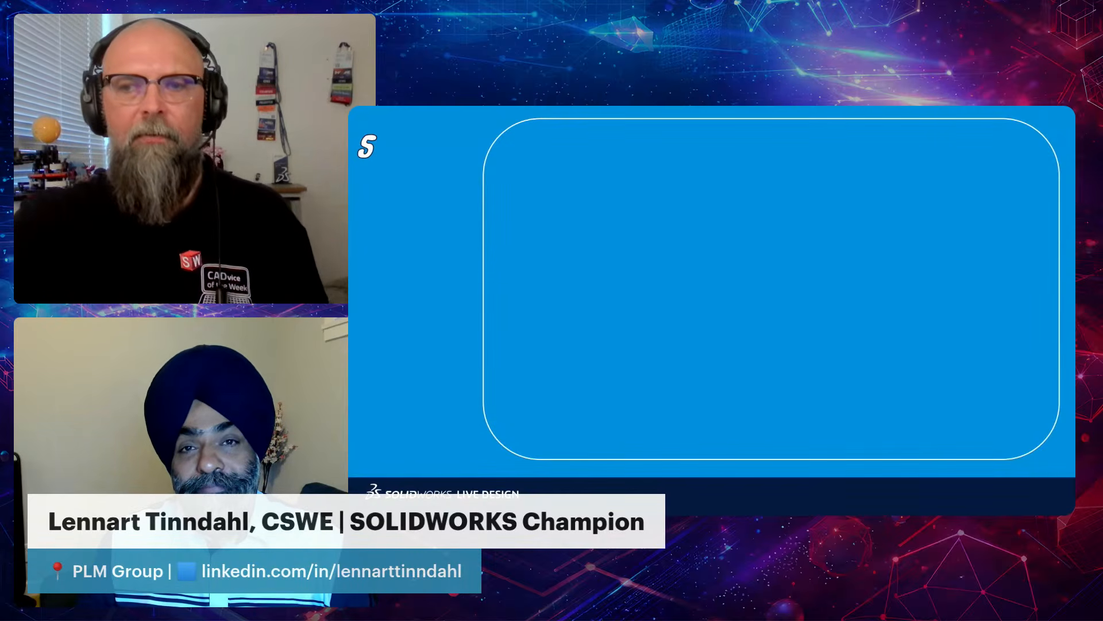
{"action": "left_click", "coordinate": [1038, 135]}
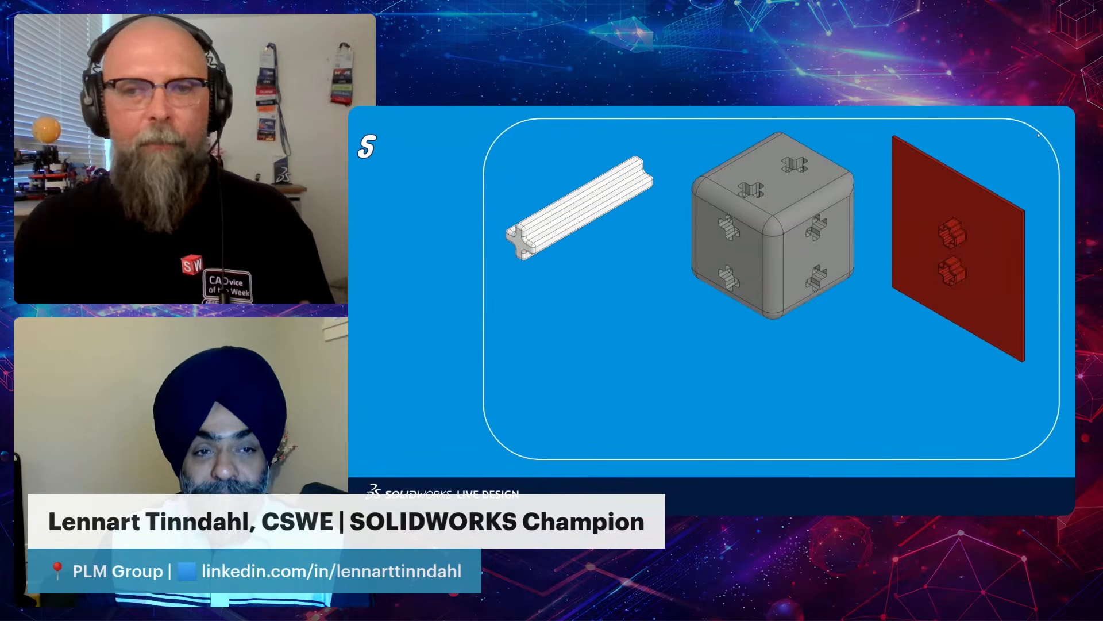
{"action": "left_click", "coordinate": [1038, 135]}
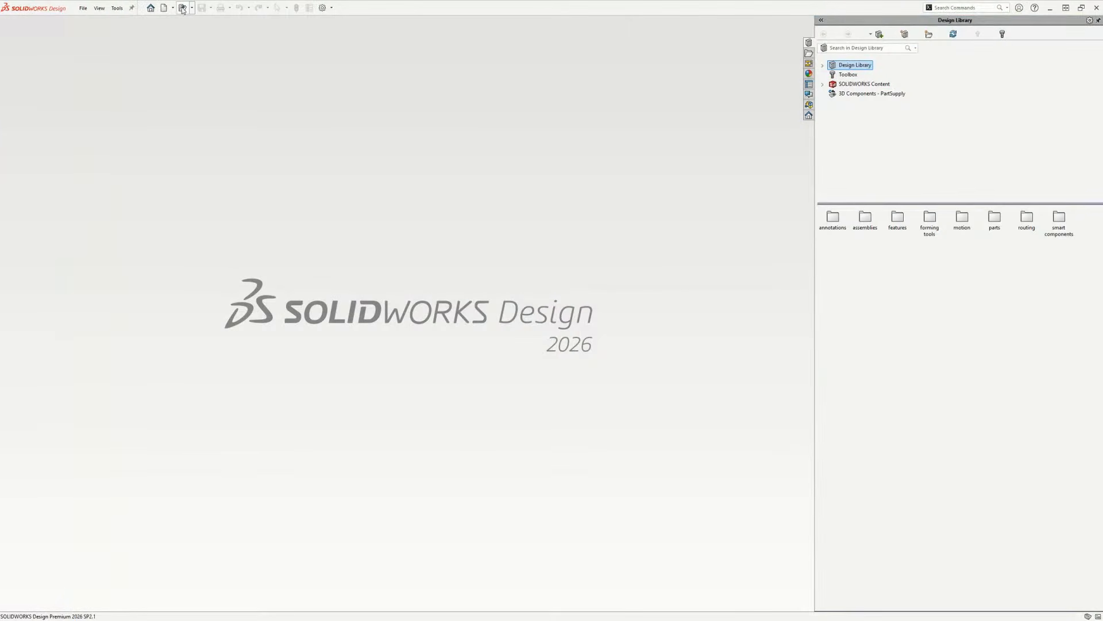
- Create a new part document
{"action": "left_click", "coordinate": [83, 8]}
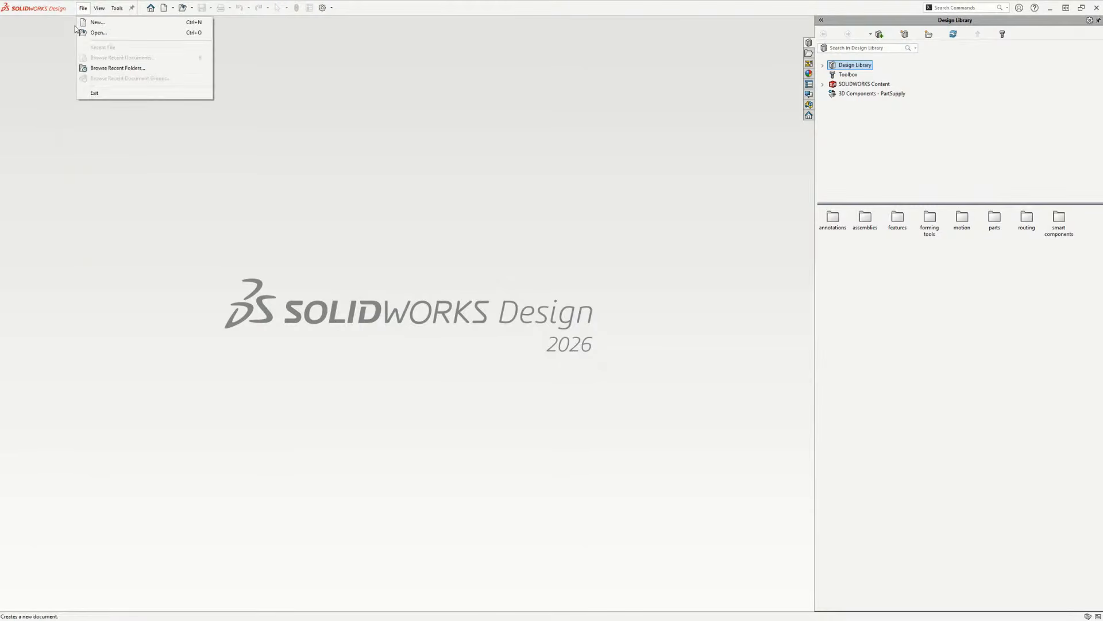
{"action": "left_click", "coordinate": [104, 23]}
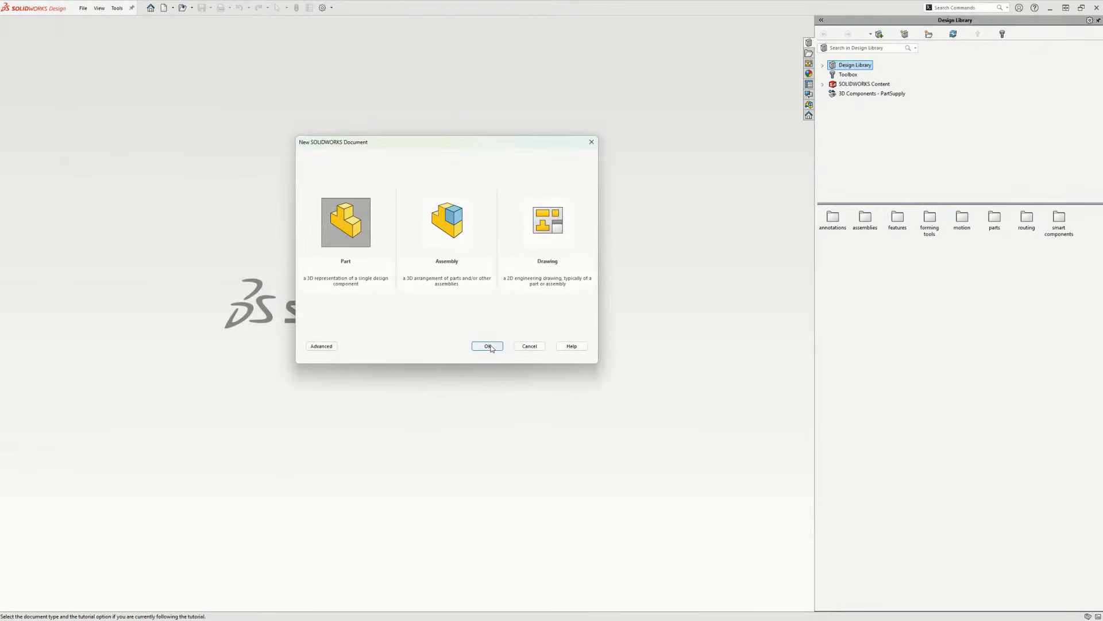
{"action": "left_click", "coordinate": [488, 346]}
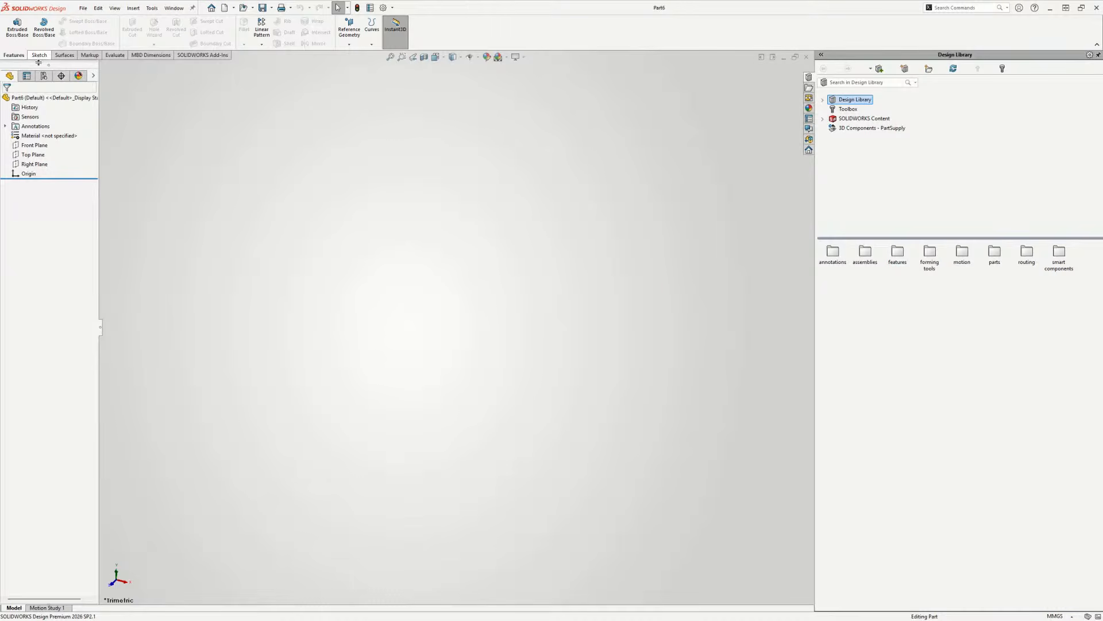
- Sketch two crossing center rectangles at the origin on the Front Plane, an upright one about 19 by 46 mm and a wide, low one
{"action": "left_click", "coordinate": [38, 146]}
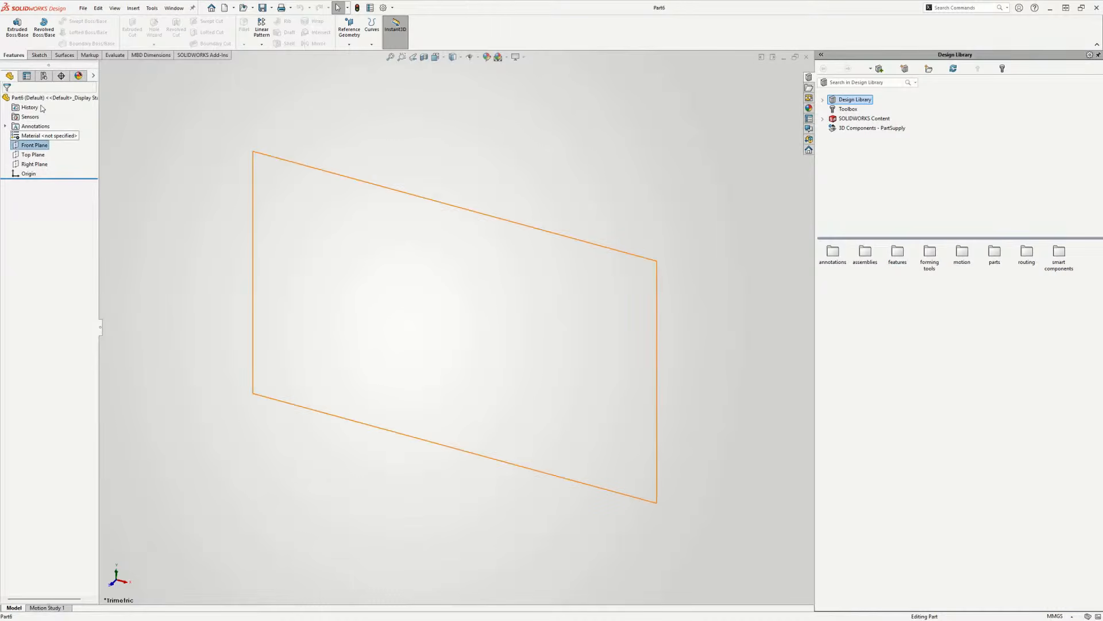
{"action": "left_click", "coordinate": [39, 55]}
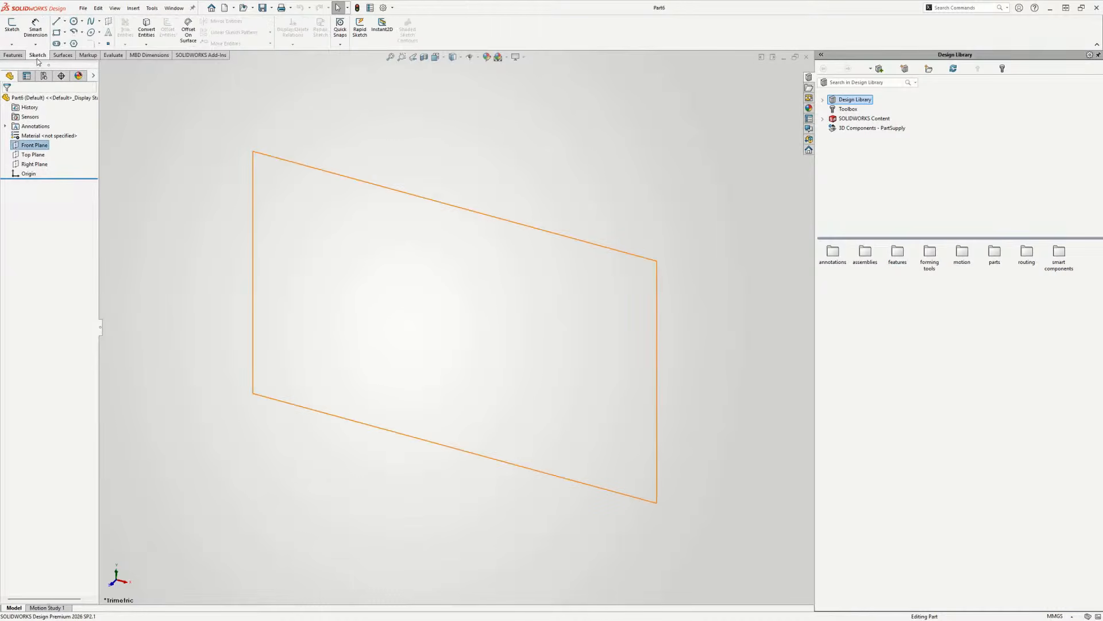
{"action": "left_click", "coordinate": [55, 33]}
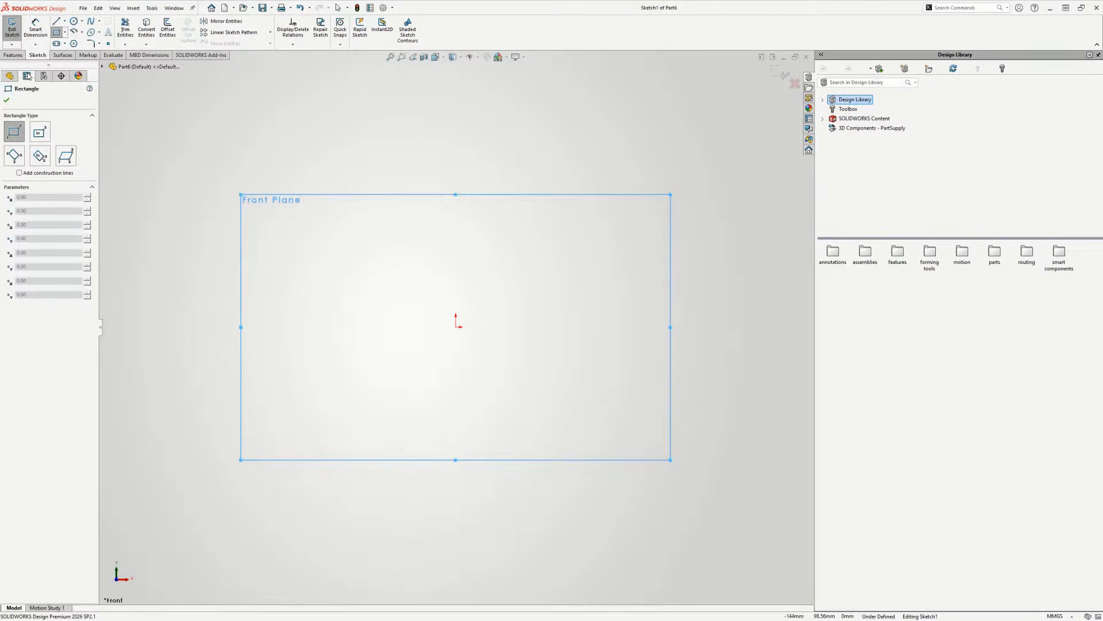
{"action": "left_click", "coordinate": [40, 136]}
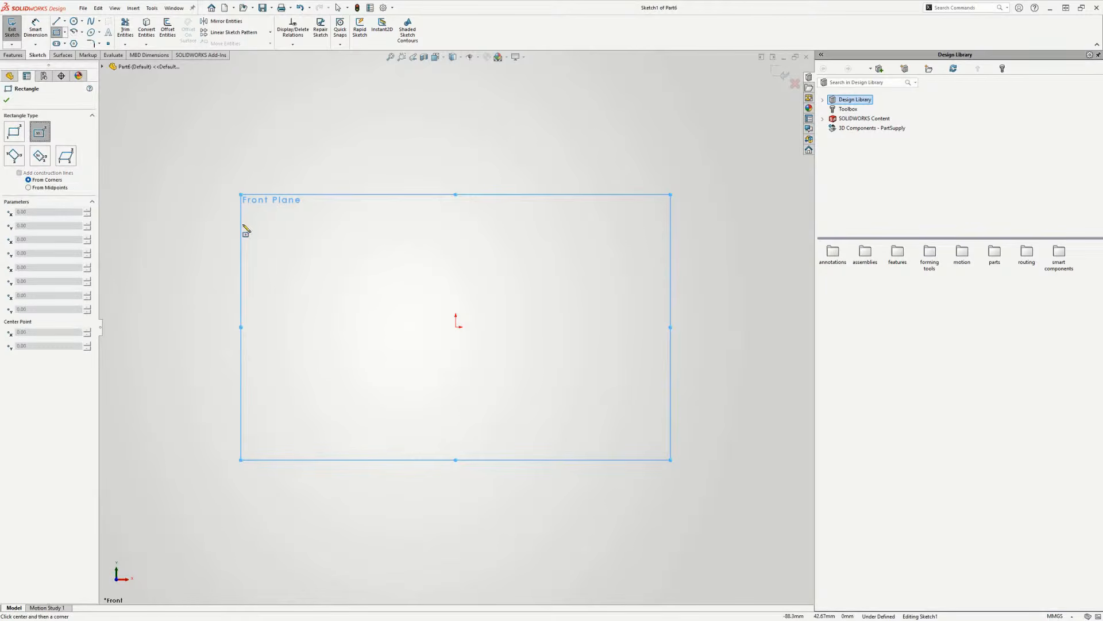
{"action": "left_click", "coordinate": [456, 327]}
{"action": "left_click", "coordinate": [478, 272]}
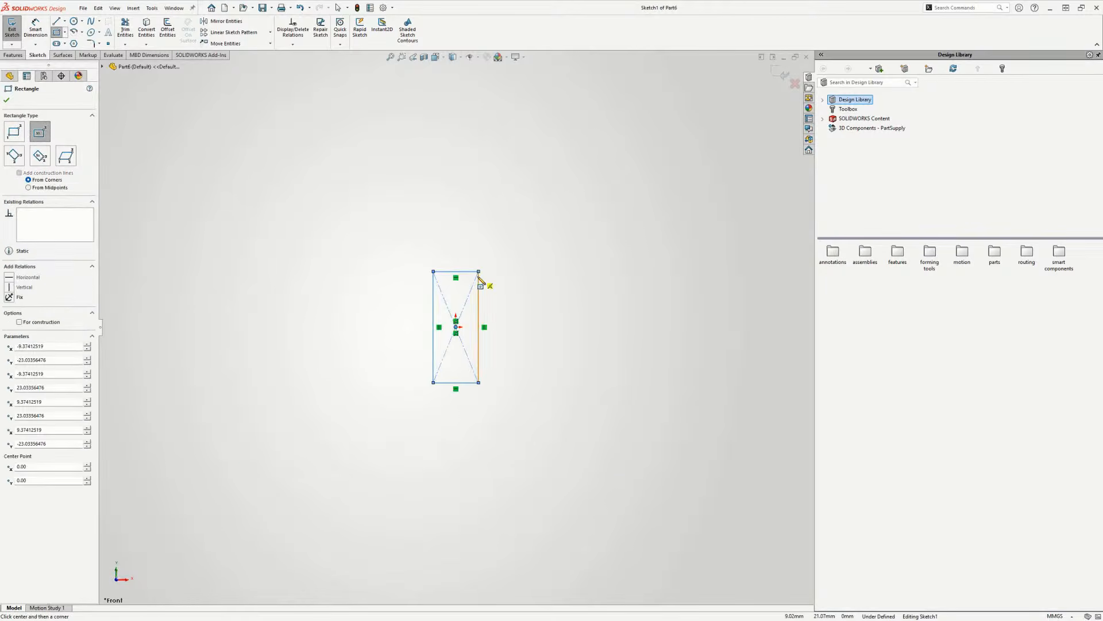
{"action": "left_click", "coordinate": [456, 327]}
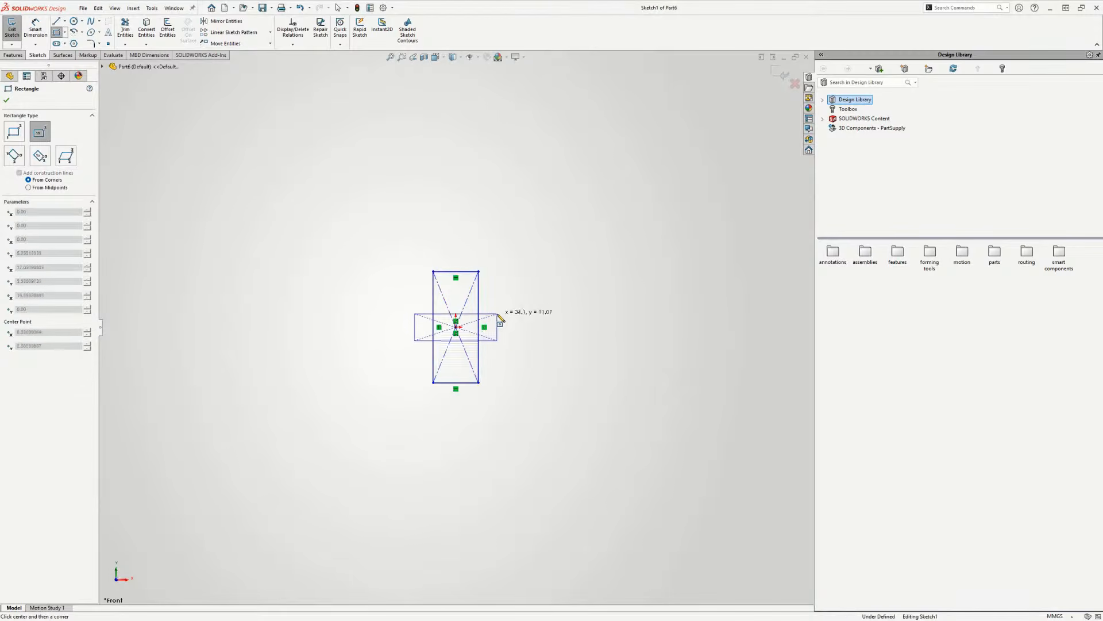
{"action": "left_click", "coordinate": [523, 345]}
{"action": "key", "text": "Escape"}
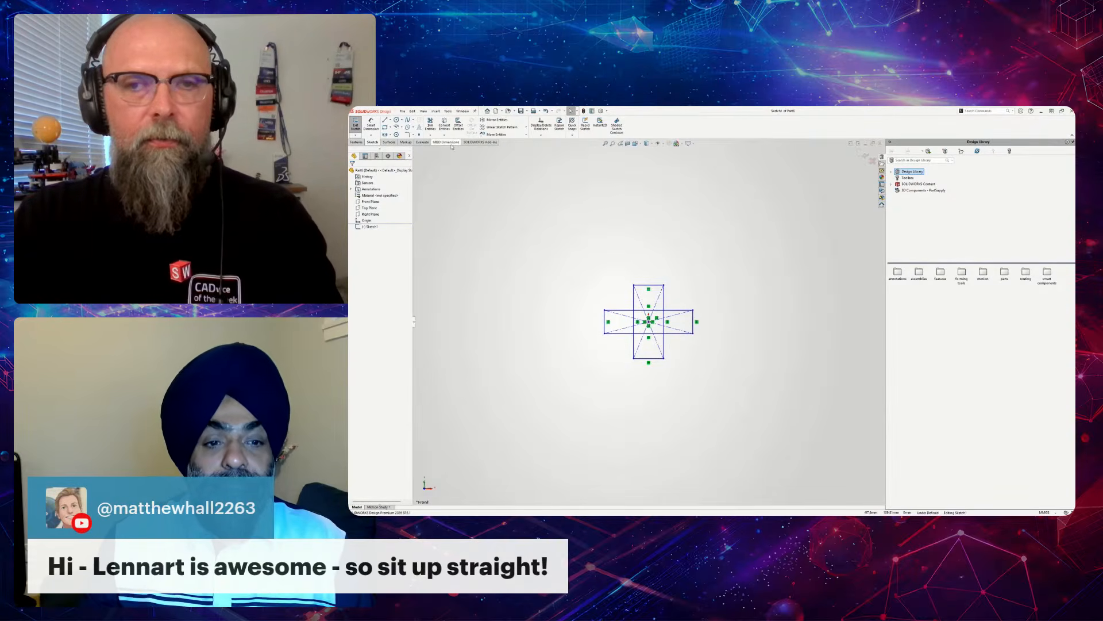
- Power trim the inner overlapping segments of the two rectangles into a cross outline, ignoring construction geometry
{"action": "left_click", "coordinate": [430, 124]}
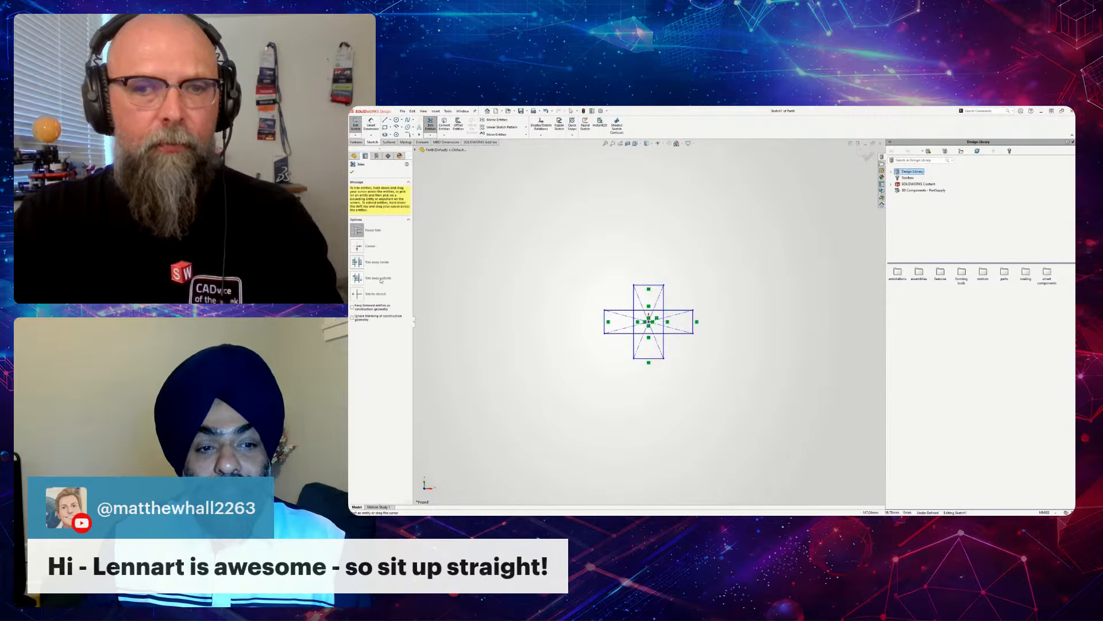
{"action": "left_click", "coordinate": [352, 317]}
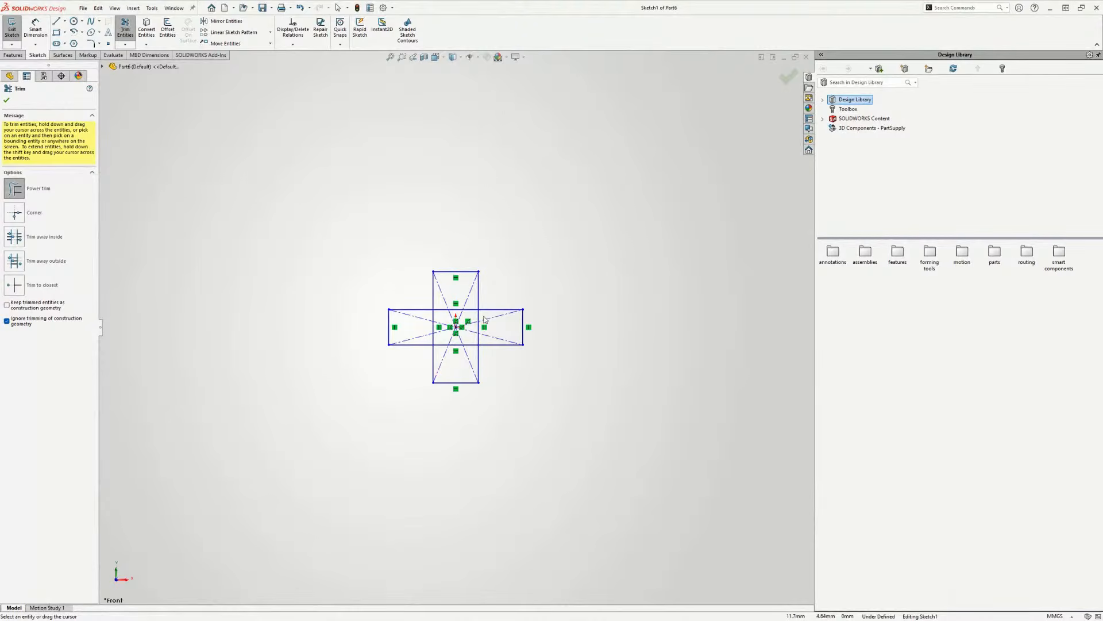
{"action": "mouse_move", "coordinate": [484, 320]}
{"action": "left_mouse_down"}
{"action": "mouse_move", "coordinate": [463, 303]}
{"action": "mouse_move", "coordinate": [432, 323]}
{"action": "mouse_move", "coordinate": [449, 347]}
{"action": "mouse_move", "coordinate": [483, 339]}
{"action": "mouse_move", "coordinate": [479, 329]}
{"action": "left_mouse_up"}
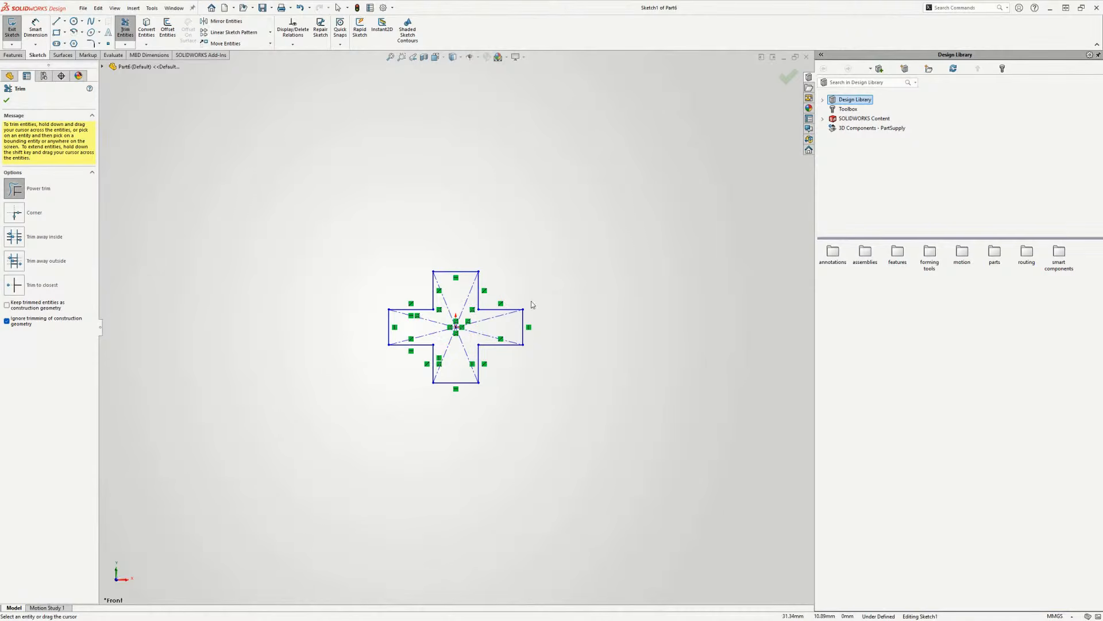
{"action": "left_click", "coordinate": [7, 101]}
- Select the whole chain of cross outline lines and make them all equal in length
{"action": "right_click", "coordinate": [456, 277]}
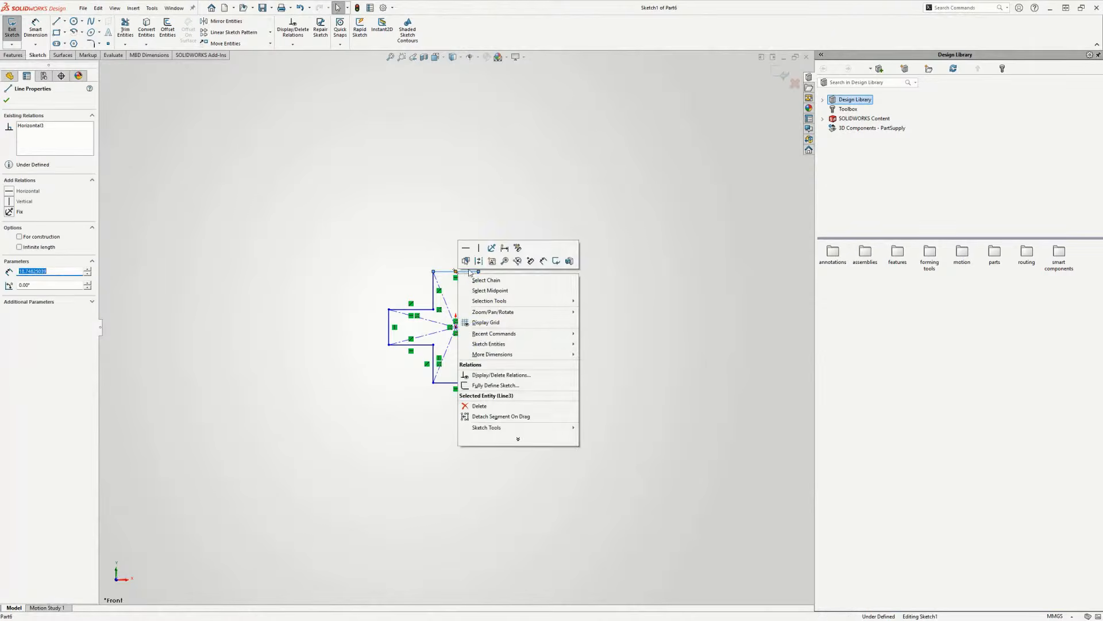
{"action": "left_click", "coordinate": [487, 280]}
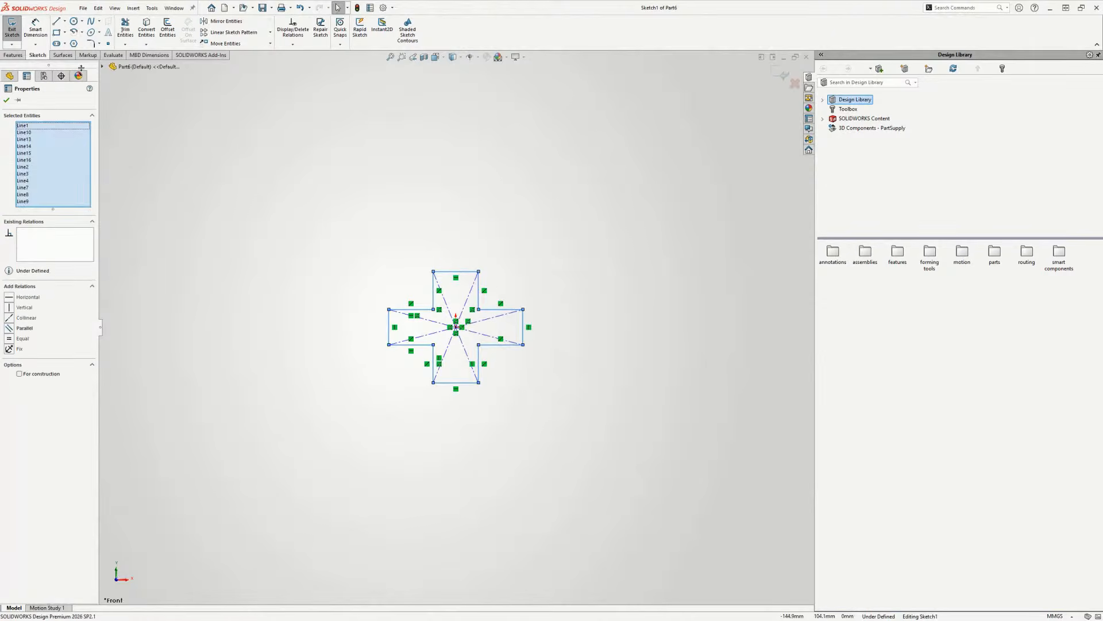
{"action": "left_click", "coordinate": [18, 338]}
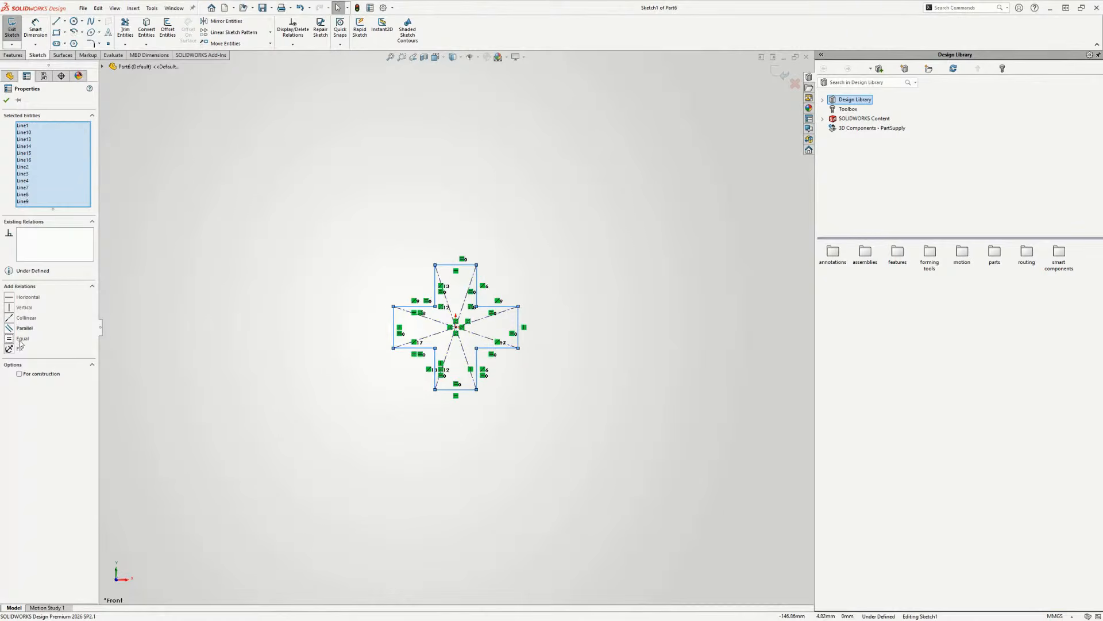
- Dimension the top edge of the cross outline to 2 mm
{"action": "left_click", "coordinate": [35, 28]}
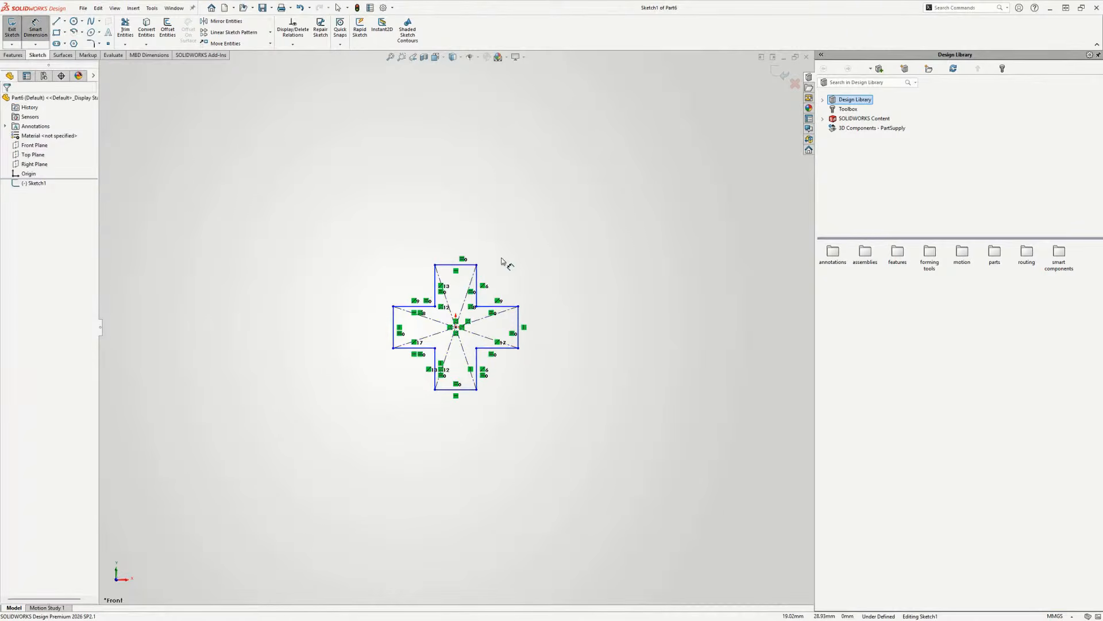
{"action": "left_click", "coordinate": [459, 265]}
{"action": "left_click", "coordinate": [466, 214]}
{"action": "type", "text": "2"}
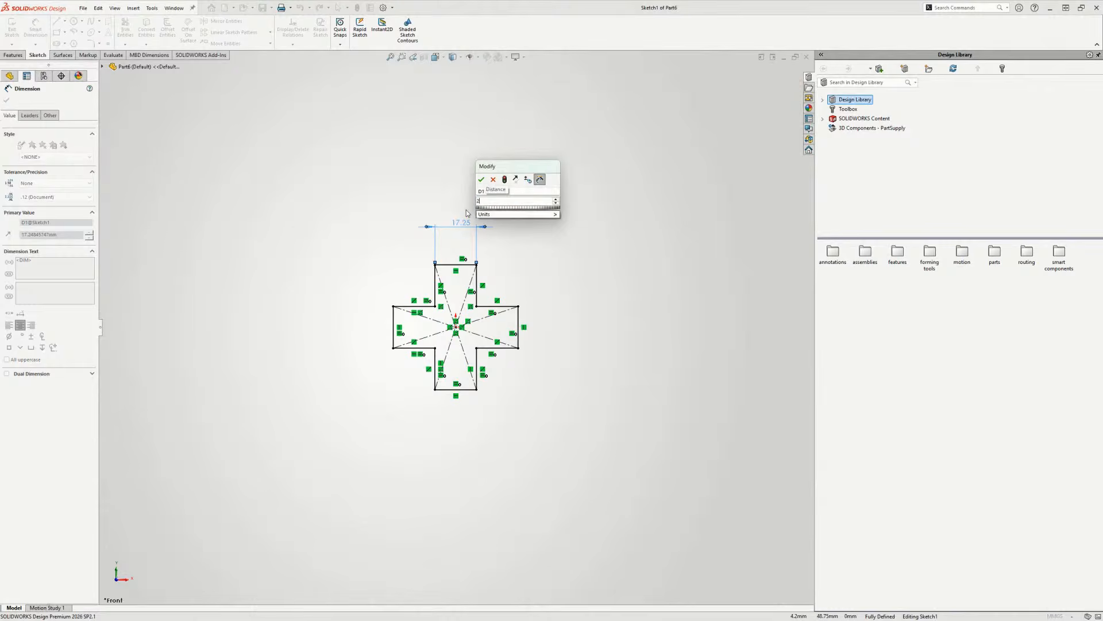
{"action": "key", "text": "Return"}
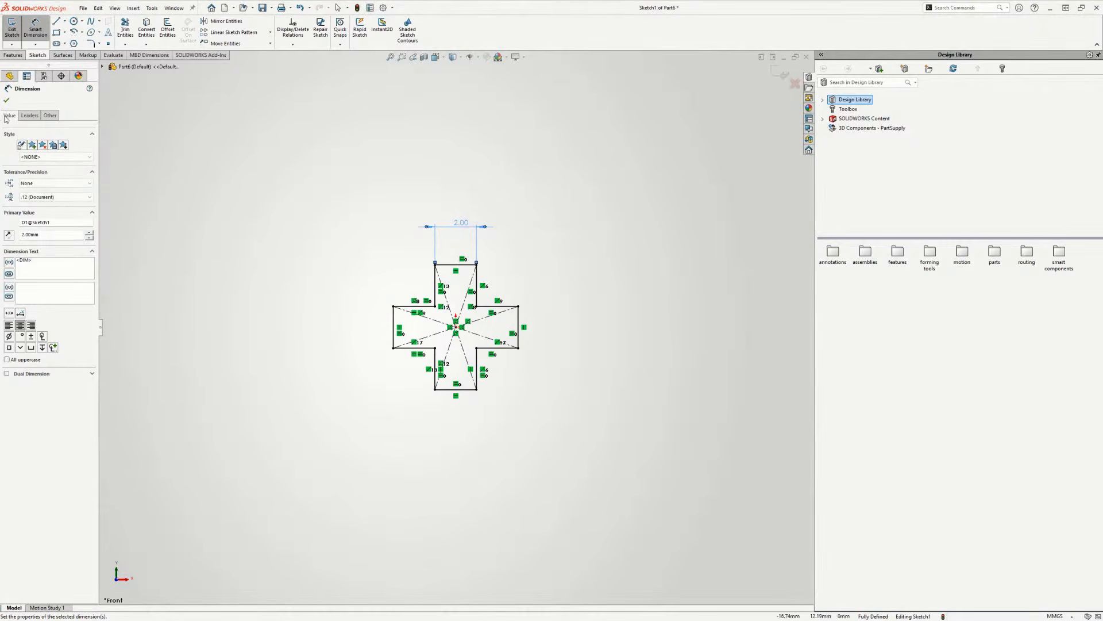
{"action": "left_click", "coordinate": [7, 101]}
- Extrude the cross-shaped sketch as a blind boss 50 mm deep
{"action": "left_click", "coordinate": [13, 55]}
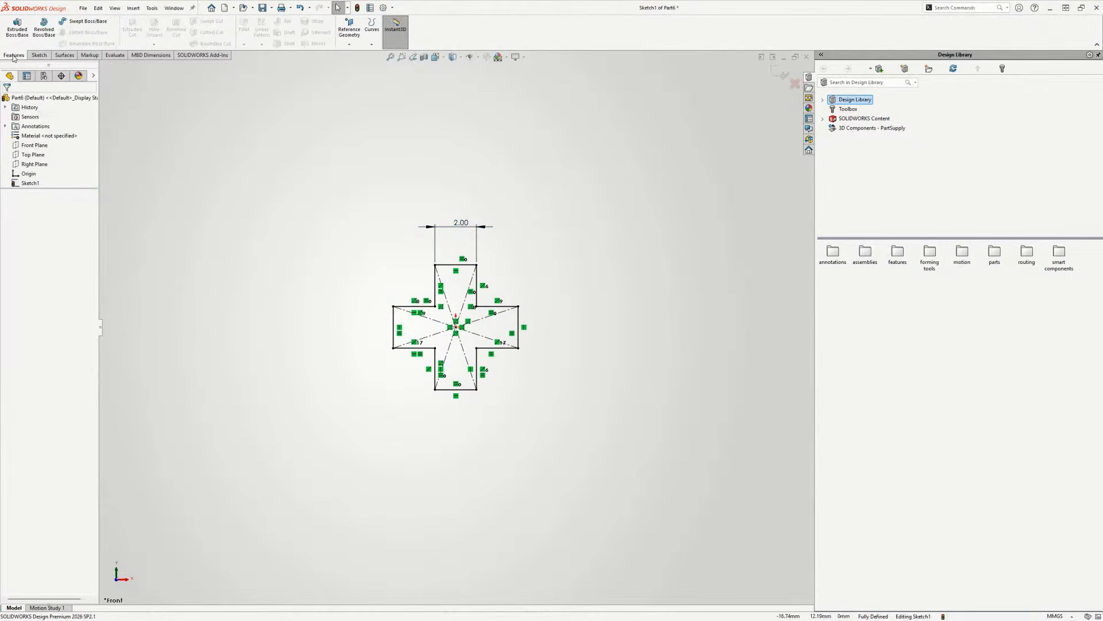
{"action": "left_click", "coordinate": [18, 28]}
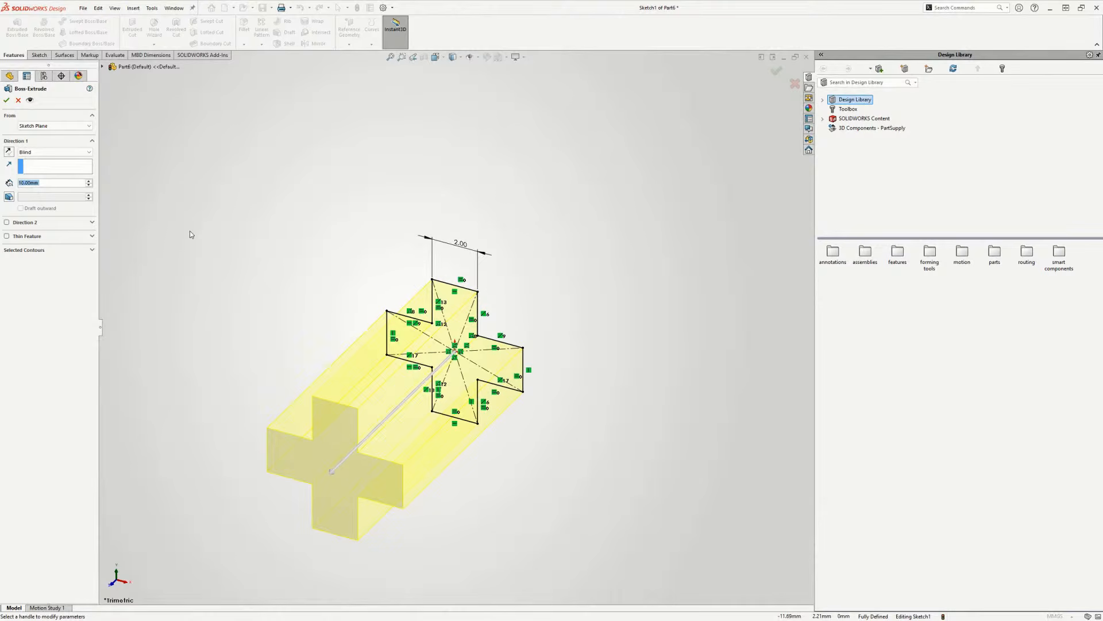
{"action": "type", "text": "50"}
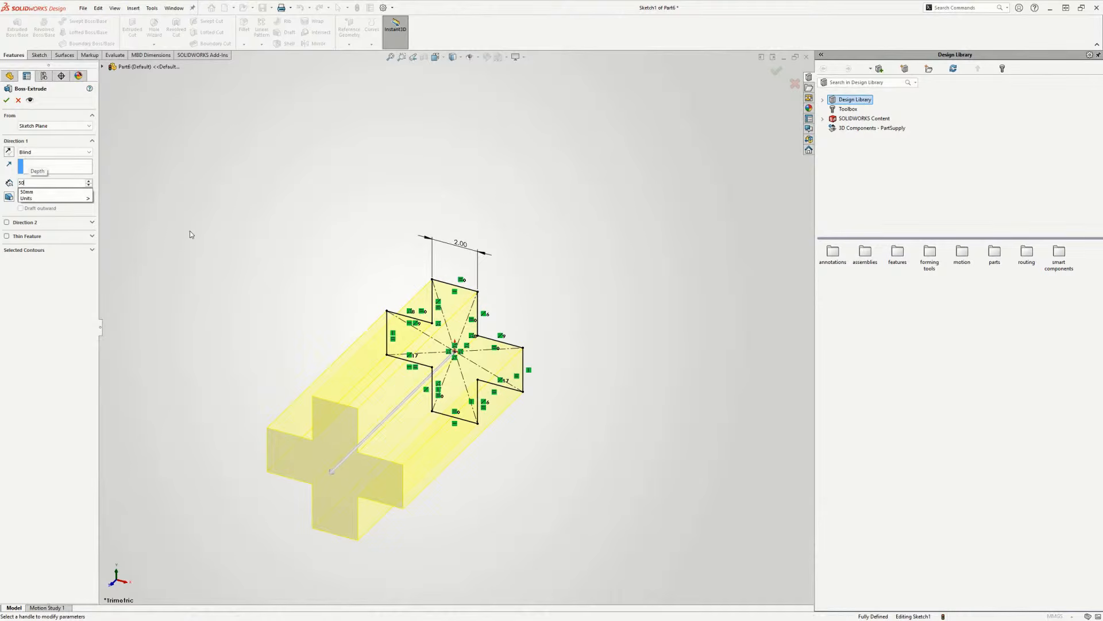
{"action": "key", "text": "Return"}
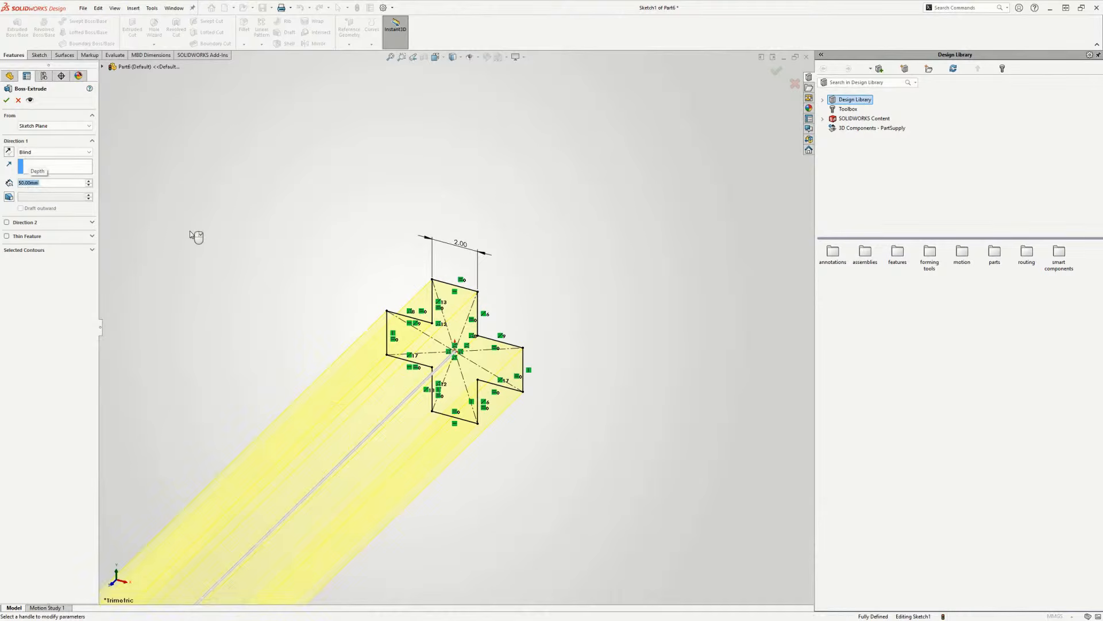
{"action": "left_click", "coordinate": [7, 101]}
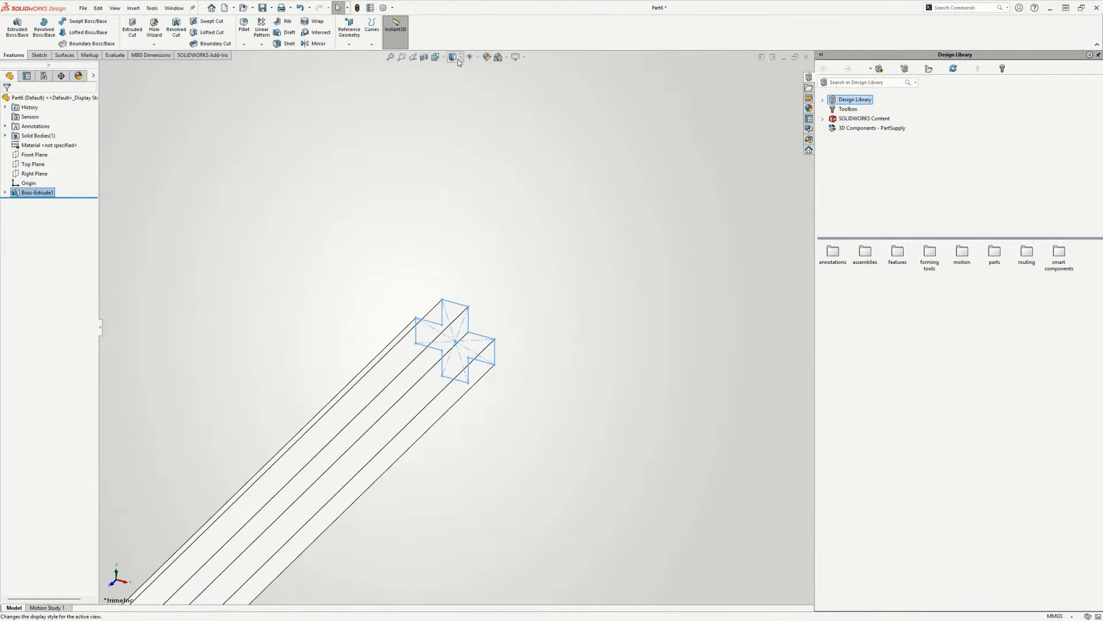
{"action": "scroll", "coordinate": [485, 294], "scroll_direction": "up", "scroll_amount": 2}
{"action": "left_click", "coordinate": [580, 453]}
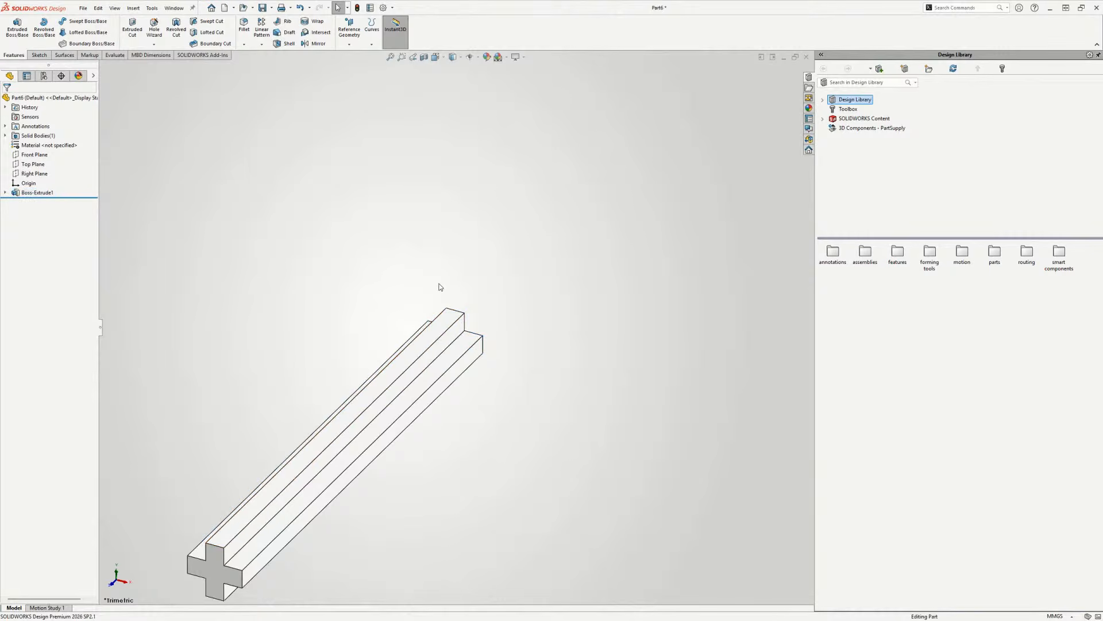
- Save the part as Stud in the Live presentation folder, replacing the existing file
{"action": "key", "text": "ctrl+s"}
{"action": "left_click", "coordinate": [514, 272]}
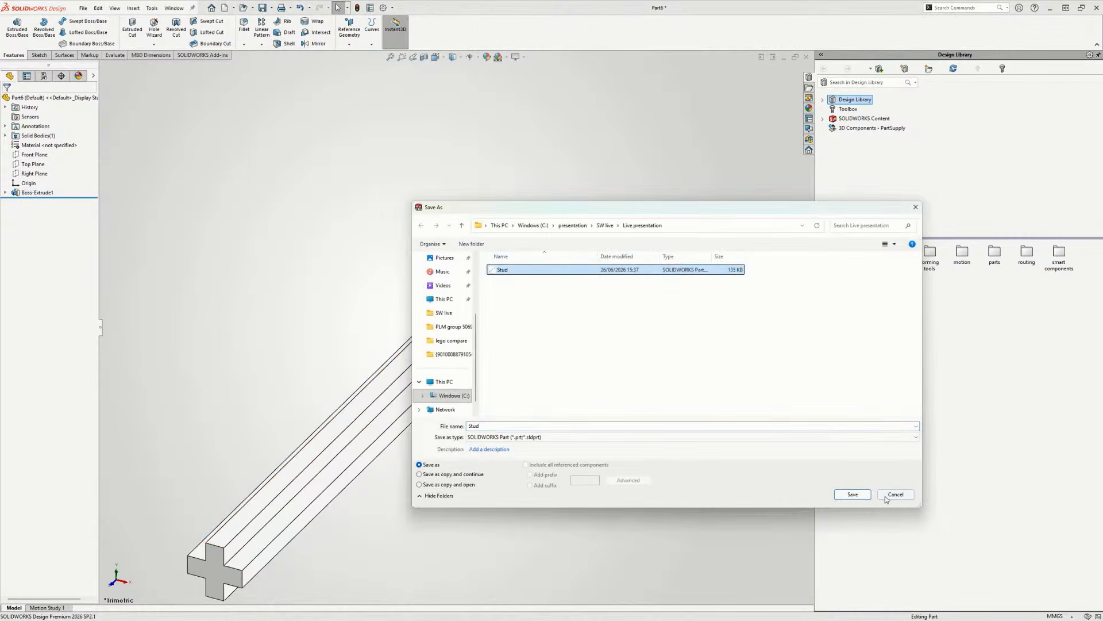
{"action": "left_click", "coordinate": [853, 495]}
{"action": "left_click", "coordinate": [574, 316]}
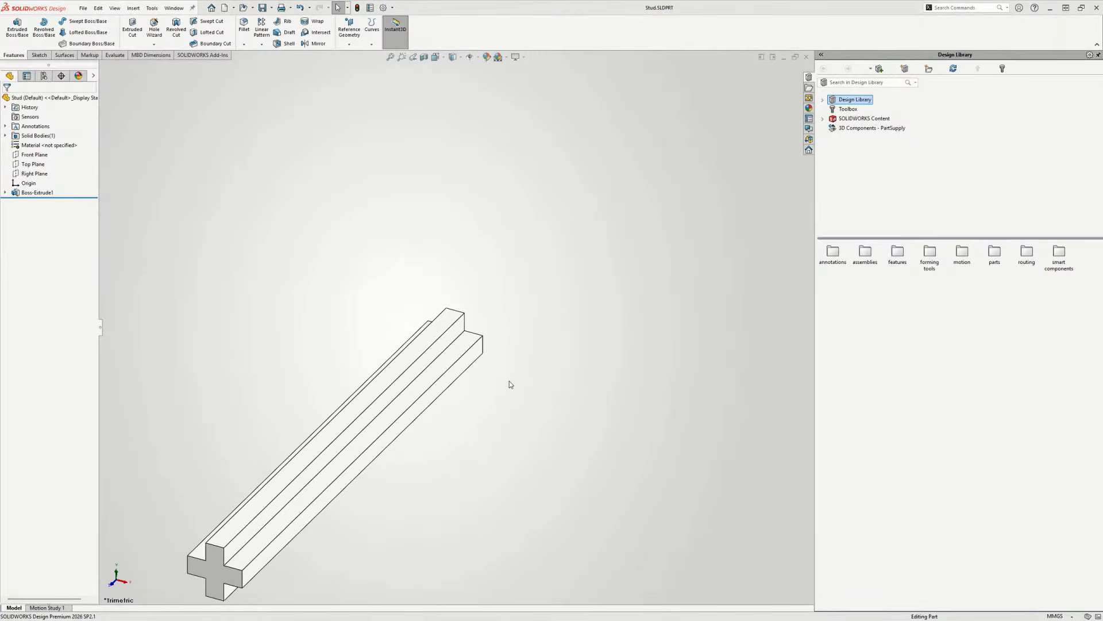
{"action": "key", "text": "alt+Tab"}
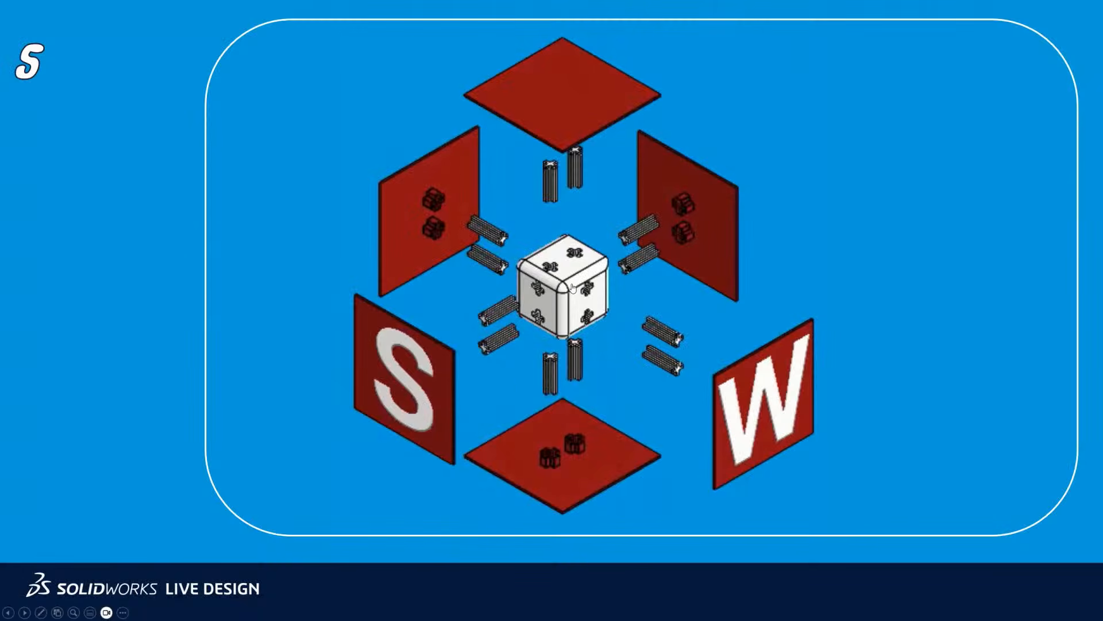
{"action": "key", "text": "alt+Tab"}
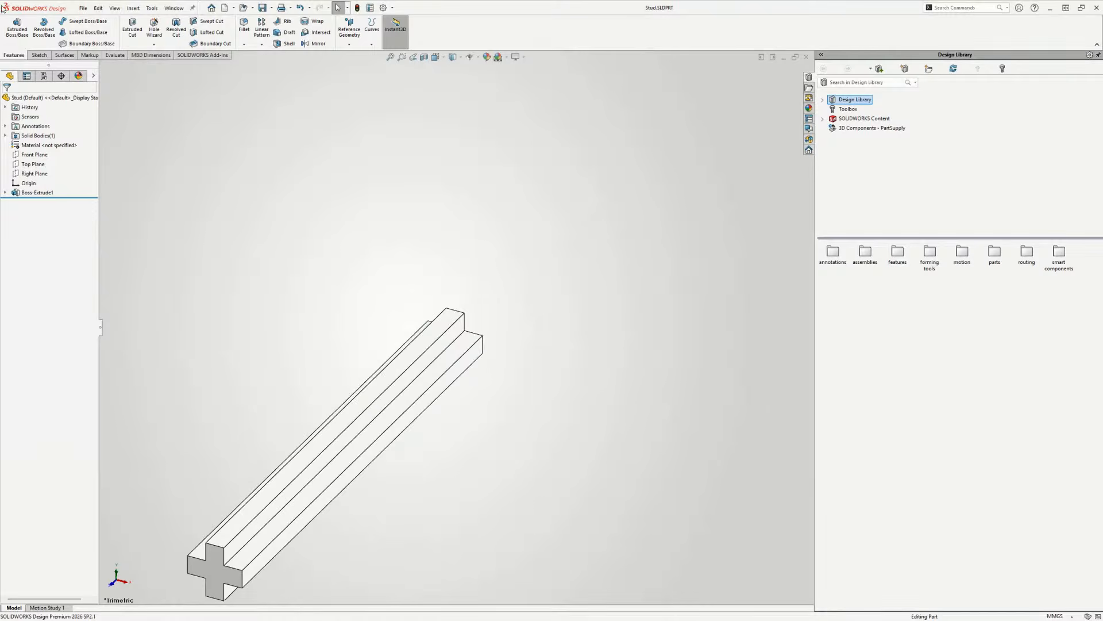
- Create another new part document for the next component
{"action": "left_click", "coordinate": [38, 56]}
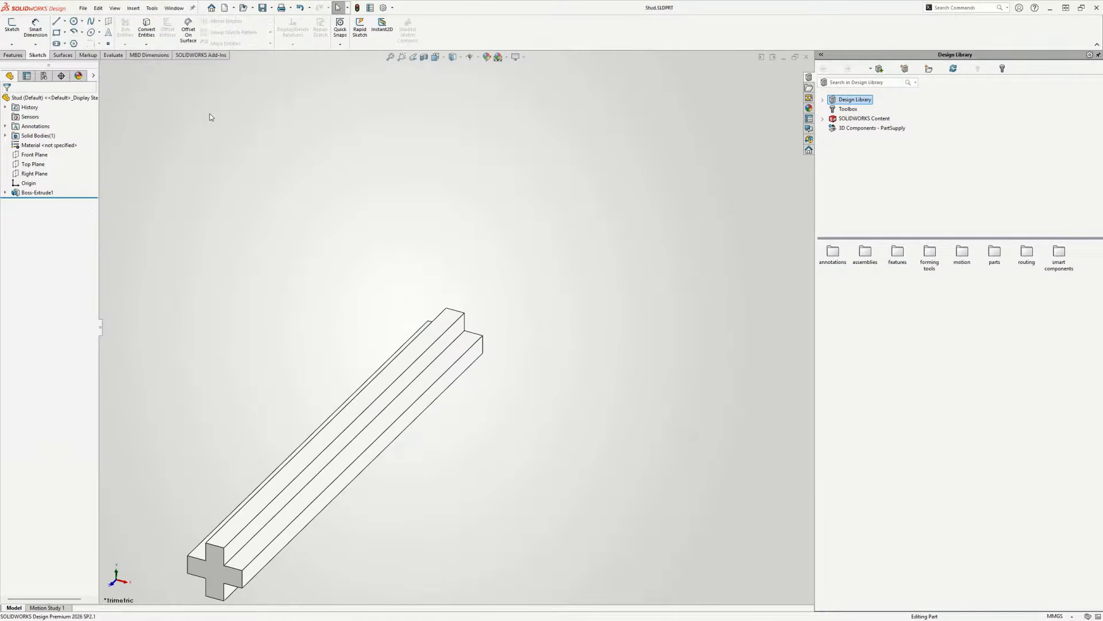
{"action": "key", "text": "ctrl+n"}
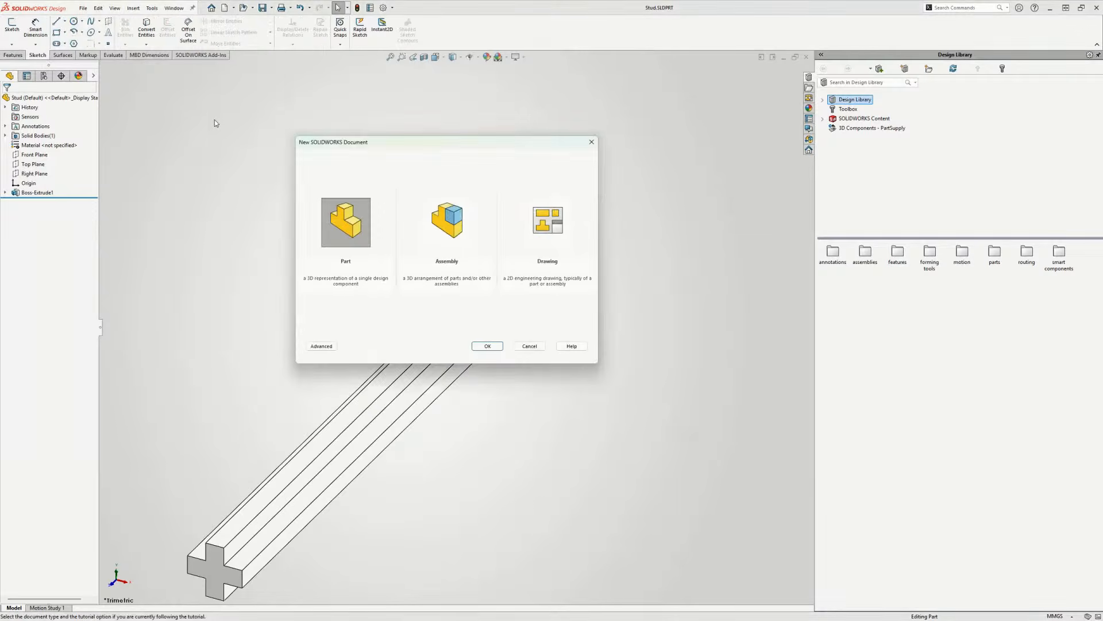
{"action": "left_click", "coordinate": [488, 347]}
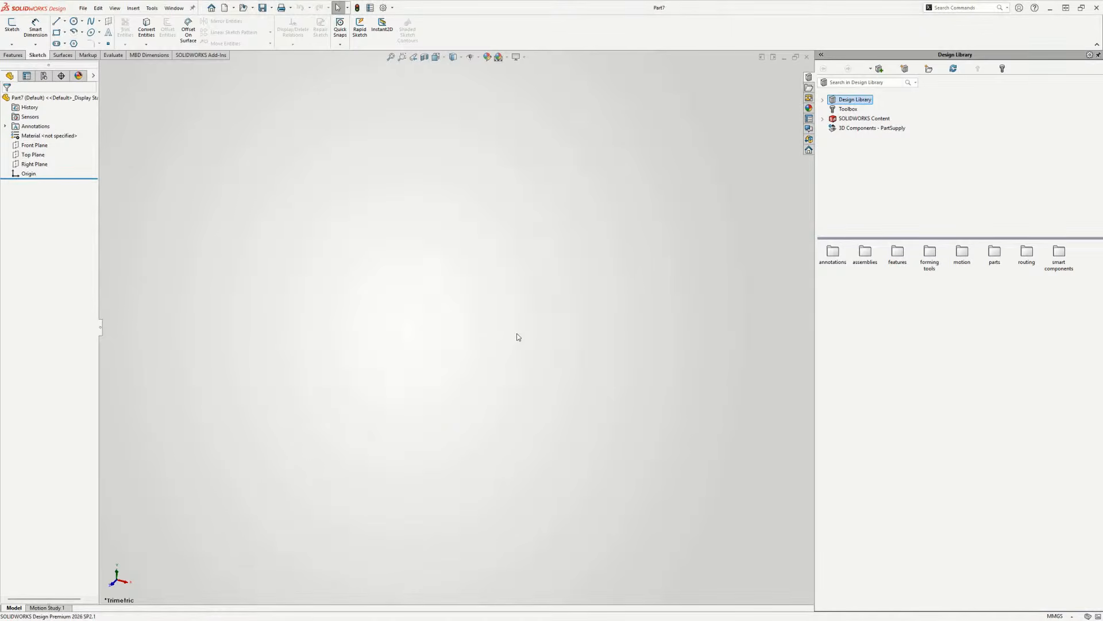
- Sketch a center rectangle about 51 mm wide and 62 mm high on the Front Plane, centred on the origin
{"action": "left_click", "coordinate": [64, 32]}
{"action": "left_click", "coordinate": [66, 48]}
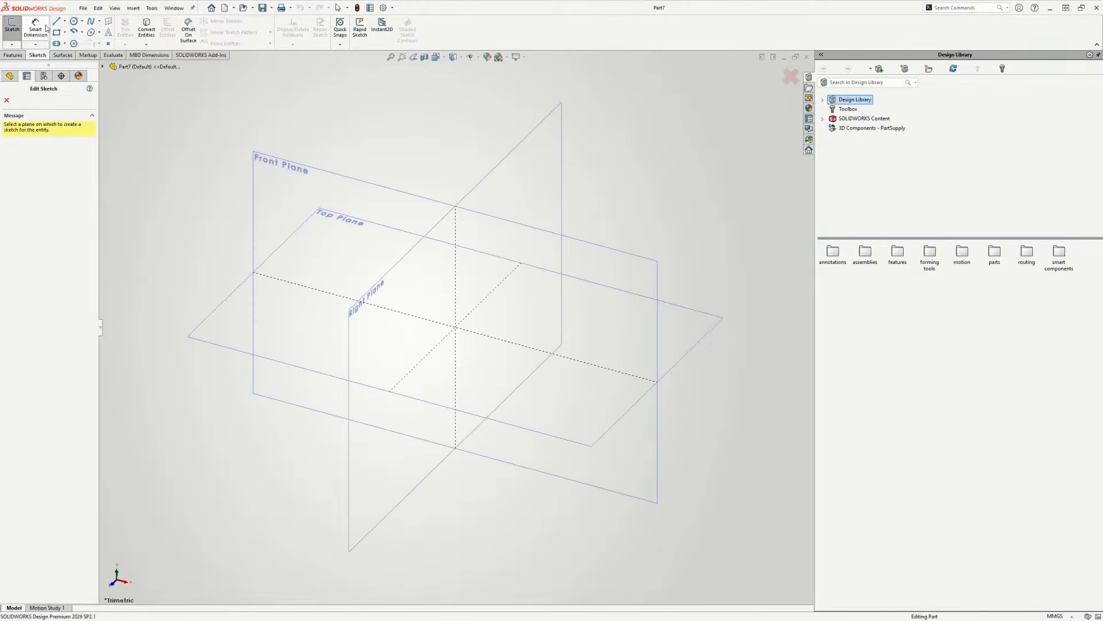
{"action": "left_click", "coordinate": [64, 32]}
{"action": "left_click", "coordinate": [67, 53]}
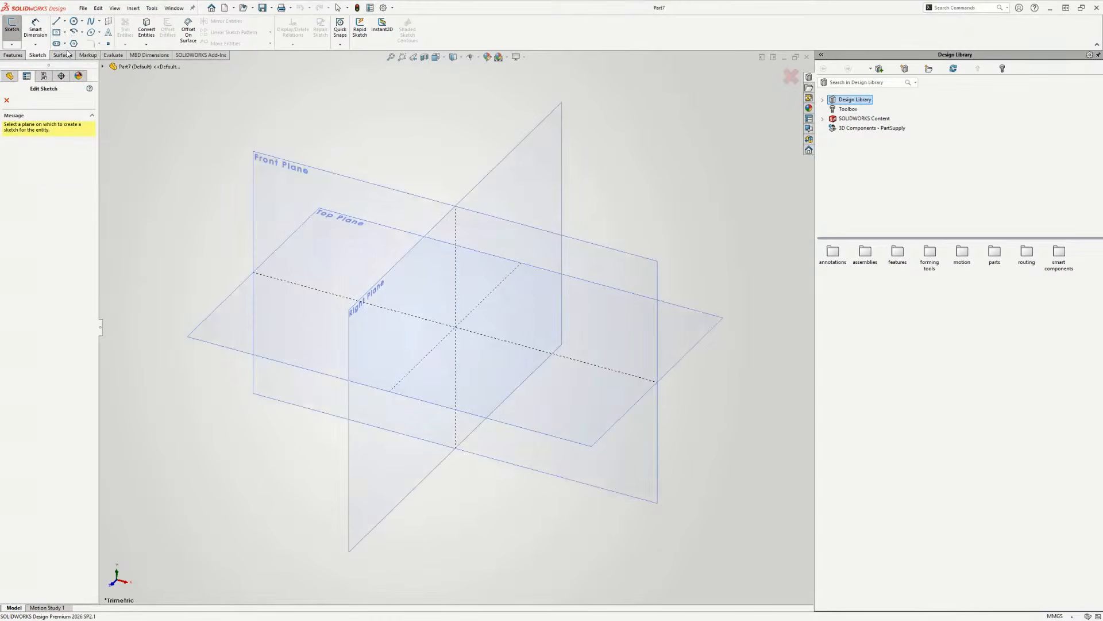
{"action": "left_click", "coordinate": [581, 246]}
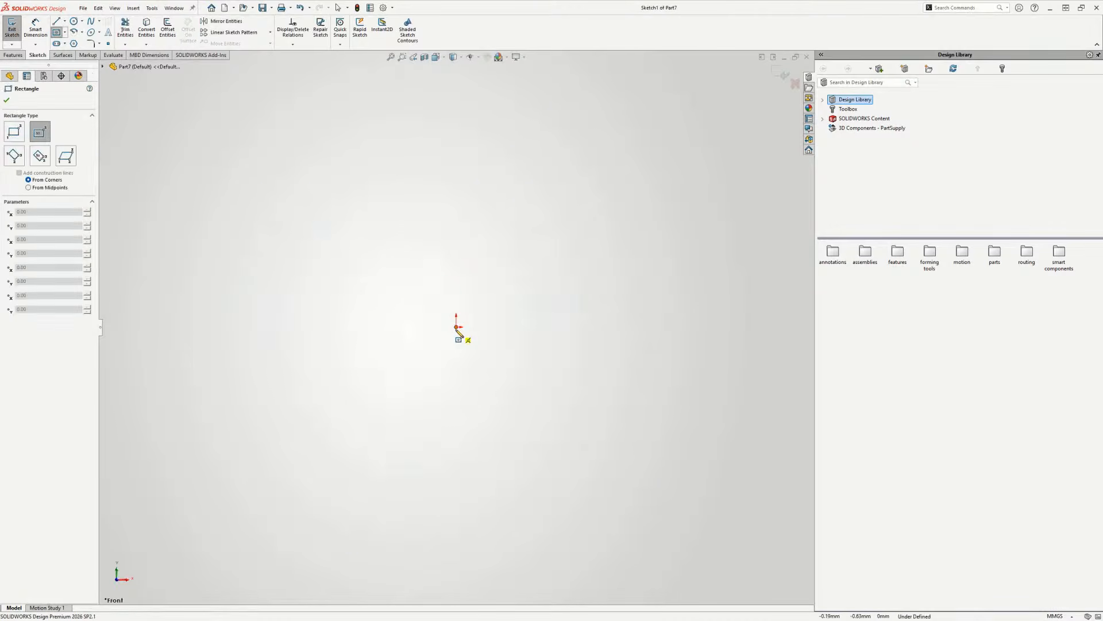
{"action": "left_click", "coordinate": [456, 327]}
{"action": "left_click", "coordinate": [369, 432]}
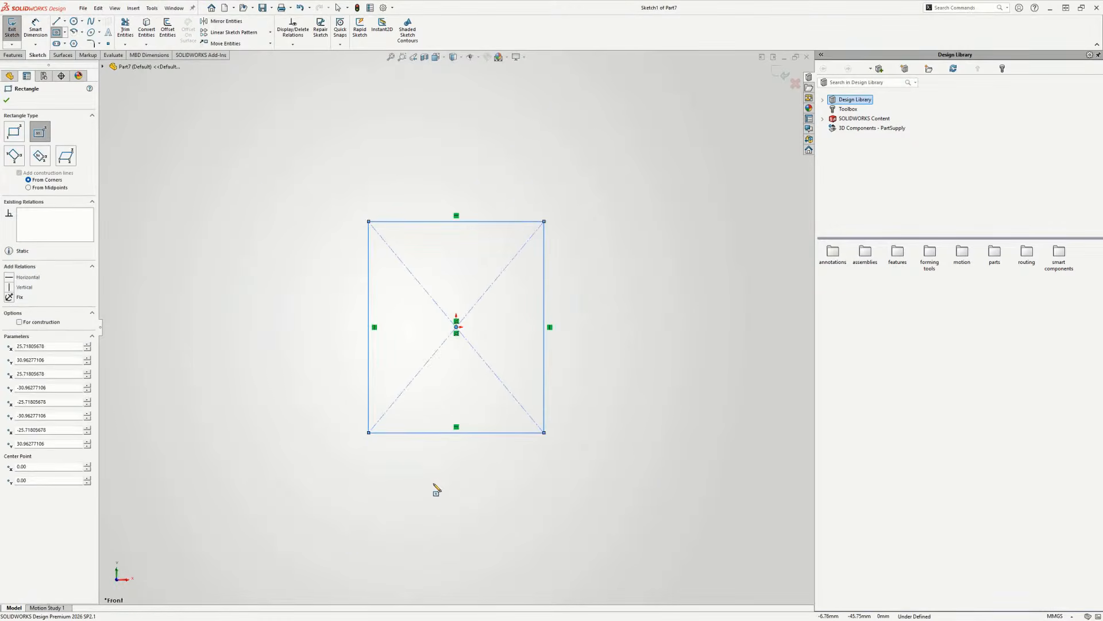
{"action": "key", "text": "Escape"}
- Make the rectangle's right and top edges equal in length
{"action": "left_click", "coordinate": [545, 290]}
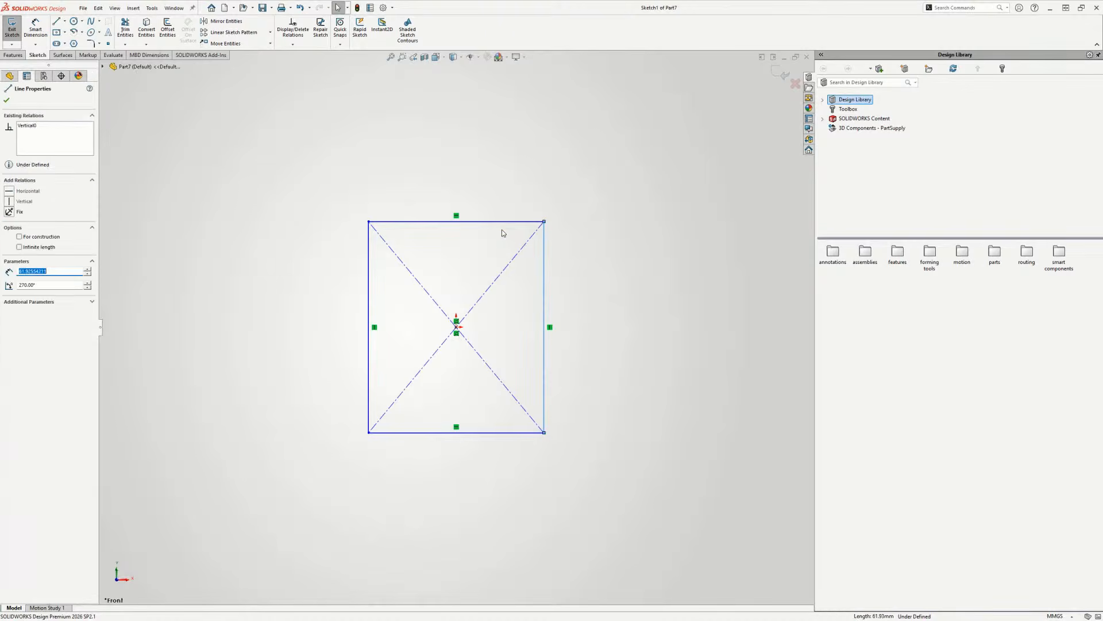
{"action": "left_click", "coordinate": [500, 222], "text": "ctrl"}
{"action": "left_click", "coordinate": [586, 182]}
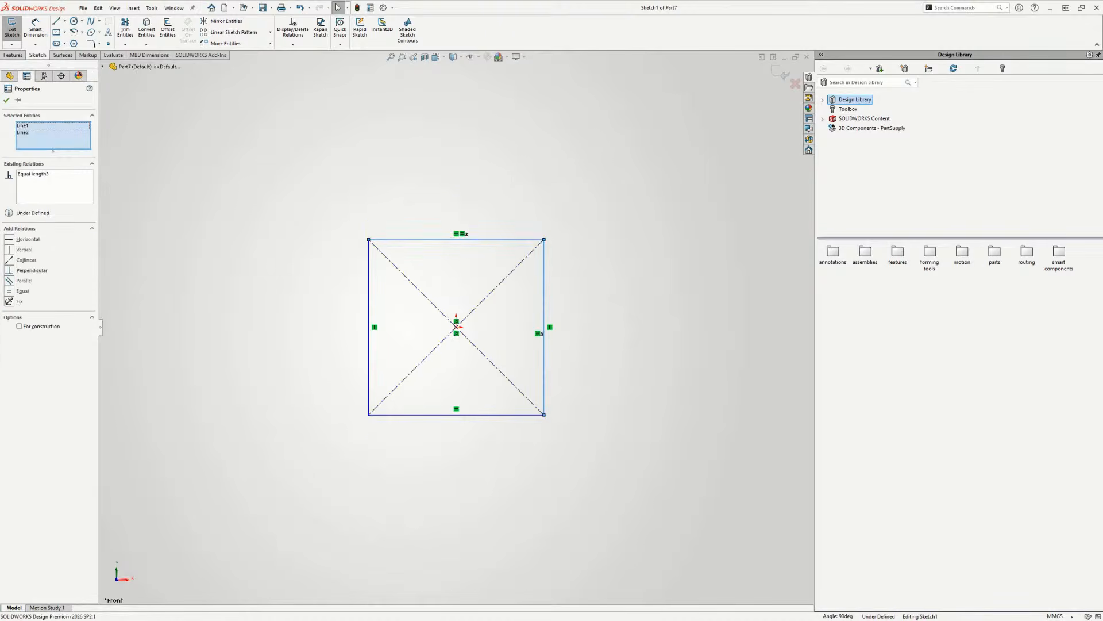
- Dimension the top edge of the square to 25 mm
{"action": "left_click", "coordinate": [36, 26]}
{"action": "left_click", "coordinate": [442, 239]}
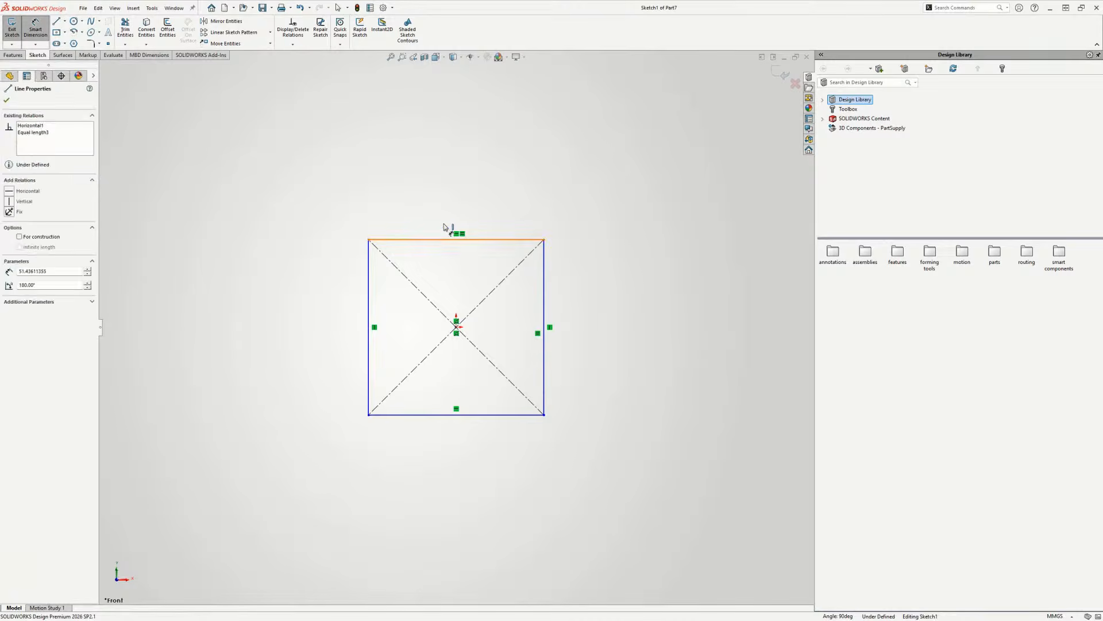
{"action": "left_click", "coordinate": [451, 193]}
{"action": "type", "text": "23"}
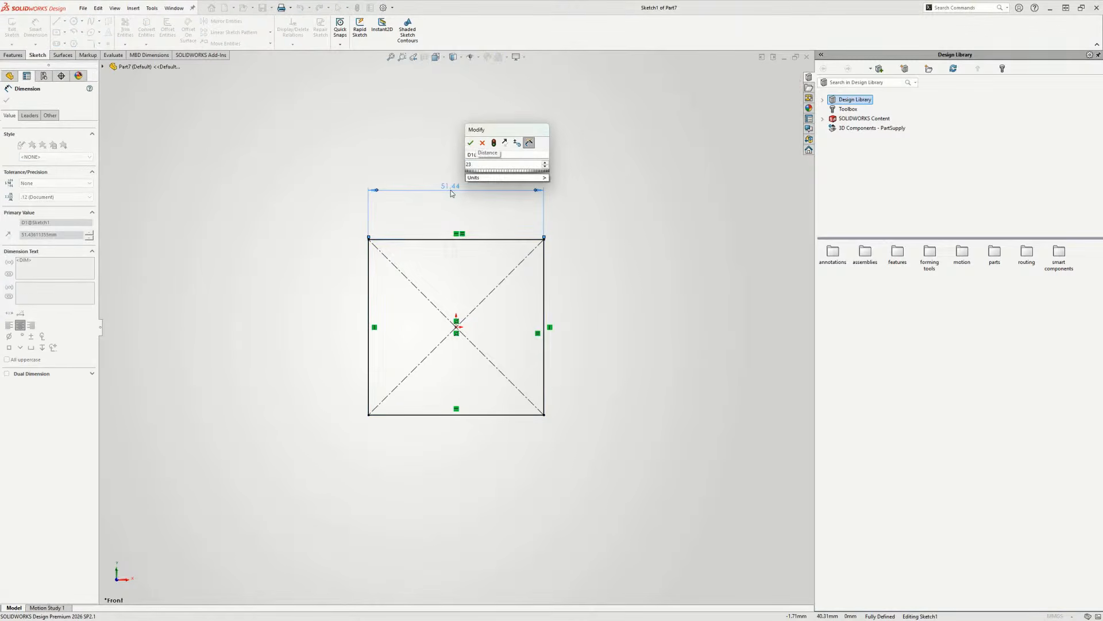
{"action": "key", "text": "BackSpace"}
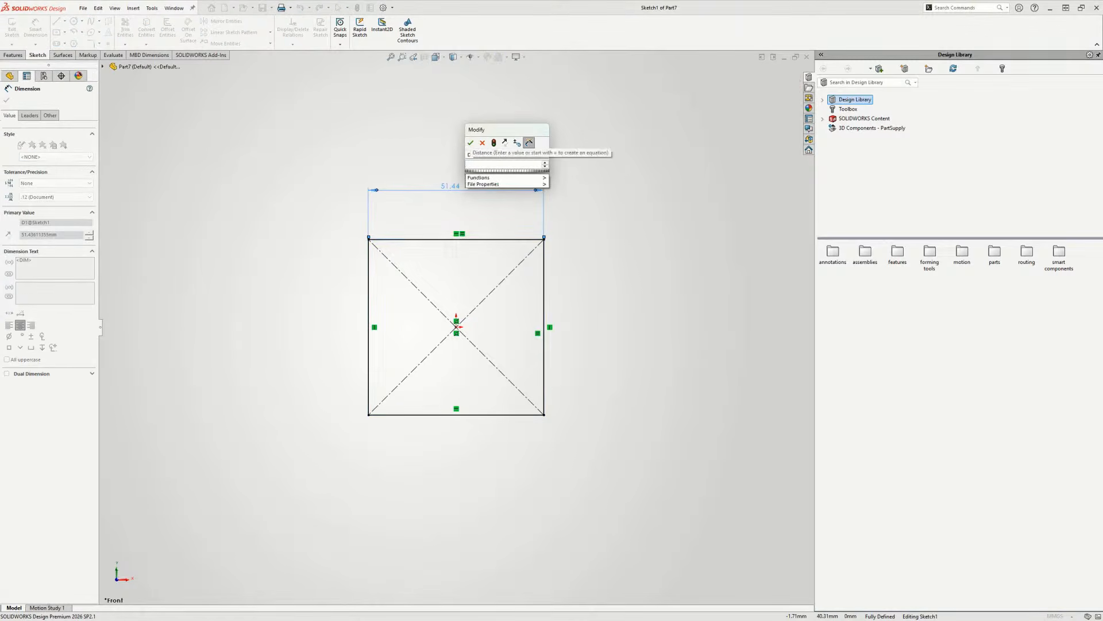
{"action": "type", "text": "5"}
{"action": "key", "text": "Return"}
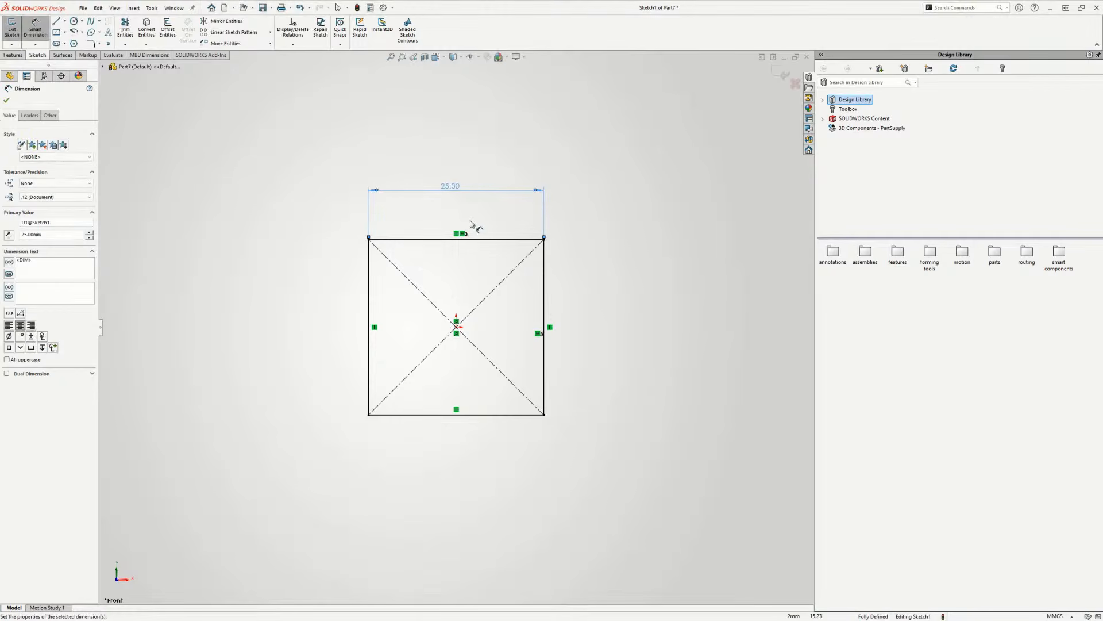
{"action": "key", "text": "Escape"}
- Extrude the square sketch as a Mid Plane boss 25 mm deep
{"action": "left_click", "coordinate": [17, 32]}
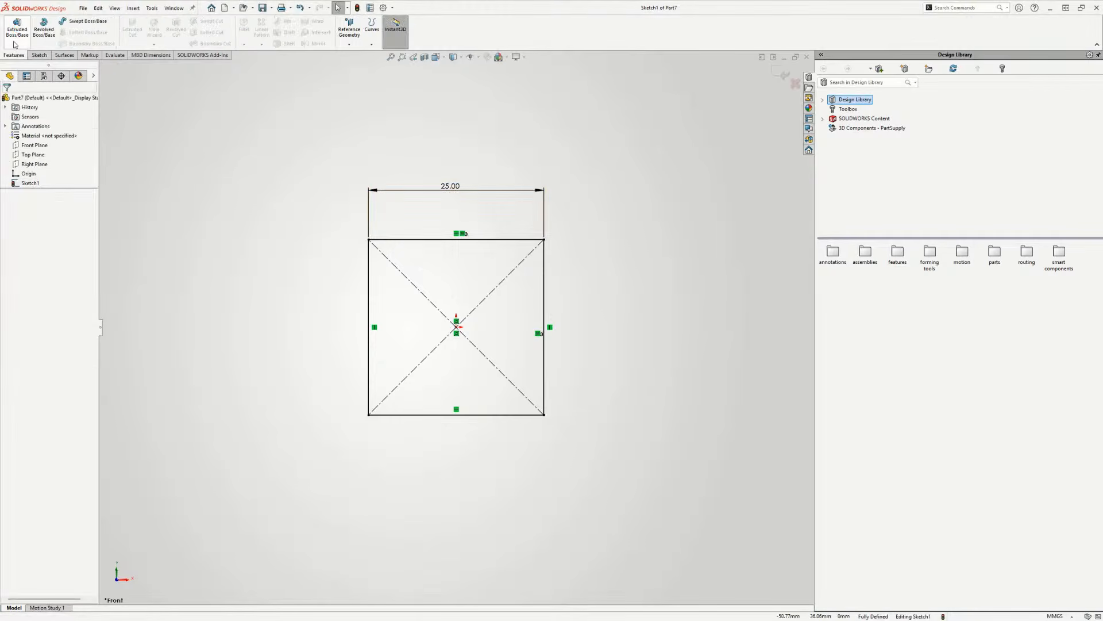
{"action": "left_click", "coordinate": [18, 31]}
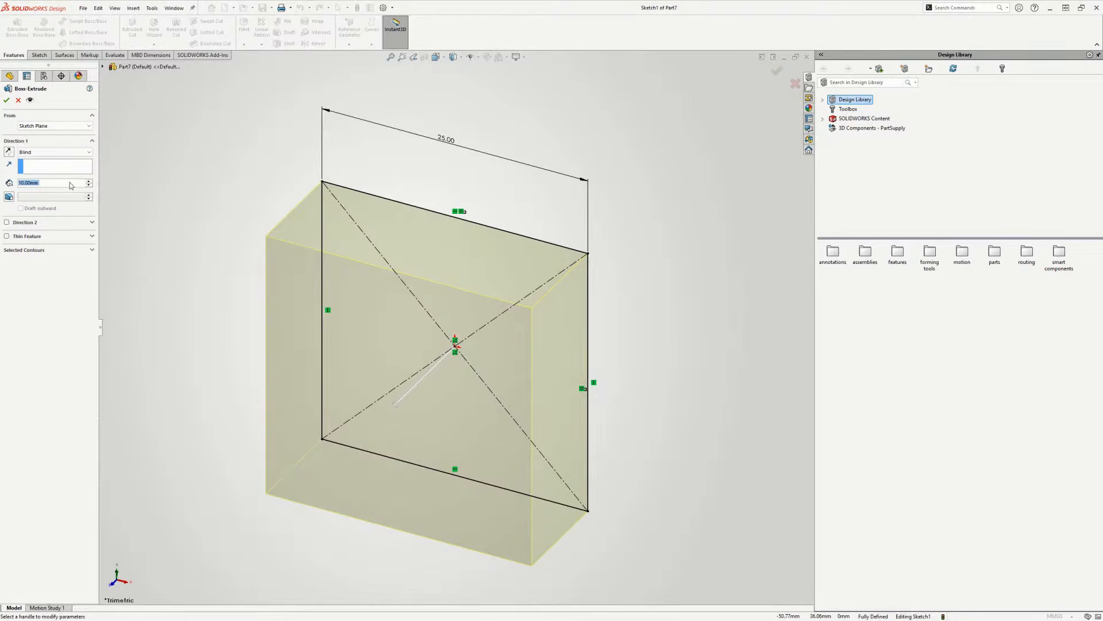
{"action": "left_click", "coordinate": [65, 153]}
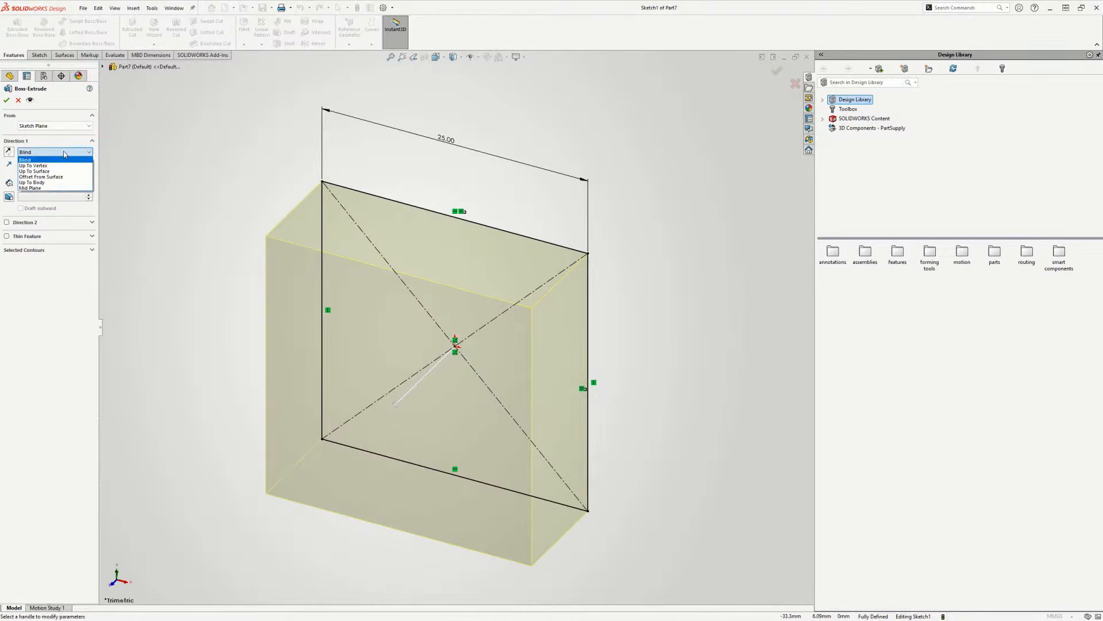
{"action": "left_click", "coordinate": [56, 188]}
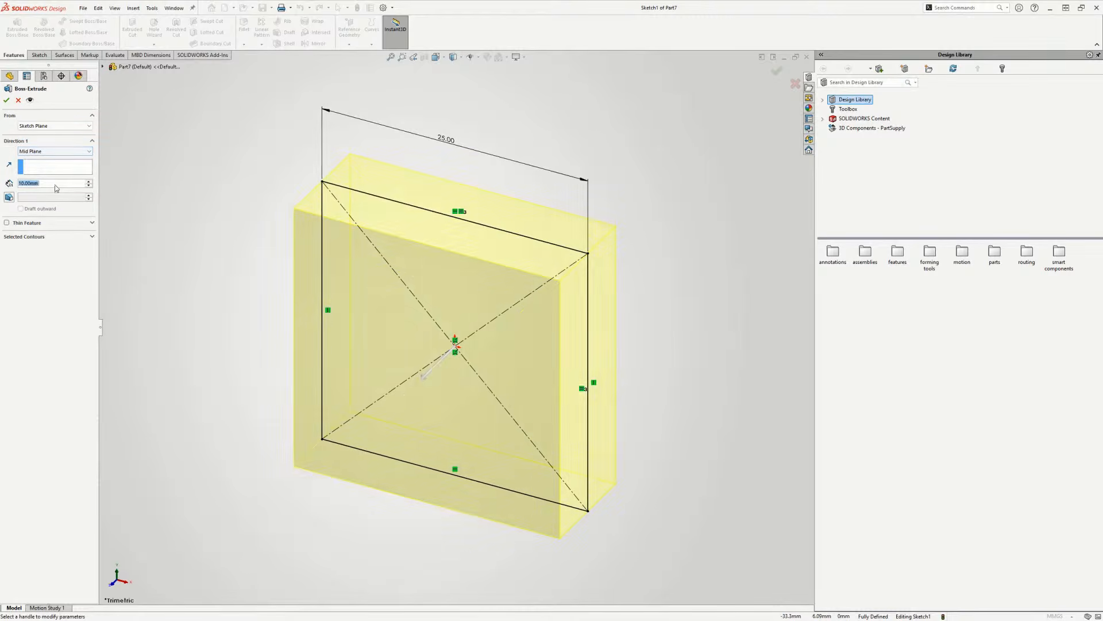
{"action": "type", "text": "250"}
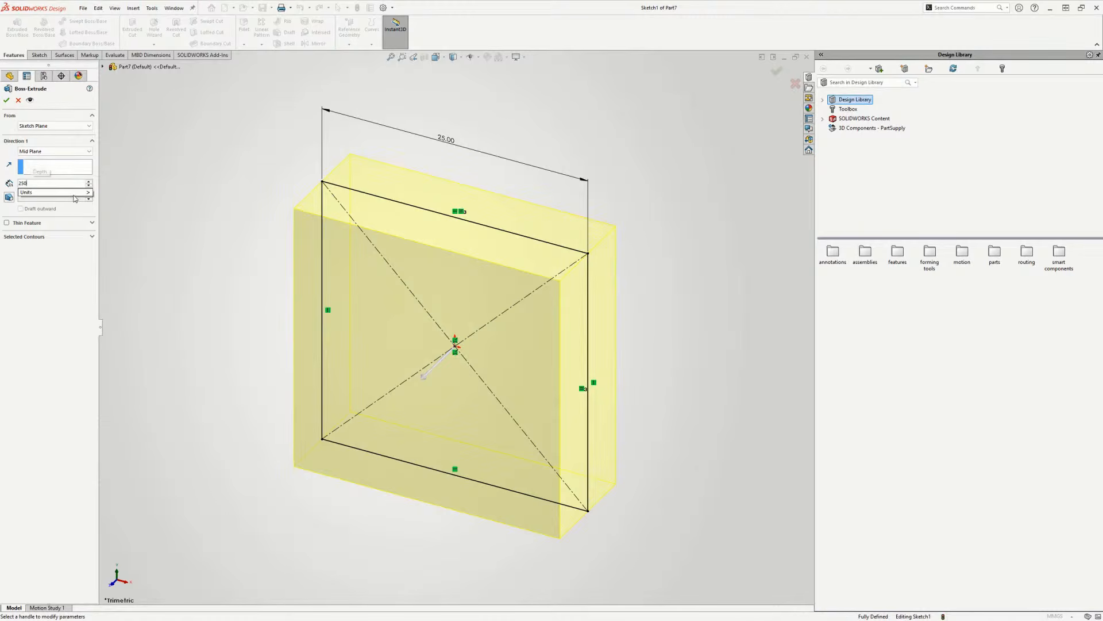
{"action": "key", "text": "BackSpace"}
{"action": "key", "text": "Return"}
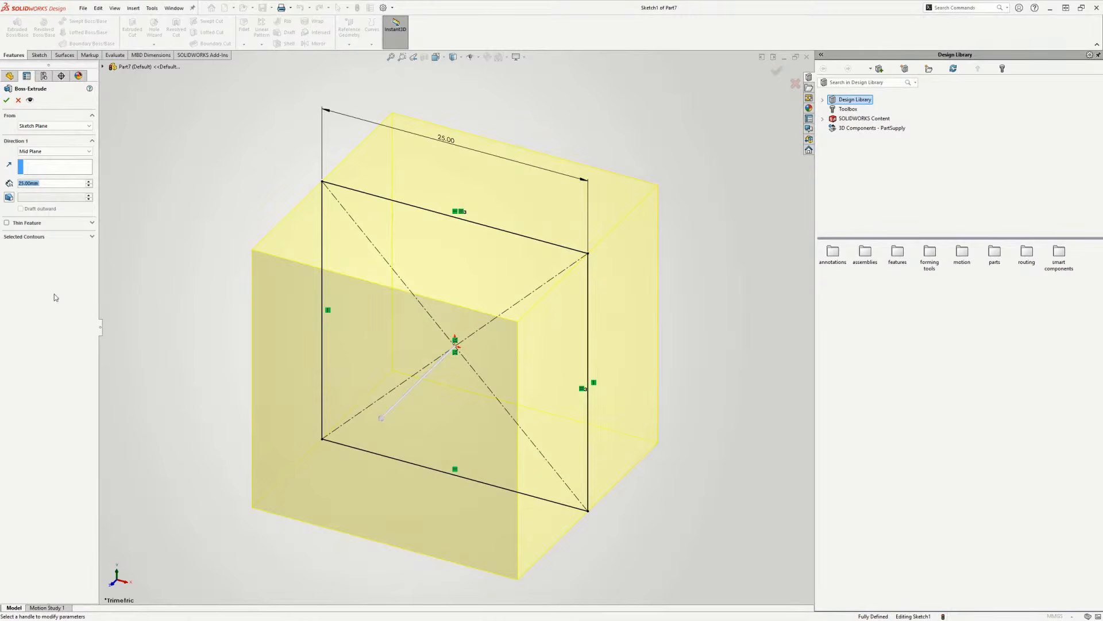
{"action": "left_click", "coordinate": [7, 101]}
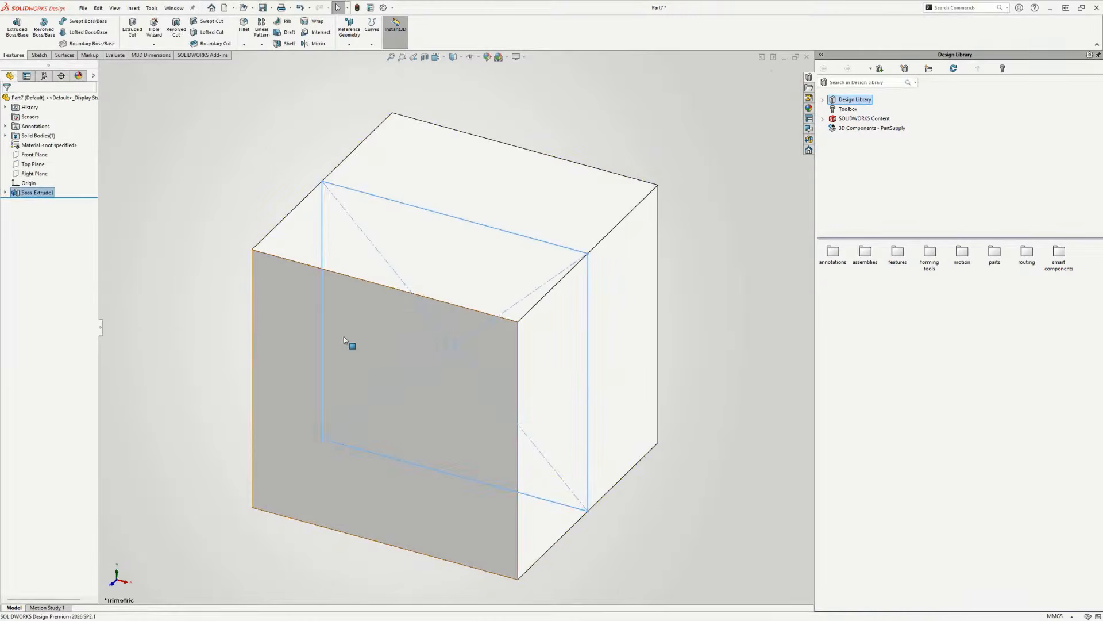
- Start a sketch on the cube's front face and draw a narrow upright center rectangle directly above the origin
{"action": "left_click", "coordinate": [344, 337]}
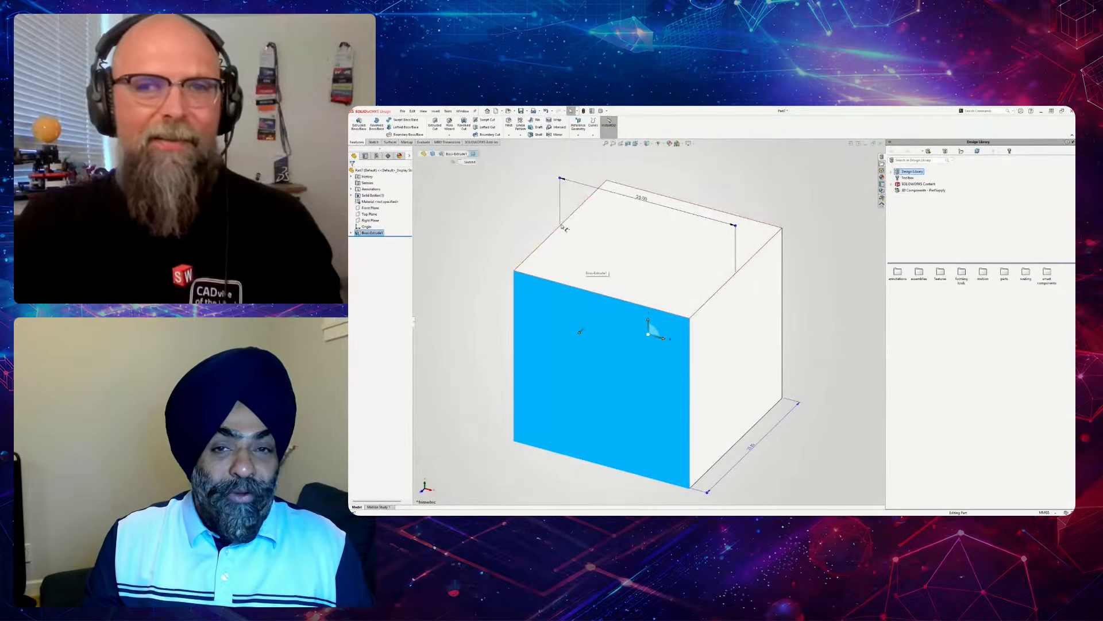
{"action": "left_click", "coordinate": [377, 142]}
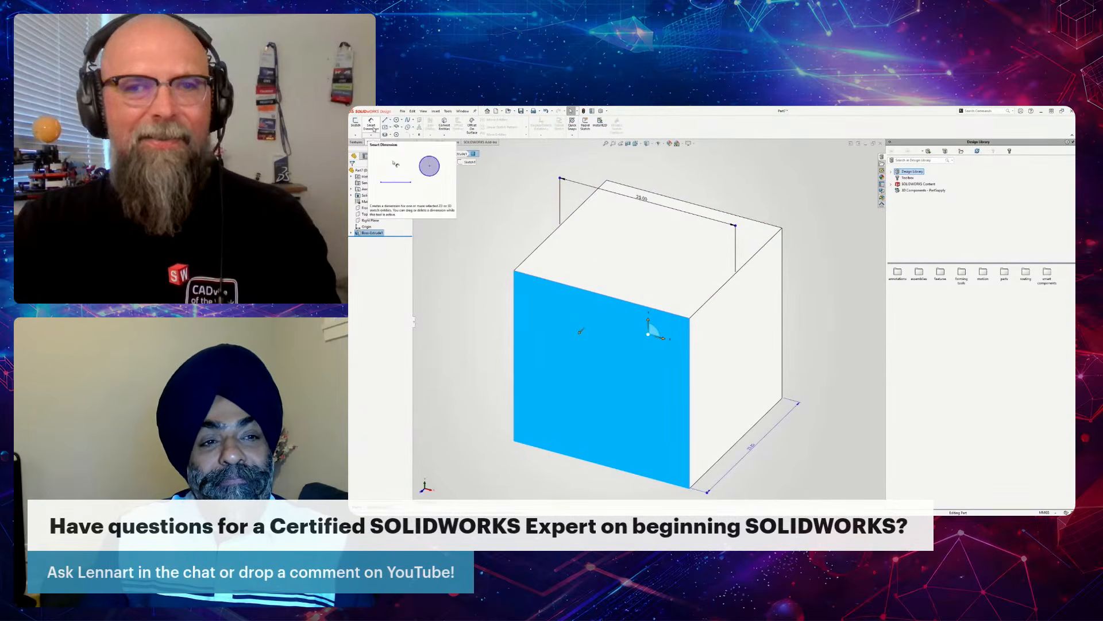
{"action": "left_click", "coordinate": [385, 120]}
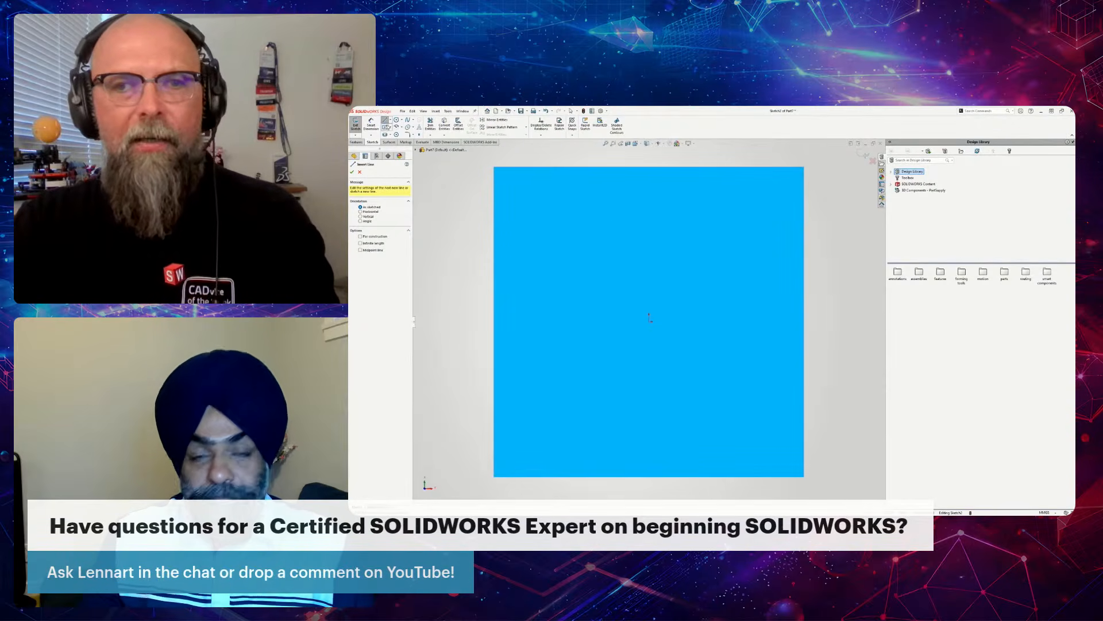
{"action": "left_click", "coordinate": [385, 127]}
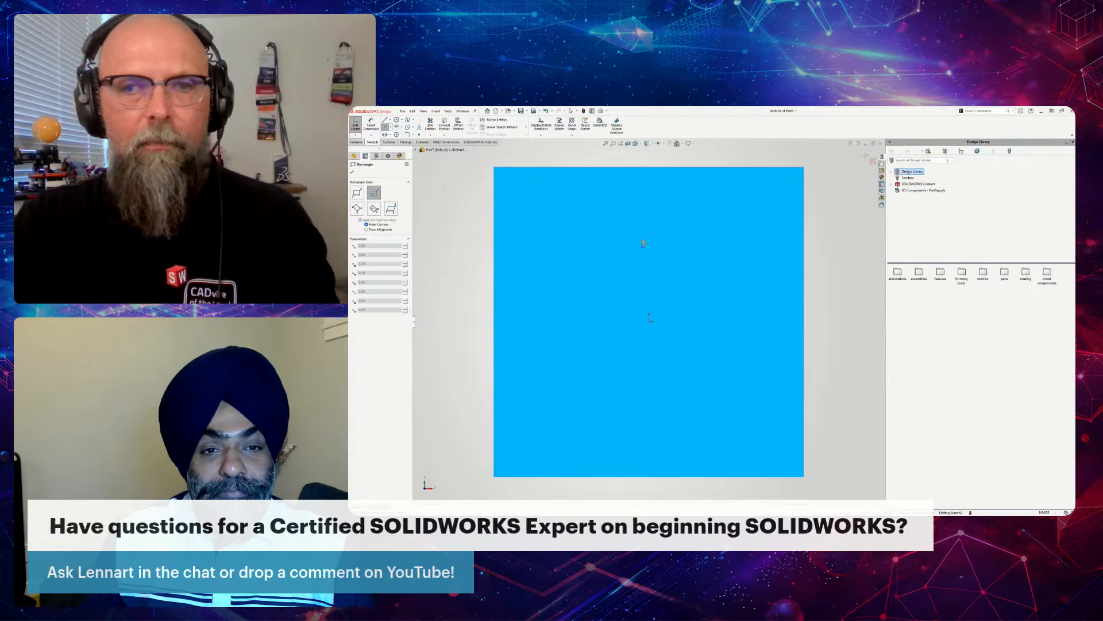
{"action": "left_click", "coordinate": [649, 232]}
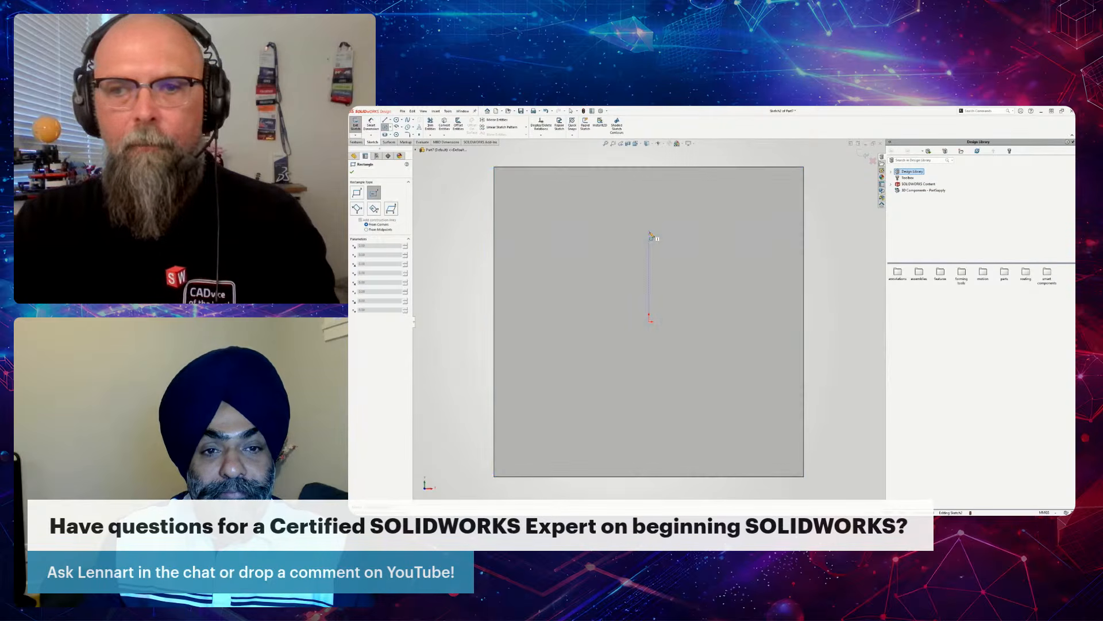
{"action": "left_click", "coordinate": [664, 267]}
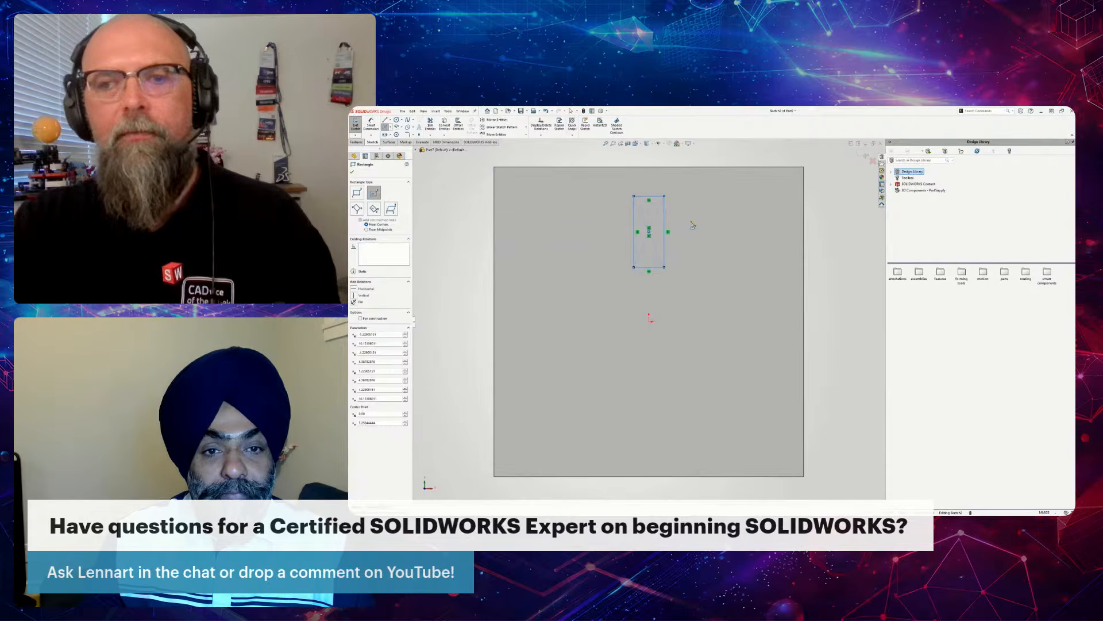
- Draw a wide center rectangle on the upright rectangle's centre point so the two overlap as a cross
{"action": "left_click", "coordinate": [649, 231]}
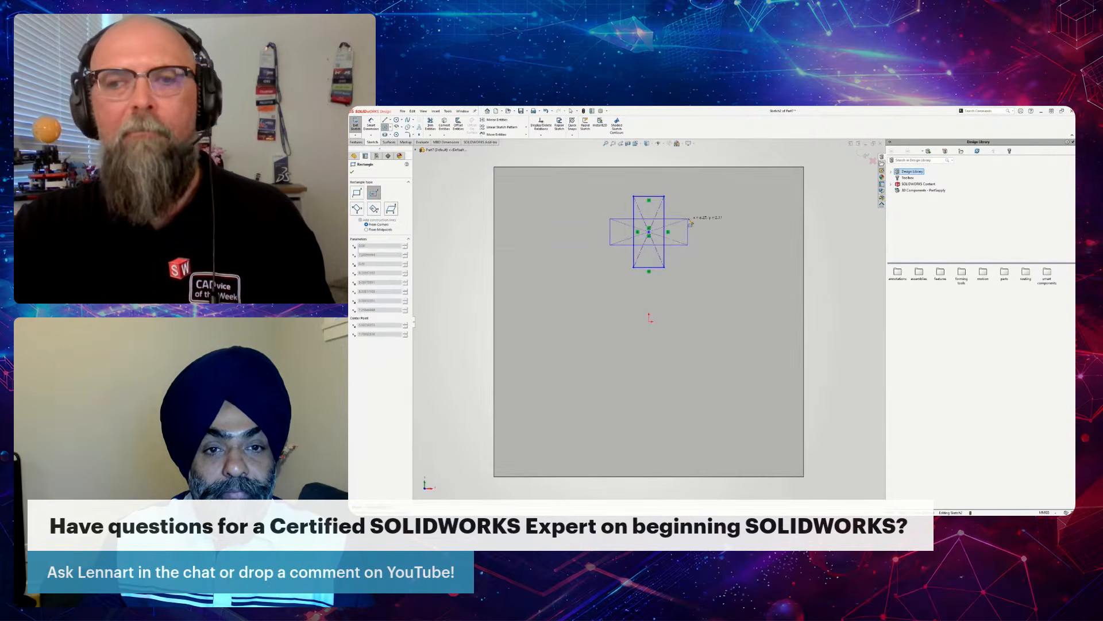
{"action": "left_click", "coordinate": [689, 245]}
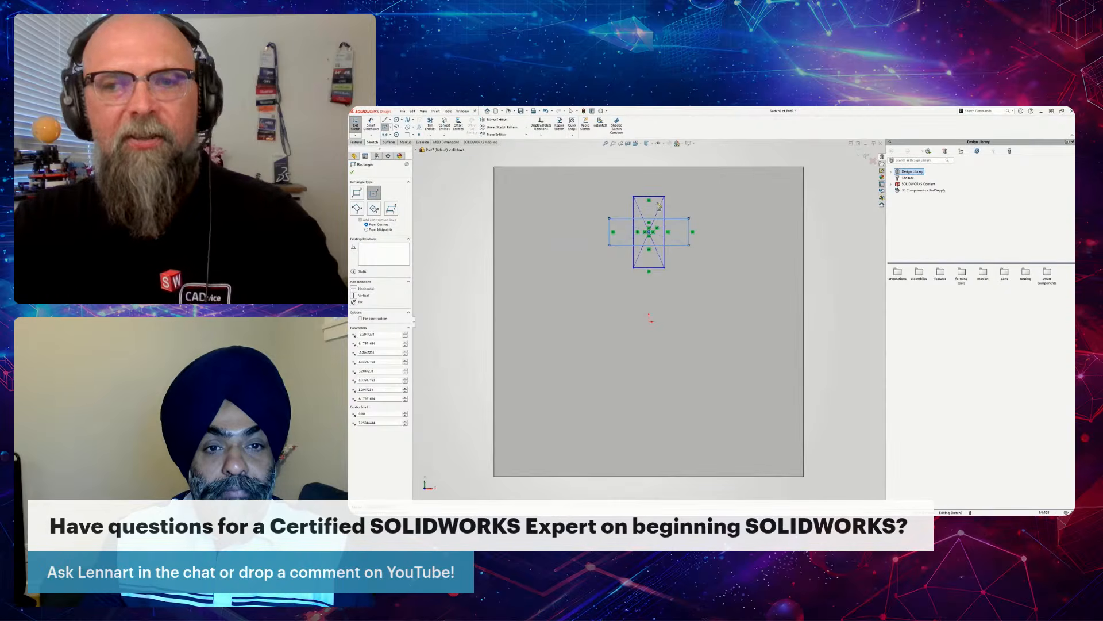
{"action": "key", "text": "Escape"}
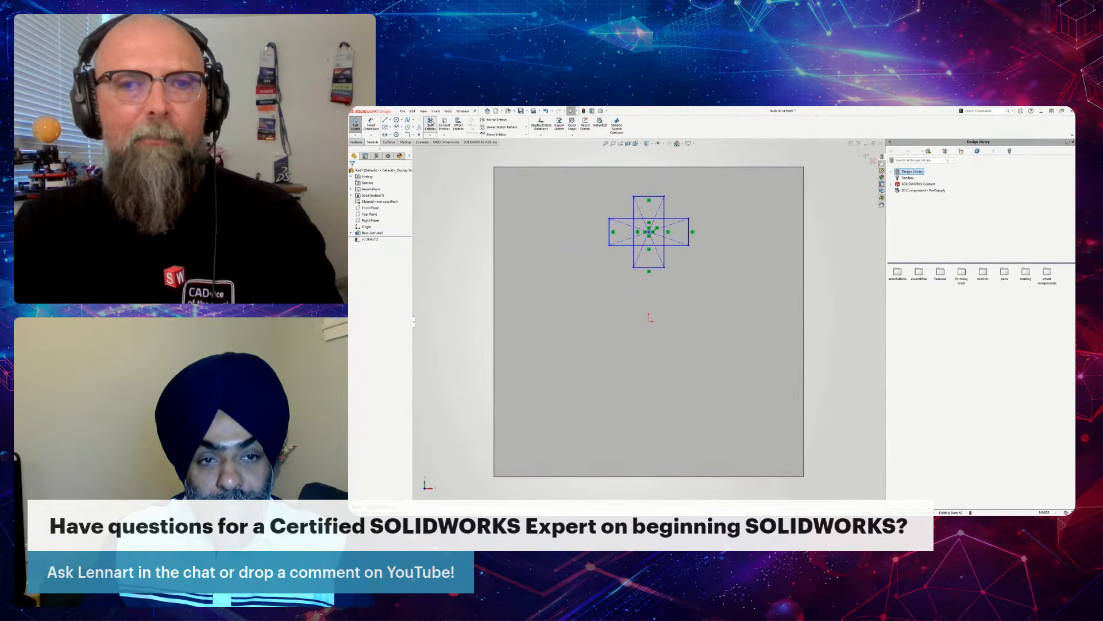
{"action": "left_click", "coordinate": [431, 124]}
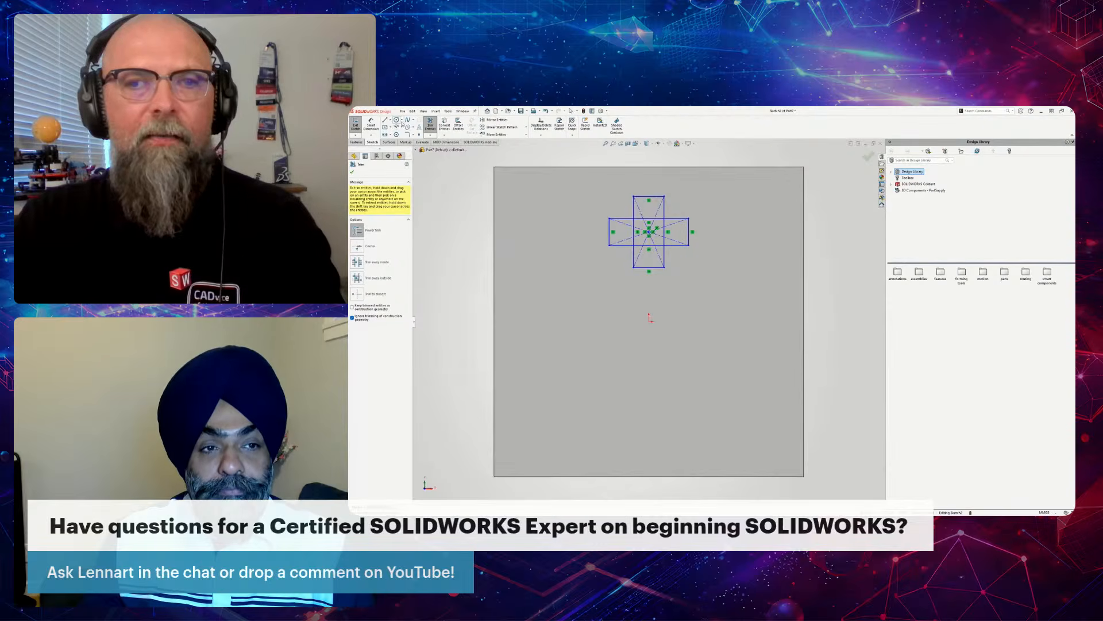
{"action": "left_click", "coordinate": [390, 120]}
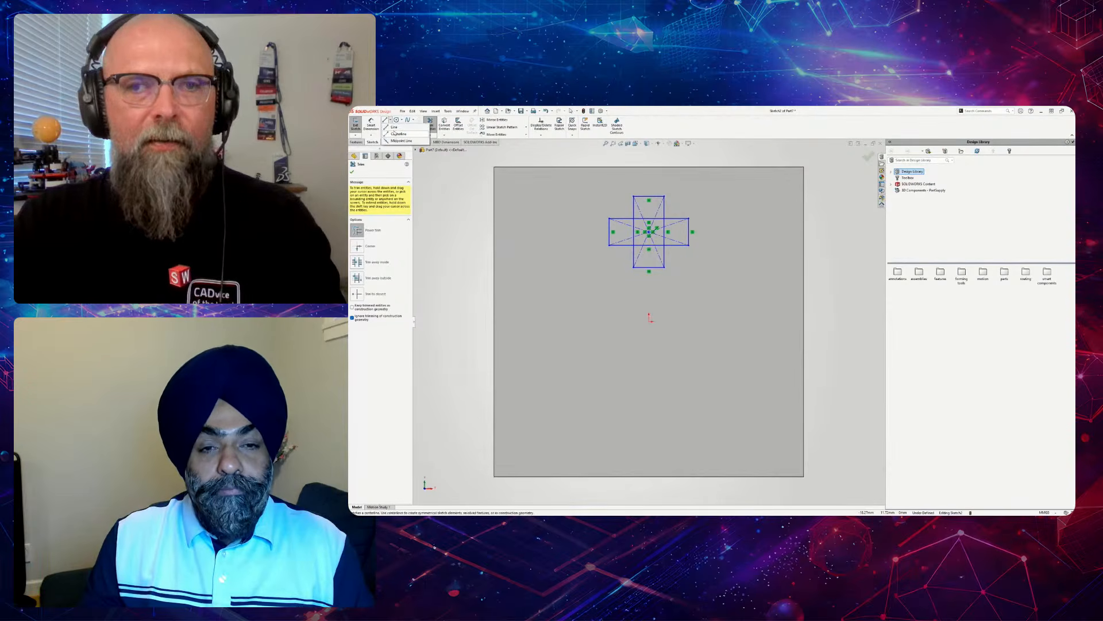
{"action": "left_click", "coordinate": [396, 133]}
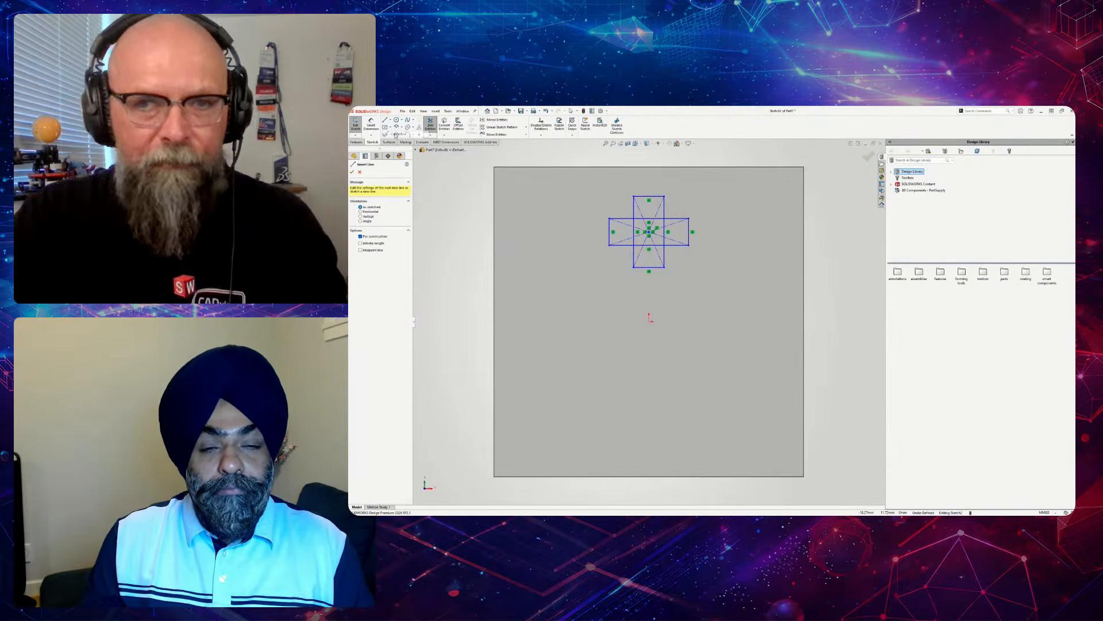
{"action": "left_click", "coordinate": [649, 232]}
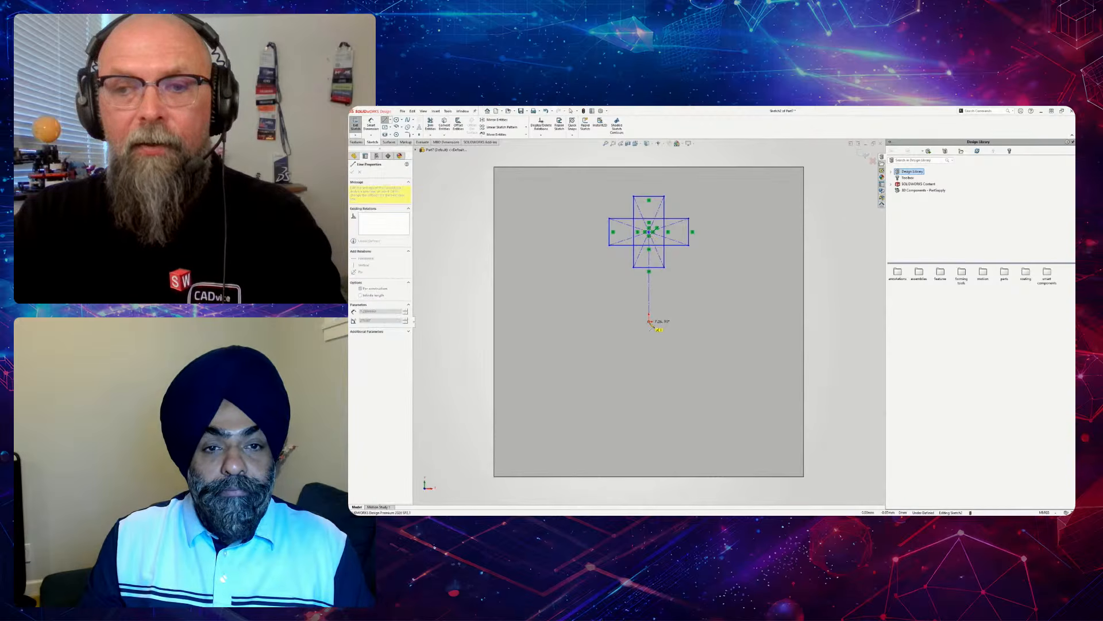
{"action": "key", "text": "Escape"}
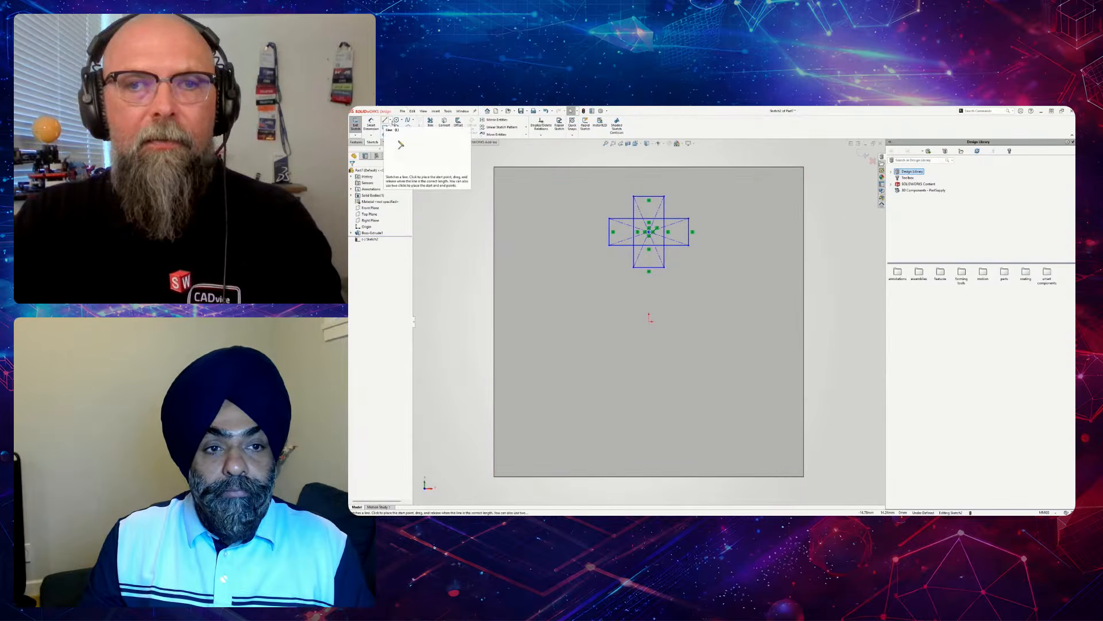
{"action": "left_click", "coordinate": [391, 120]}
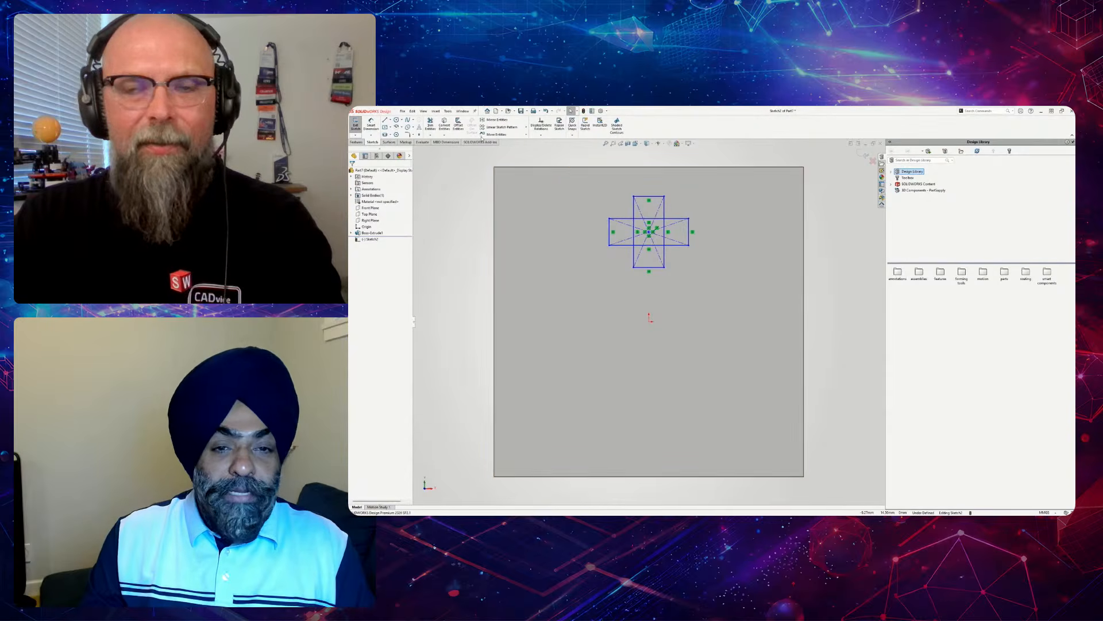
- Move the overlapping rectangles away from the vertical line through the origin, toward the face's upper right
{"action": "left_click", "coordinate": [710, 195]}
{"action": "left_click_drag", "start_coordinate": [710, 196], "coordinate": [586, 276]}
{"action": "left_click_drag", "start_coordinate": [651, 232], "coordinate": [718, 259]}
{"action": "left_click", "coordinate": [720, 214]}
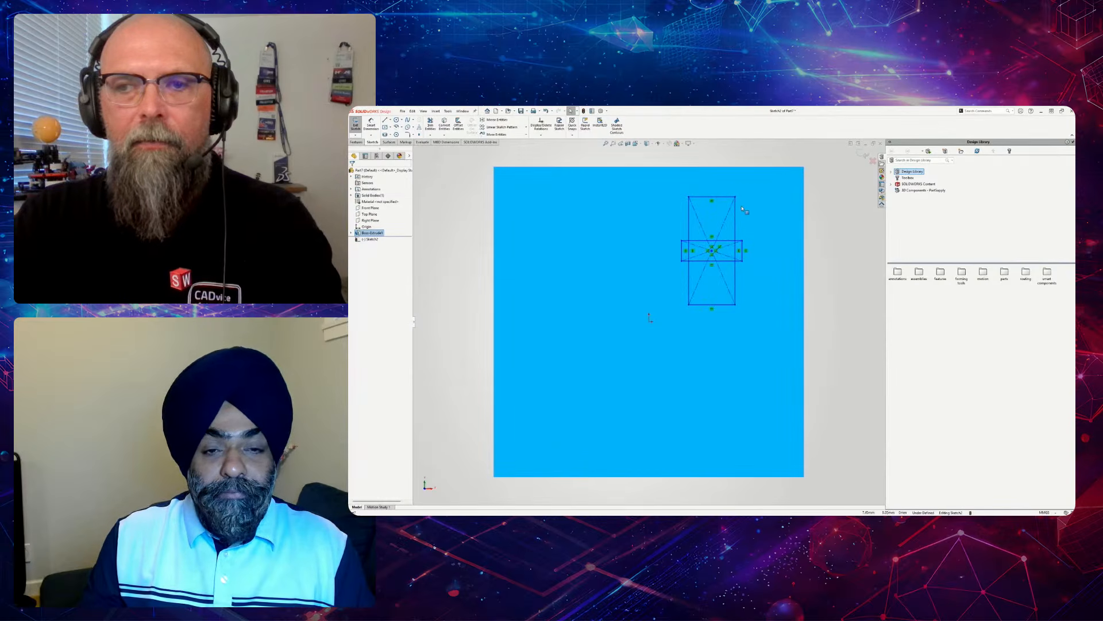
{"action": "key", "text": "Escape"}
- Power-trim the inner segments of the overlapping rectangles so they form a single cross outline
{"action": "left_click", "coordinate": [430, 125]}
{"action": "scroll", "coordinate": [787, 302], "scroll_direction": "up", "scroll_amount": 3}
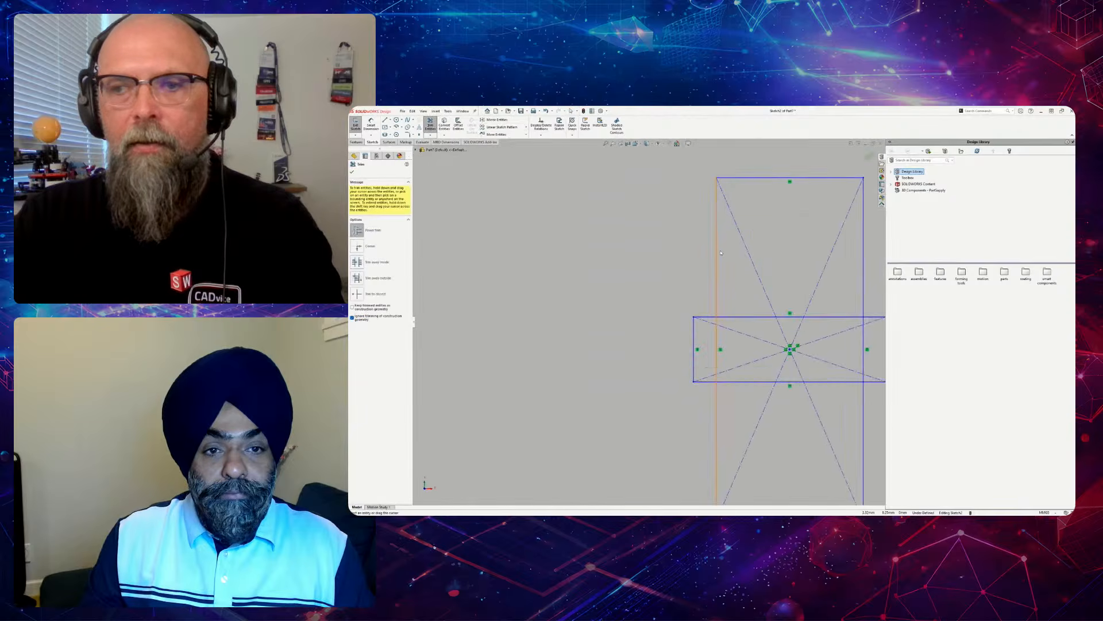
{"action": "left_click_drag", "start_coordinate": [717, 313], "coordinate": [712, 324]}
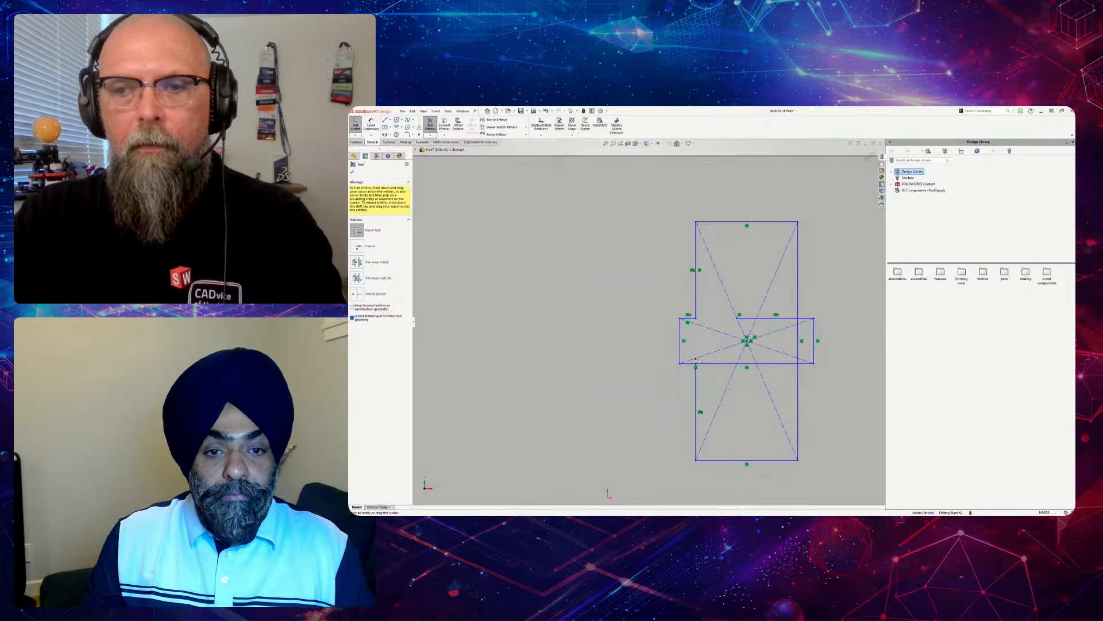
{"action": "mouse_move", "coordinate": [719, 370]}
{"action": "left_mouse_down"}
{"action": "mouse_move", "coordinate": [800, 351]}
{"action": "mouse_move", "coordinate": [792, 322]}
{"action": "mouse_move", "coordinate": [749, 323]}
{"action": "left_mouse_up"}
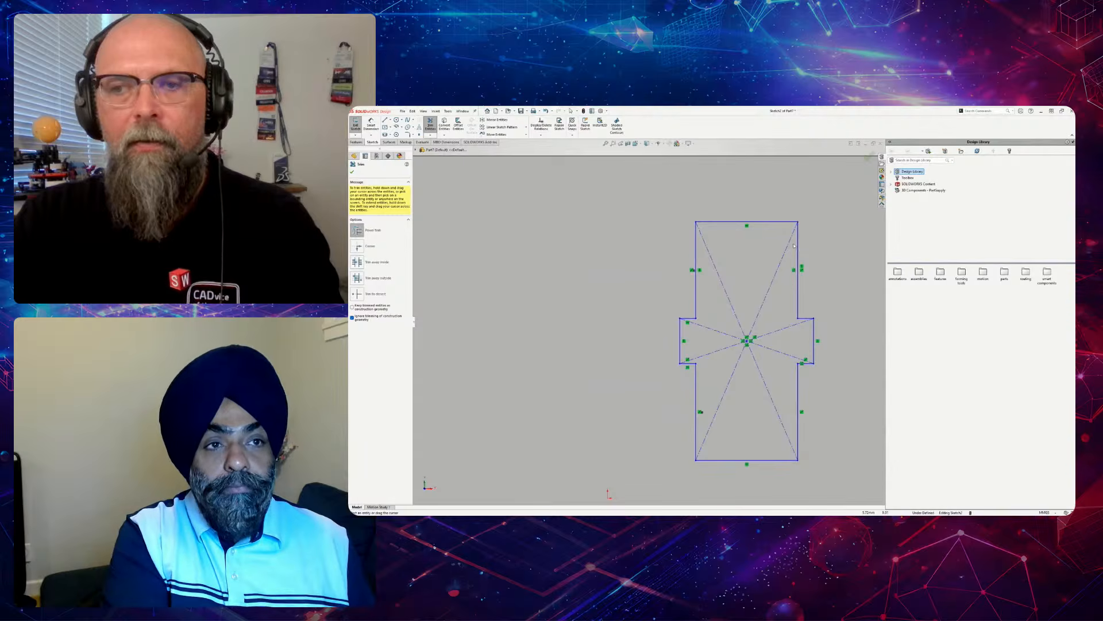
{"action": "left_click", "coordinate": [352, 172]}
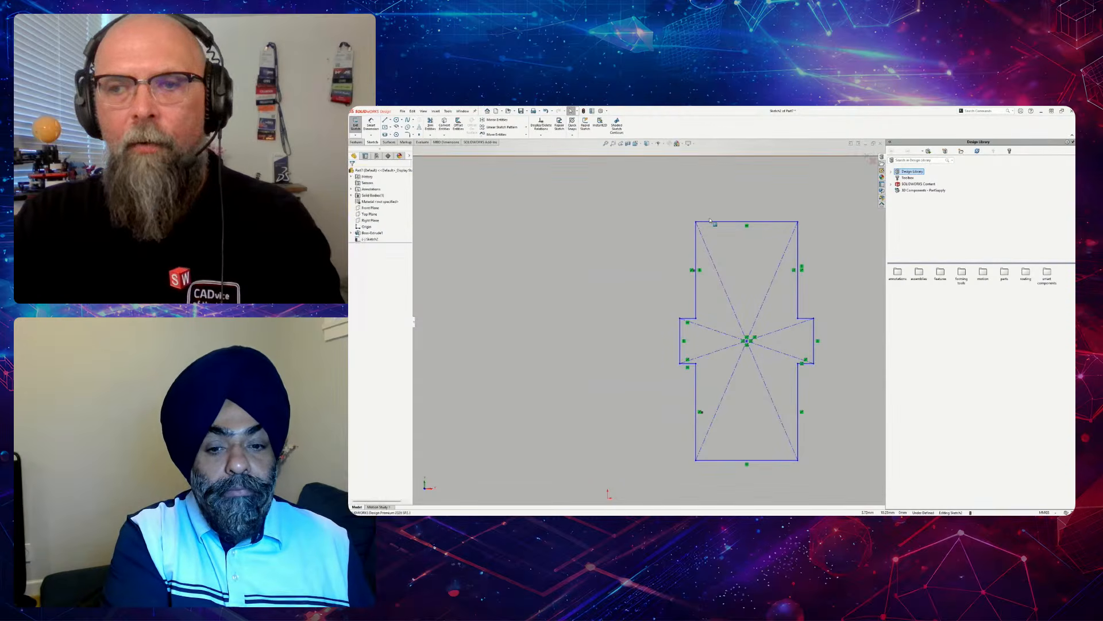
- Select the whole chain of outer cross lines and make them equal in length
{"action": "right_click", "coordinate": [736, 223]}
{"action": "left_click", "coordinate": [755, 226]}
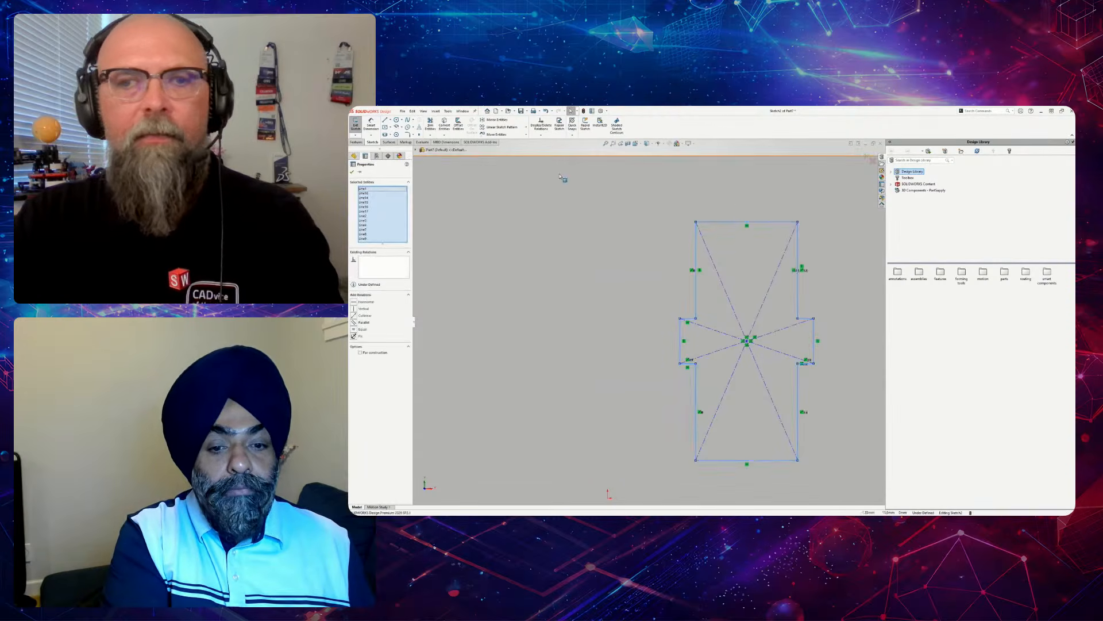
{"action": "left_click", "coordinate": [363, 329]}
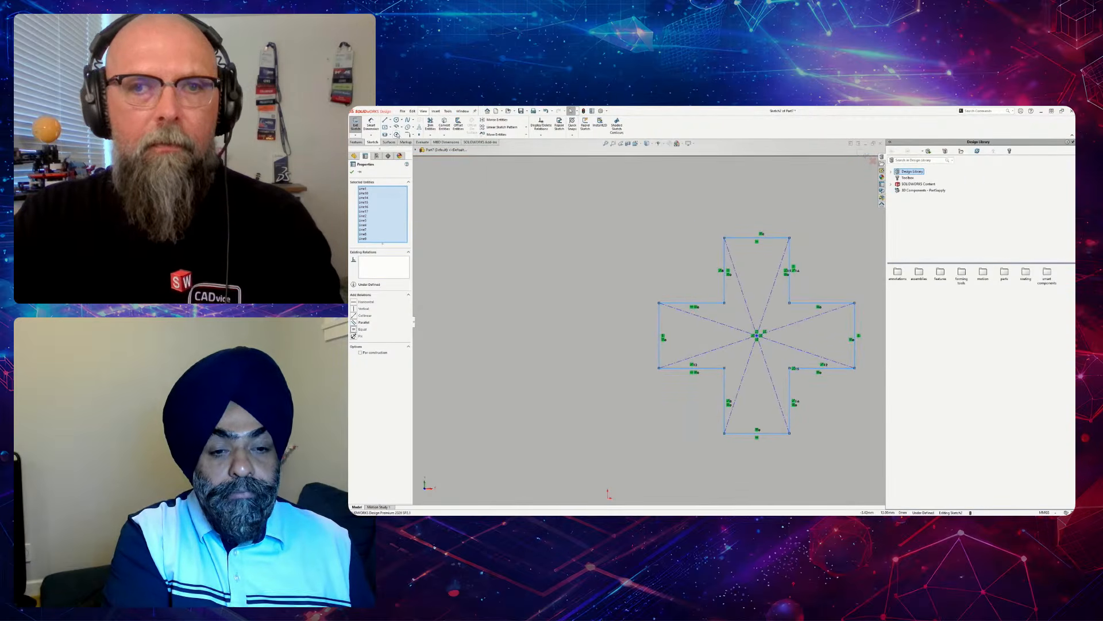
- Dimension the top edge of the cross's upper arm as 2 mm
{"action": "left_click", "coordinate": [371, 125]}
{"action": "left_click", "coordinate": [786, 238]}
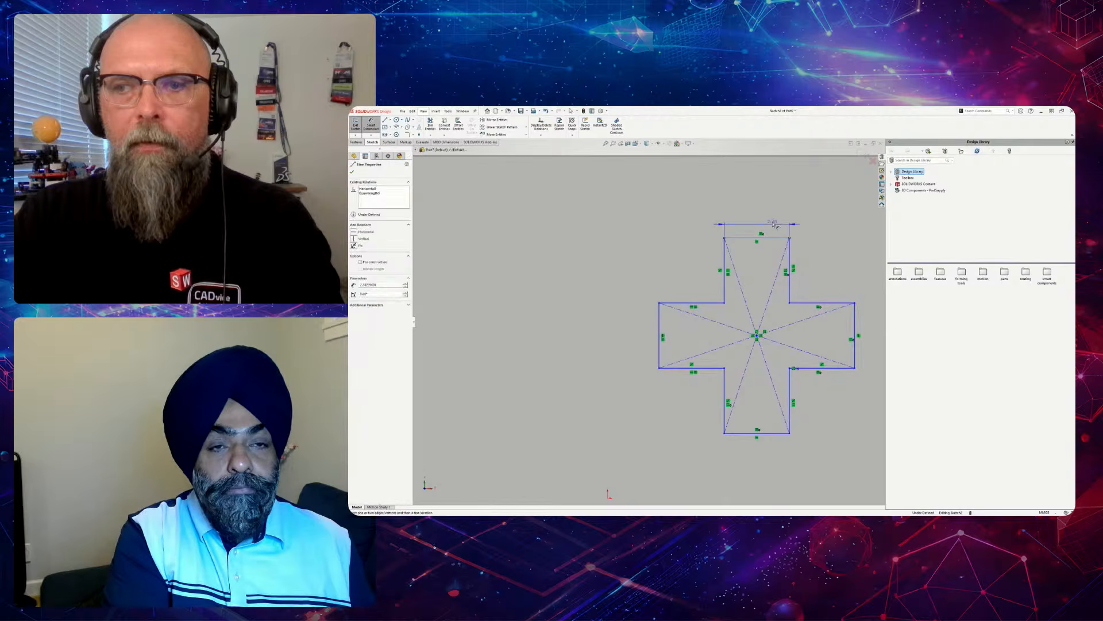
{"action": "type", "text": "2.00mm"}
{"action": "key", "text": "Return"}
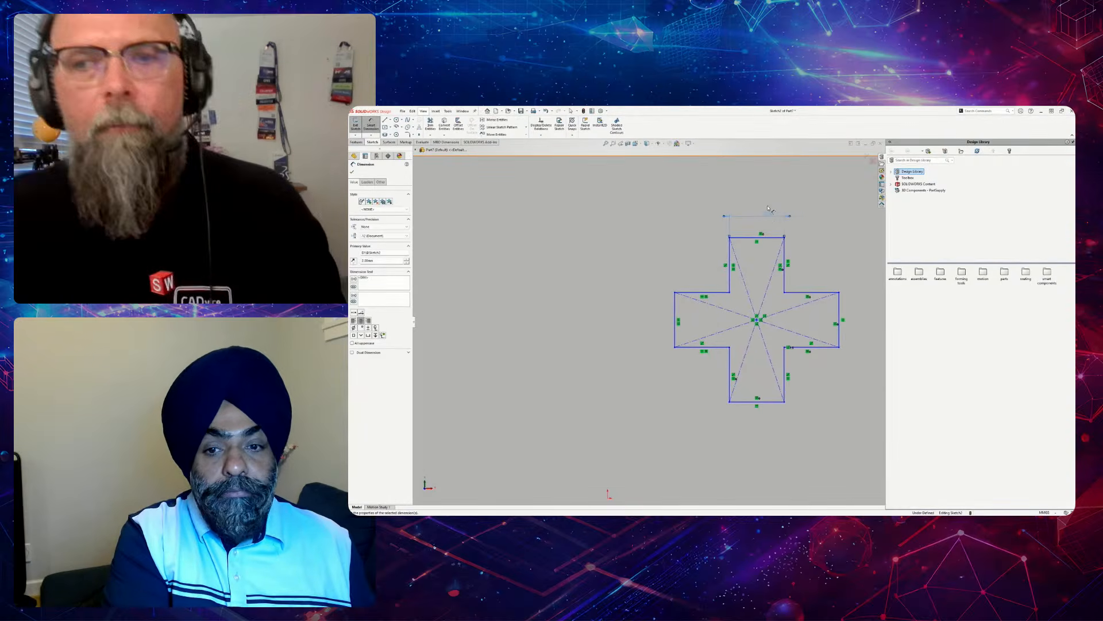
- Draw a vertical centerline from the origin up to the top edge of the cube face
{"action": "scroll", "coordinate": [769, 208], "scroll_direction": "up", "scroll_amount": 3}
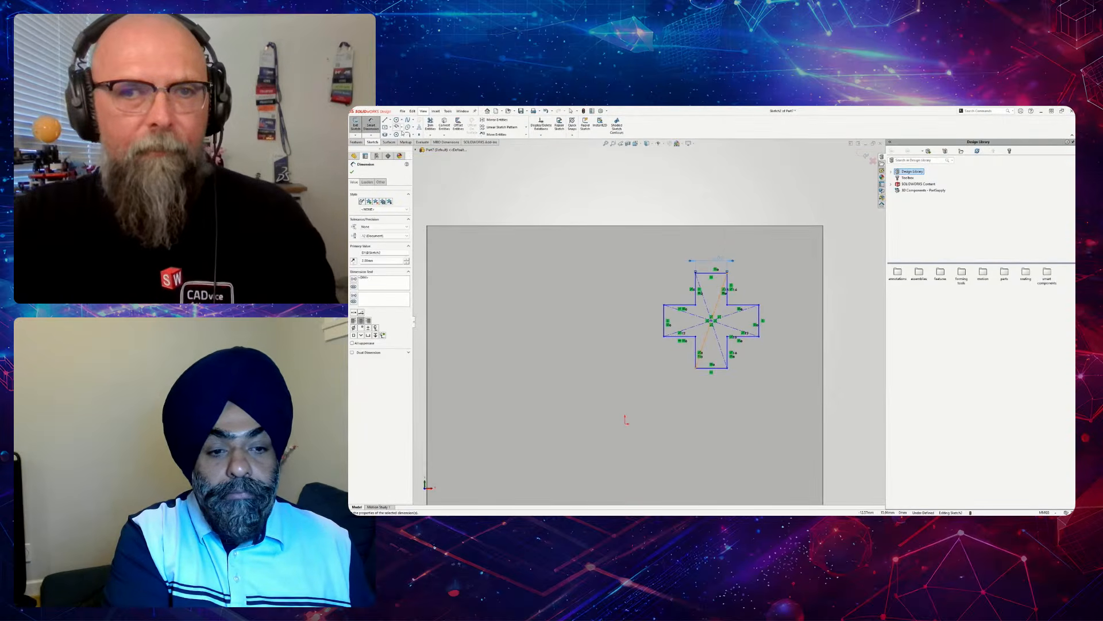
{"action": "left_click", "coordinate": [393, 133]}
{"action": "left_click", "coordinate": [627, 420]}
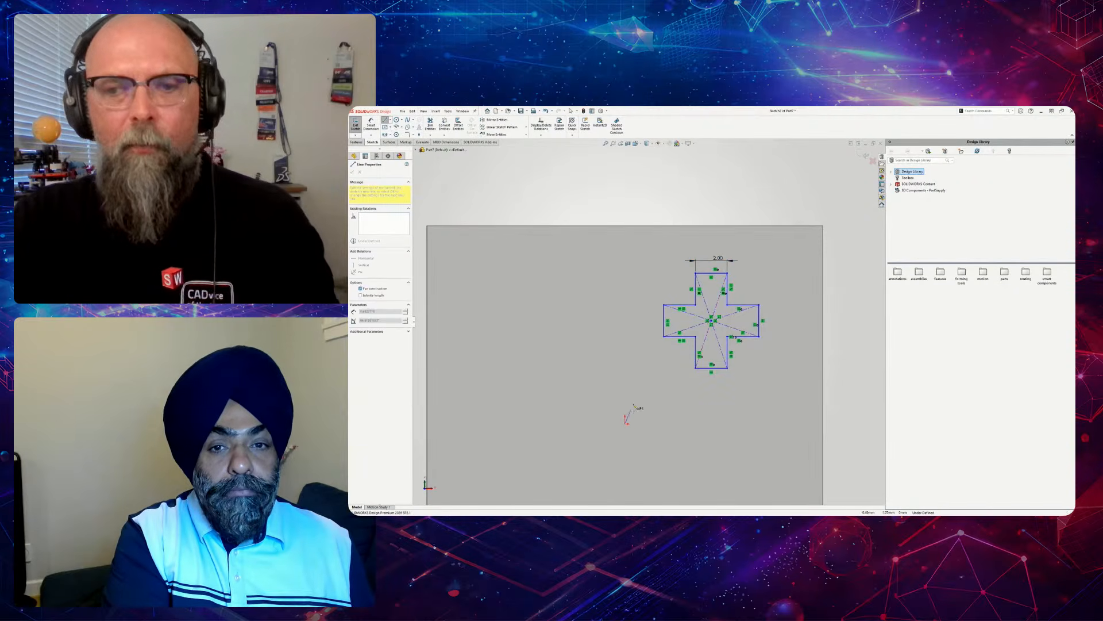
{"action": "left_click", "coordinate": [625, 223]}
{"action": "key", "text": "Escape"}
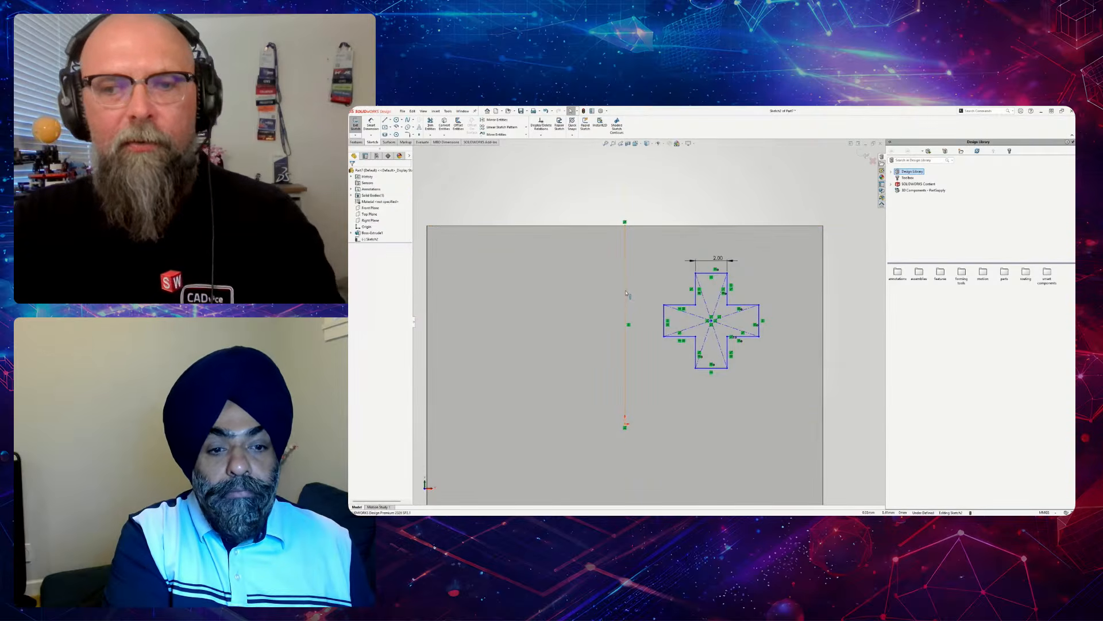
- Make the cross's centre point coincident with the midpoint of the vertical centerline
{"action": "left_click", "coordinate": [625, 299]}
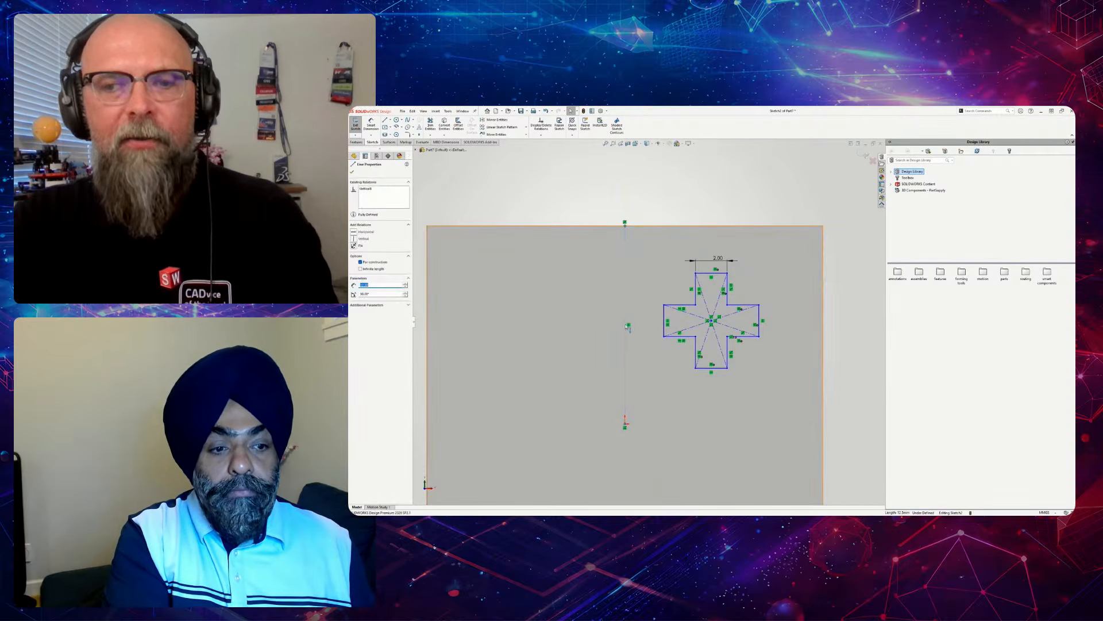
{"action": "left_click", "coordinate": [627, 320]}
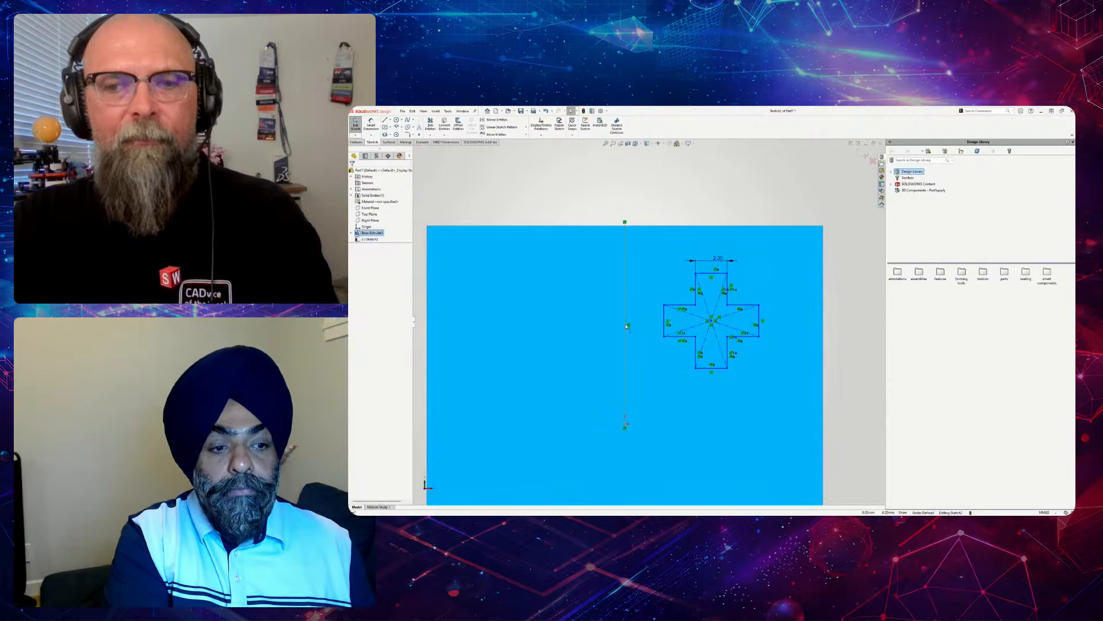
{"action": "left_click", "coordinate": [626, 325]}
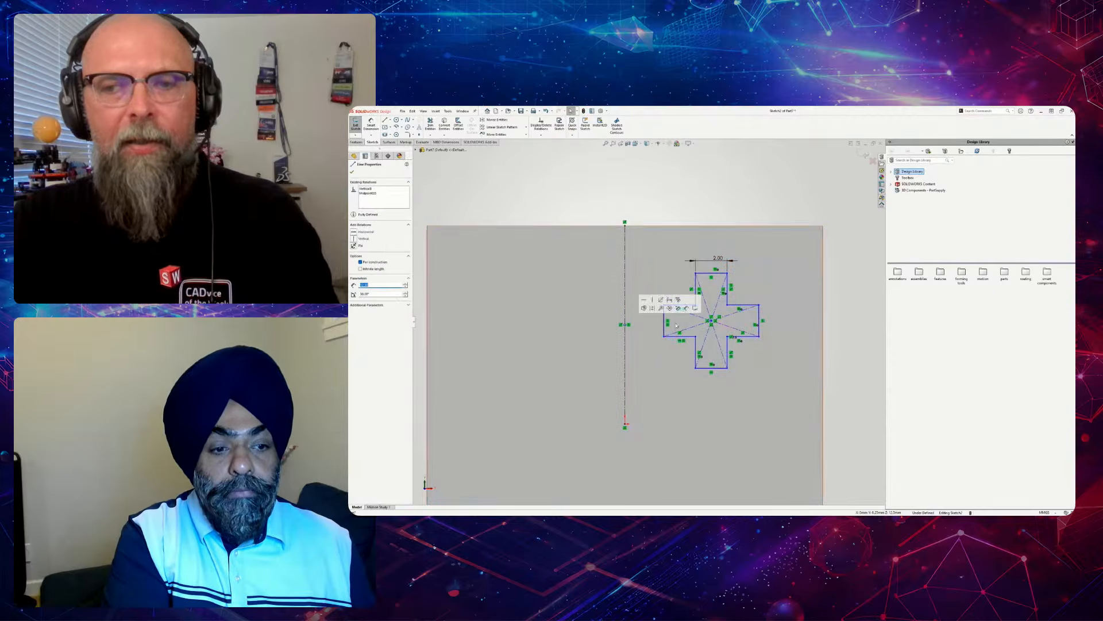
{"action": "left_click", "coordinate": [711, 321], "text": "ctrl"}
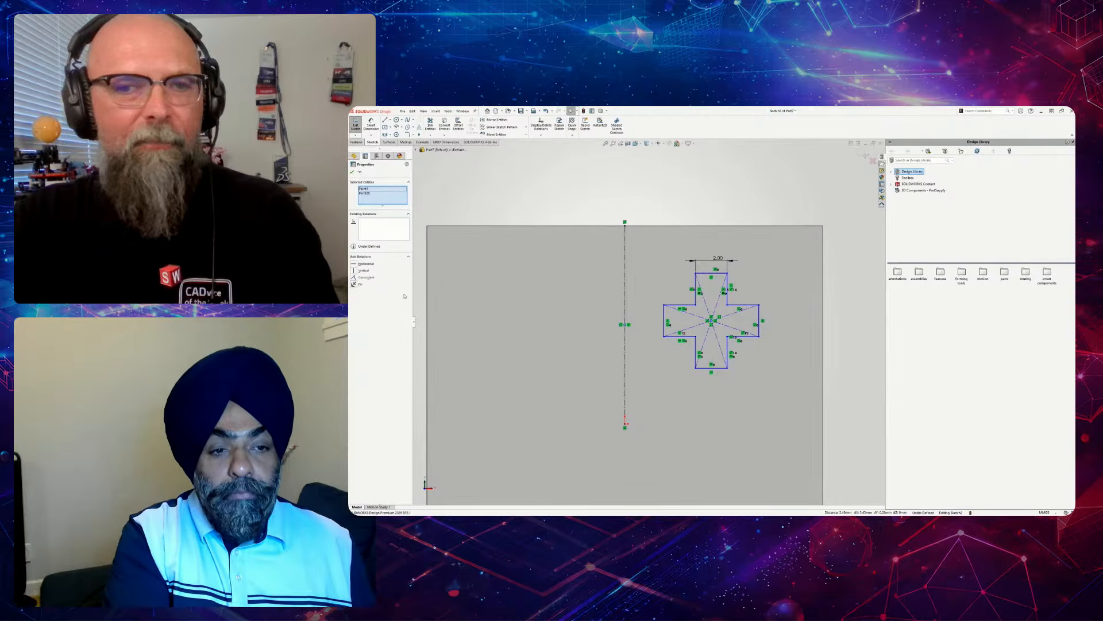
{"action": "left_click", "coordinate": [354, 277]}
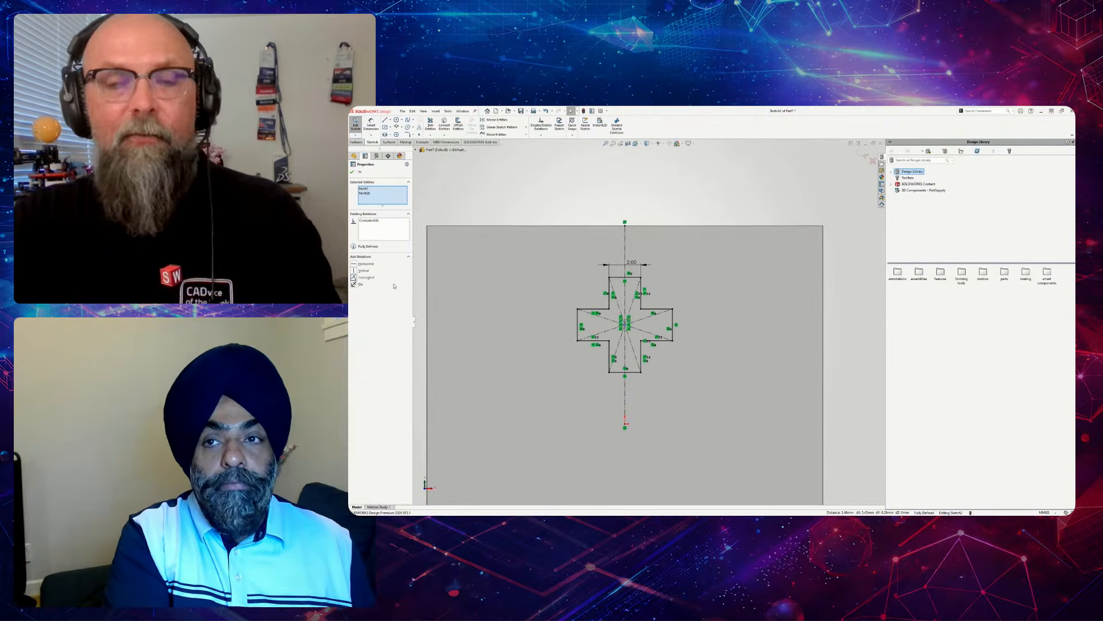
{"action": "key", "text": "z"}
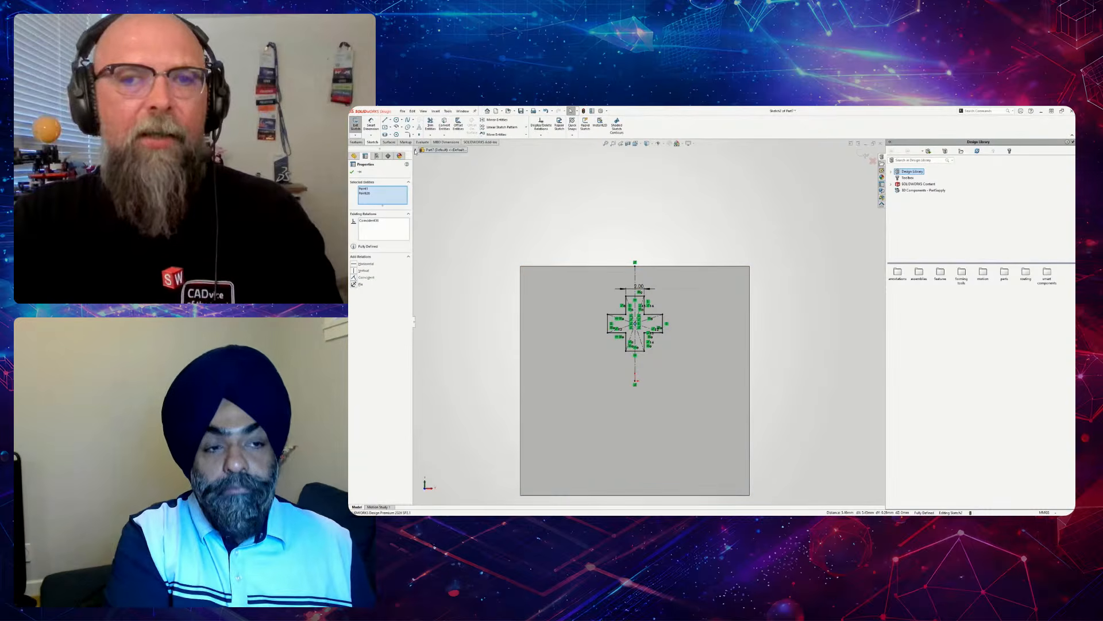
{"action": "left_click", "coordinate": [350, 173]}
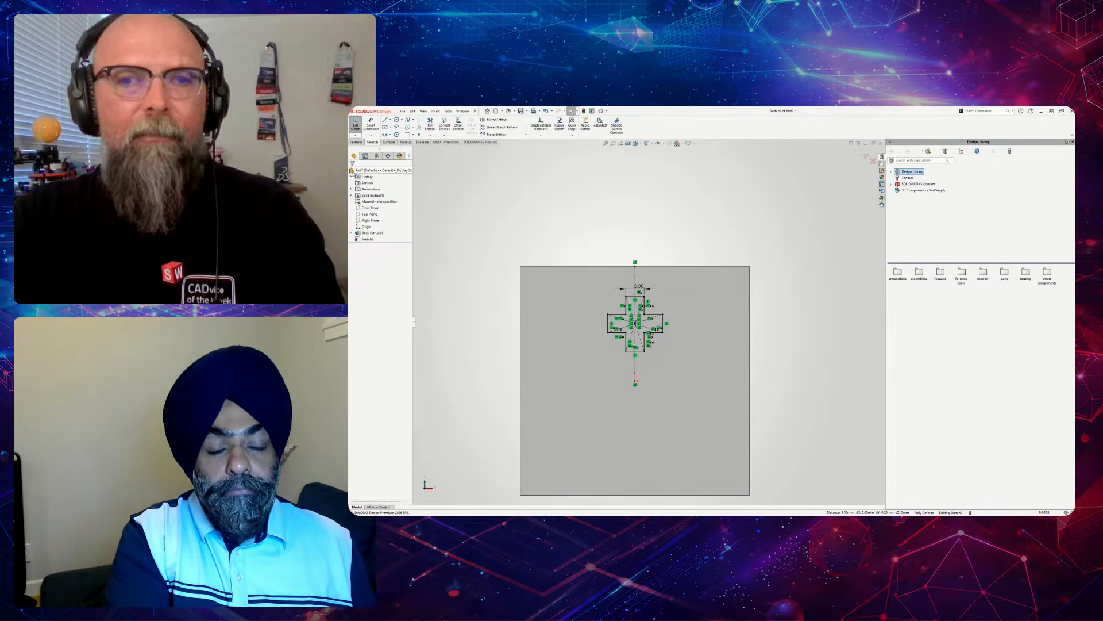
- Try to mirror the cross outline about the Top Plane, picking one of its vertical edges
{"action": "left_click", "coordinate": [369, 214]}
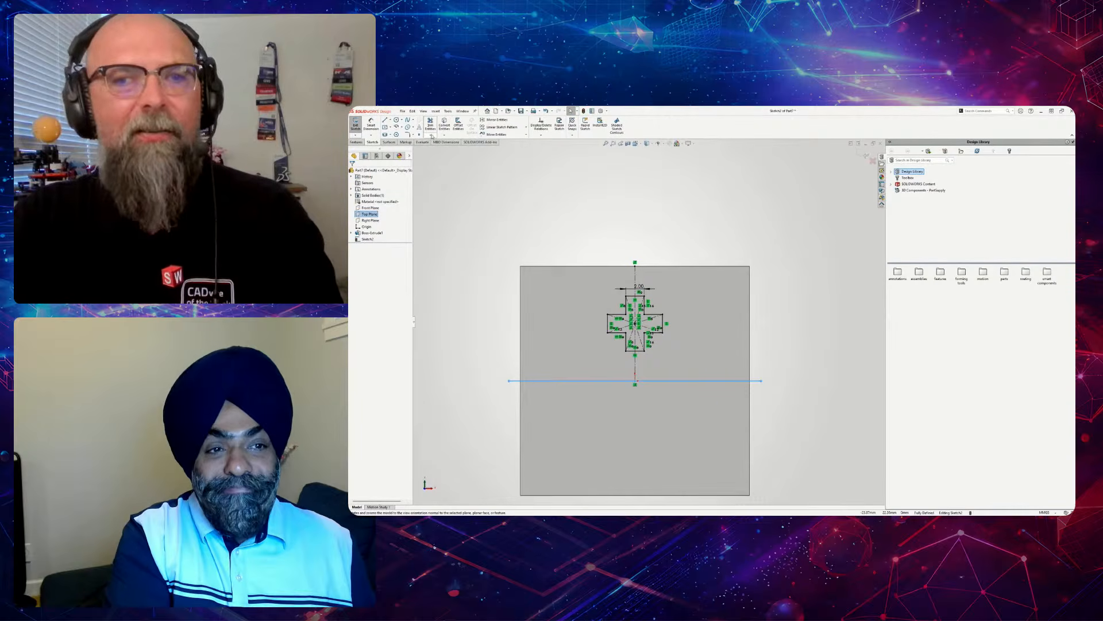
{"action": "left_click", "coordinate": [494, 119]}
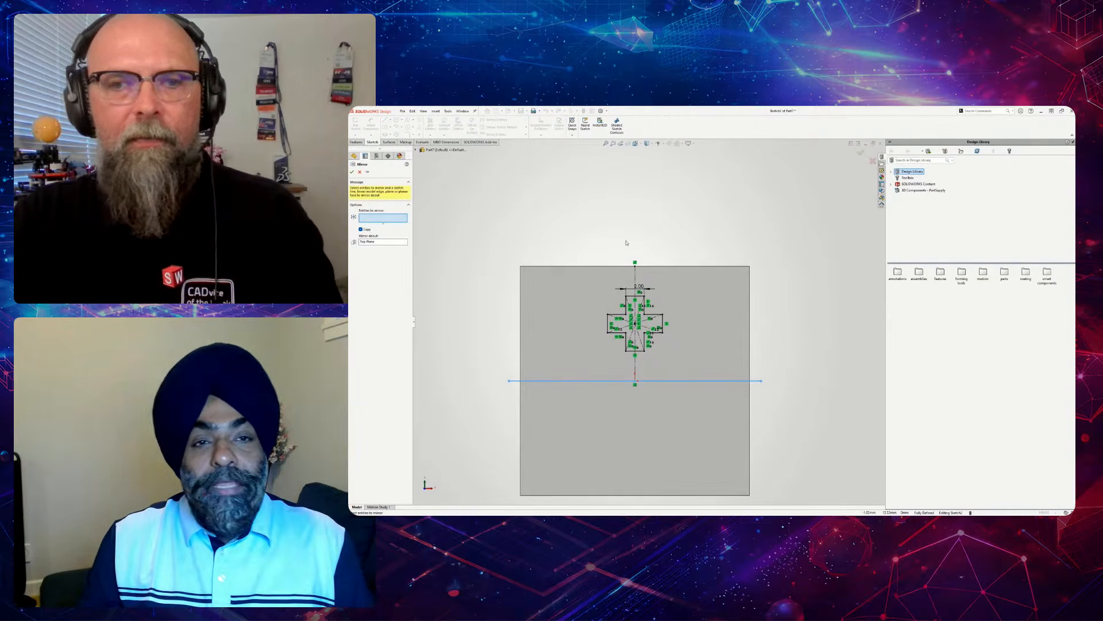
{"action": "scroll", "coordinate": [652, 301], "scroll_direction": "down", "scroll_amount": 3}
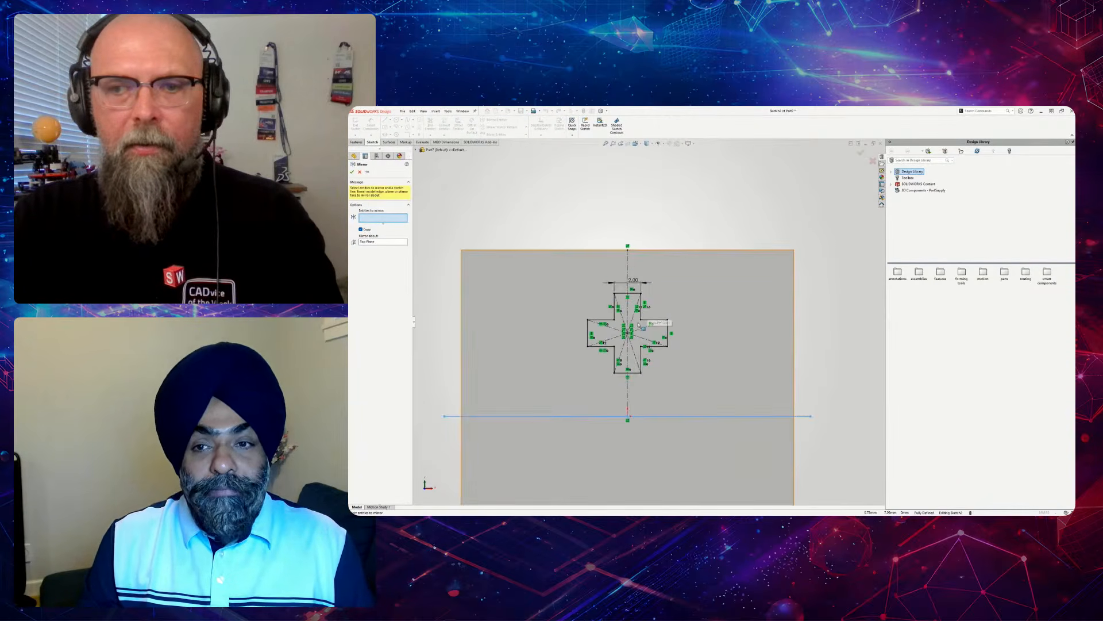
{"action": "left_click", "coordinate": [644, 319]}
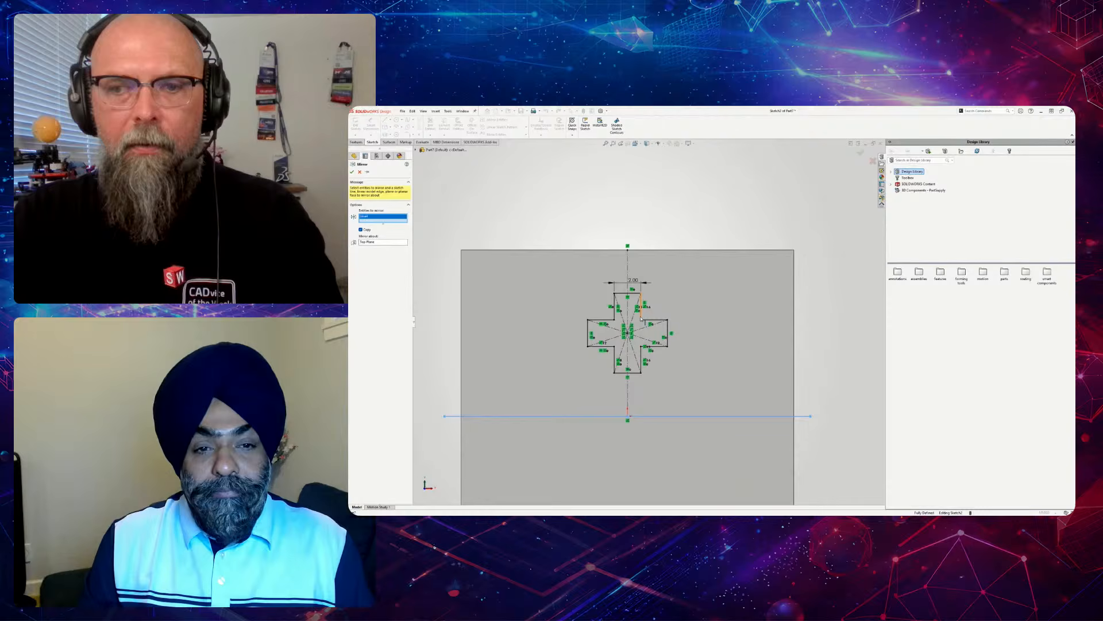
{"action": "right_click", "coordinate": [641, 317]}
{"action": "left_click", "coordinate": [642, 314]}
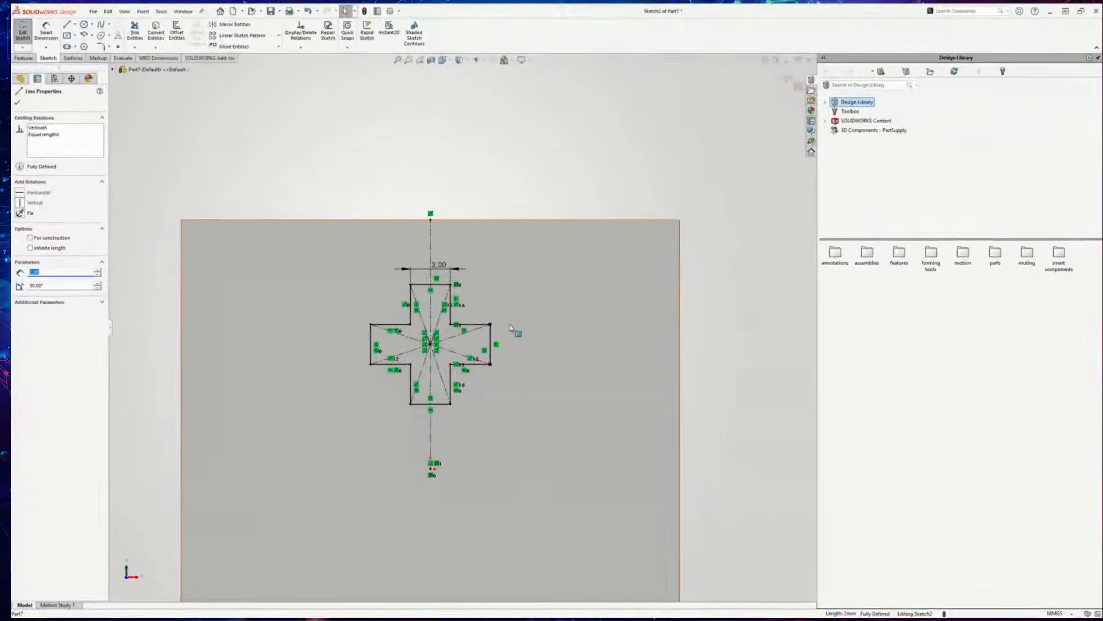
- Mirror all the cross geometry and its centerline about the Top Plane with Copy enabled, and exit the sketch
{"action": "mouse_move", "coordinate": [534, 243]}
{"action": "left_mouse_down"}
{"action": "mouse_move", "coordinate": [352, 494]}
{"action": "mouse_move", "coordinate": [309, 507]}
{"action": "left_mouse_up"}
{"action": "scroll", "coordinate": [495, 459], "scroll_direction": "up", "scroll_amount": 3}
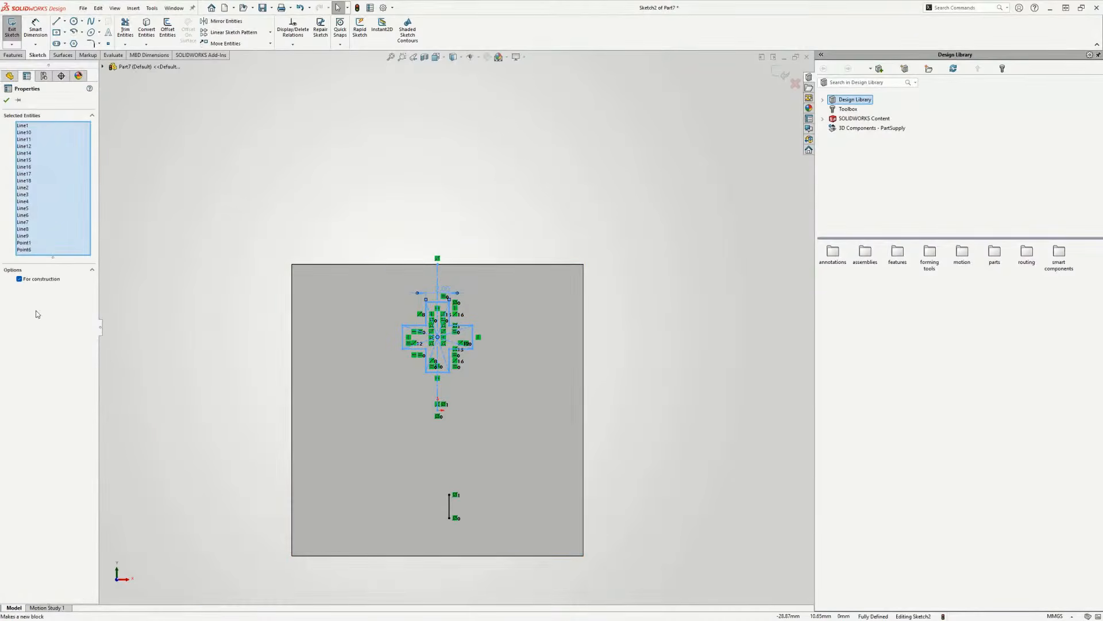
{"action": "left_click", "coordinate": [7, 99]}
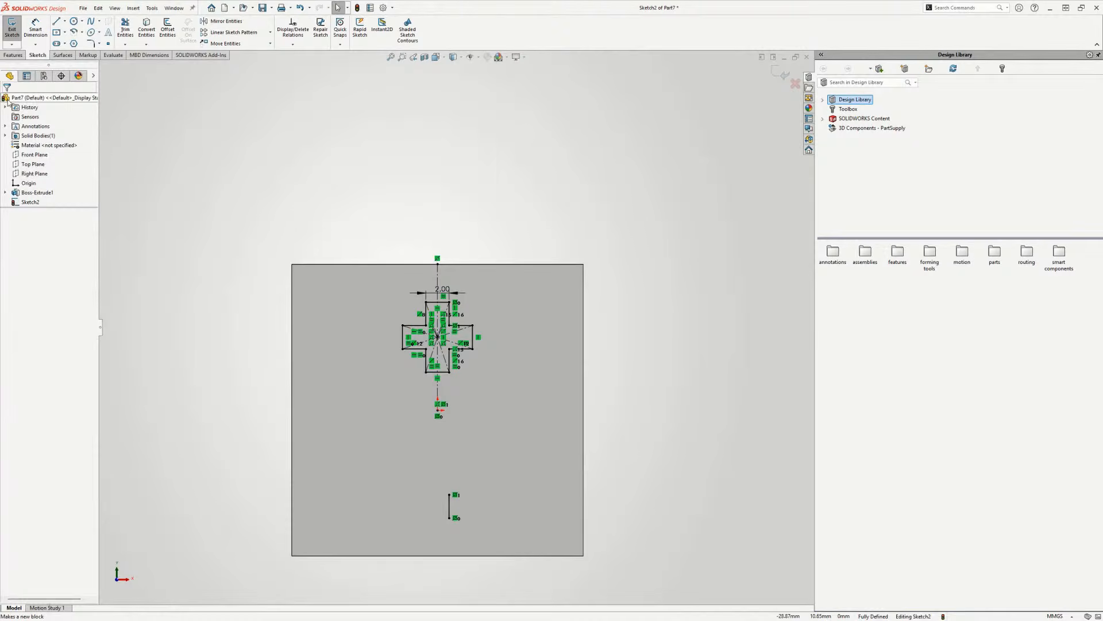
{"action": "left_click", "coordinate": [227, 22]}
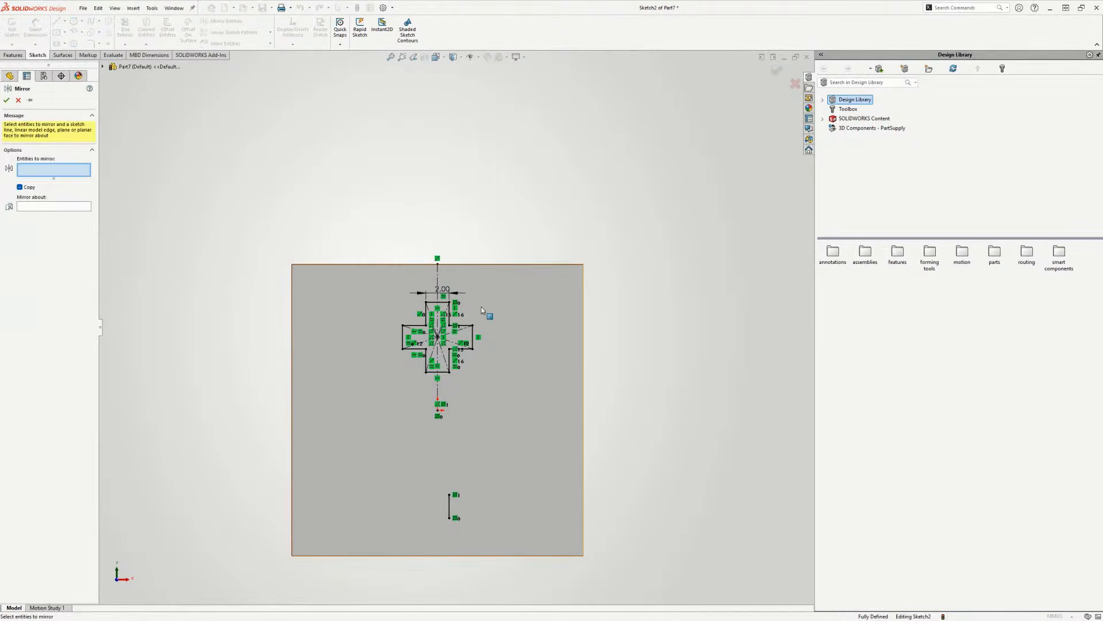
{"action": "left_click", "coordinate": [45, 206]}
{"action": "left_click", "coordinate": [103, 67]}
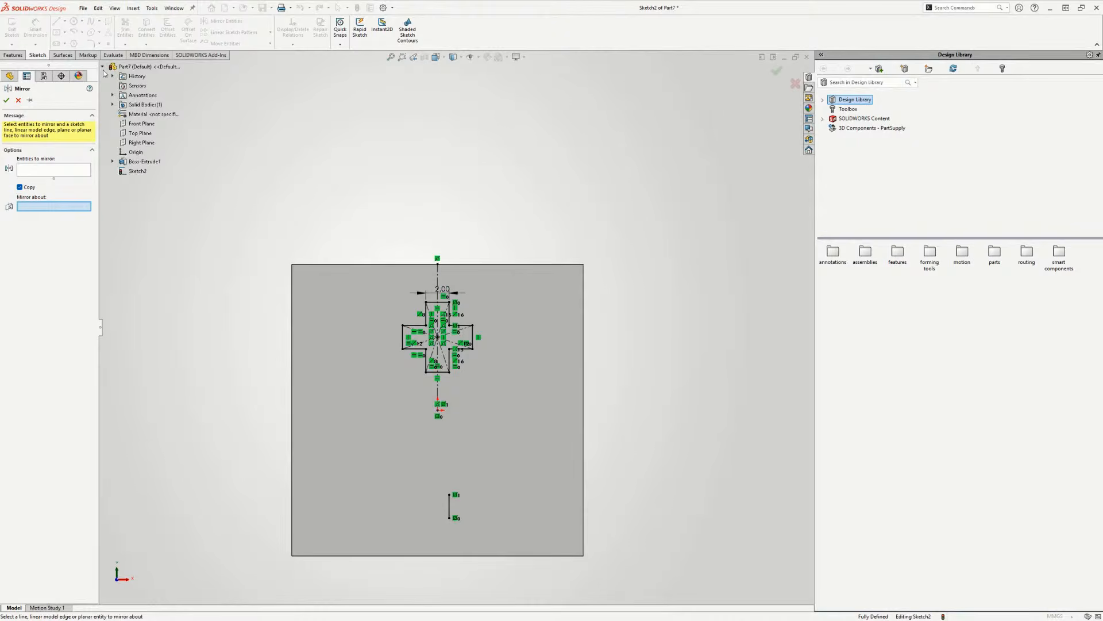
{"action": "left_click", "coordinate": [140, 133]}
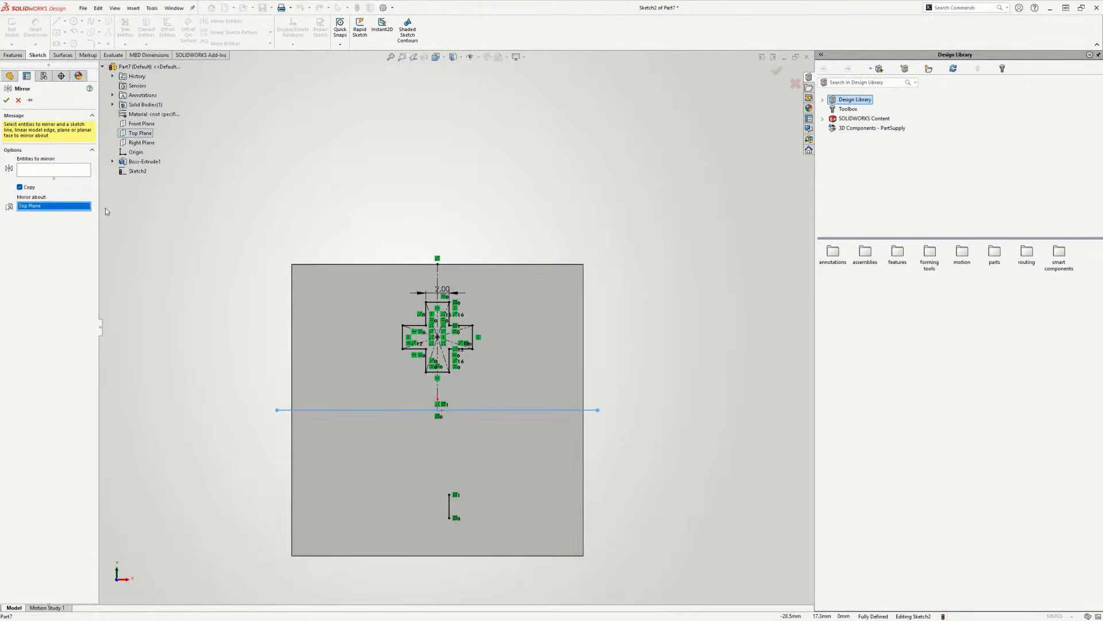
{"action": "left_click_drag", "start_coordinate": [492, 282], "coordinate": [340, 389]}
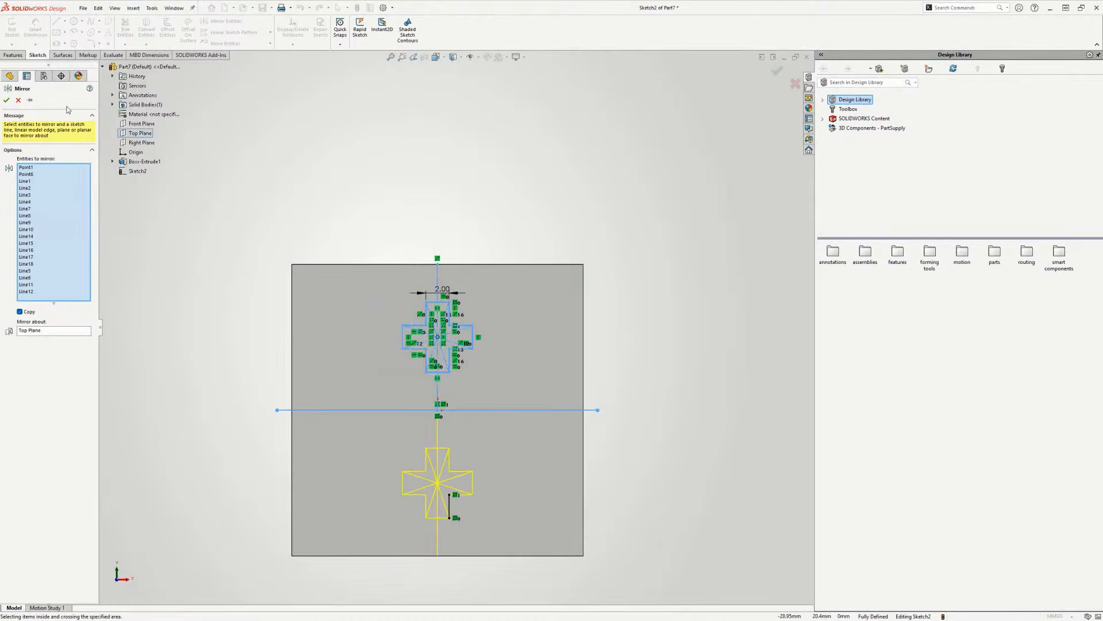
{"action": "left_click", "coordinate": [6, 100]}
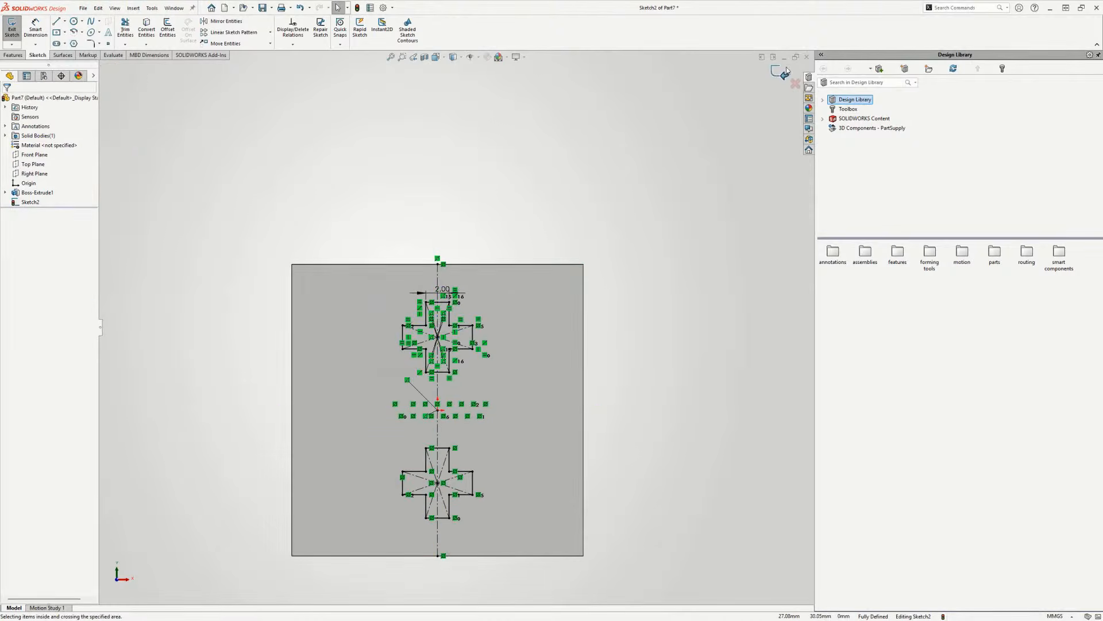
{"action": "left_click", "coordinate": [777, 70]}
- Cut-extrude both cross regions of the sketch into the cube as a Blind cut 2 mm deep
{"action": "left_click", "coordinate": [13, 55]}
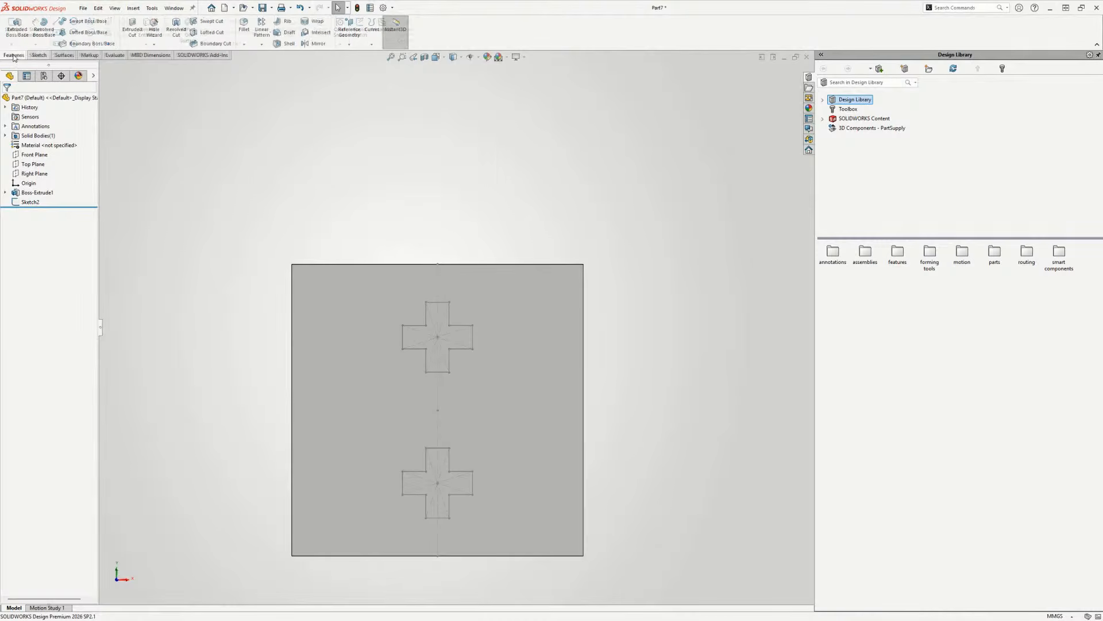
{"action": "left_click", "coordinate": [132, 28]}
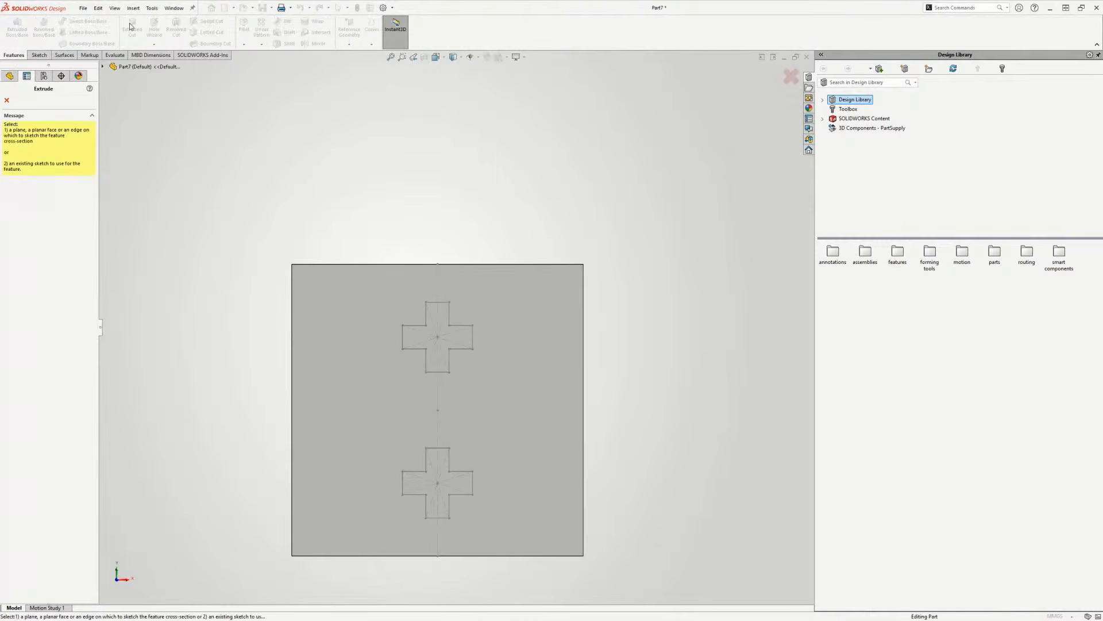
{"action": "left_click", "coordinate": [102, 67]}
{"action": "left_click", "coordinate": [133, 170]}
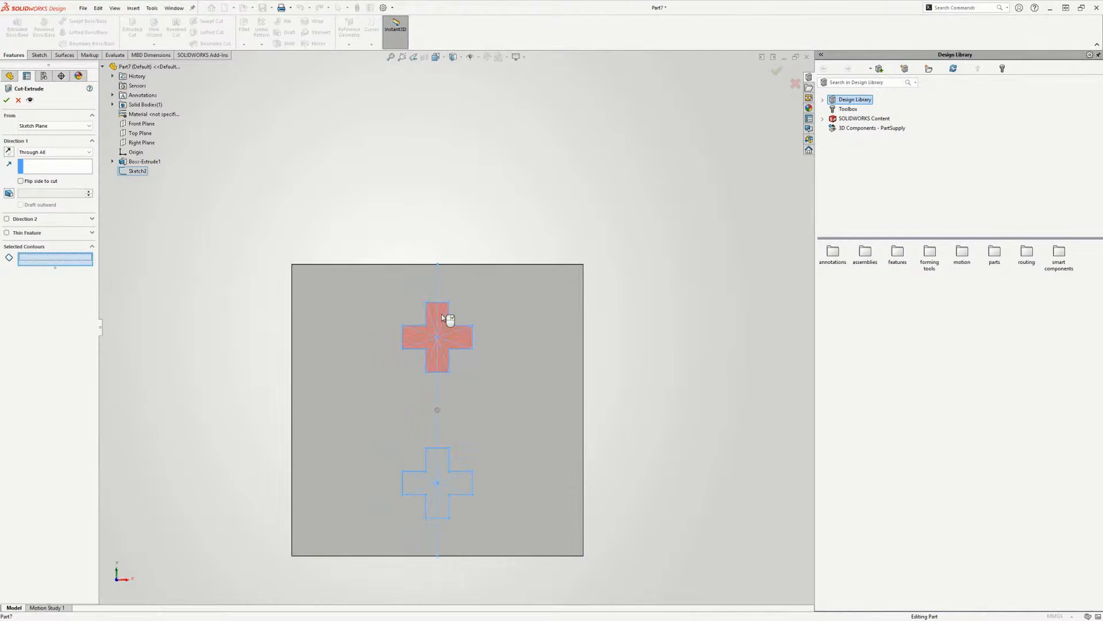
{"action": "left_click", "coordinate": [441, 314]}
{"action": "left_click", "coordinate": [447, 459]}
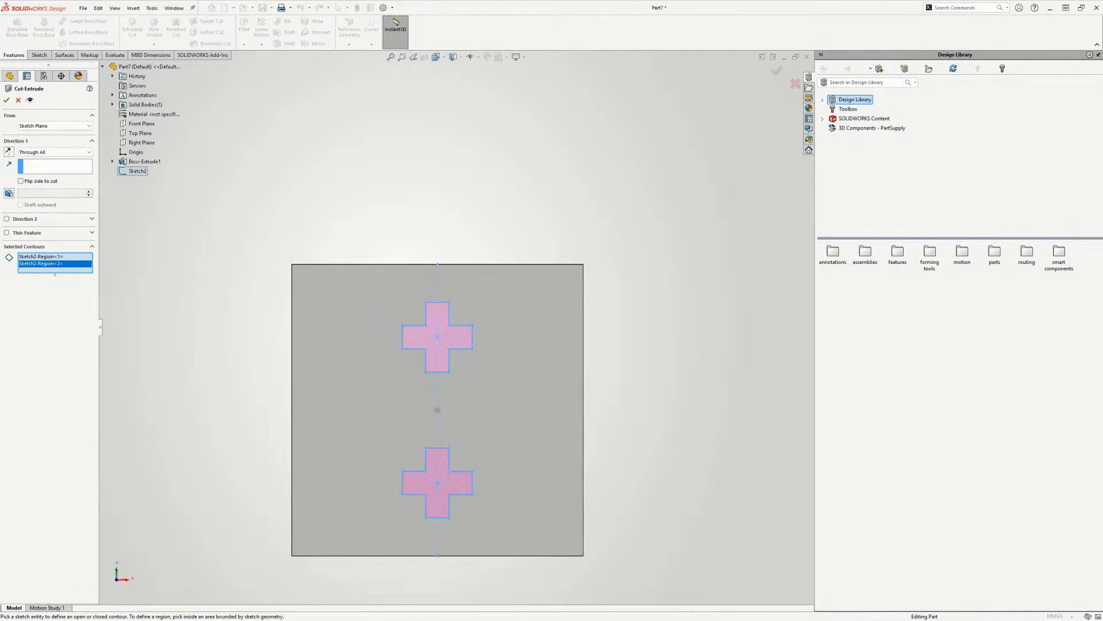
{"action": "left_click", "coordinate": [53, 152]}
{"action": "left_click", "coordinate": [49, 161]}
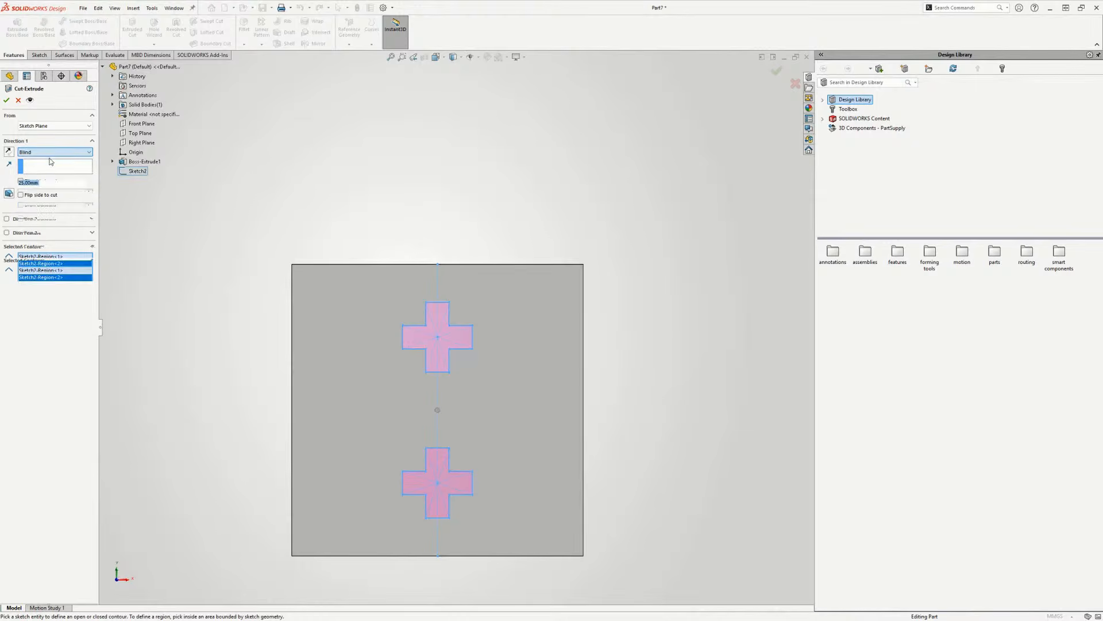
{"action": "type", "text": "2"}
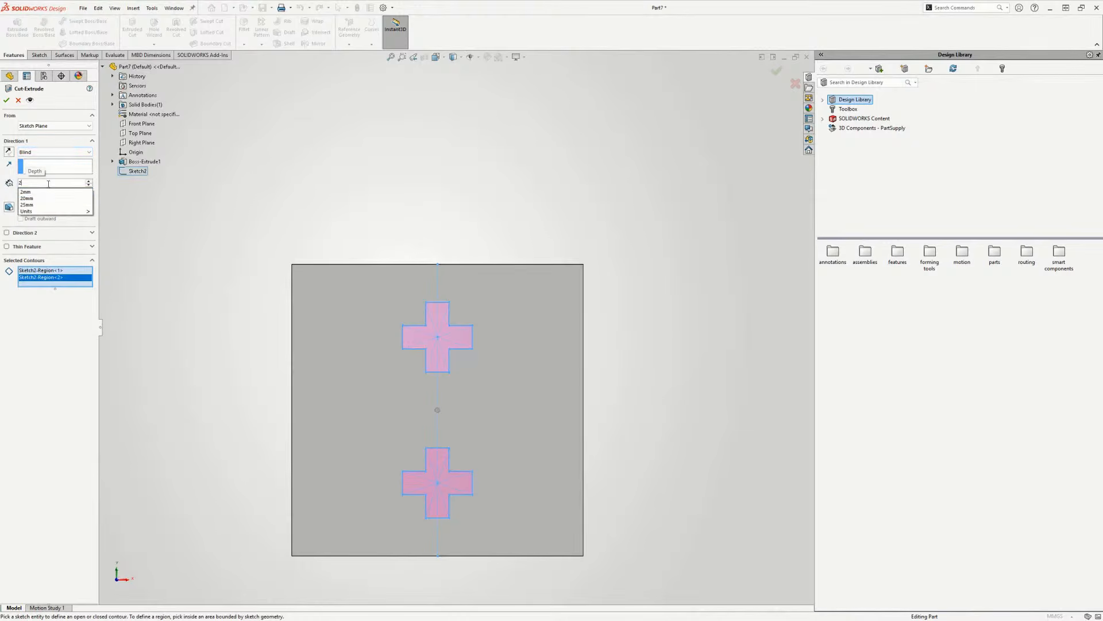
{"action": "key", "text": "Return"}
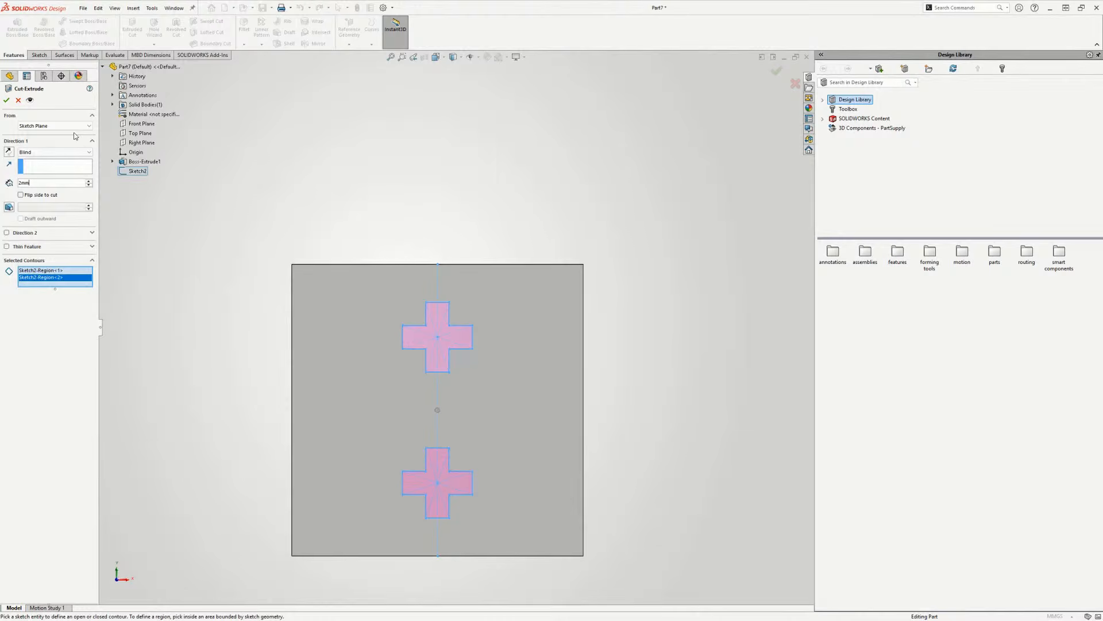
{"action": "left_click", "coordinate": [6, 101]}
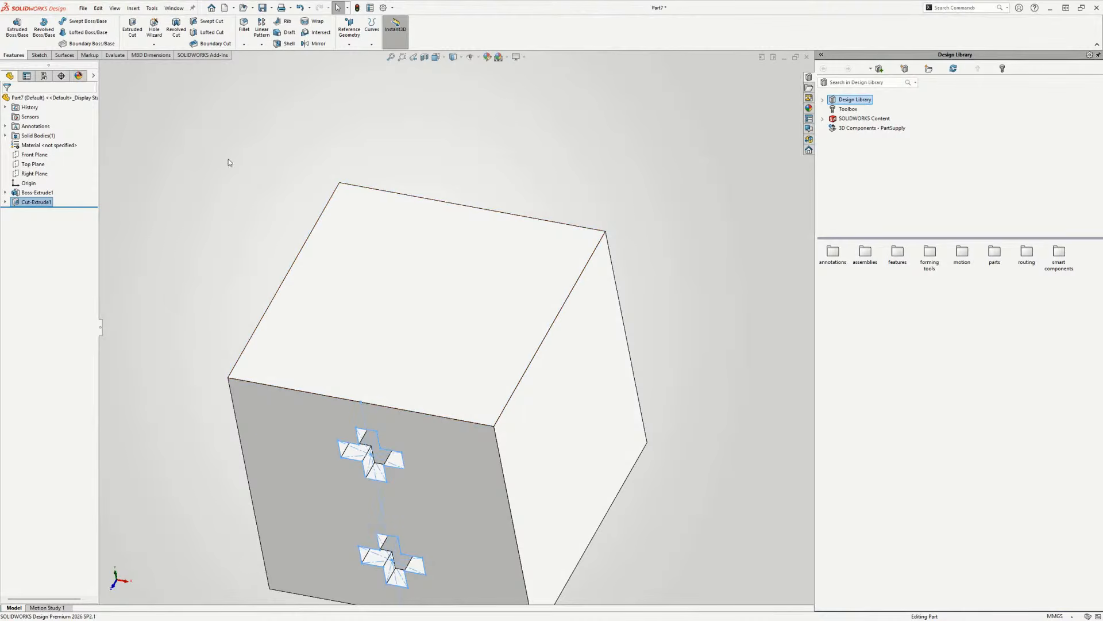
- Create a reference axis at the intersection of the Front Plane and the Top Plane
{"action": "left_click", "coordinate": [30, 163]}
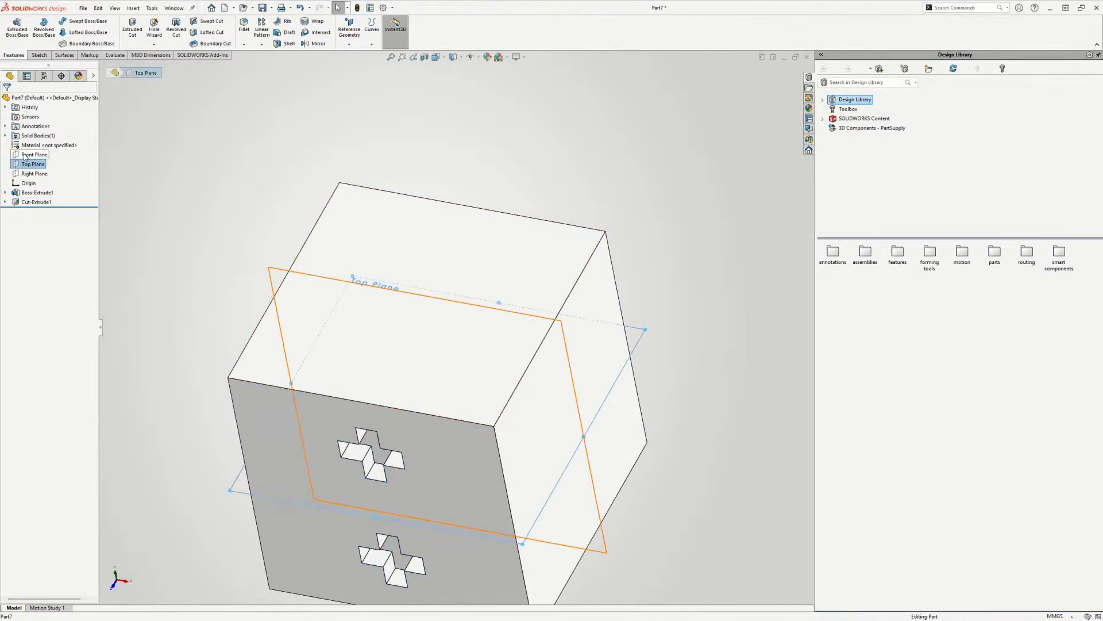
{"action": "left_click", "coordinate": [26, 156], "text": "ctrl"}
{"action": "left_click", "coordinate": [345, 28]}
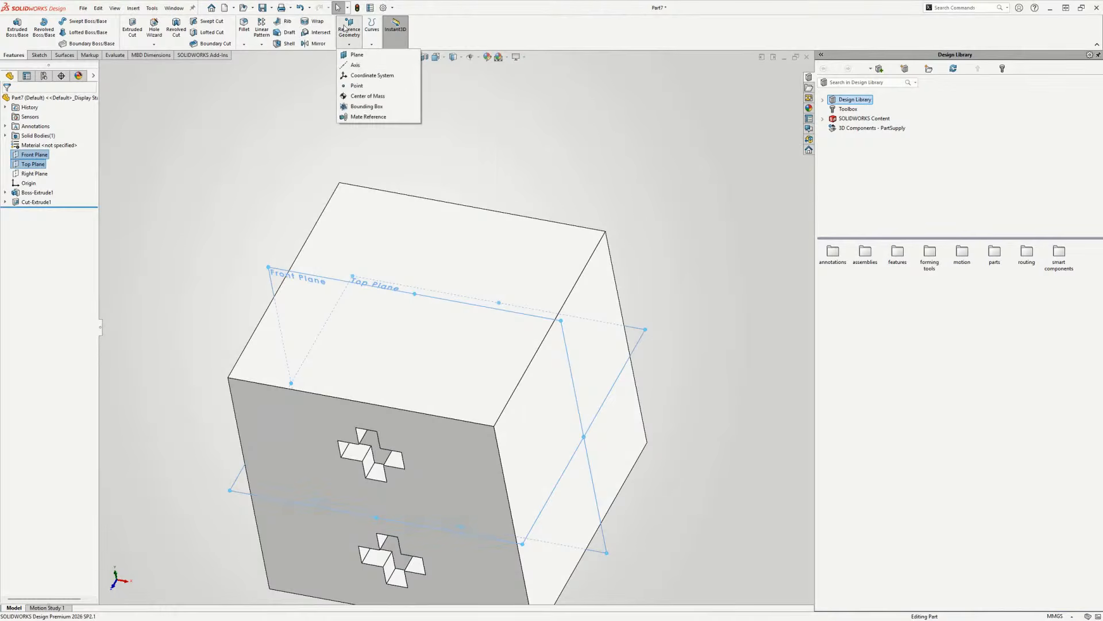
{"action": "left_click", "coordinate": [355, 65]}
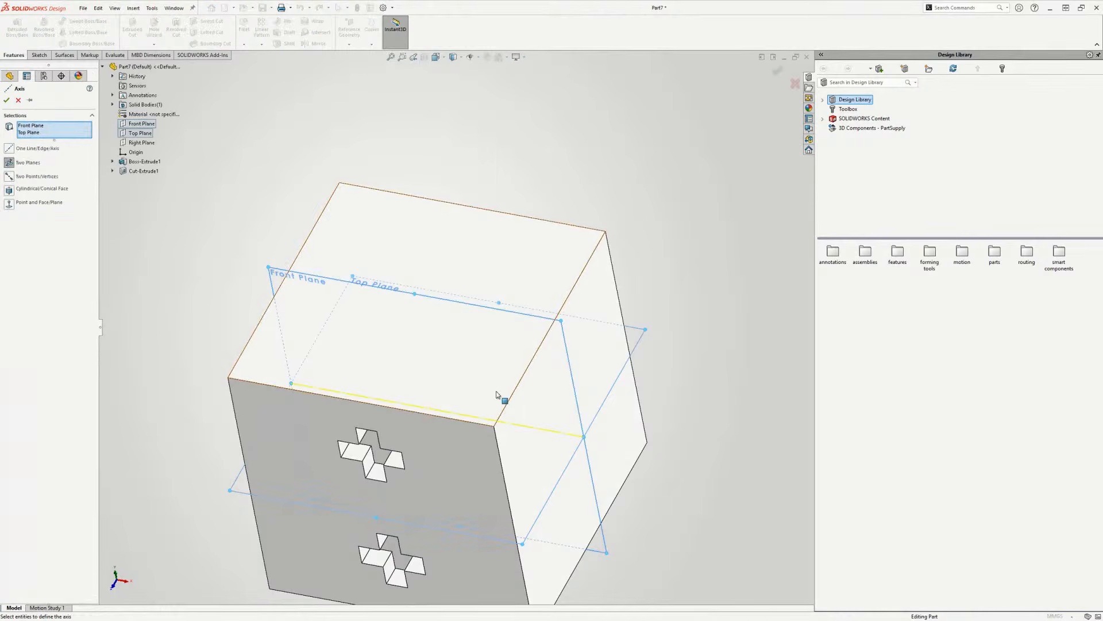
{"action": "left_click", "coordinate": [9, 91]}
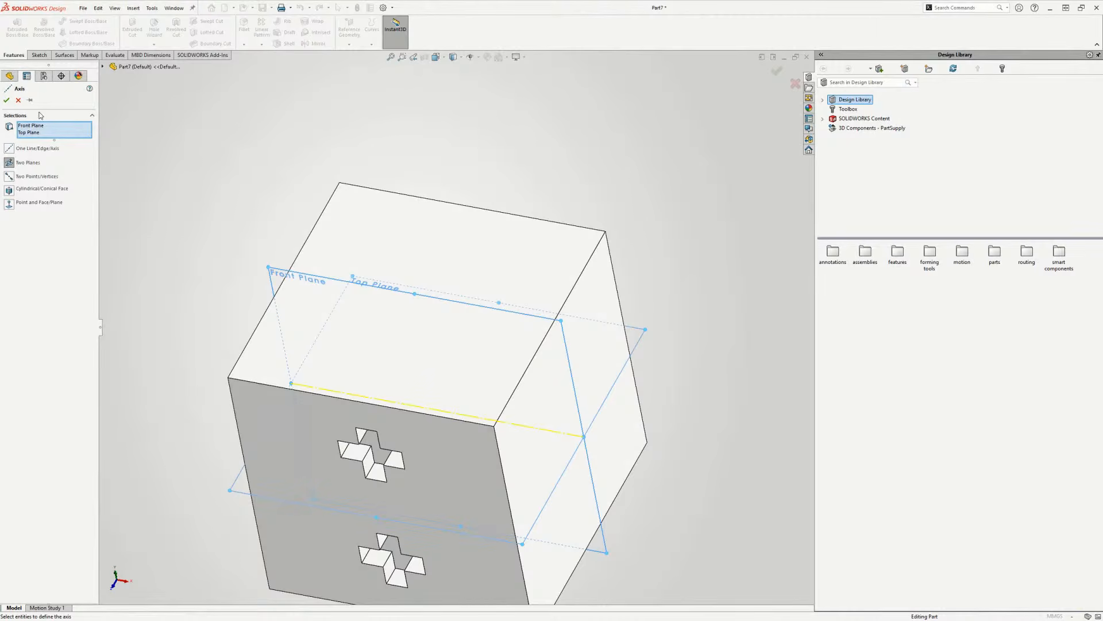
{"action": "left_click", "coordinate": [8, 101]}
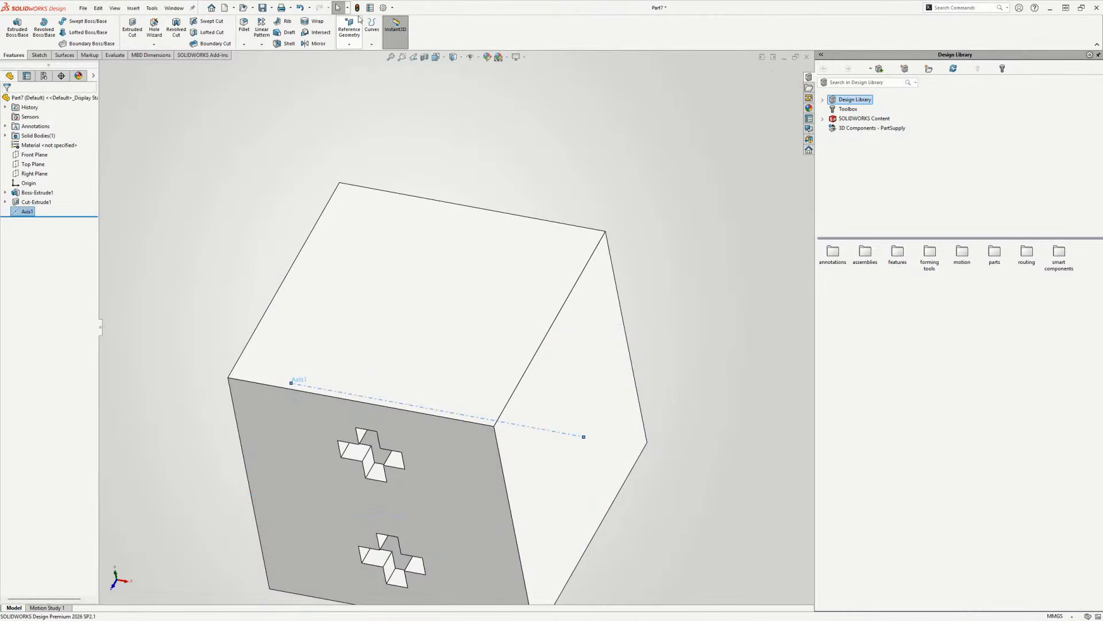
{"action": "left_click", "coordinate": [349, 45]}
{"action": "left_click", "coordinate": [356, 54]}
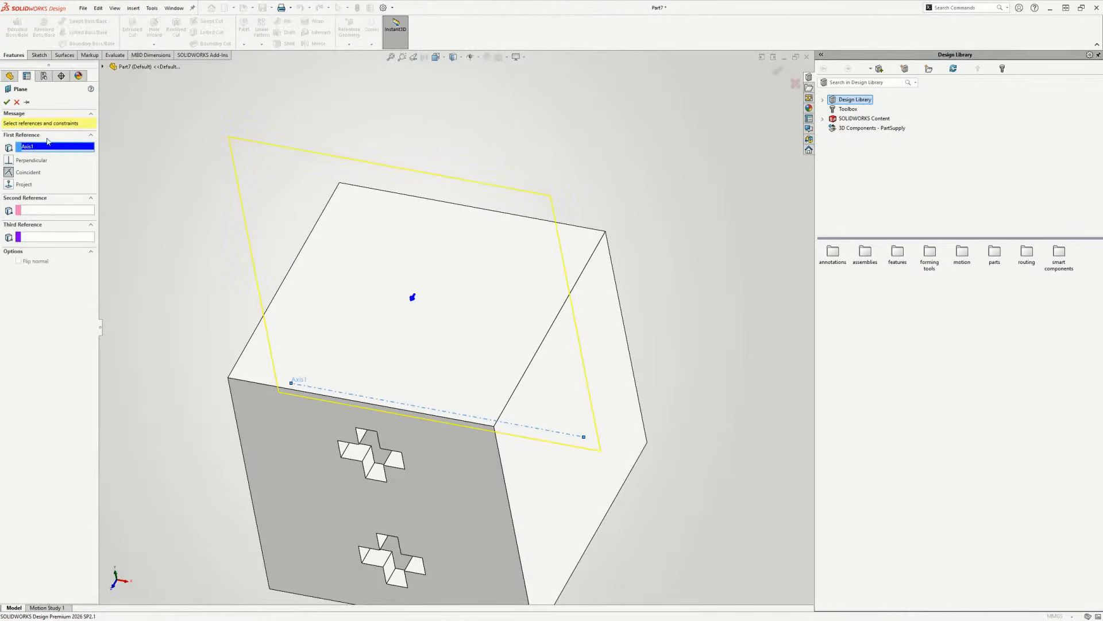
{"action": "key", "text": "Escape"}
- Create a second reference axis at the intersection of the Right Plane and the Front Plane
{"action": "left_click", "coordinate": [349, 44]}
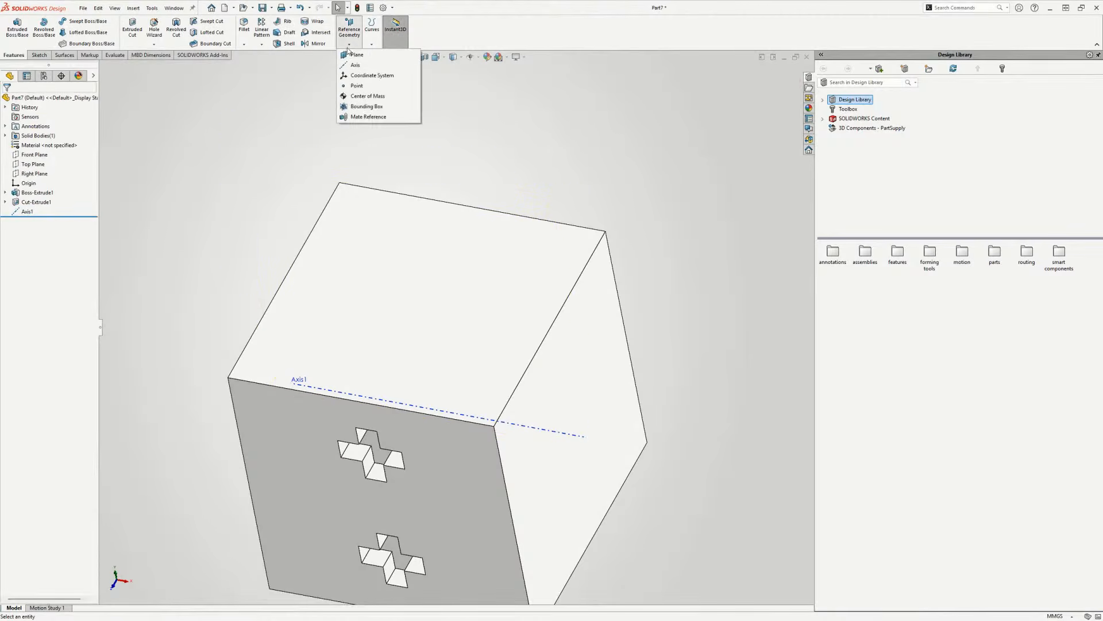
{"action": "left_click", "coordinate": [356, 65]}
{"action": "left_click", "coordinate": [103, 67]}
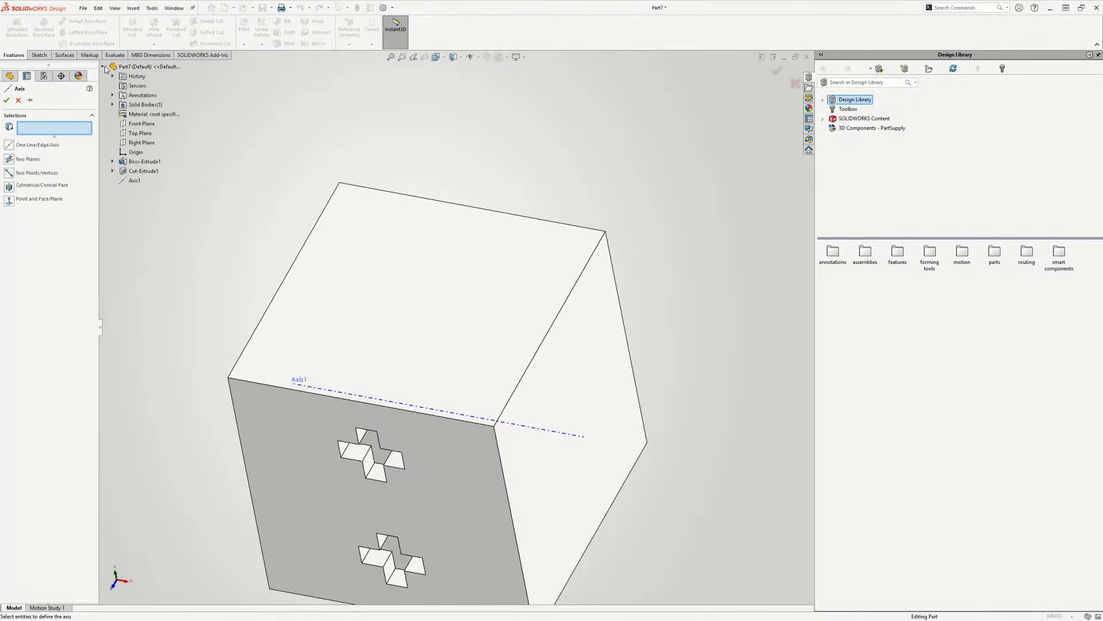
{"action": "left_click", "coordinate": [136, 152]}
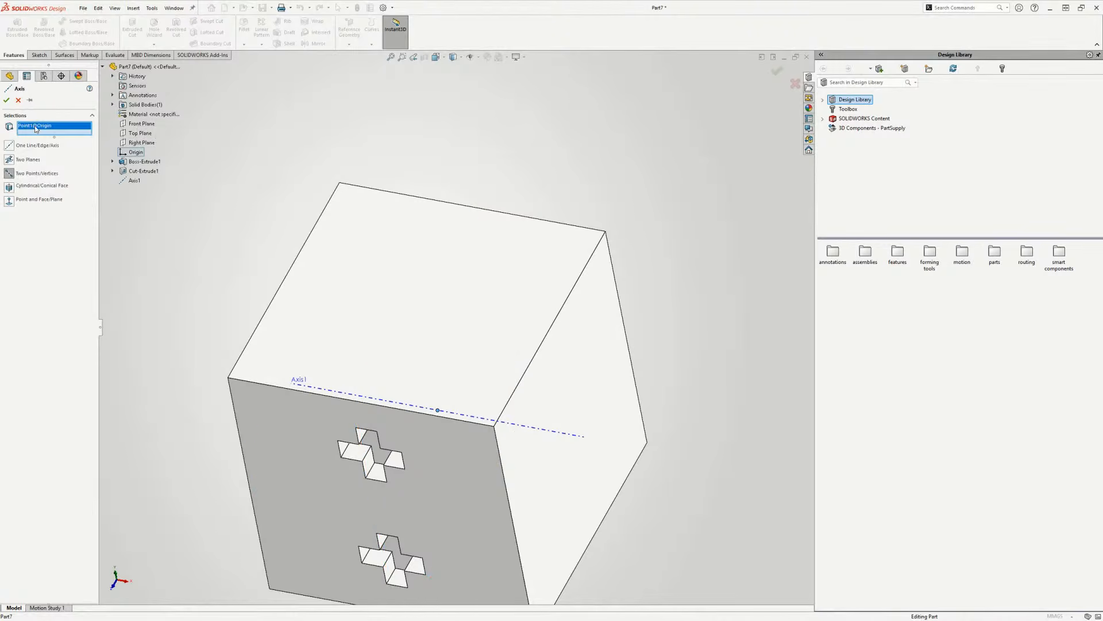
{"action": "key", "text": "Delete"}
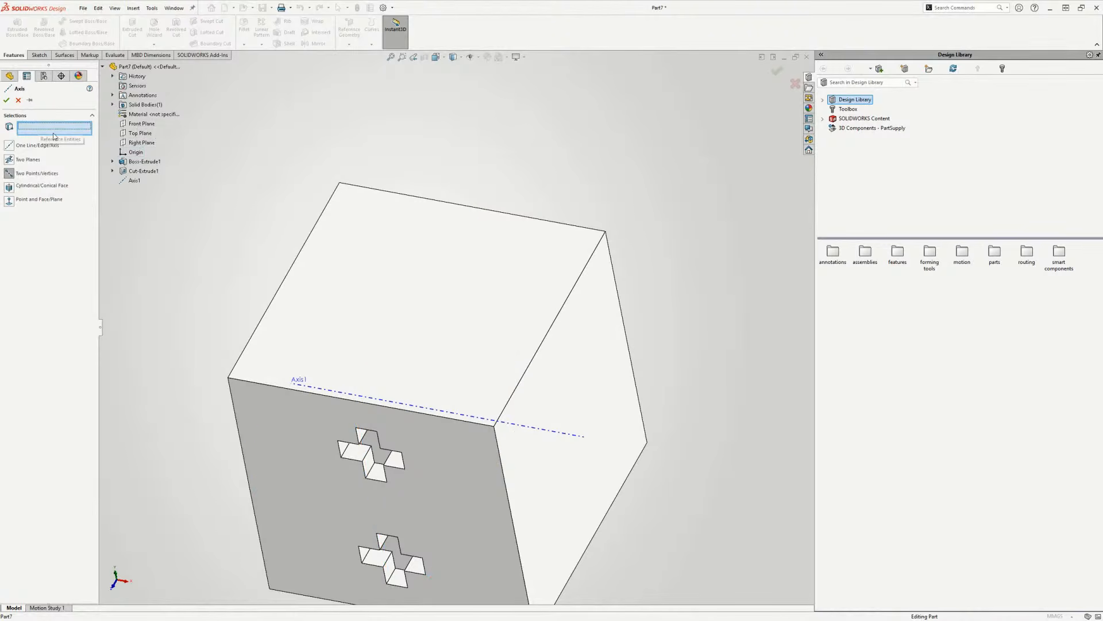
{"action": "left_click", "coordinate": [142, 142]}
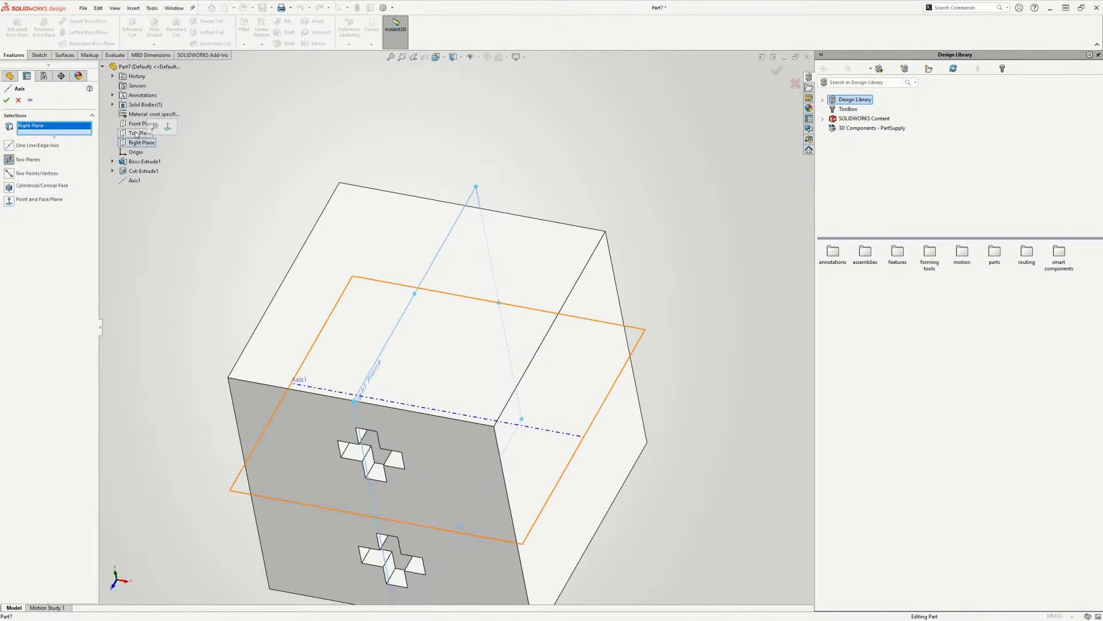
{"action": "left_click", "coordinate": [136, 123]}
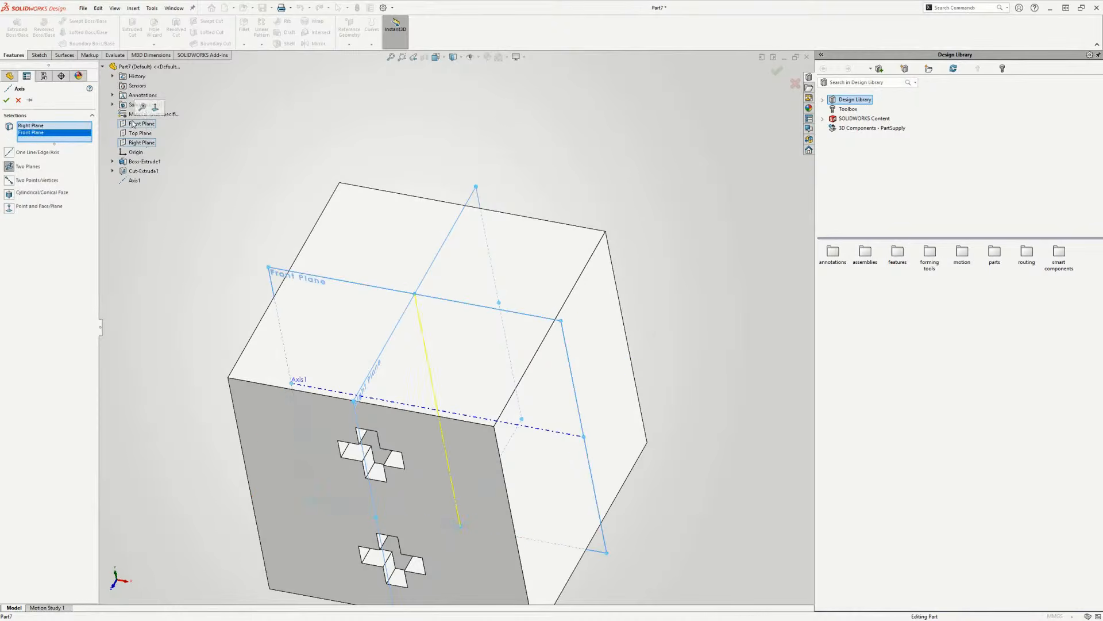
{"action": "left_click", "coordinate": [6, 100]}
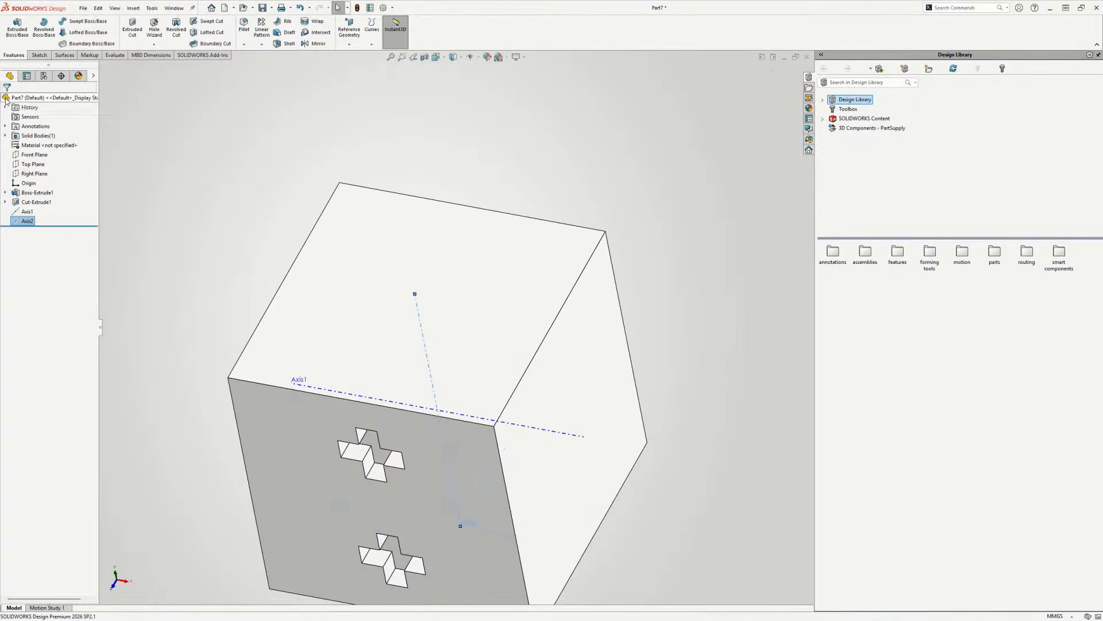
- Circular-pattern the cross cut about the vertical axis with 4 equally spaced instances over 360°
{"action": "left_click", "coordinate": [262, 44]}
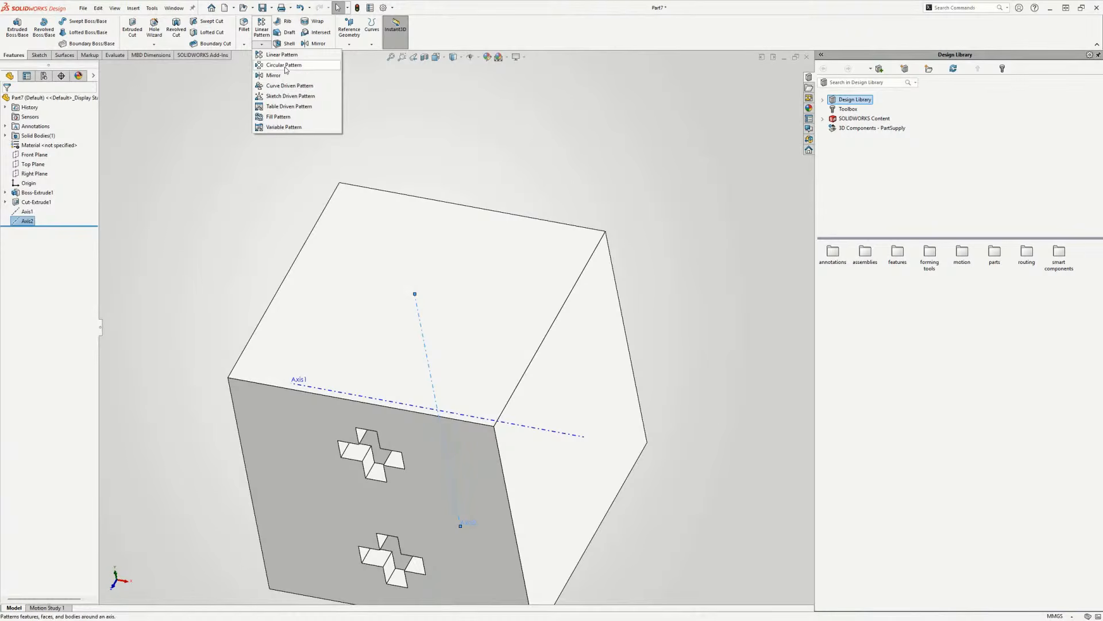
{"action": "left_click", "coordinate": [278, 65]}
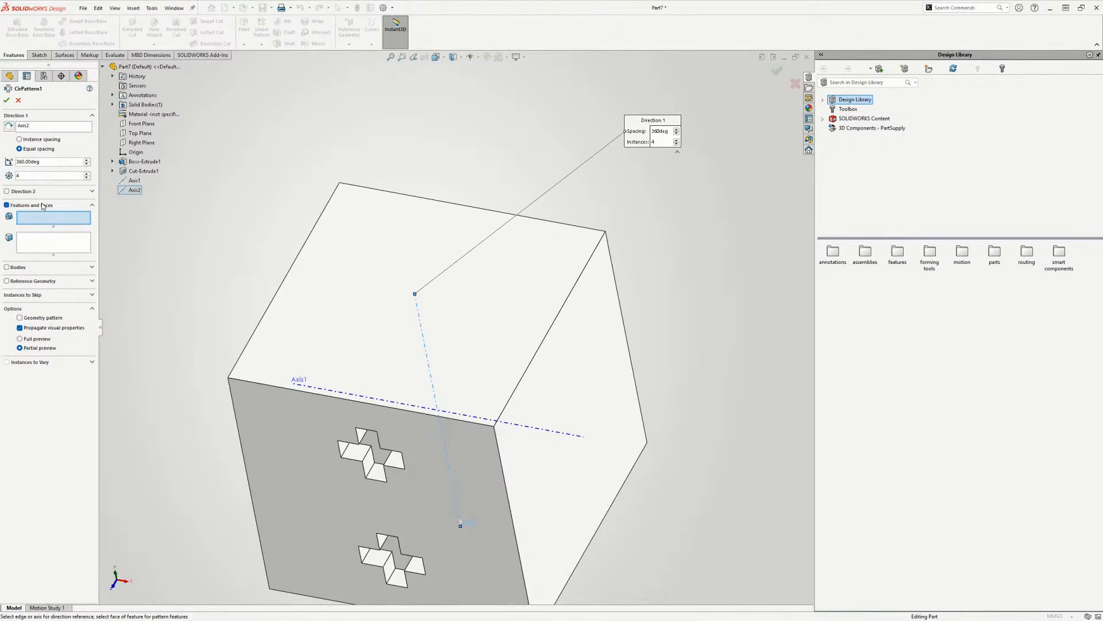
{"action": "left_click", "coordinate": [149, 172]}
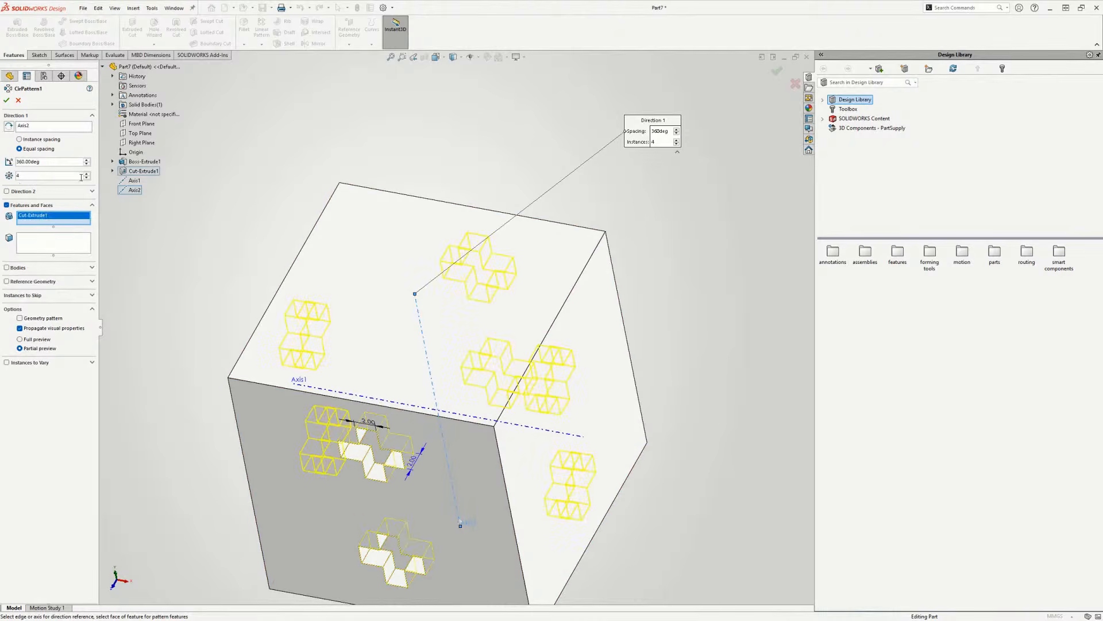
{"action": "left_click", "coordinate": [6, 100]}
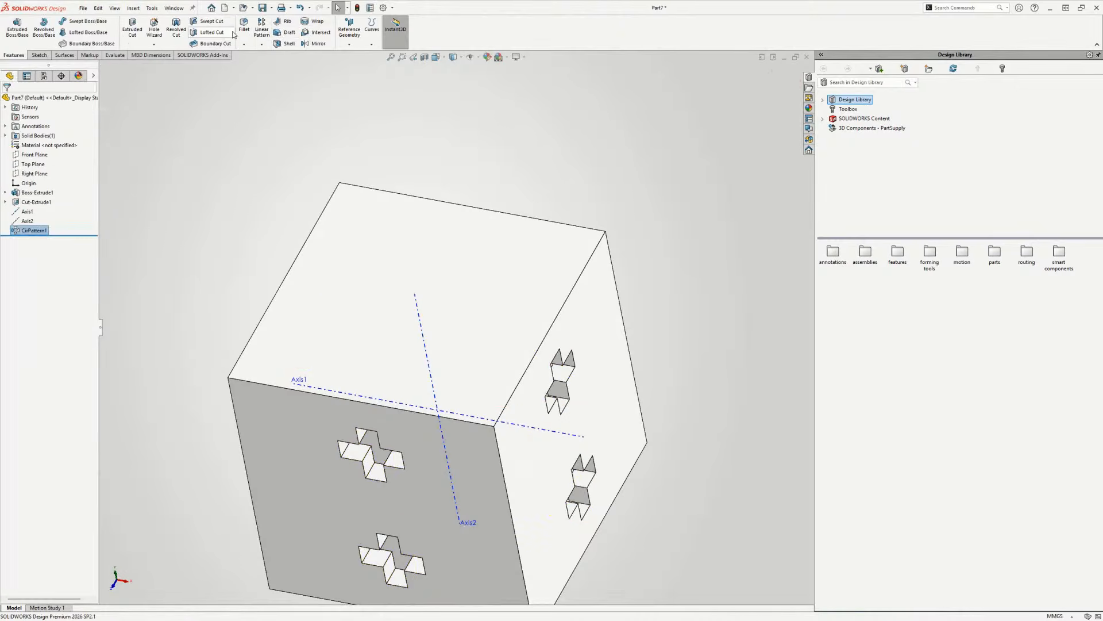
- Set up a circular pattern of the patterned cross cuts about Axis1, with 4 equally spaced instances over 360°
{"action": "left_click", "coordinate": [263, 47]}
{"action": "left_click", "coordinate": [276, 64]}
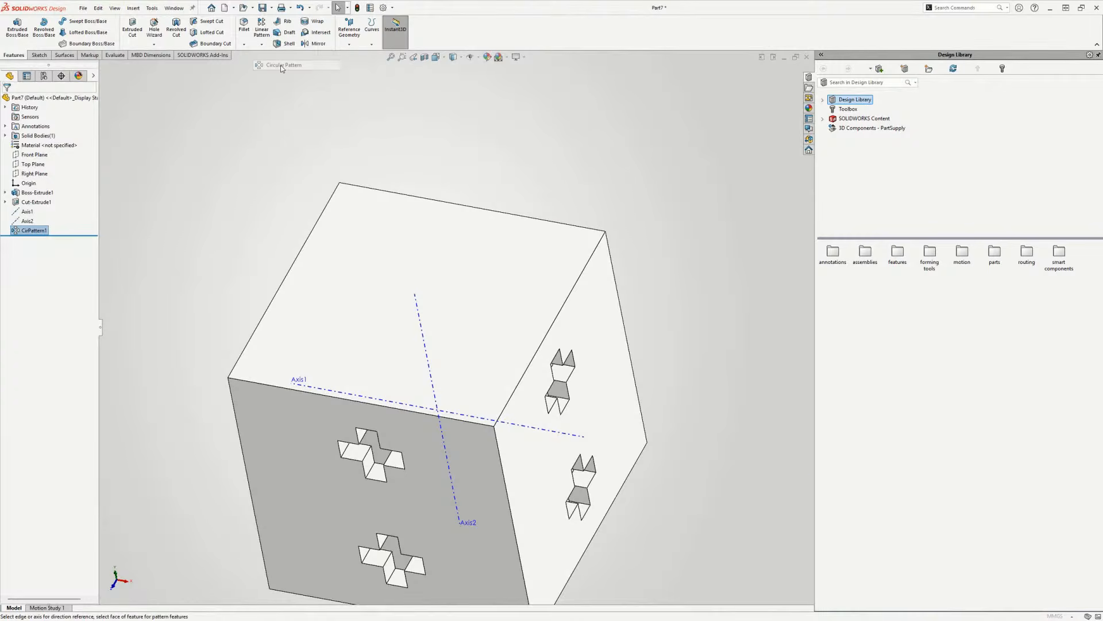
{"action": "left_click", "coordinate": [505, 423]}
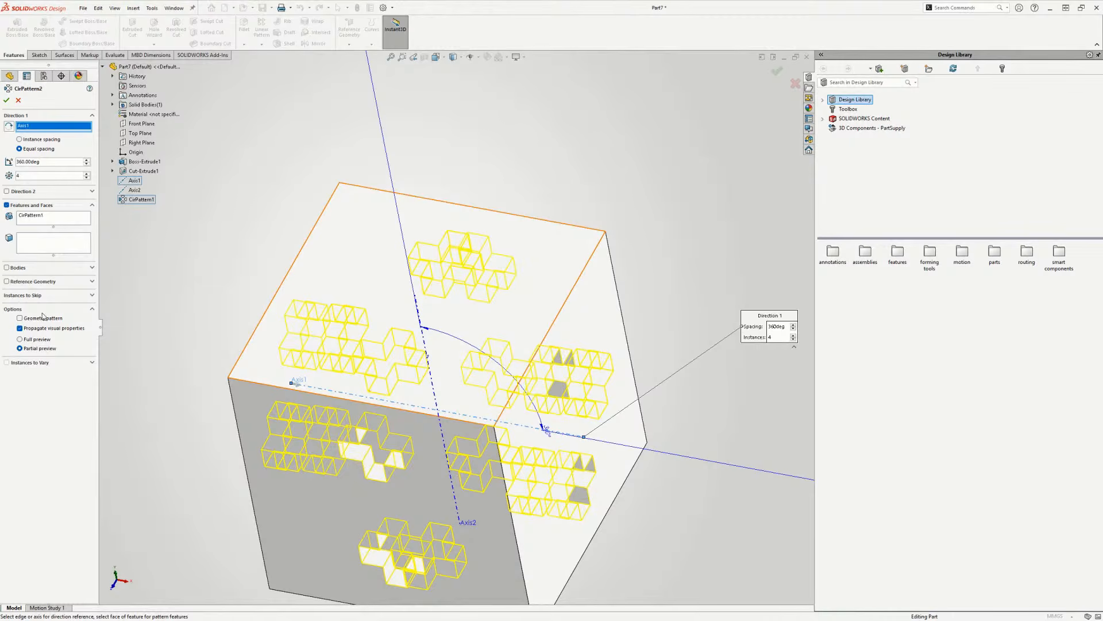
{"action": "left_click", "coordinate": [55, 283]}
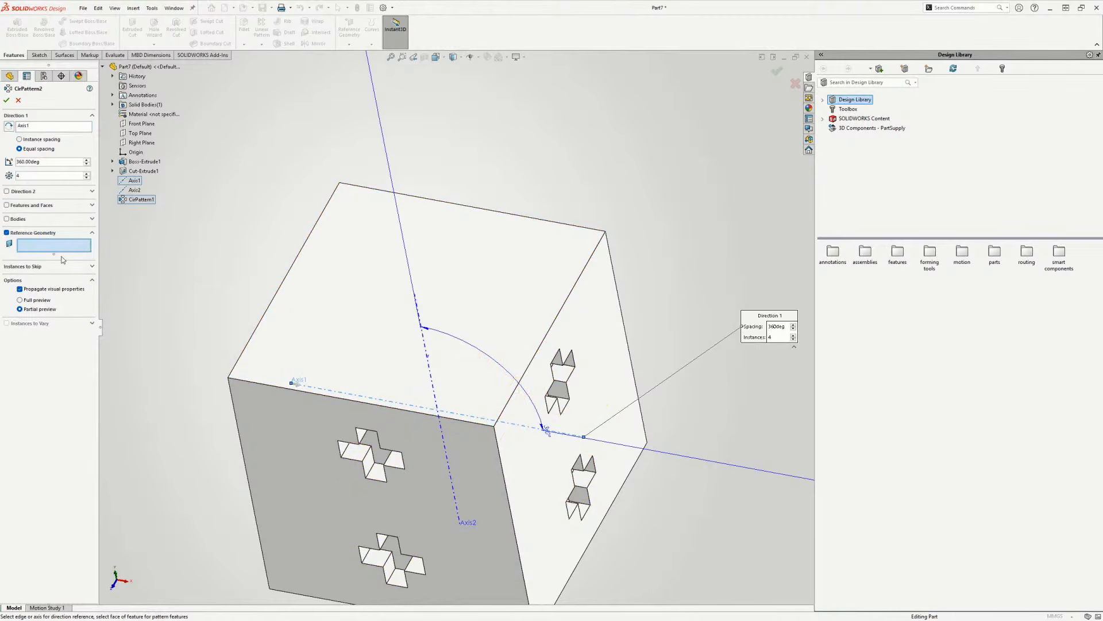
{"action": "left_click", "coordinate": [92, 266]}
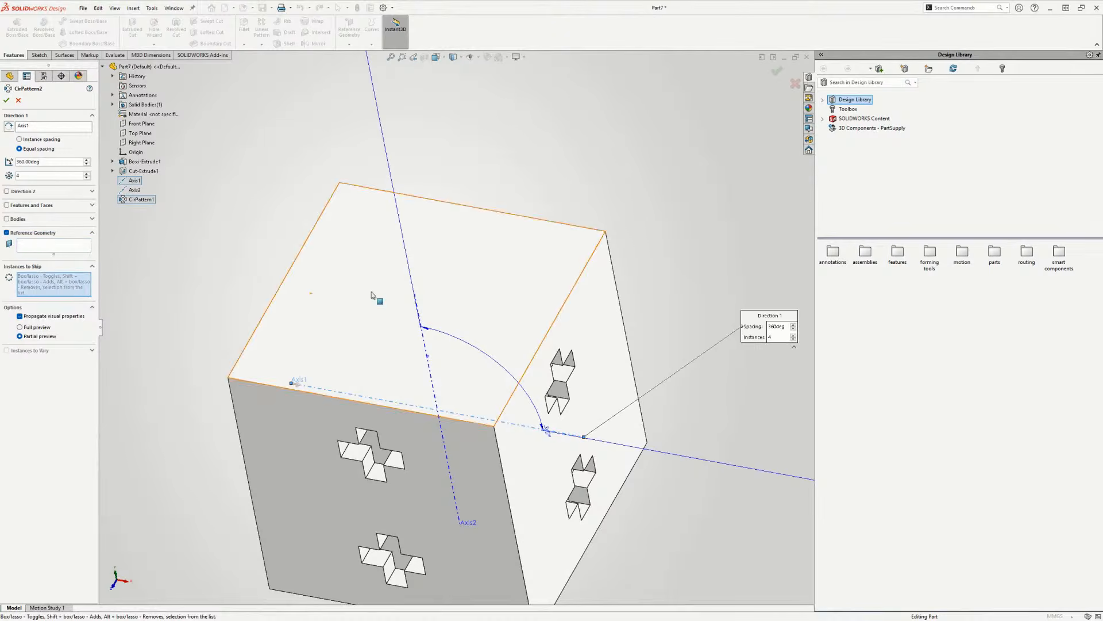
{"action": "middle_click_drag", "start_coordinate": [375, 299], "coordinate": [319, 401]}
{"action": "scroll", "coordinate": [319, 400], "scroll_direction": "up", "scroll_amount": 4}
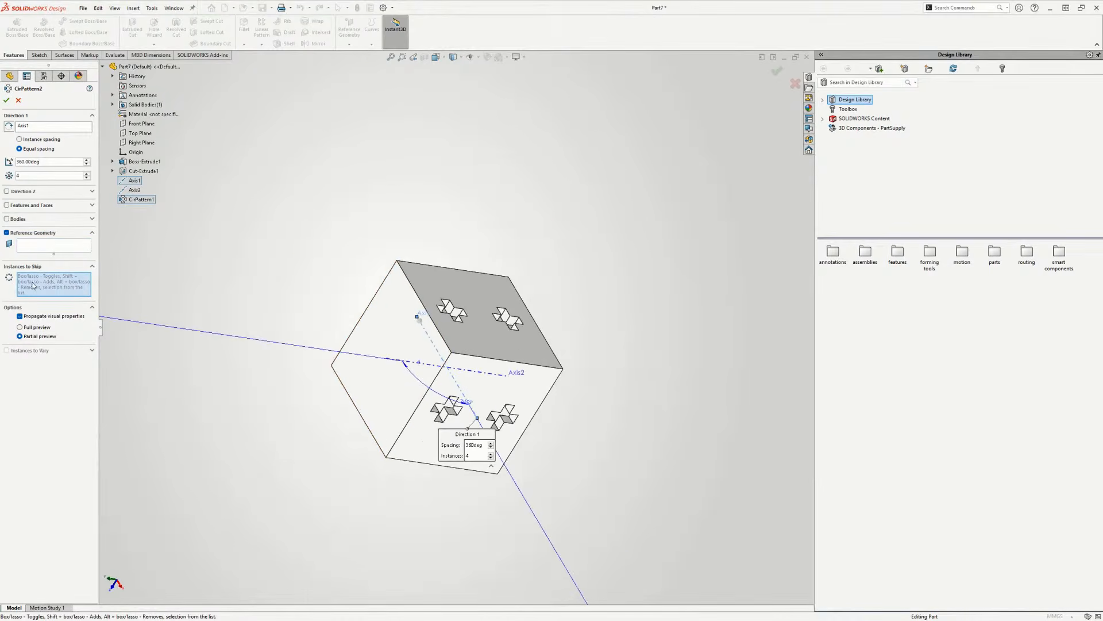
{"action": "left_click", "coordinate": [7, 231]}
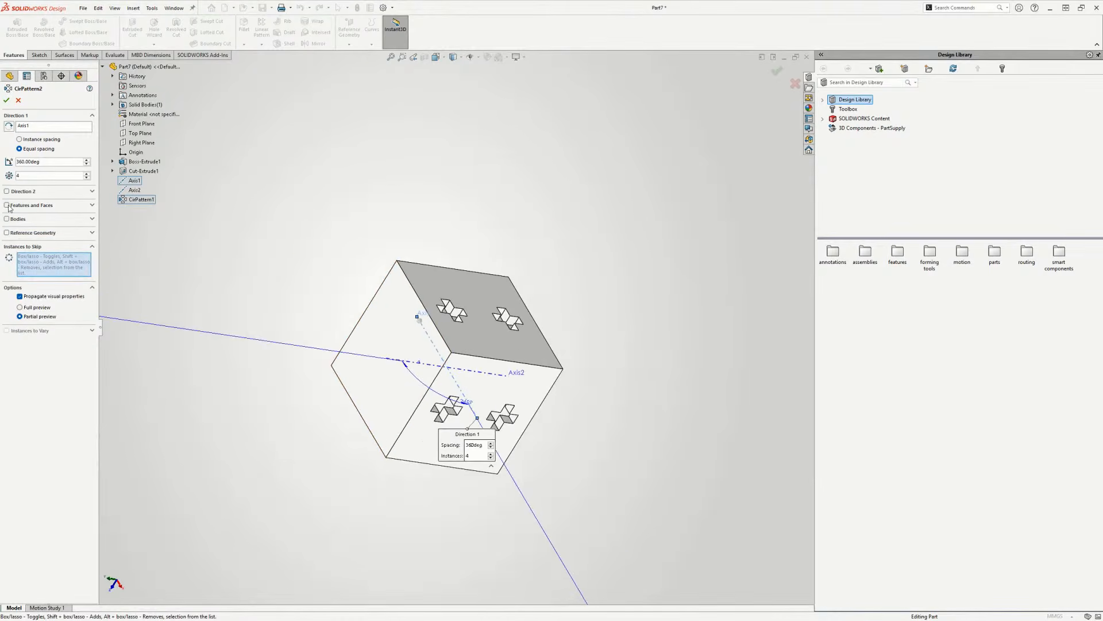
{"action": "left_click", "coordinate": [8, 206]}
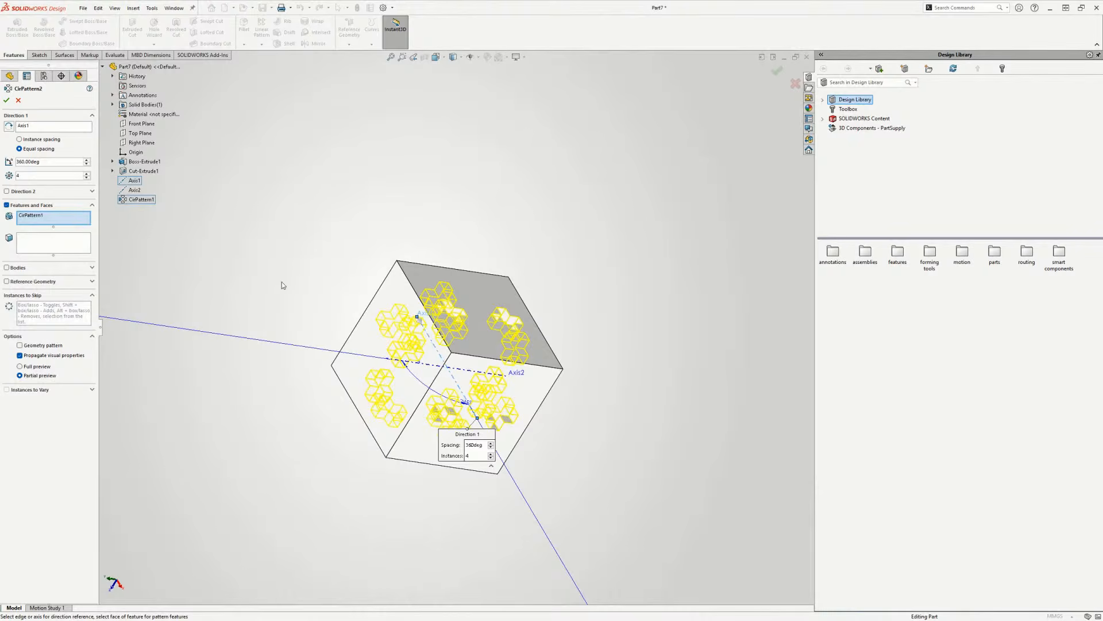
- Inspect the skippable instances of the pattern around the cube and apply the circular pattern without skipping any
{"action": "left_click", "coordinate": [27, 319]}
{"action": "scroll", "coordinate": [450, 353], "scroll_direction": "down", "scroll_amount": 2}
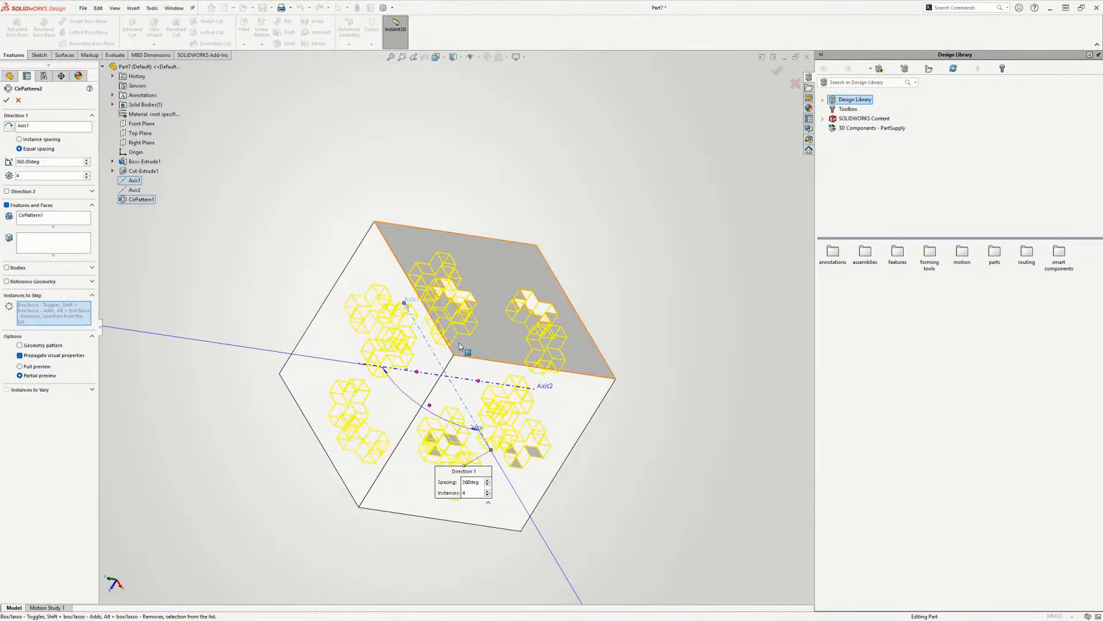
{"action": "middle_click_drag", "start_coordinate": [467, 350], "coordinate": [731, 138]}
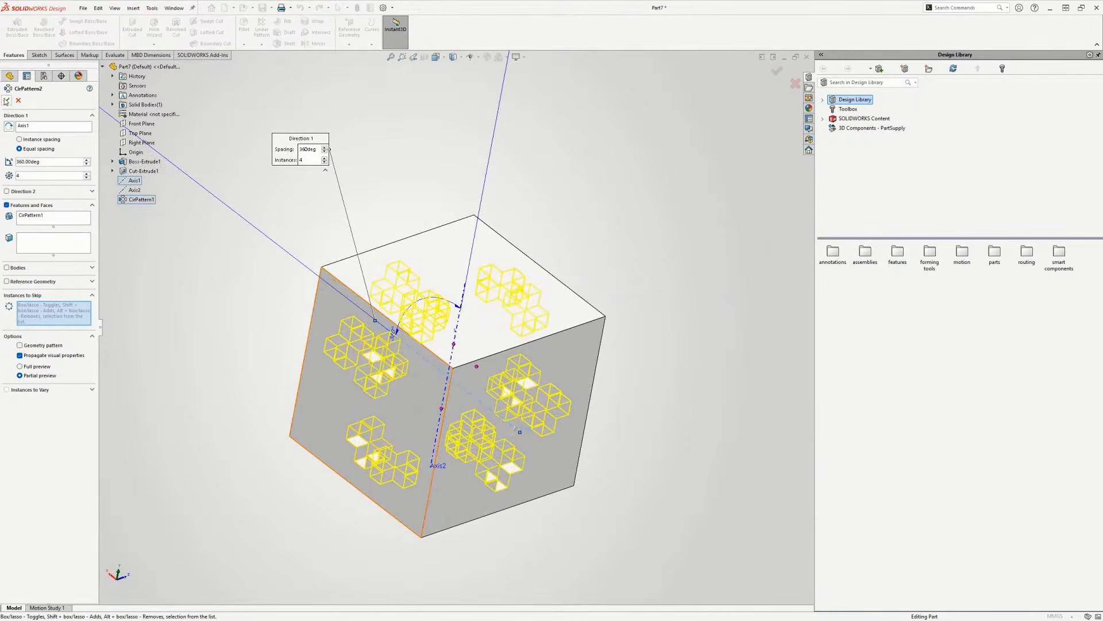
{"action": "key", "text": "Return"}
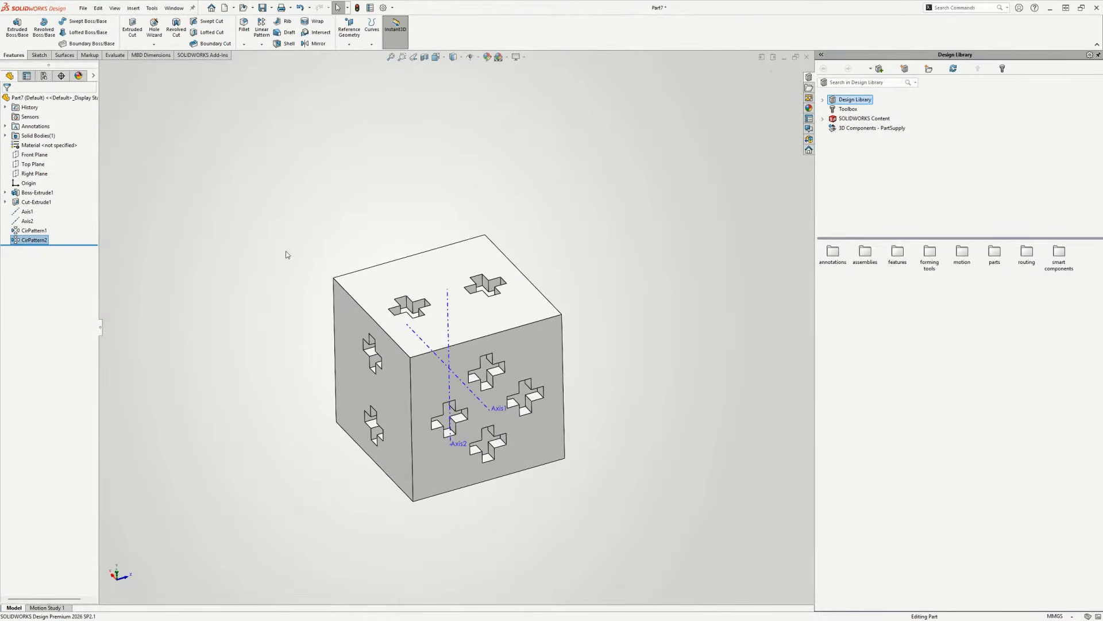
{"action": "right_click", "coordinate": [26, 240]}
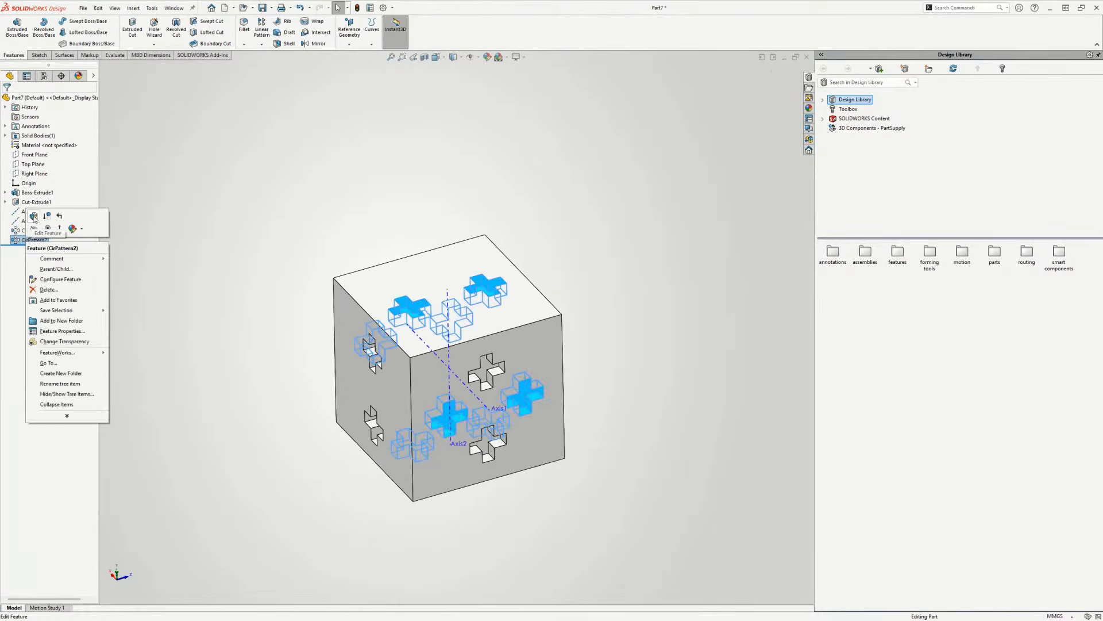
{"action": "left_click", "coordinate": [34, 217]}
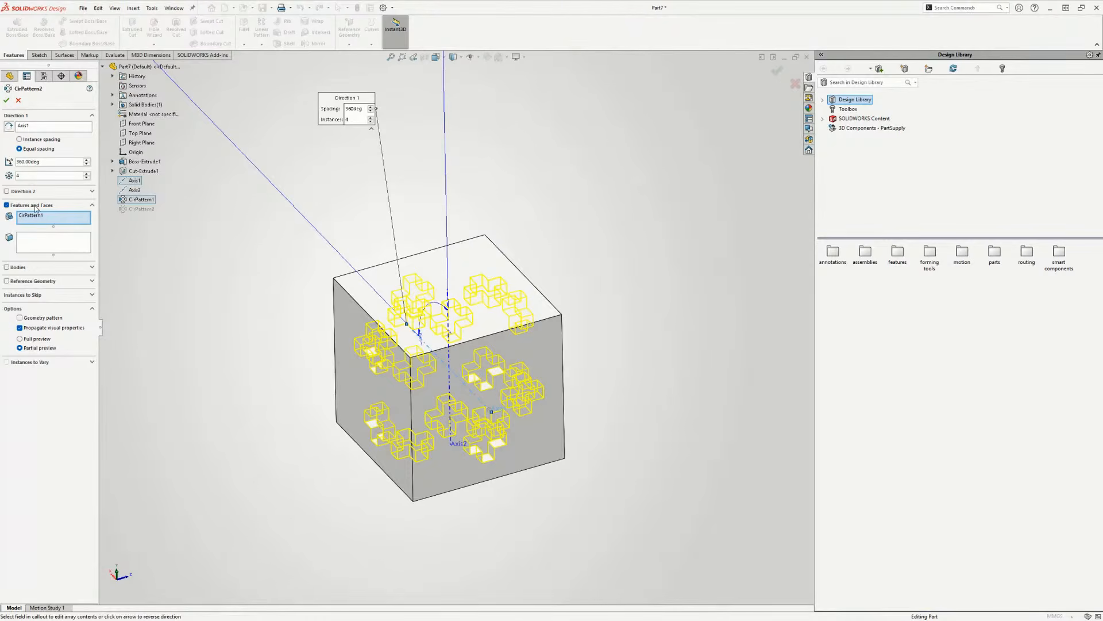
{"action": "left_click", "coordinate": [30, 126]}
{"action": "middle_click_drag", "start_coordinate": [450, 357], "coordinate": [440, 311]}
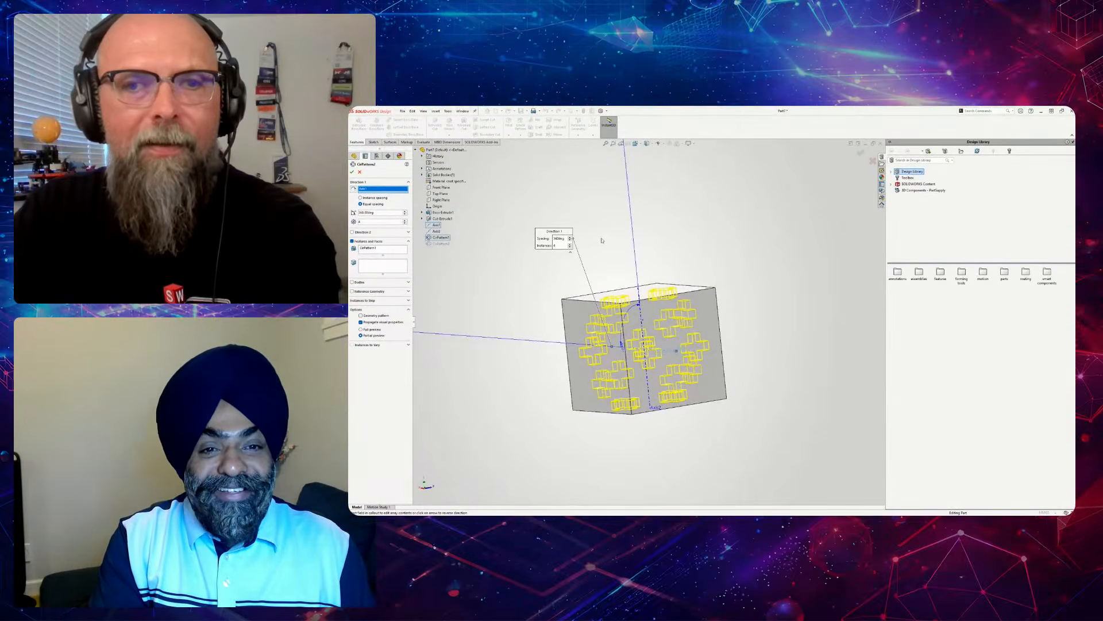
{"action": "key", "text": "Delete"}
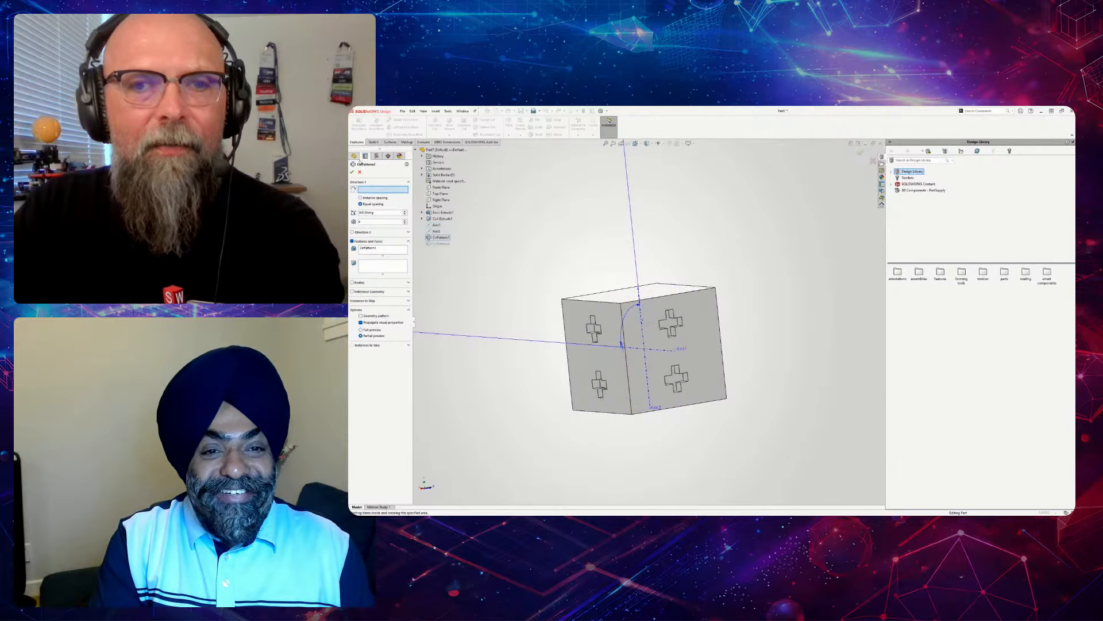
{"action": "left_click", "coordinate": [360, 172]}
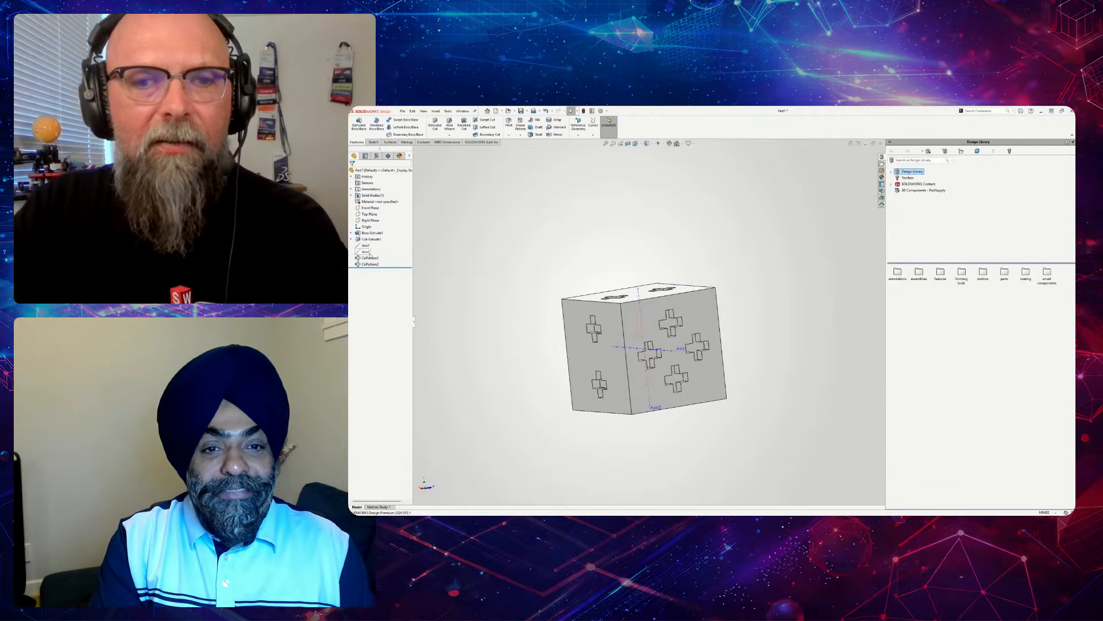
- Delete the second circular pattern from the cube part
{"action": "left_click", "coordinate": [369, 264]}
{"action": "key", "text": "Delete"}
{"action": "key", "text": "Return"}
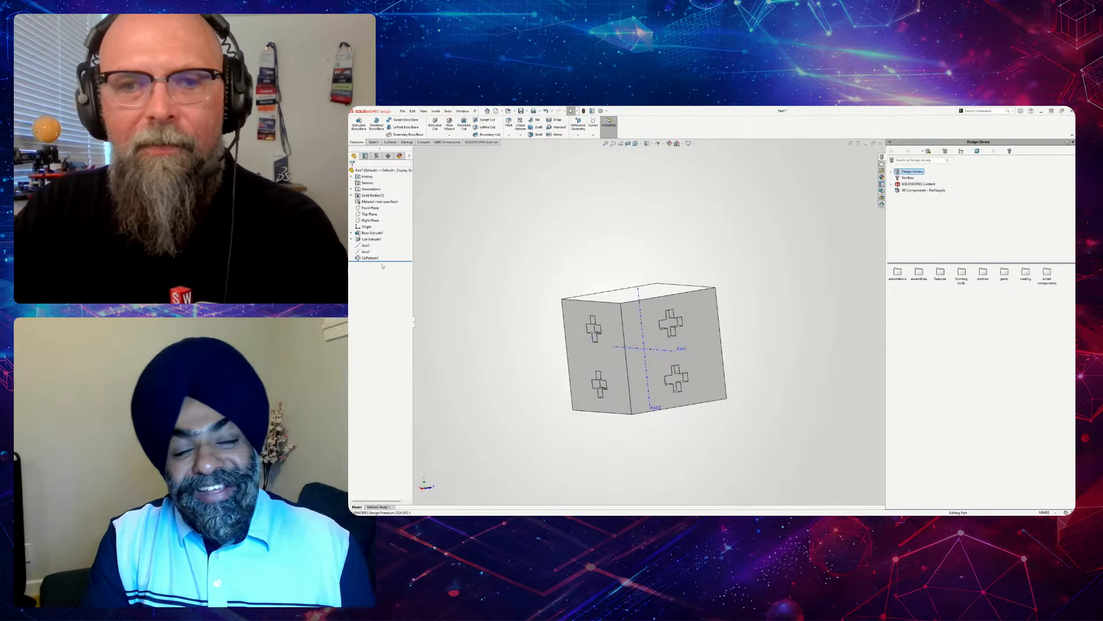
- Circular-pattern only the original cross cut (Cut-Extrude1) about Axis1, with 4 equally spaced instances over 360° and none skipped
{"action": "middle_click_drag", "start_coordinate": [500, 267], "coordinate": [501, 288]}
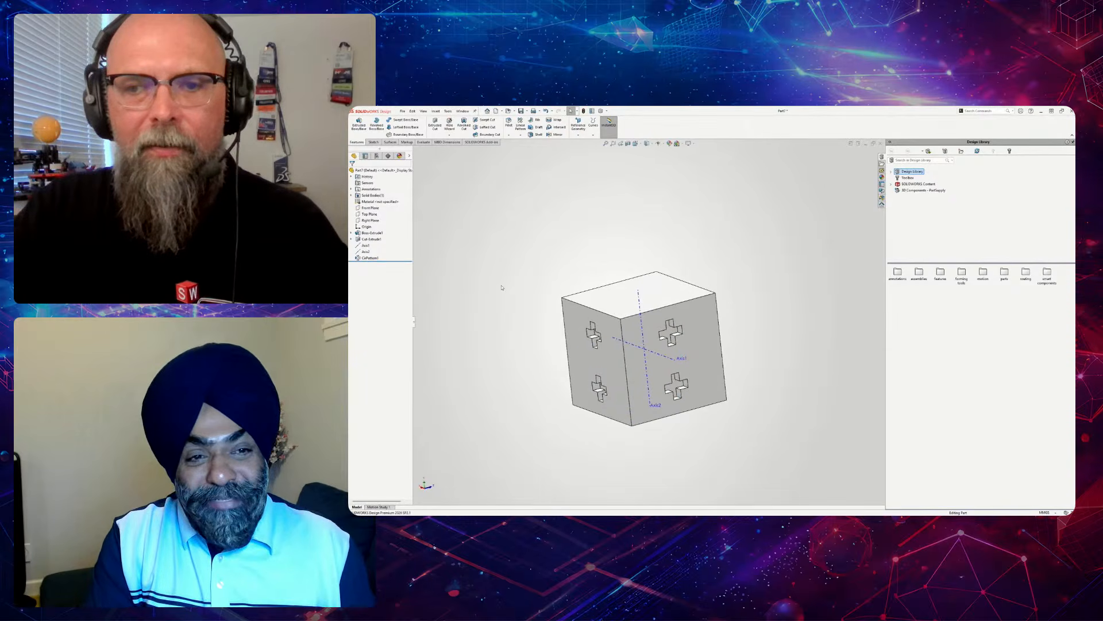
{"action": "left_click", "coordinate": [662, 357]}
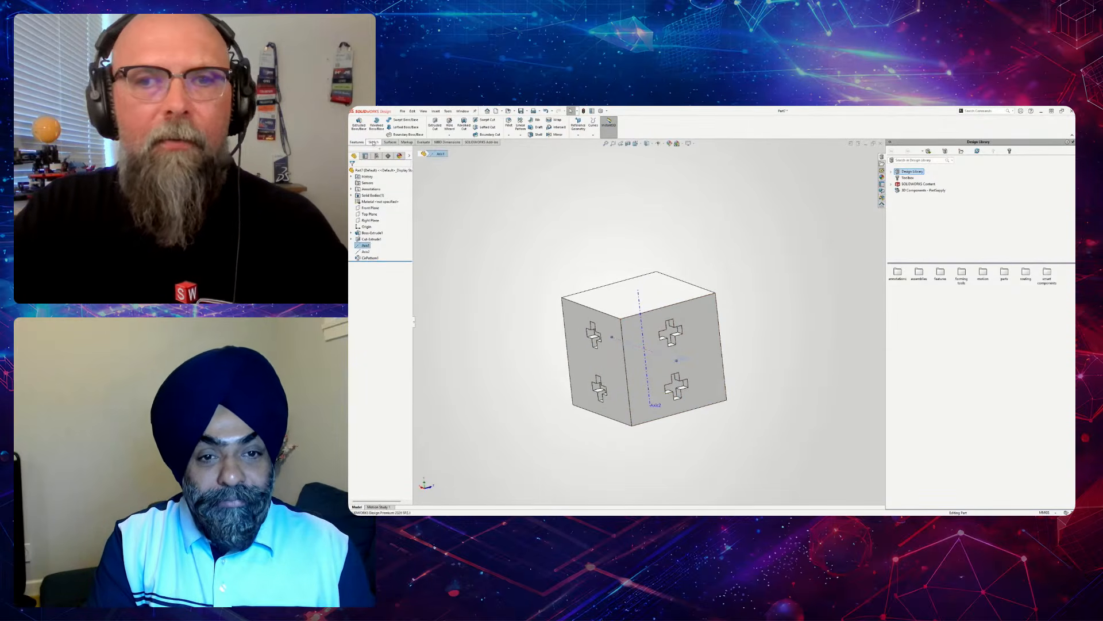
{"action": "left_click", "coordinate": [520, 134]}
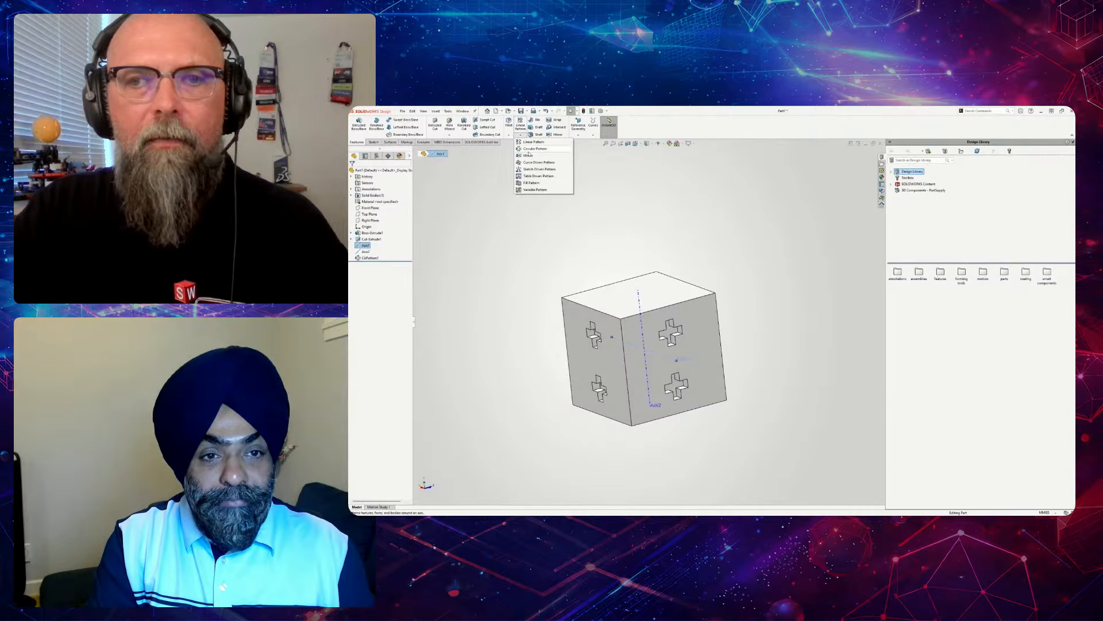
{"action": "left_click", "coordinate": [532, 149]}
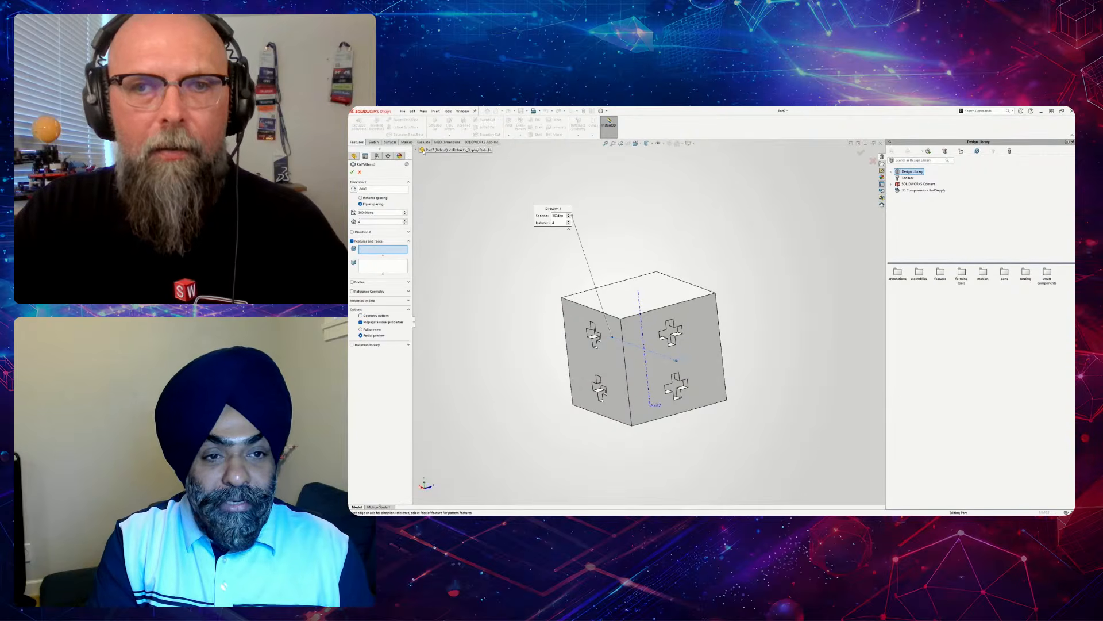
{"action": "left_click", "coordinate": [418, 150]}
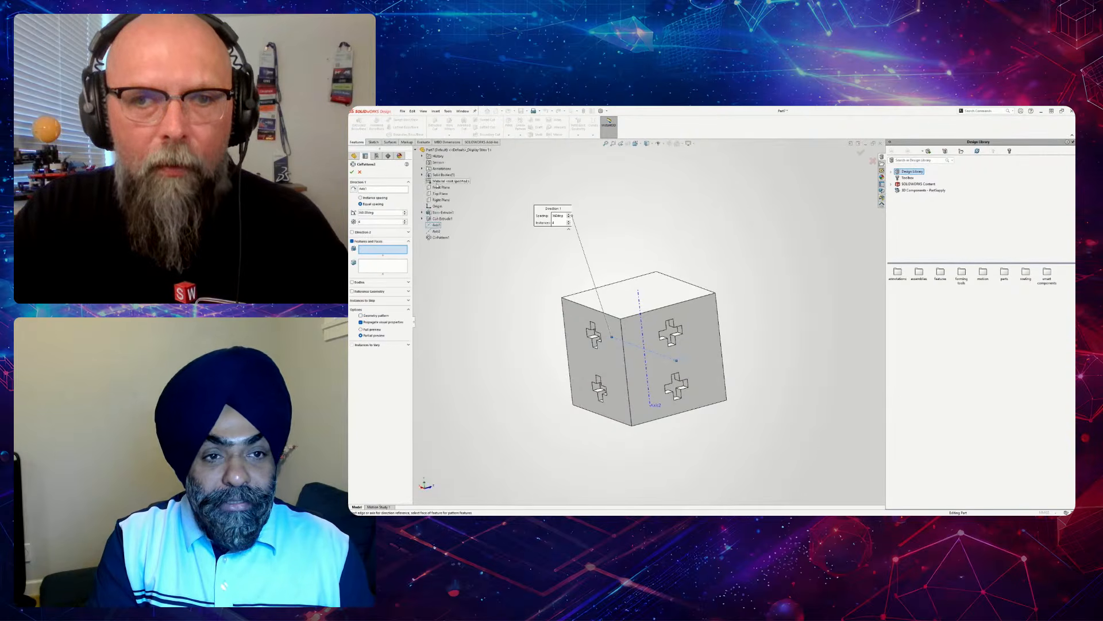
{"action": "left_click", "coordinate": [443, 219]}
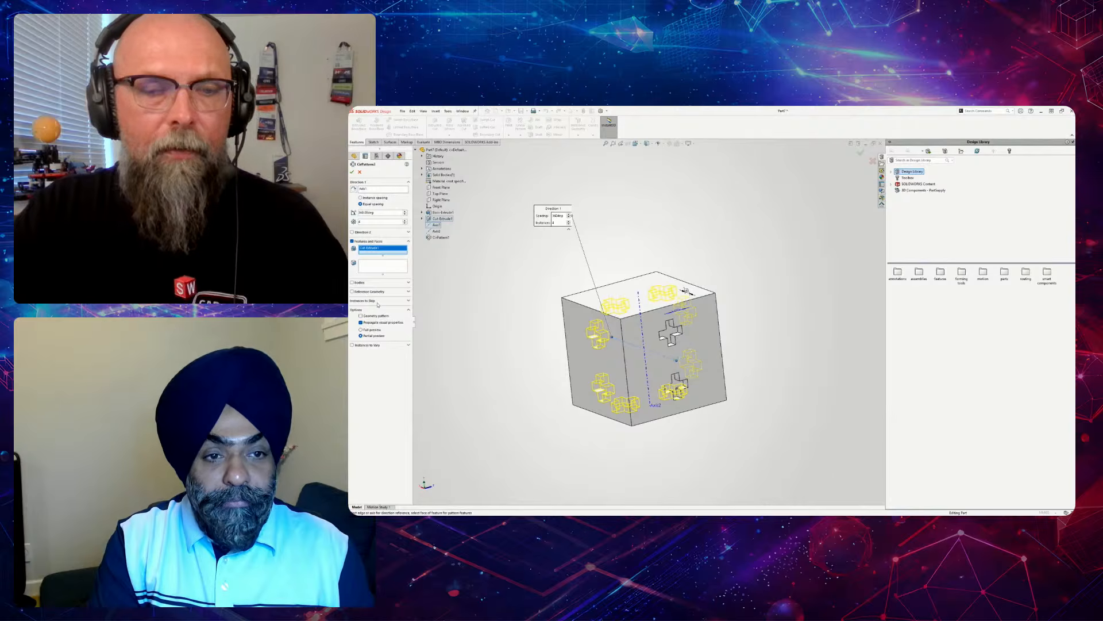
{"action": "left_click", "coordinate": [377, 302]}
{"action": "middle_click_drag", "start_coordinate": [536, 320], "coordinate": [500, 350]}
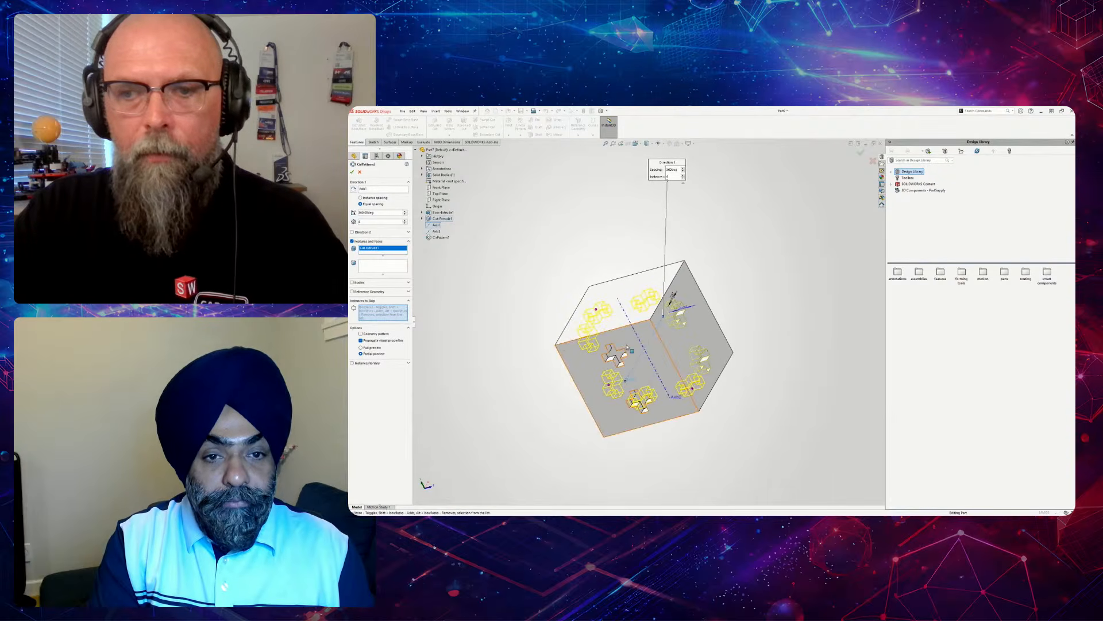
{"action": "left_click", "coordinate": [353, 172]}
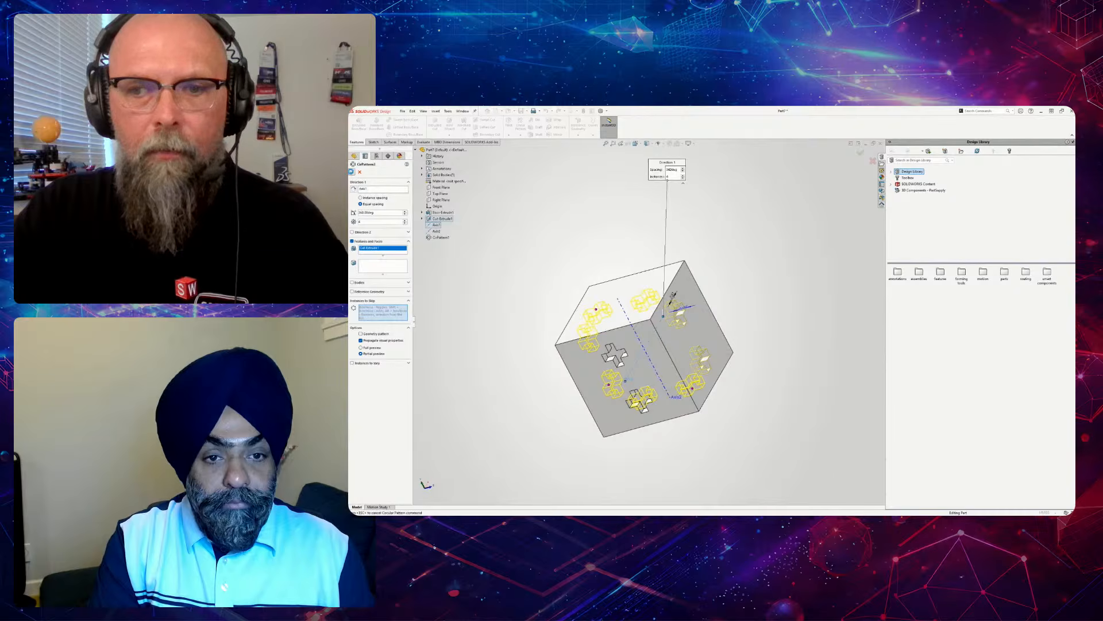
{"action": "middle_click_drag", "start_coordinate": [552, 271], "coordinate": [654, 280]}
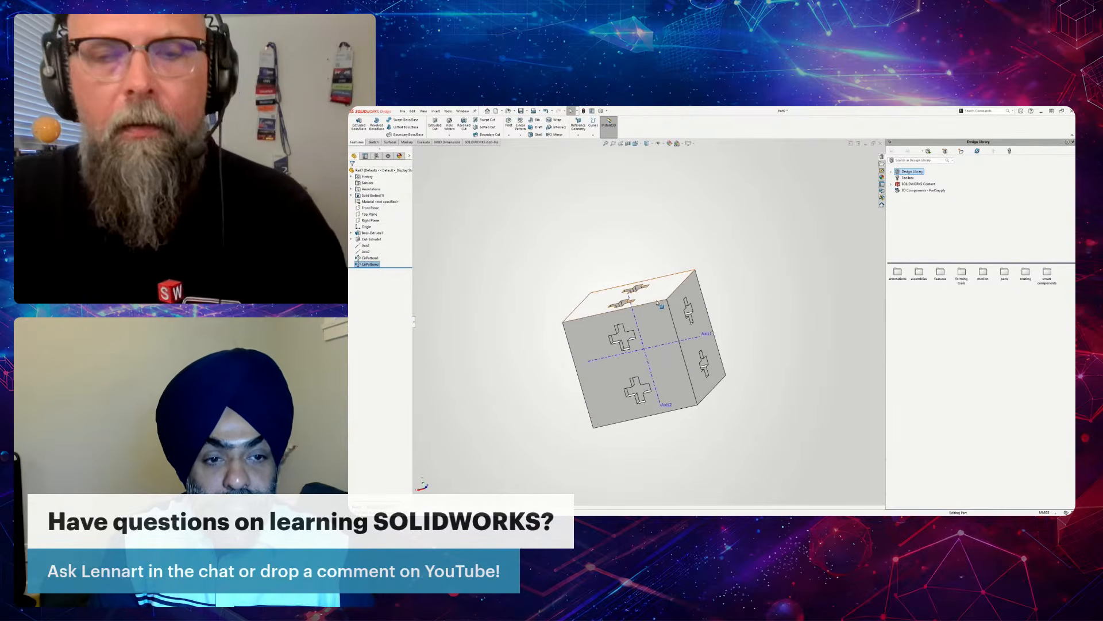
- Save the cube part as center in the live presentation folder
{"action": "key", "text": "ctrl+s"}
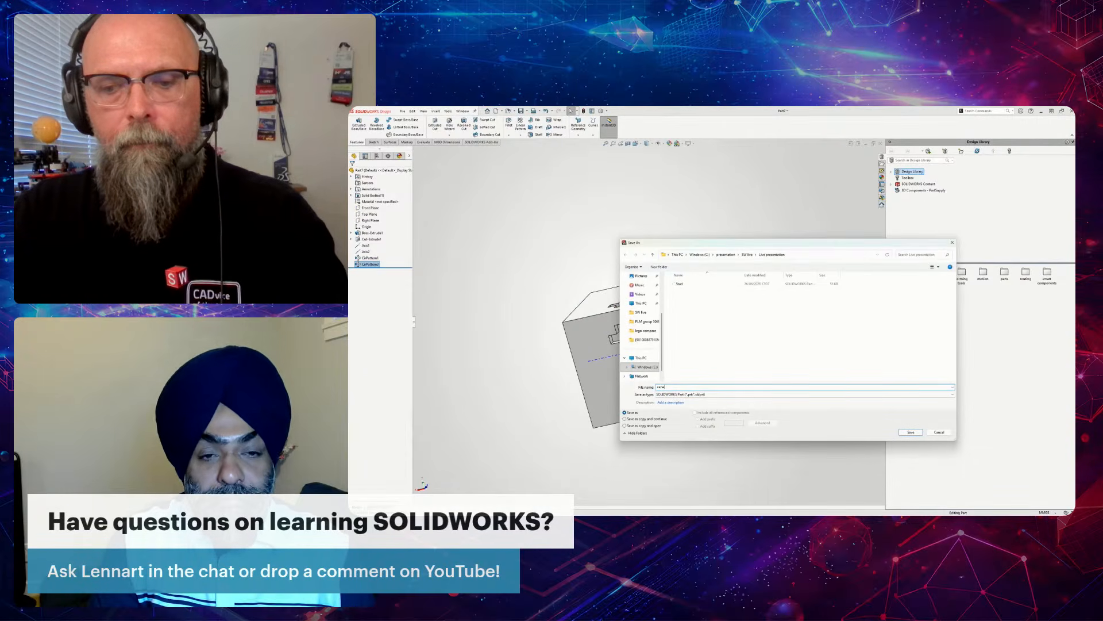
{"action": "type", "text": "cene"}
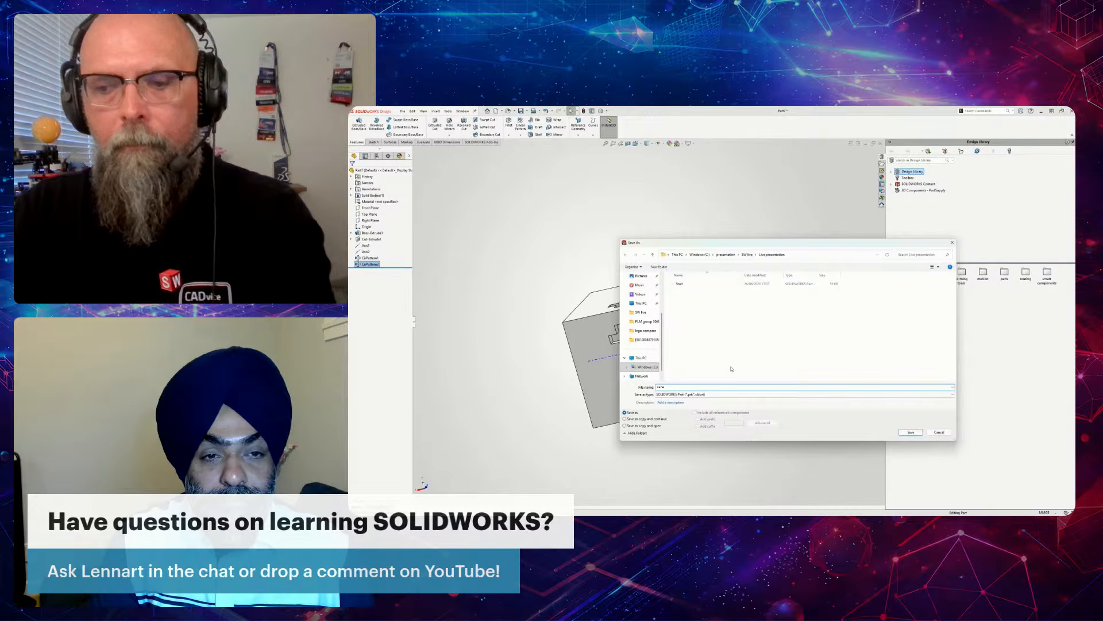
{"action": "key", "text": "BackSpace"}
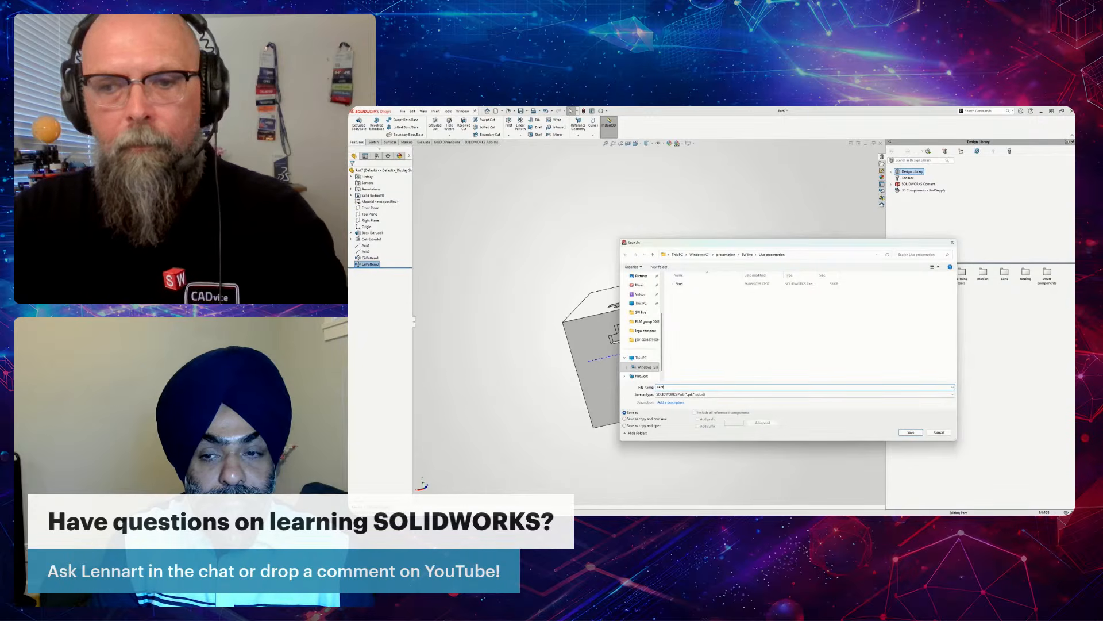
{"action": "key", "text": "Return"}
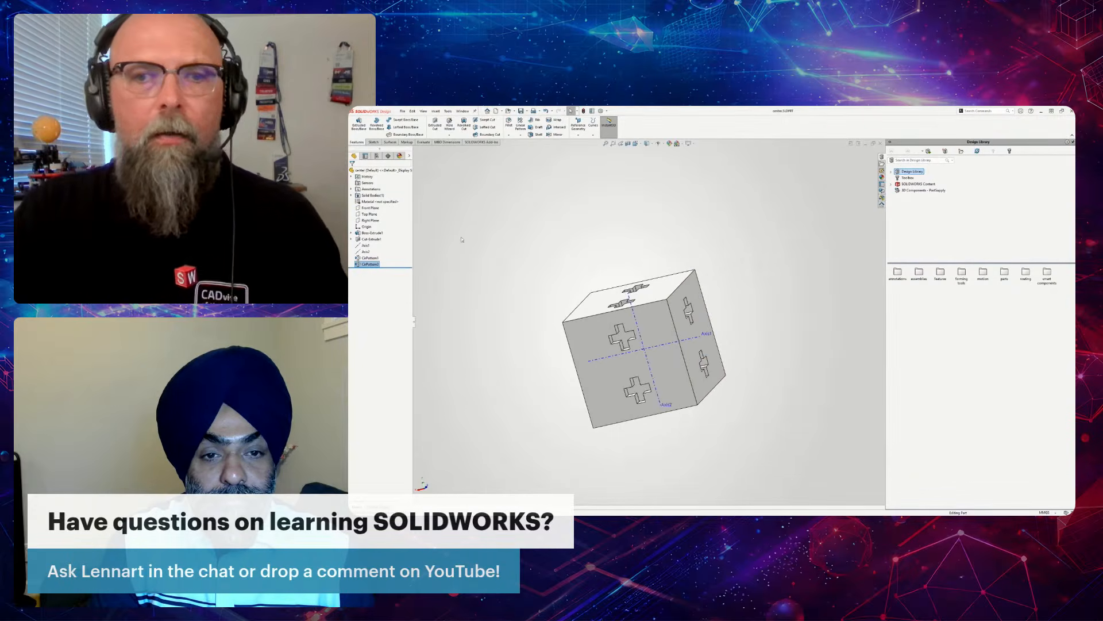
- Create a new part and start an Extruded Boss/Base sketch on the Top Plane
{"action": "key", "text": "ctrl+n"}
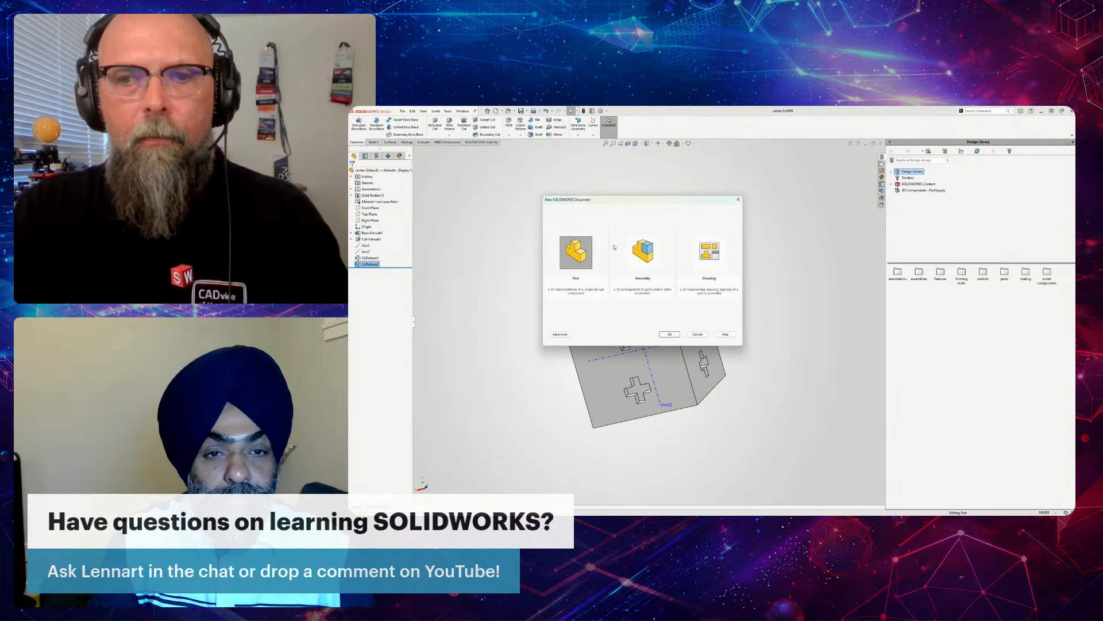
{"action": "left_click", "coordinate": [670, 335]}
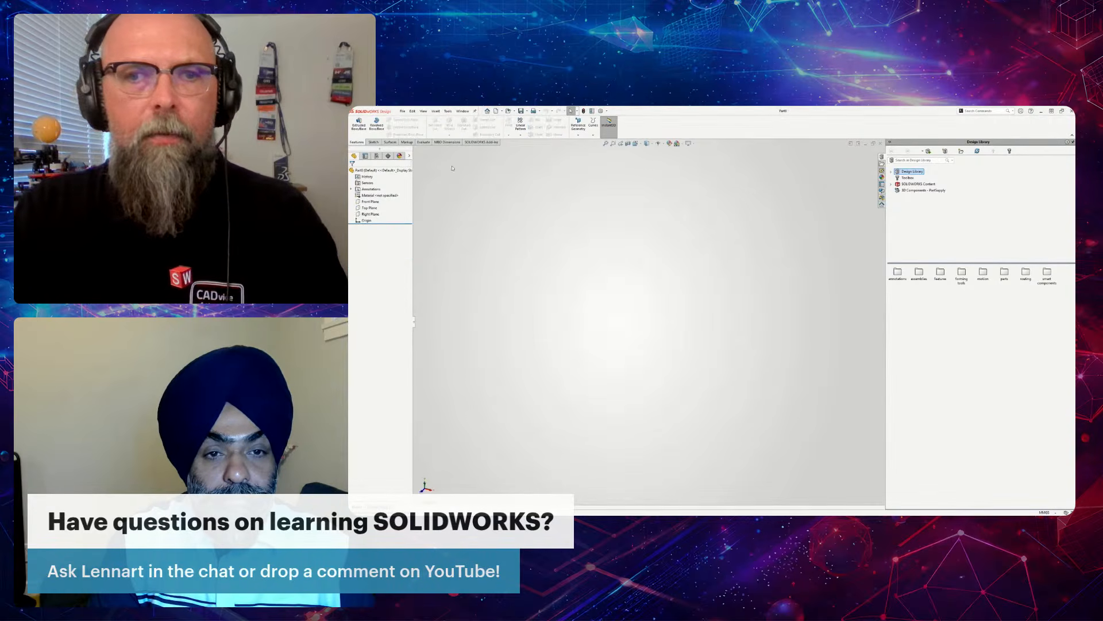
{"action": "left_click", "coordinate": [358, 124]}
{"action": "left_click", "coordinate": [572, 241]}
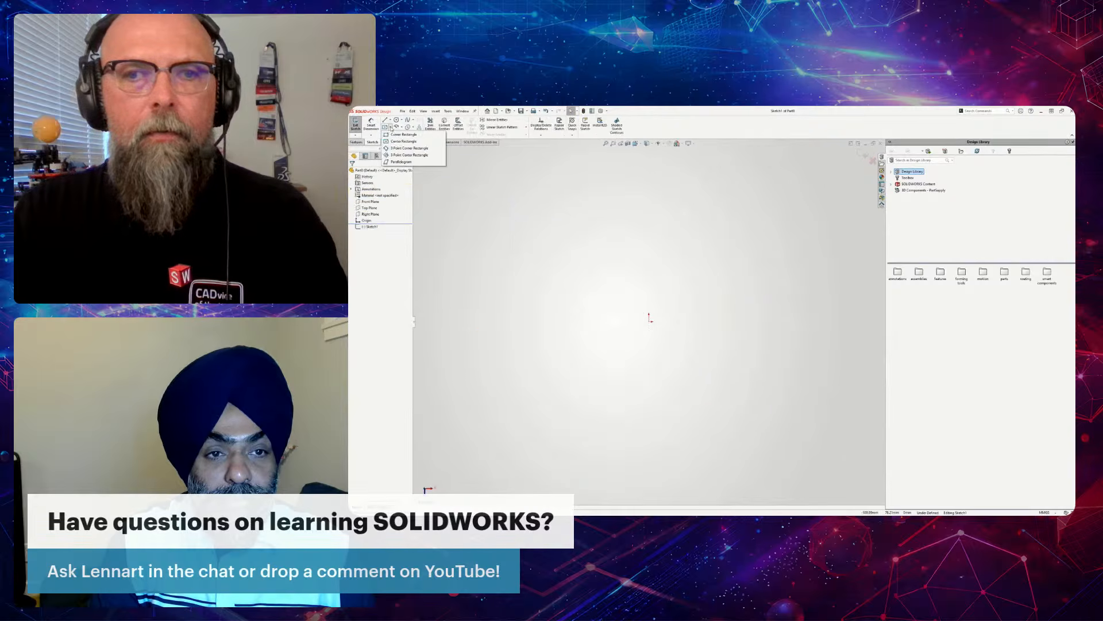
- Sketch a center rectangle with its centre on the origin
{"action": "left_click", "coordinate": [386, 127]}
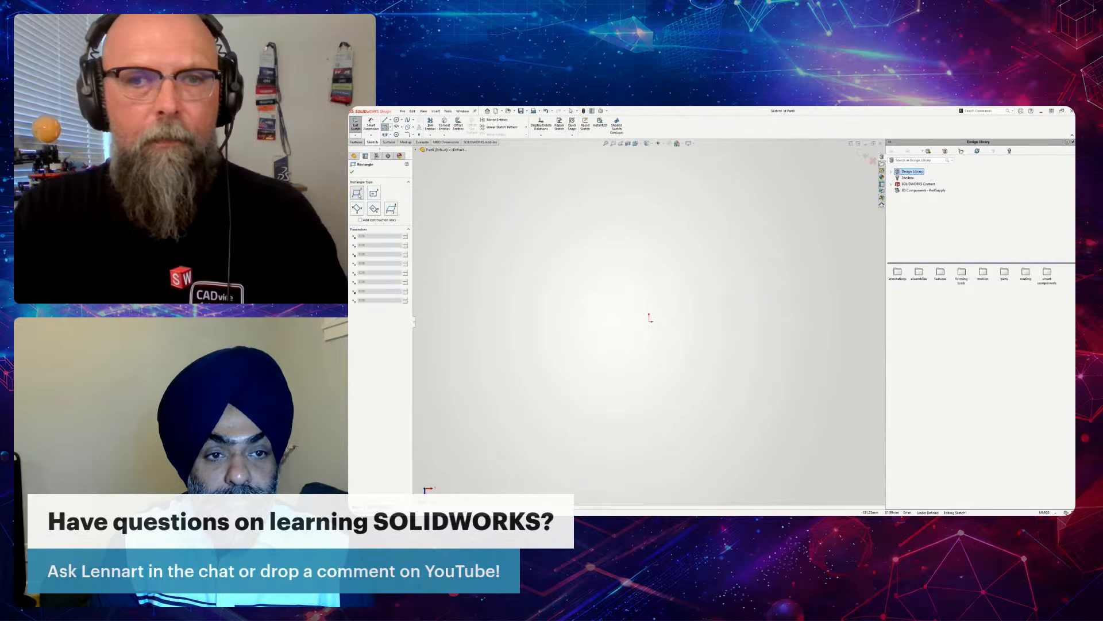
{"action": "left_click", "coordinate": [374, 193]}
{"action": "left_click", "coordinate": [650, 321]}
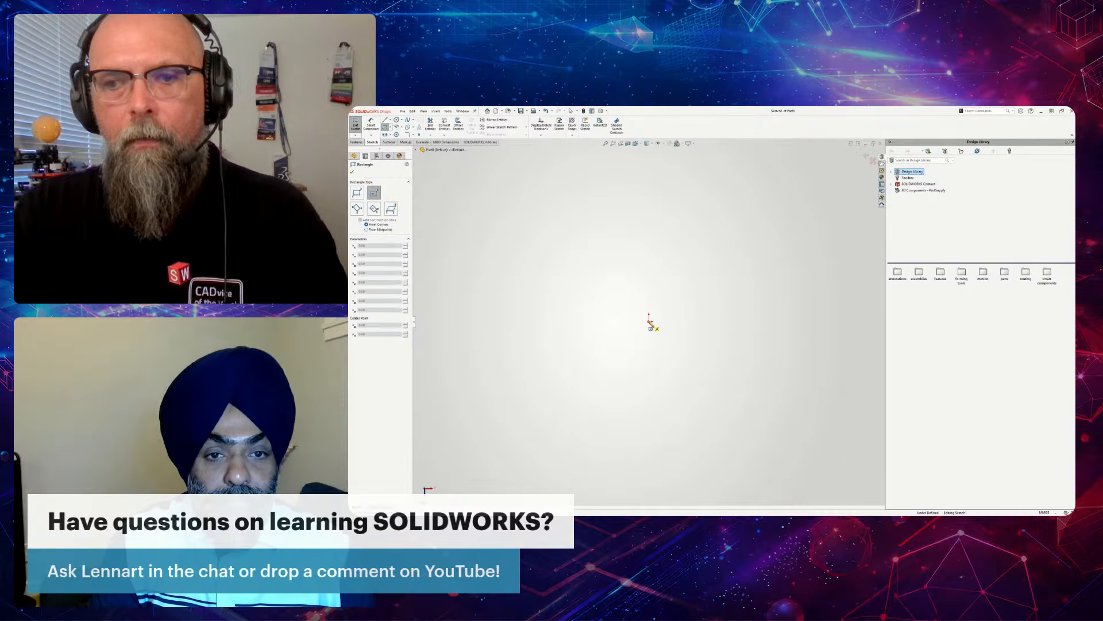
{"action": "left_click", "coordinate": [726, 253]}
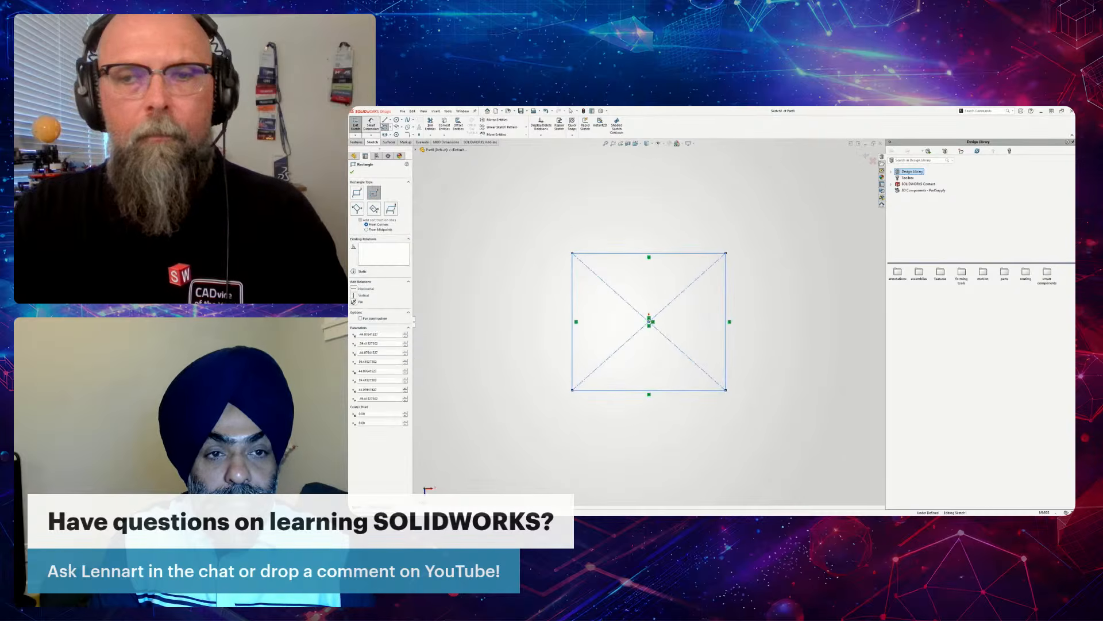
- Dimension the rectangle's width and height to 50 mm each
{"action": "left_click", "coordinate": [371, 124]}
{"action": "left_click", "coordinate": [681, 253]}
{"action": "left_click", "coordinate": [680, 225]}
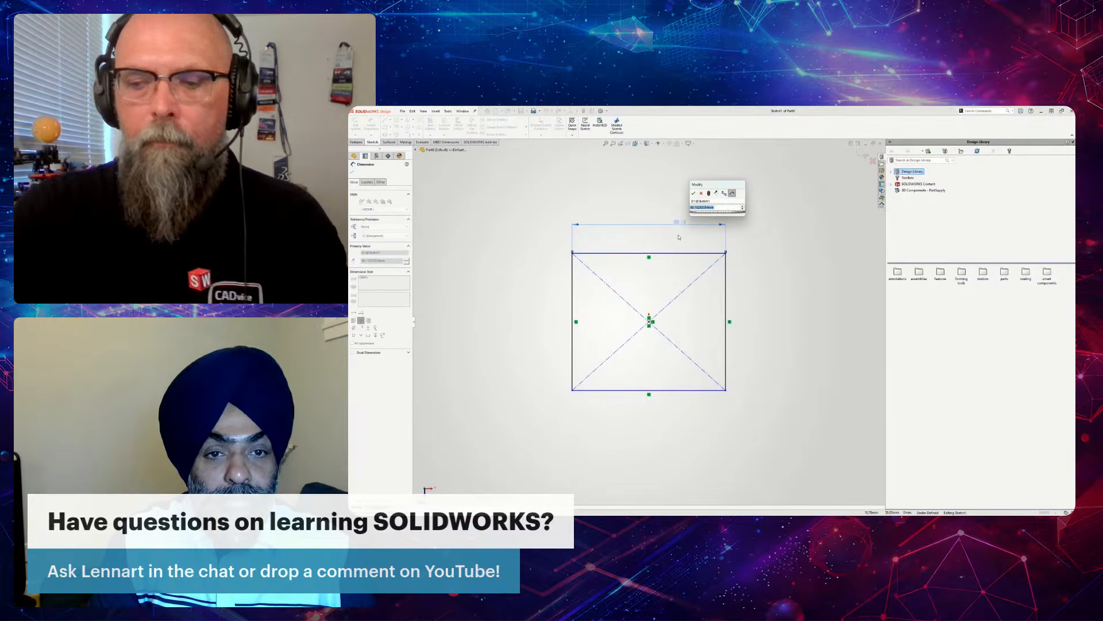
{"action": "type", "text": "50"}
{"action": "key", "text": "Return"}
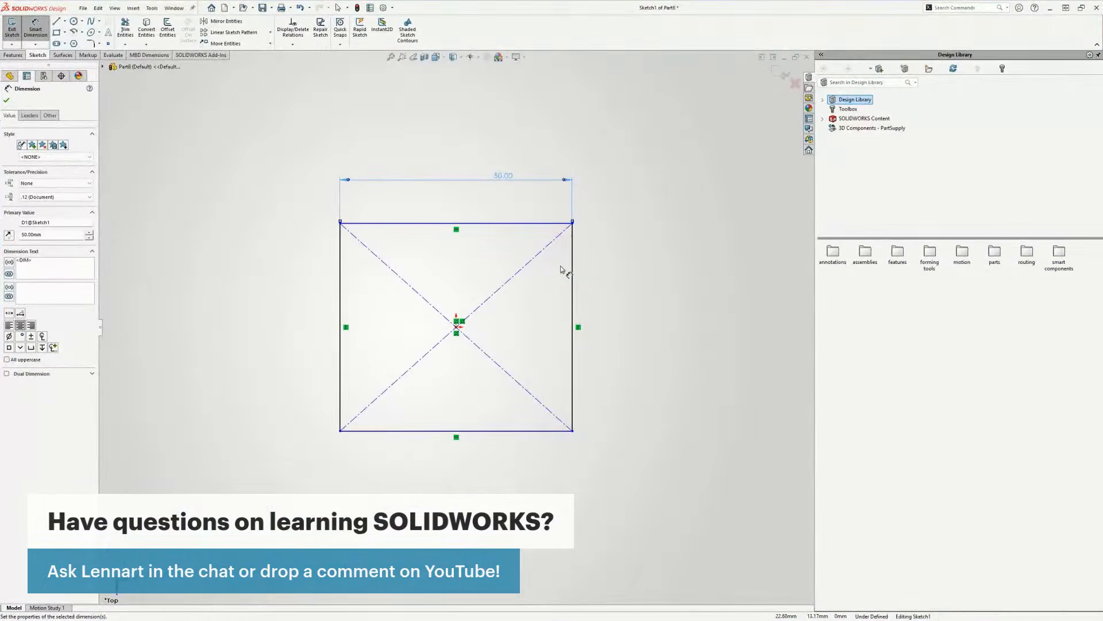
{"action": "left_click", "coordinate": [699, 286]}
{"action": "left_click", "coordinate": [677, 284]}
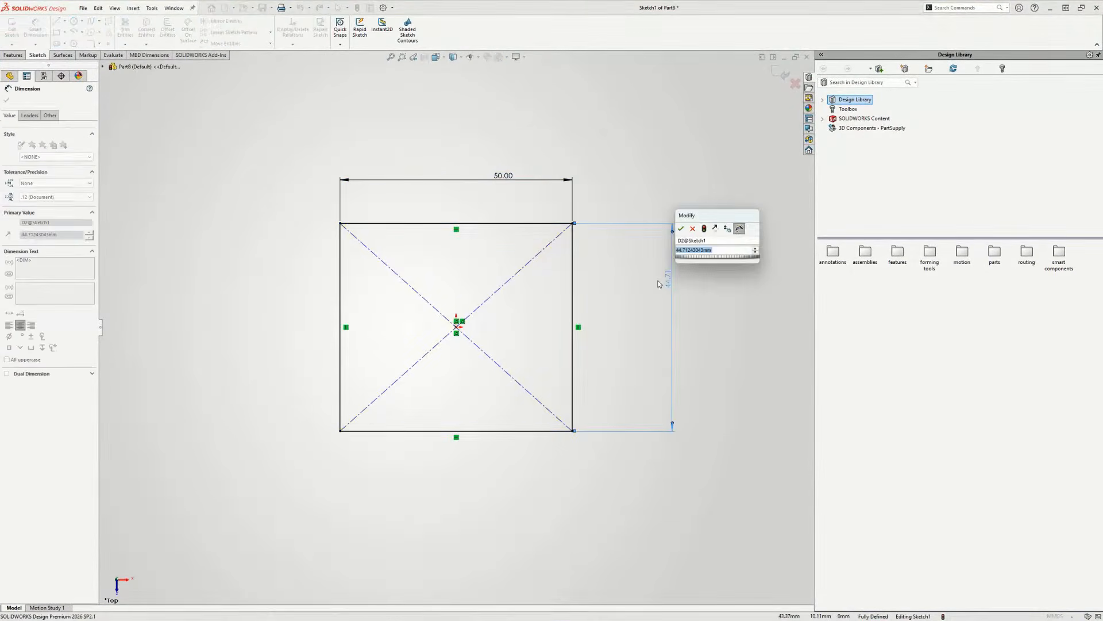
{"action": "type", "text": "50"}
{"action": "key", "text": "Return"}
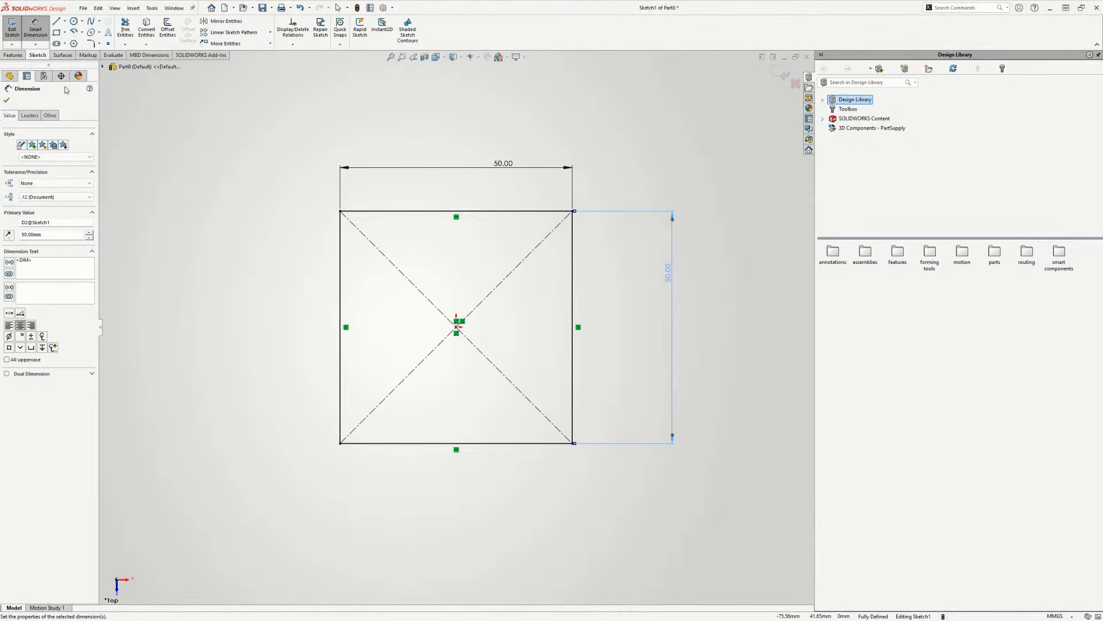
- Extrude the 50 mm square 2 mm with the Blind end condition
{"action": "left_click", "coordinate": [6, 101]}
{"action": "left_click", "coordinate": [14, 55]}
{"action": "left_click", "coordinate": [17, 28]}
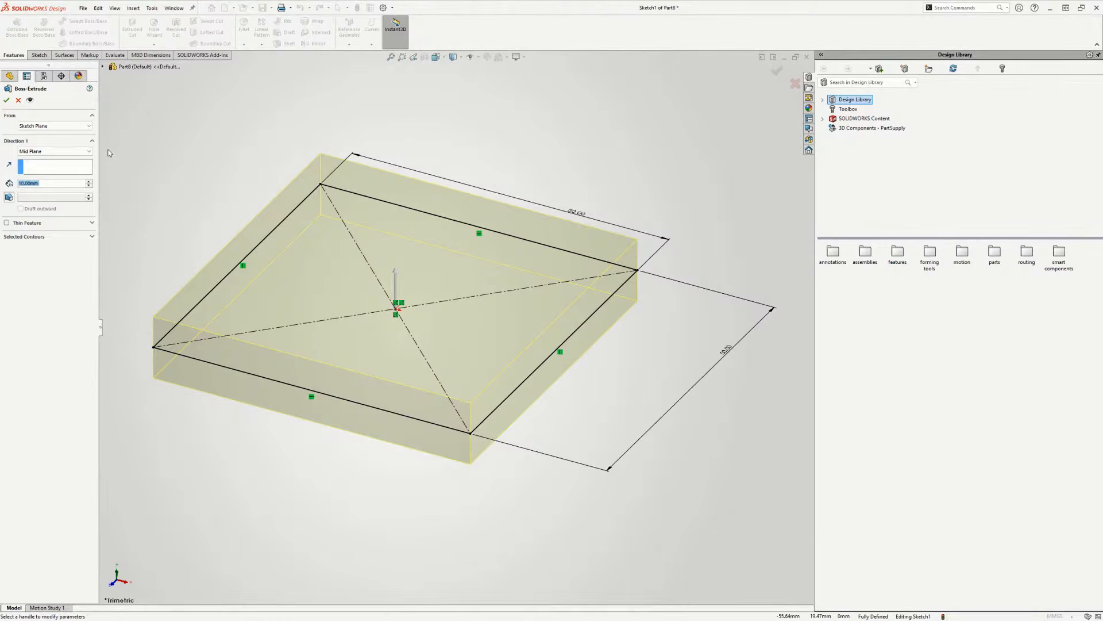
{"action": "type", "text": "2"}
{"action": "left_click", "coordinate": [64, 152]}
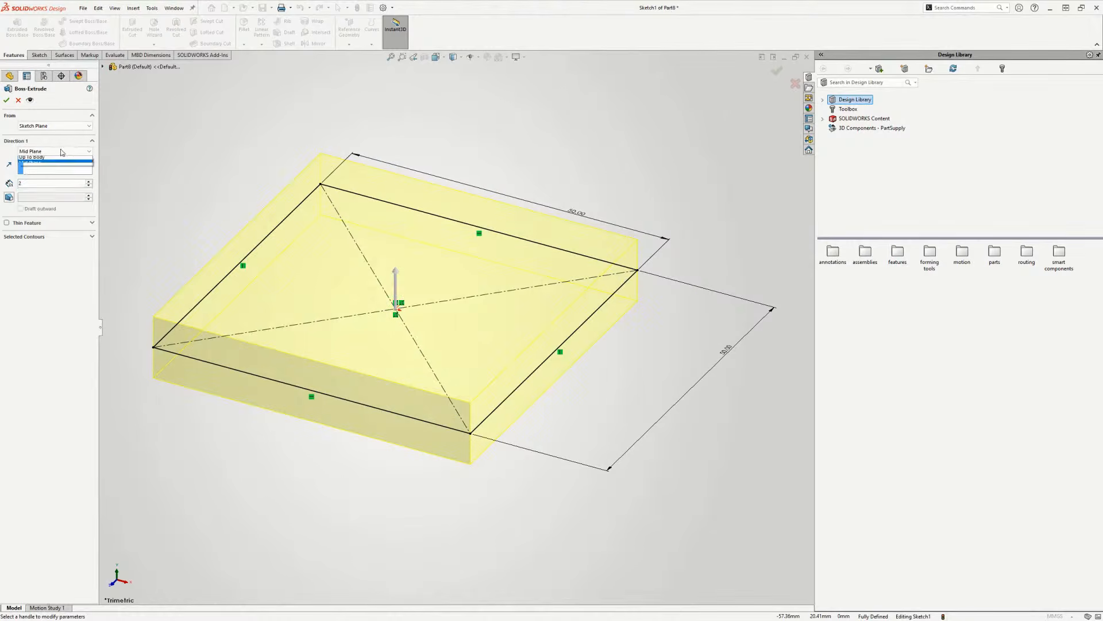
{"action": "left_click", "coordinate": [63, 159]}
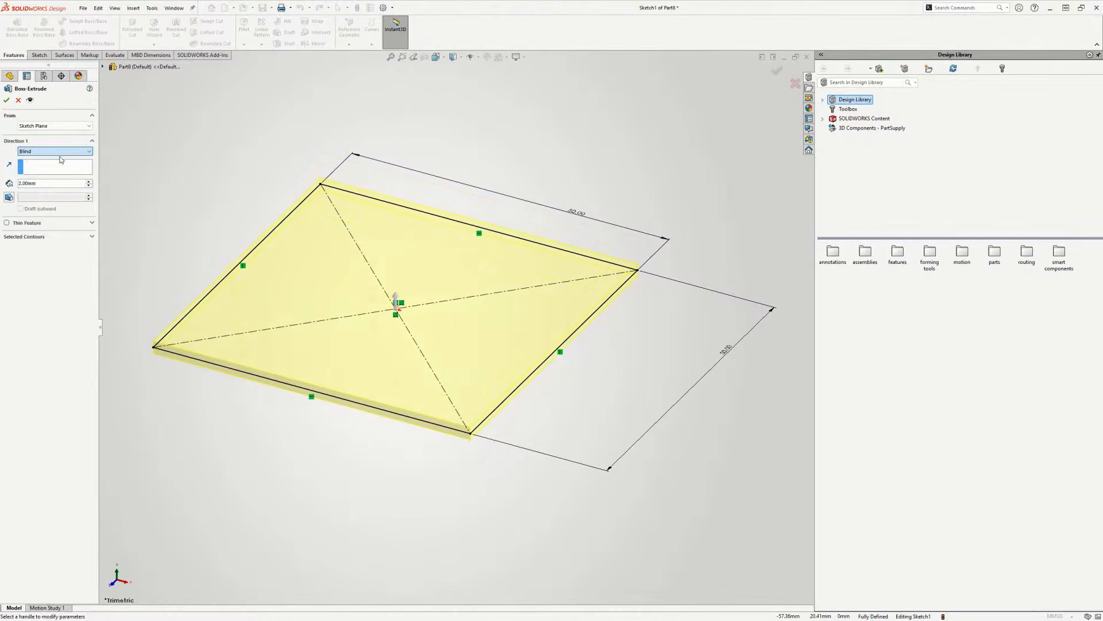
{"action": "left_click", "coordinate": [7, 101]}
- Start a new sketch on the bottom face of the square plate
{"action": "middle_click_drag", "start_coordinate": [377, 236], "coordinate": [387, 272]}
{"action": "left_click", "coordinate": [463, 278]}
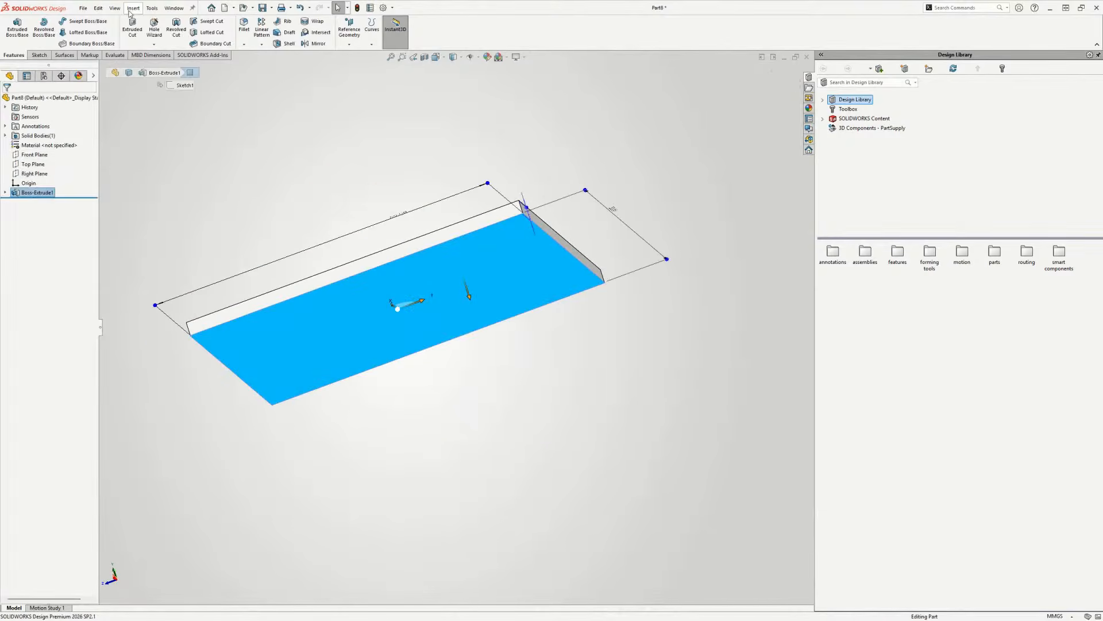
{"action": "left_click", "coordinate": [38, 56]}
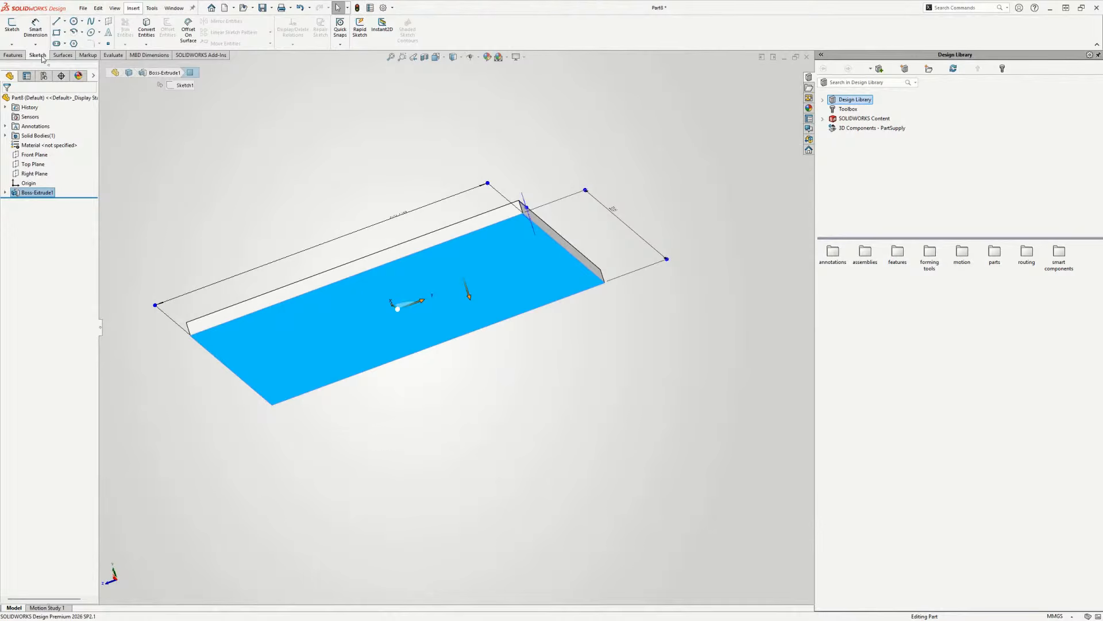
{"action": "left_click", "coordinate": [19, 31]}
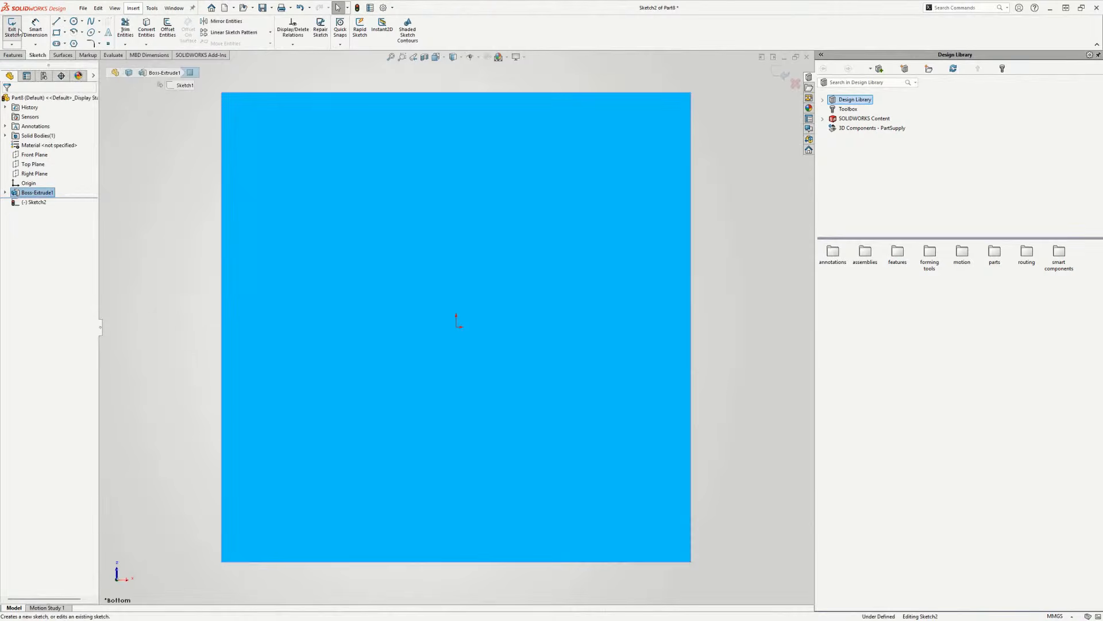
- Sketch a center rectangle about 33 mm wide on the plate's bottom face, centred on the origin
{"action": "left_click", "coordinate": [64, 33]}
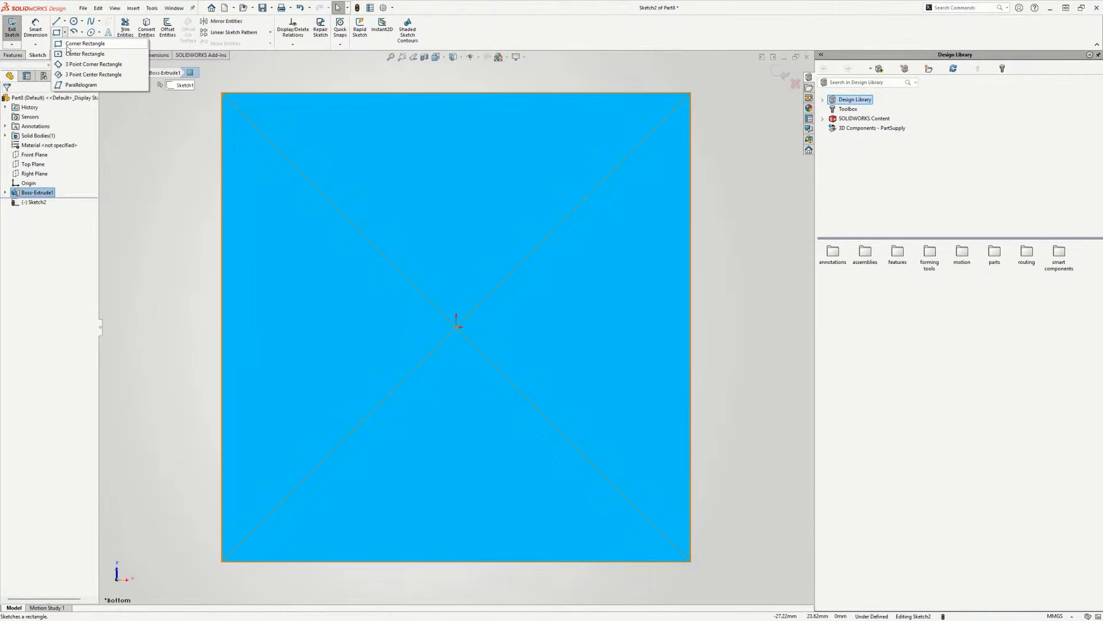
{"action": "left_click", "coordinate": [67, 45]}
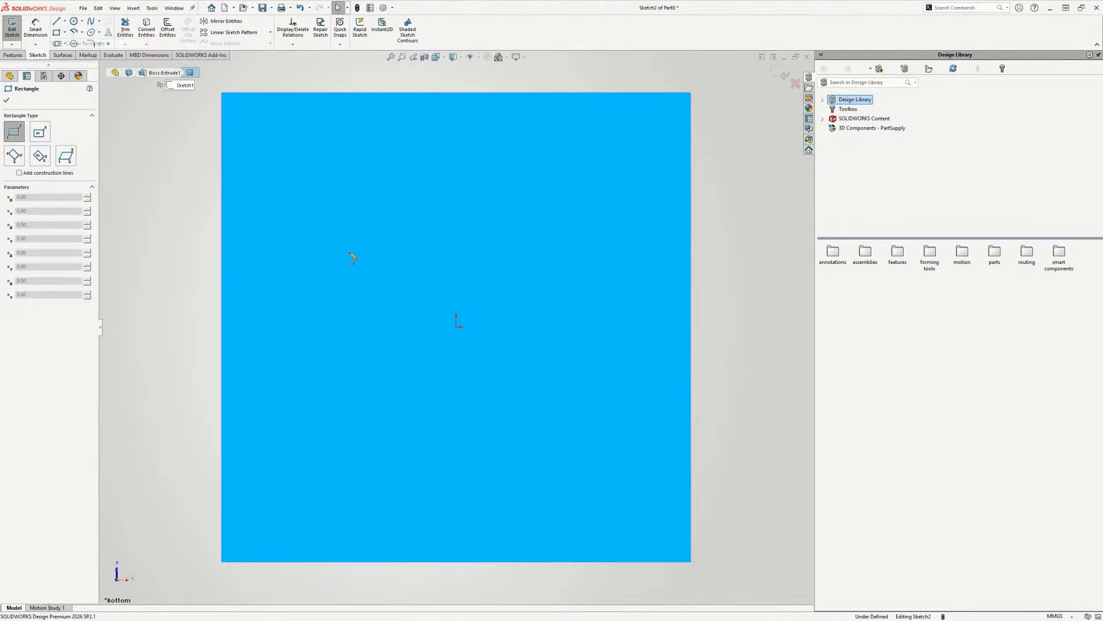
{"action": "left_click", "coordinate": [40, 133]}
{"action": "left_click", "coordinate": [456, 327]}
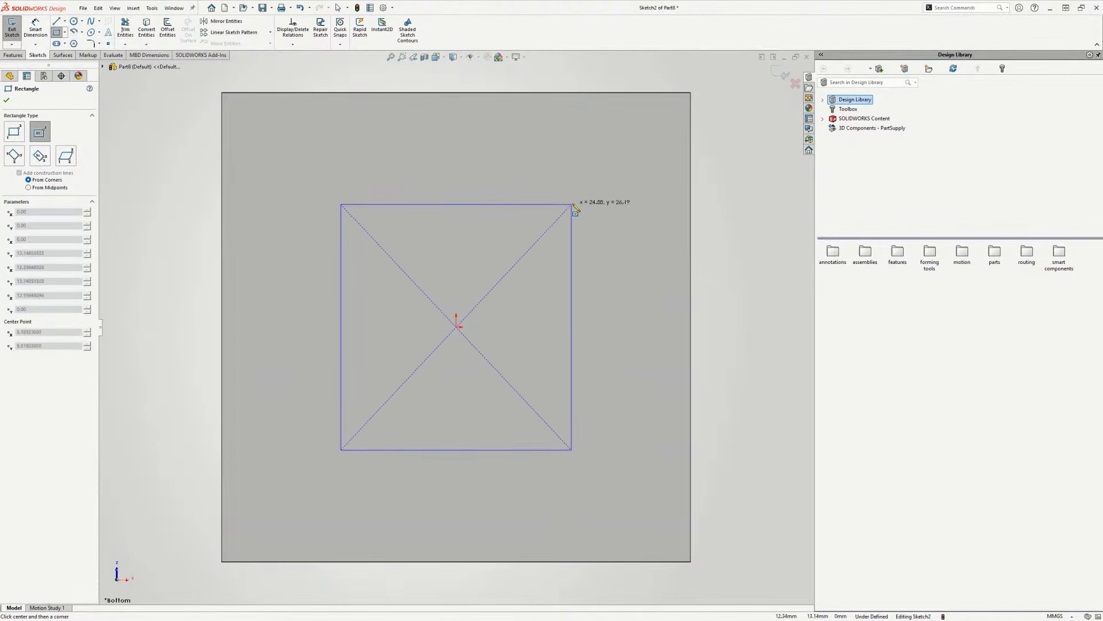
{"action": "left_click", "coordinate": [610, 179]}
{"action": "key", "text": "Escape"}
- Make two adjacent sides of the rectangle equal and dimension its width to 25 mm
{"action": "left_click", "coordinate": [555, 181]}
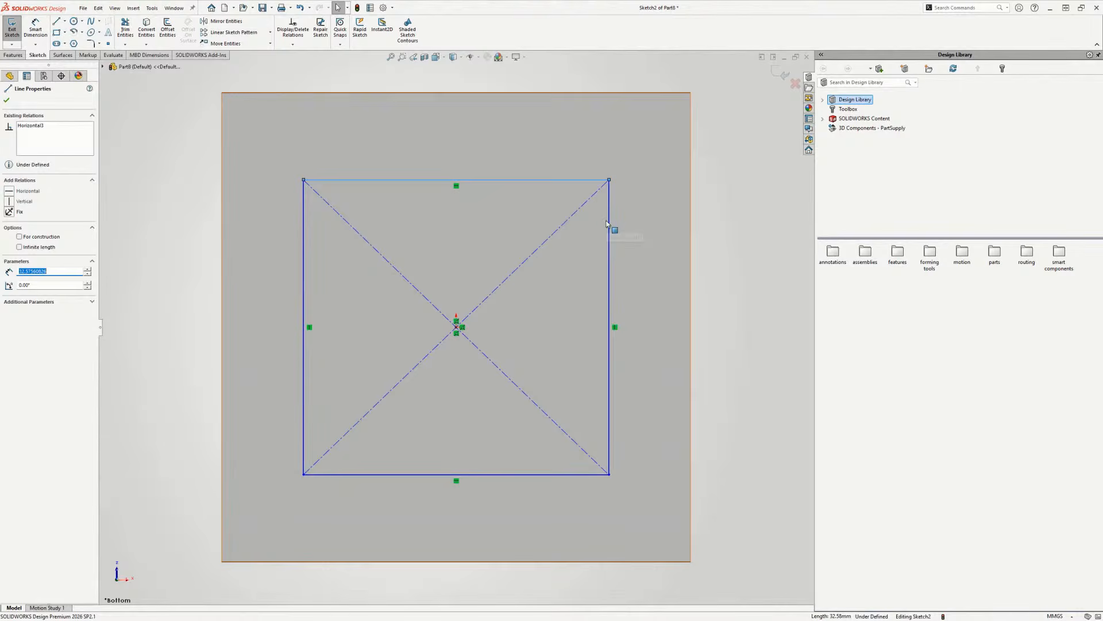
{"action": "left_click", "coordinate": [609, 224], "text": "ctrl"}
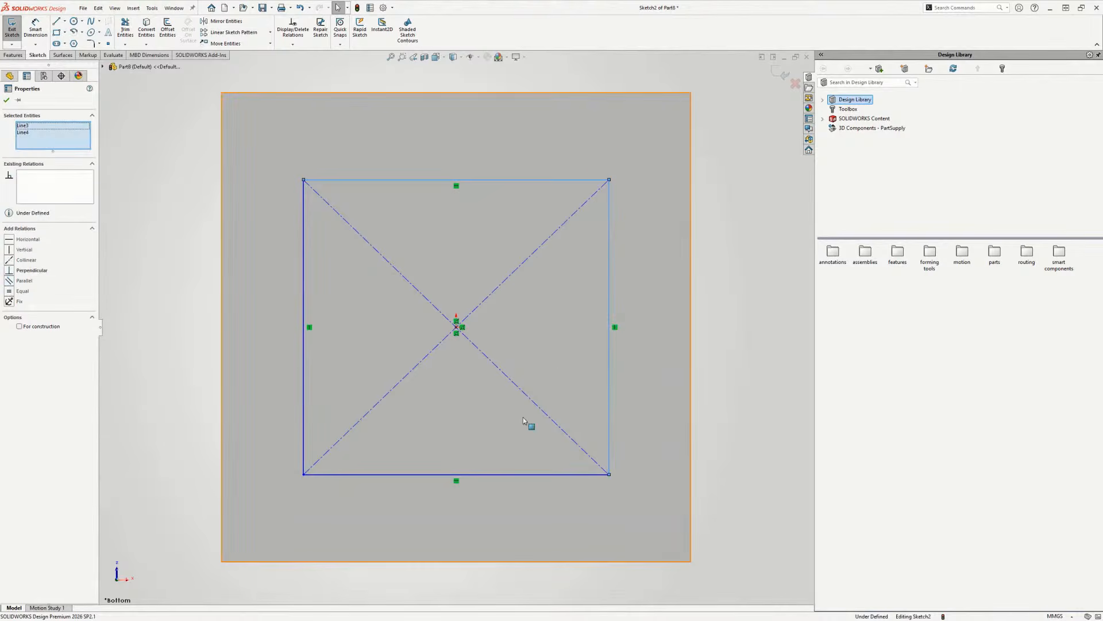
{"action": "left_click", "coordinate": [9, 292]}
{"action": "left_click", "coordinate": [35, 29]}
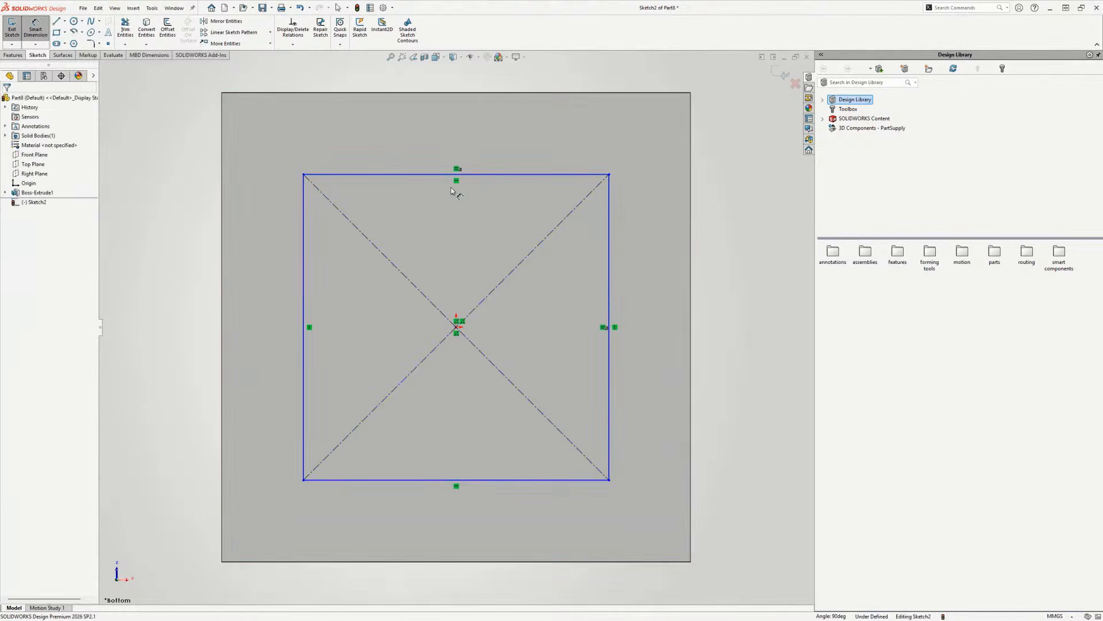
{"action": "left_click", "coordinate": [483, 175]}
{"action": "left_click", "coordinate": [489, 138]}
{"action": "type", "text": "25"}
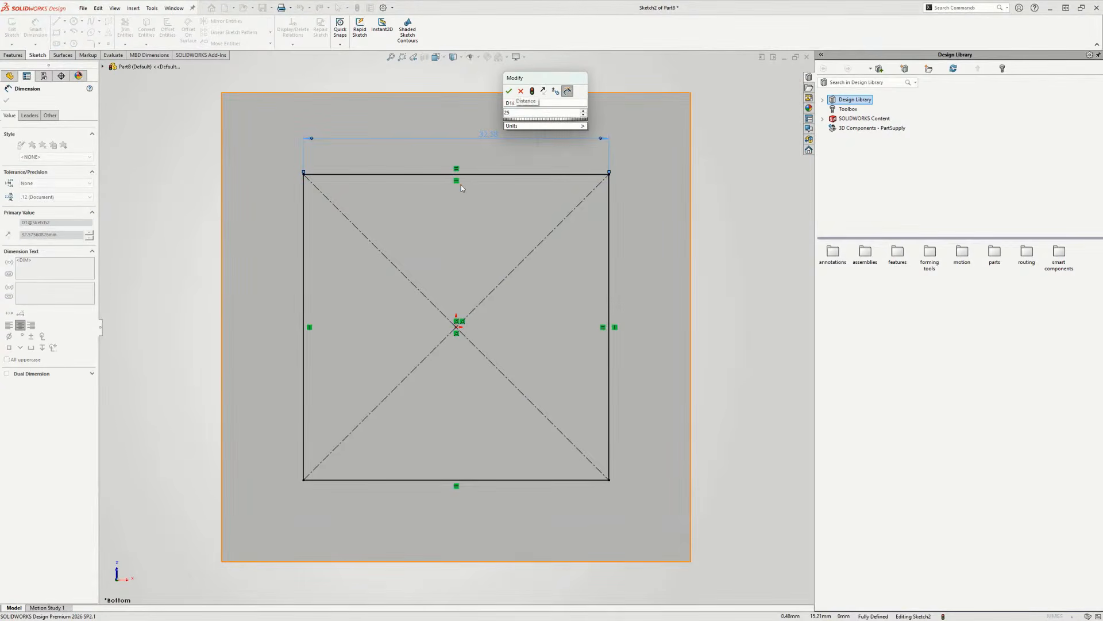
{"action": "key", "text": "Return"}
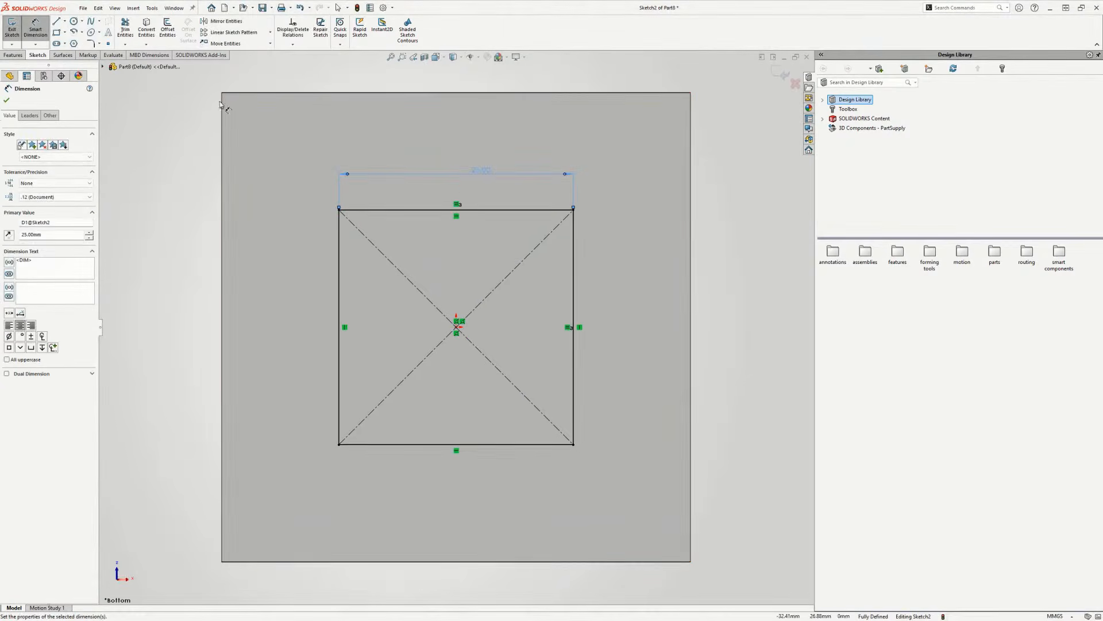
- Select the whole outline chain of the 25 mm square and convert it to construction geometry
{"action": "right_click", "coordinate": [427, 209]}
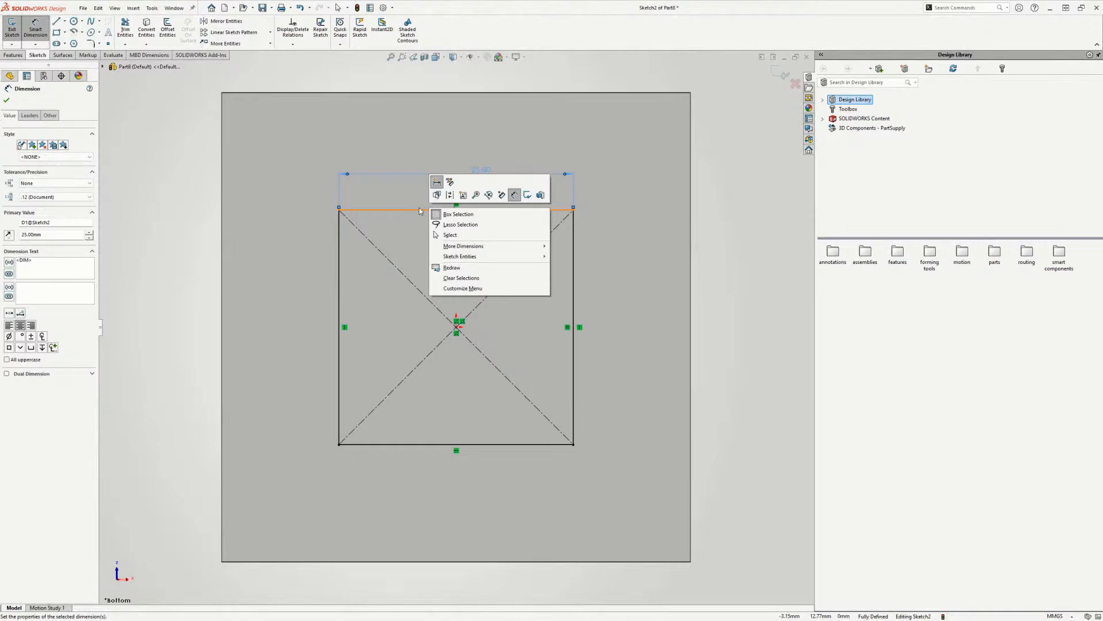
{"action": "key", "text": "Escape"}
{"action": "key", "text": "Escape"}
{"action": "right_click", "coordinate": [418, 213]}
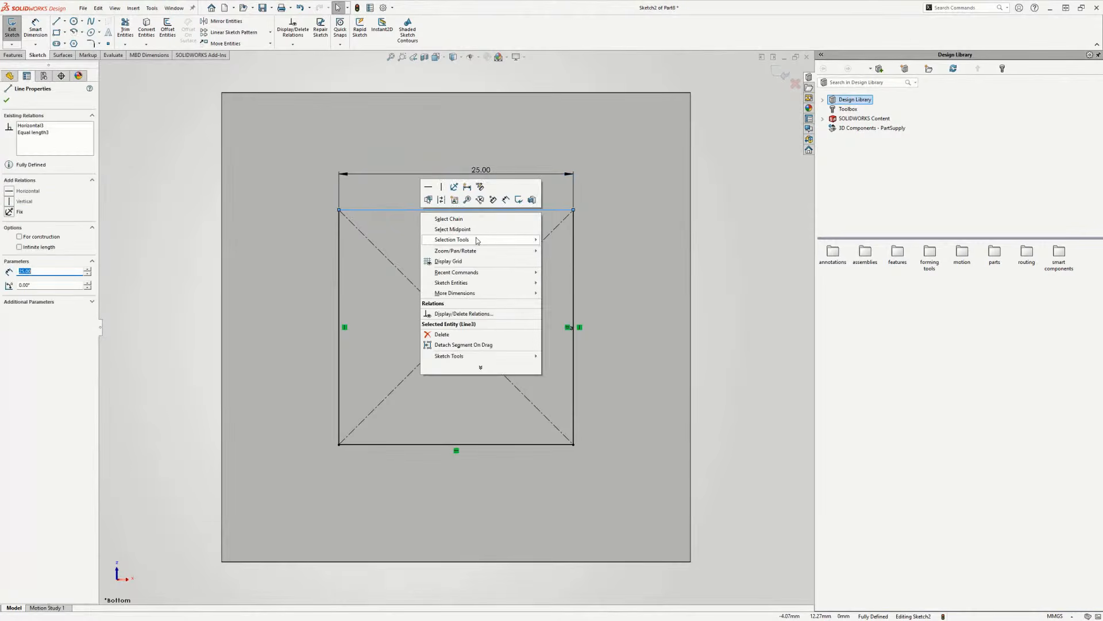
{"action": "mouse_move", "coordinate": [476, 239]}
{"action": "left_click", "coordinate": [451, 219]}
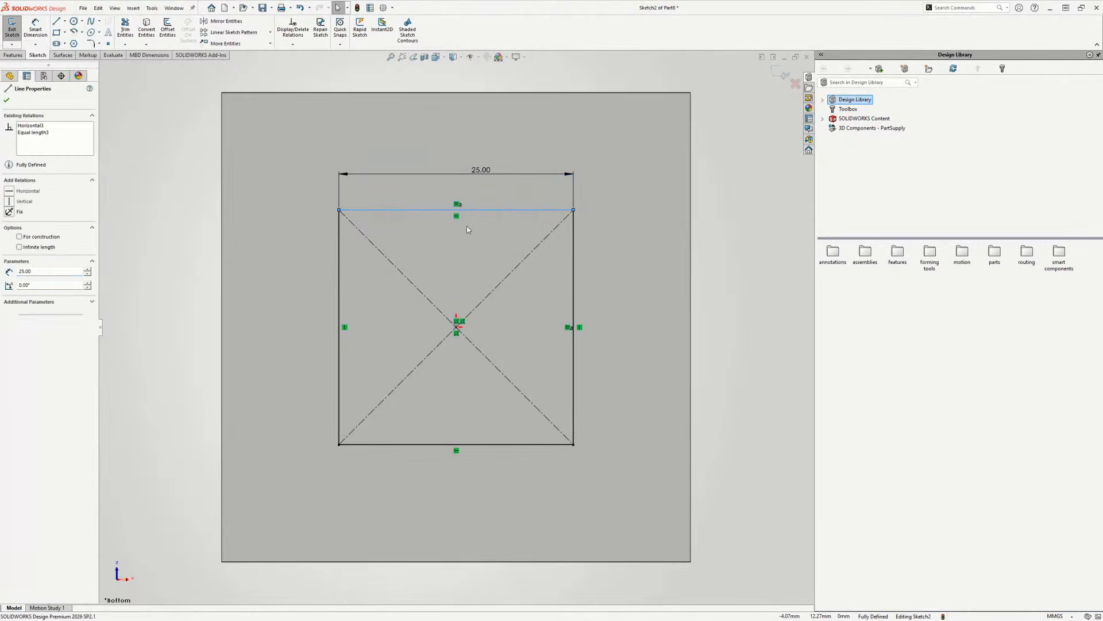
{"action": "left_click", "coordinate": [20, 318]}
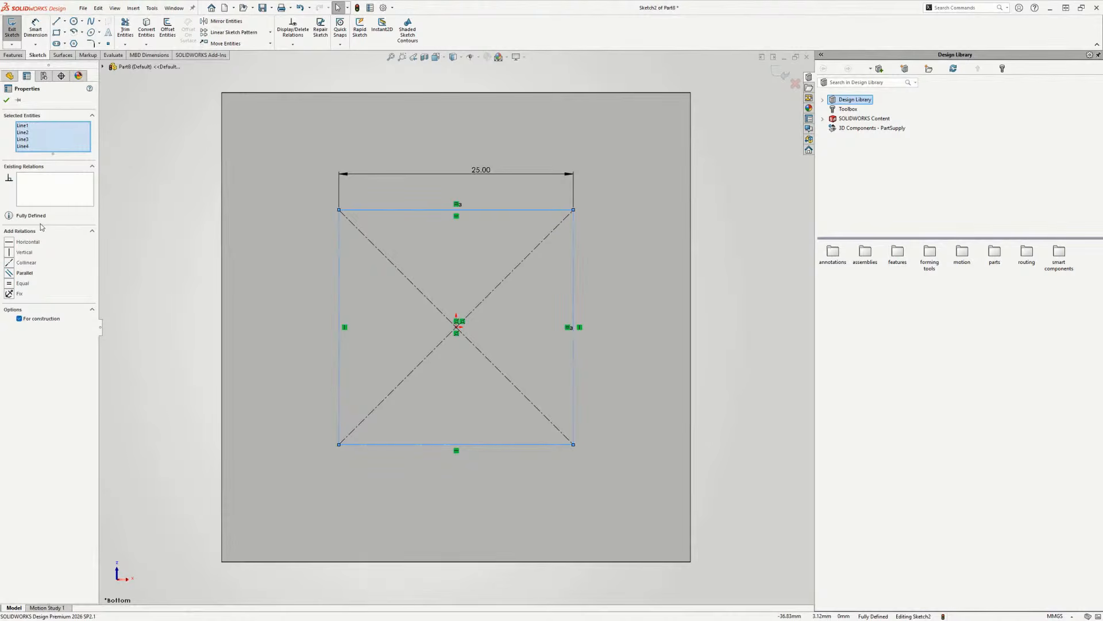
{"action": "left_click", "coordinate": [6, 101]}
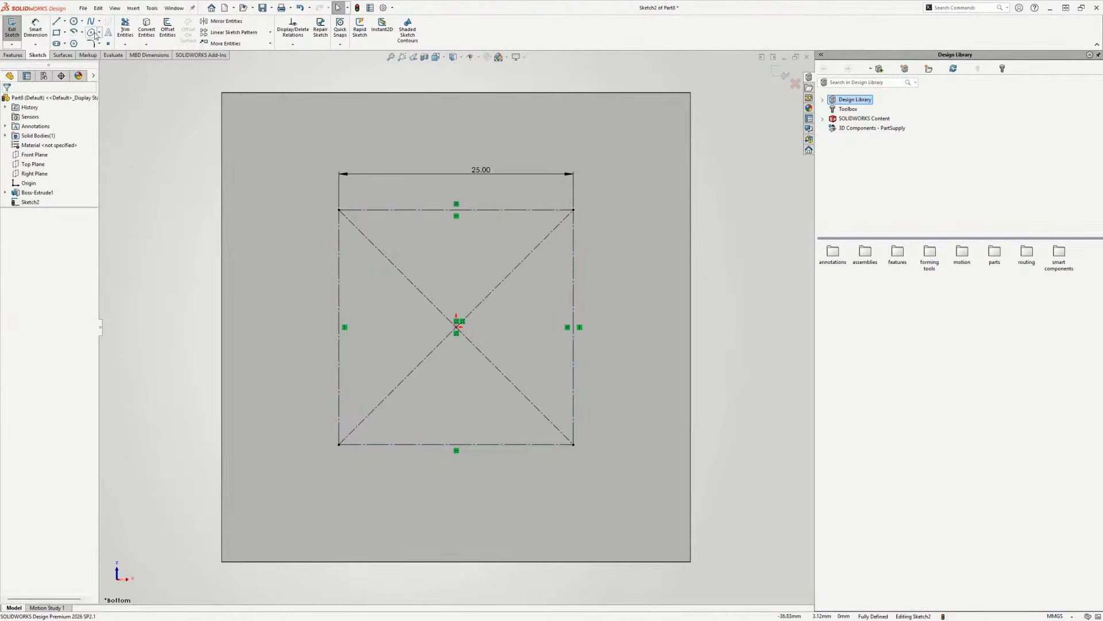
- Sketch two center rectangles sharing one centre near the plate's upper-right corner, one about 4.3 by 4.6 mm and one wider and flatter
{"action": "left_click", "coordinate": [66, 33]}
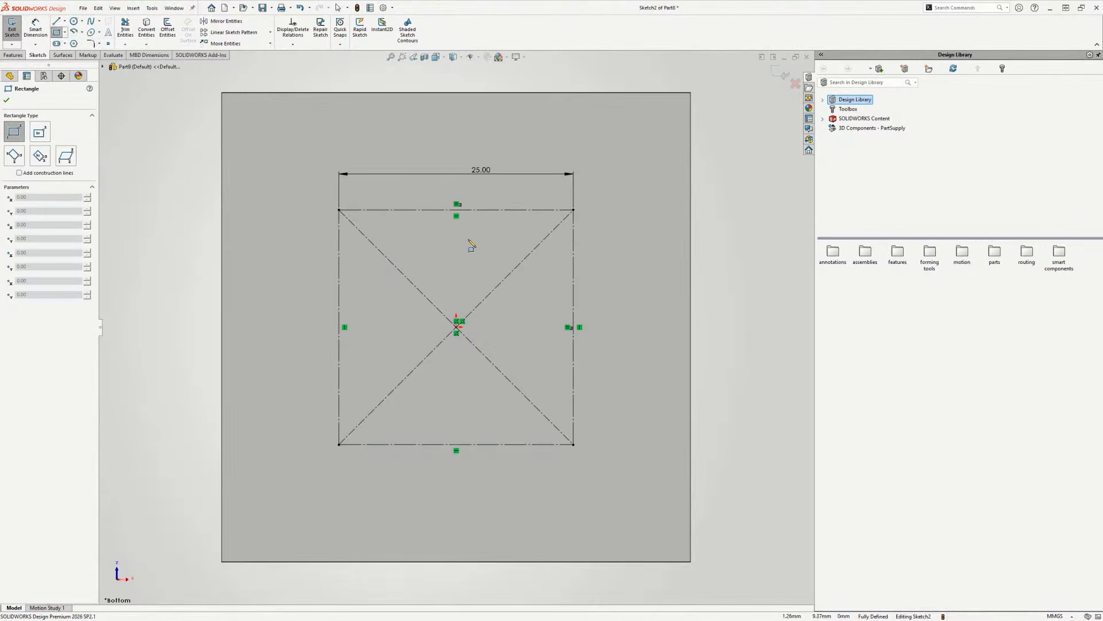
{"action": "left_click", "coordinate": [40, 132]}
{"action": "left_click", "coordinate": [611, 133]}
{"action": "left_click", "coordinate": [590, 155]}
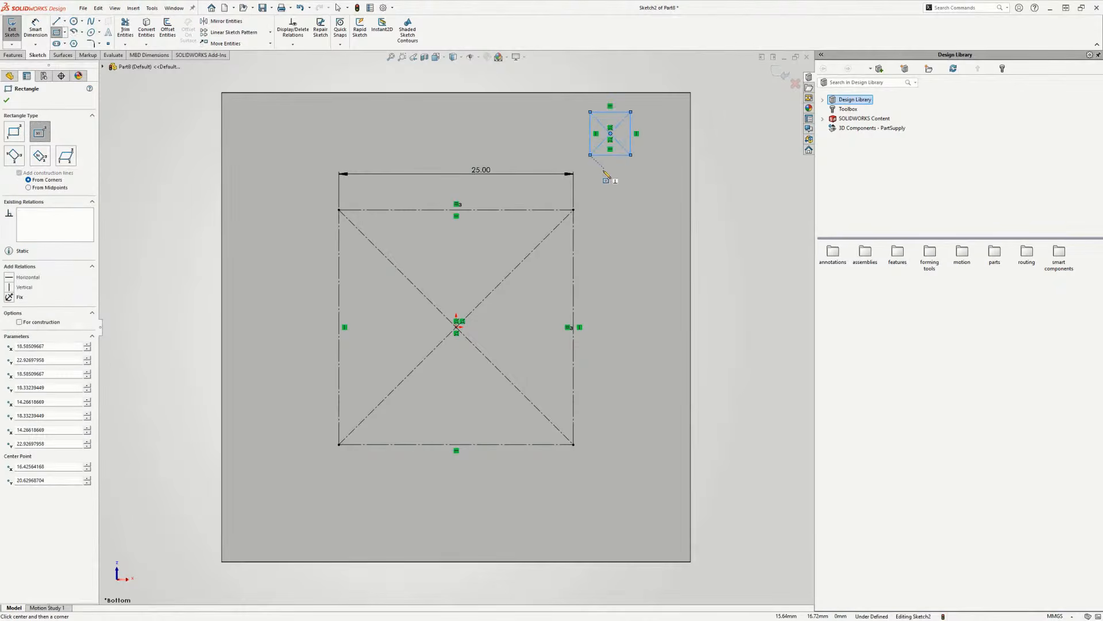
{"action": "left_click", "coordinate": [611, 133]}
{"action": "left_click", "coordinate": [654, 141]}
{"action": "key", "text": "Escape"}
- Trim the inner segments of the two overlapping rectangles with Power trim, leaving a single cross-shaped outline
{"action": "scroll", "coordinate": [655, 143], "scroll_direction": "up", "scroll_amount": 3}
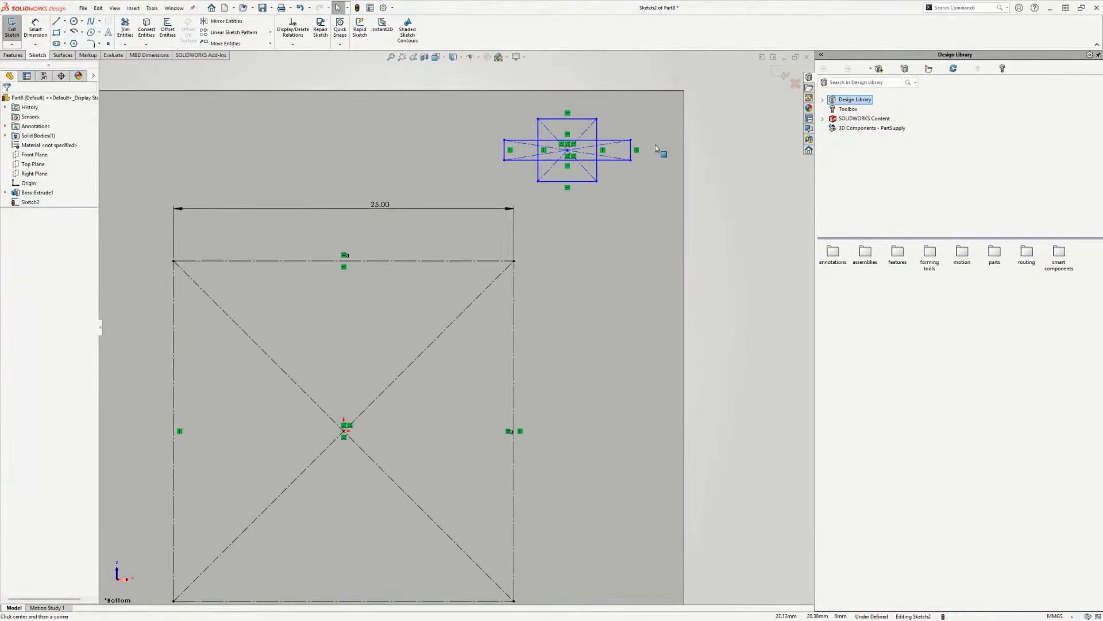
{"action": "scroll", "coordinate": [656, 146], "scroll_direction": "up", "scroll_amount": 2}
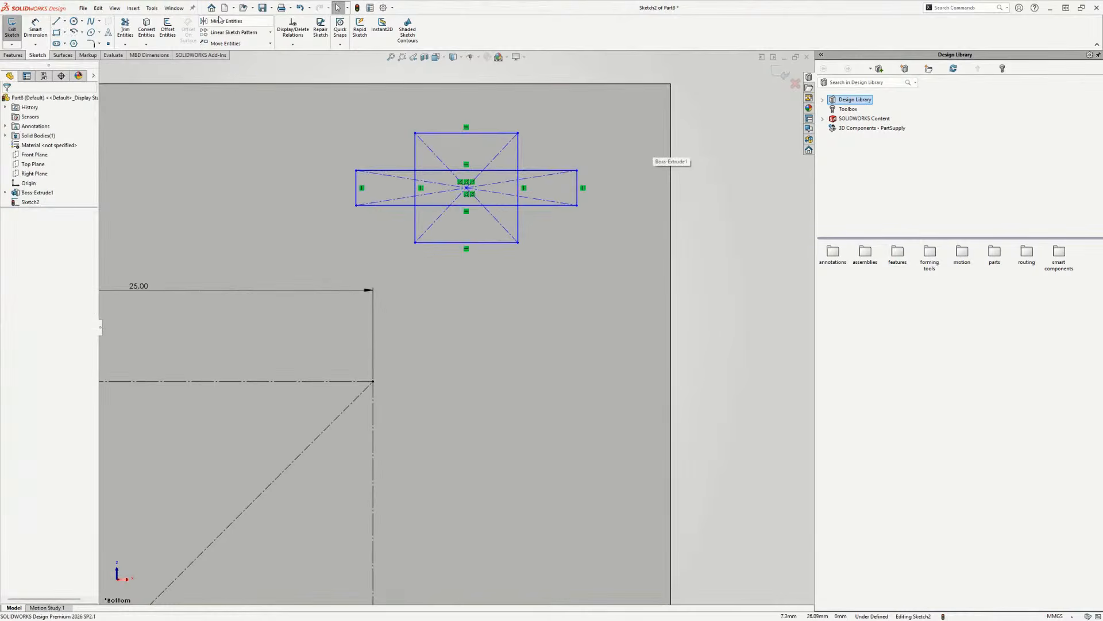
{"action": "left_click", "coordinate": [125, 28]}
{"action": "scroll", "coordinate": [477, 141], "scroll_direction": "up", "scroll_amount": 3}
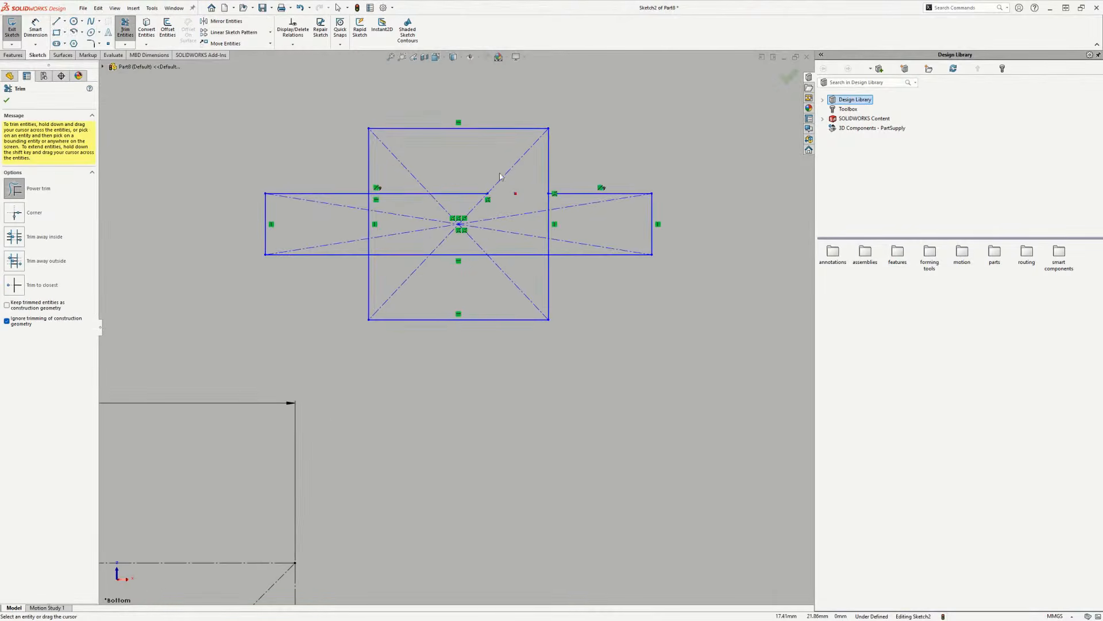
{"action": "mouse_move", "coordinate": [500, 176]}
{"action": "left_mouse_down"}
{"action": "mouse_move", "coordinate": [448, 196]}
{"action": "mouse_move", "coordinate": [400, 190]}
{"action": "left_mouse_up"}
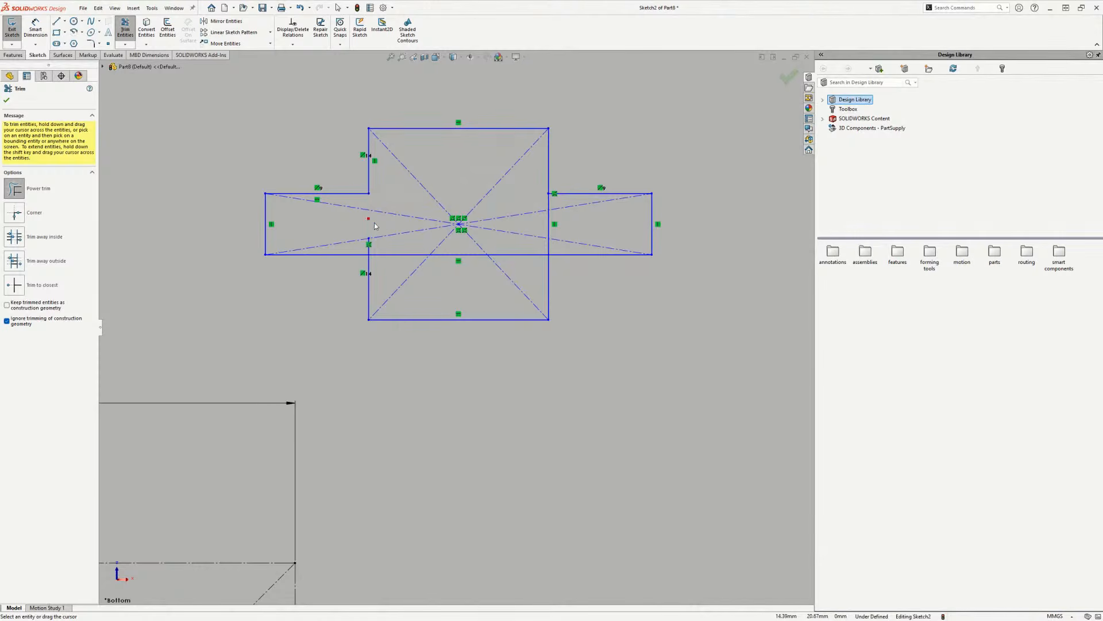
{"action": "mouse_move", "coordinate": [366, 246]}
{"action": "left_mouse_down"}
{"action": "mouse_move", "coordinate": [546, 256]}
{"action": "mouse_move", "coordinate": [569, 246]}
{"action": "mouse_move", "coordinate": [541, 225]}
{"action": "mouse_move", "coordinate": [548, 202]}
{"action": "left_mouse_up"}
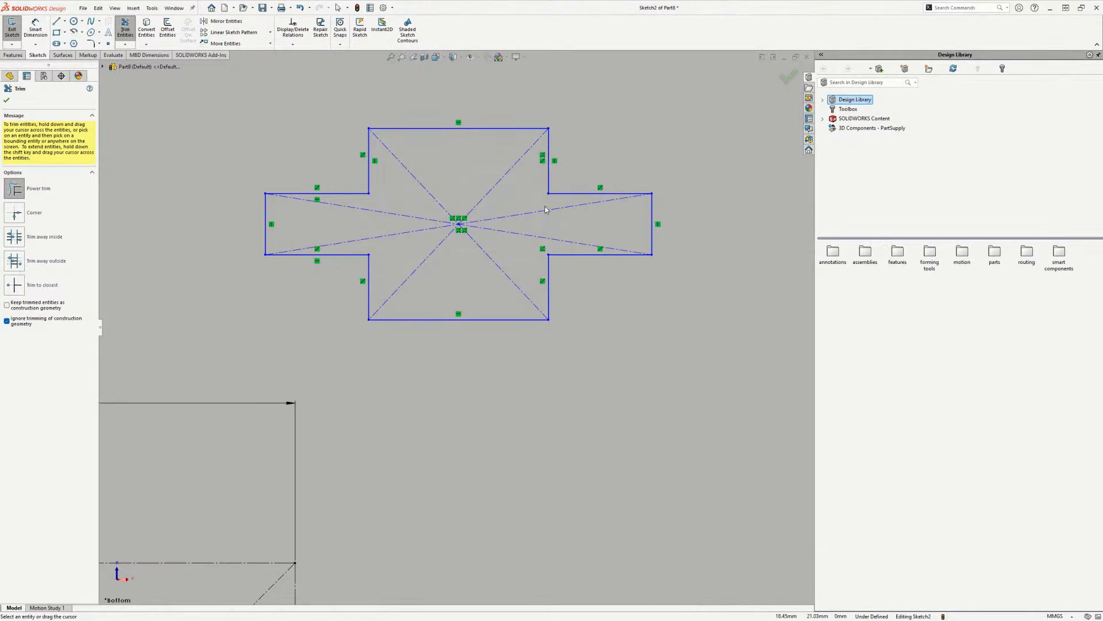
{"action": "key", "text": "Escape"}
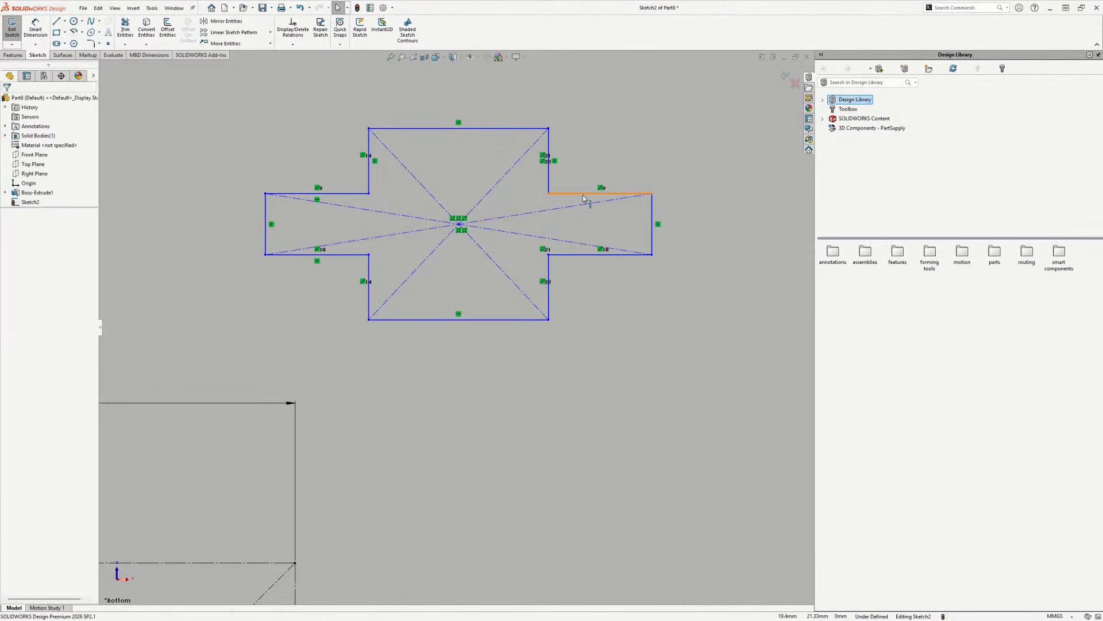
- Select the cross outline as a chain and apply an Equal relation to all its lines
{"action": "right_click", "coordinate": [599, 194]}
{"action": "left_click", "coordinate": [644, 204]}
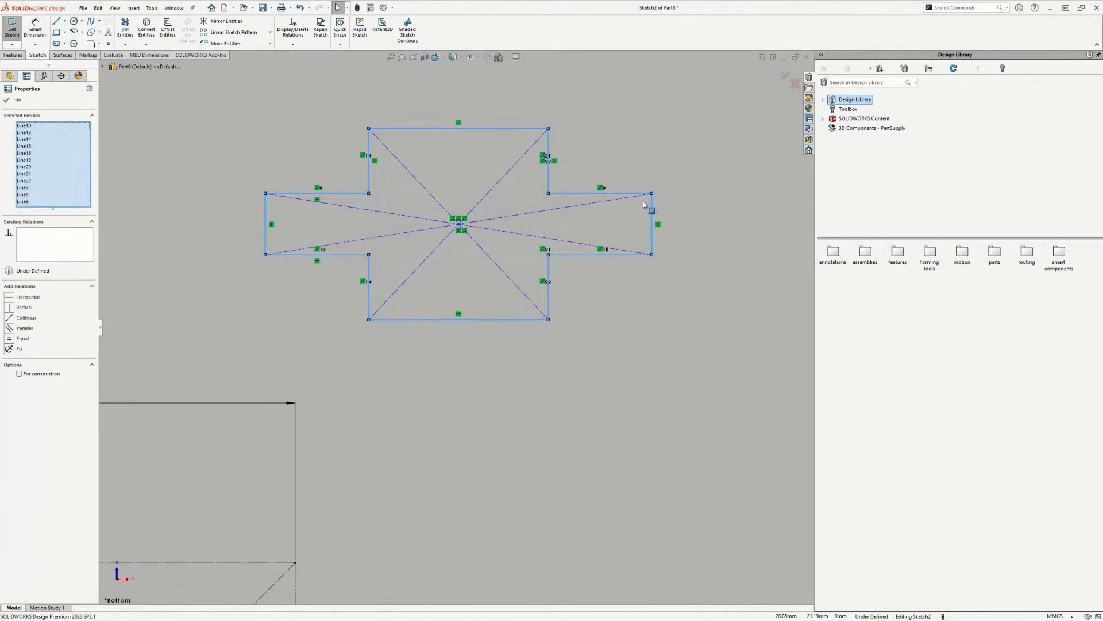
{"action": "left_click", "coordinate": [23, 338]}
- Dimension the vertical end edge of the cross's left arm to 2 mm
{"action": "left_click", "coordinate": [32, 28]}
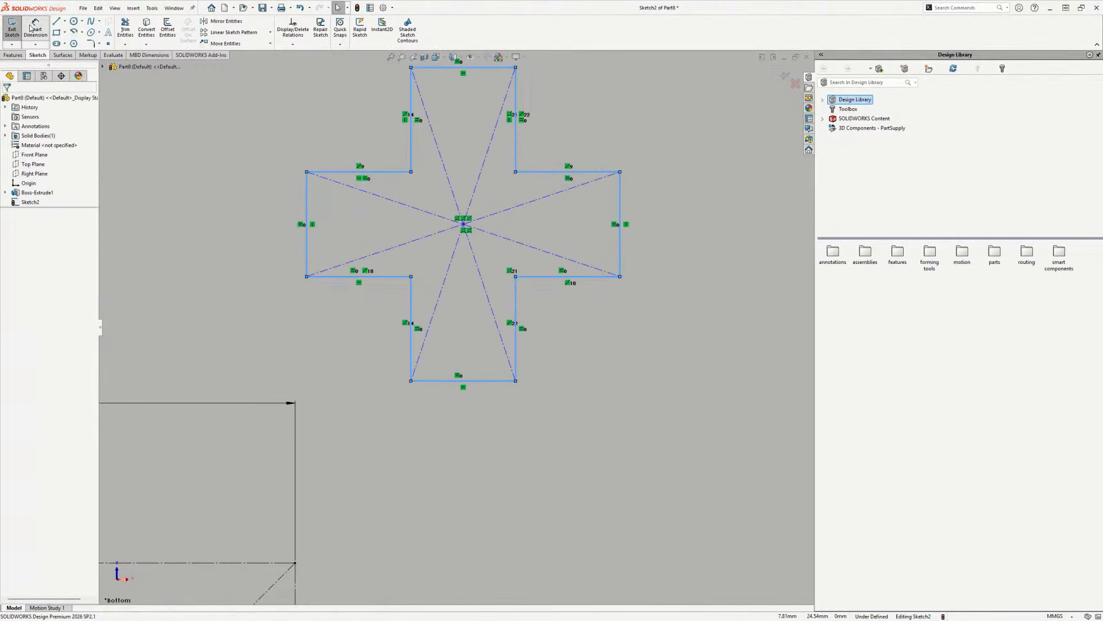
{"action": "left_click", "coordinate": [33, 28]}
{"action": "left_click", "coordinate": [305, 219]}
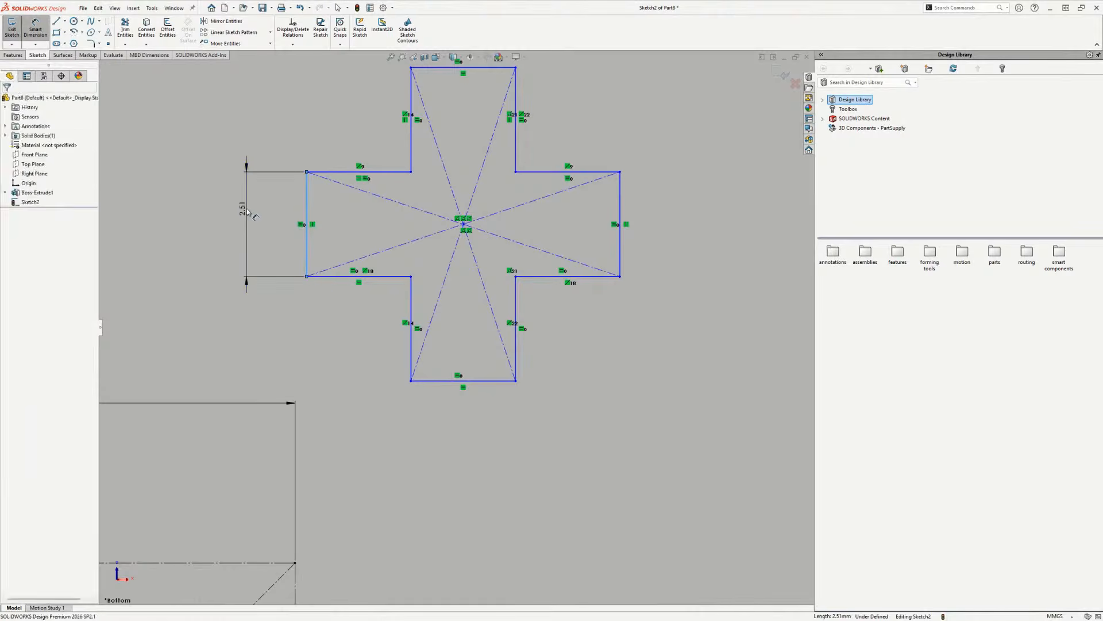
{"action": "left_click", "coordinate": [250, 213]}
{"action": "type", "text": "2"}
{"action": "key", "text": "Return"}
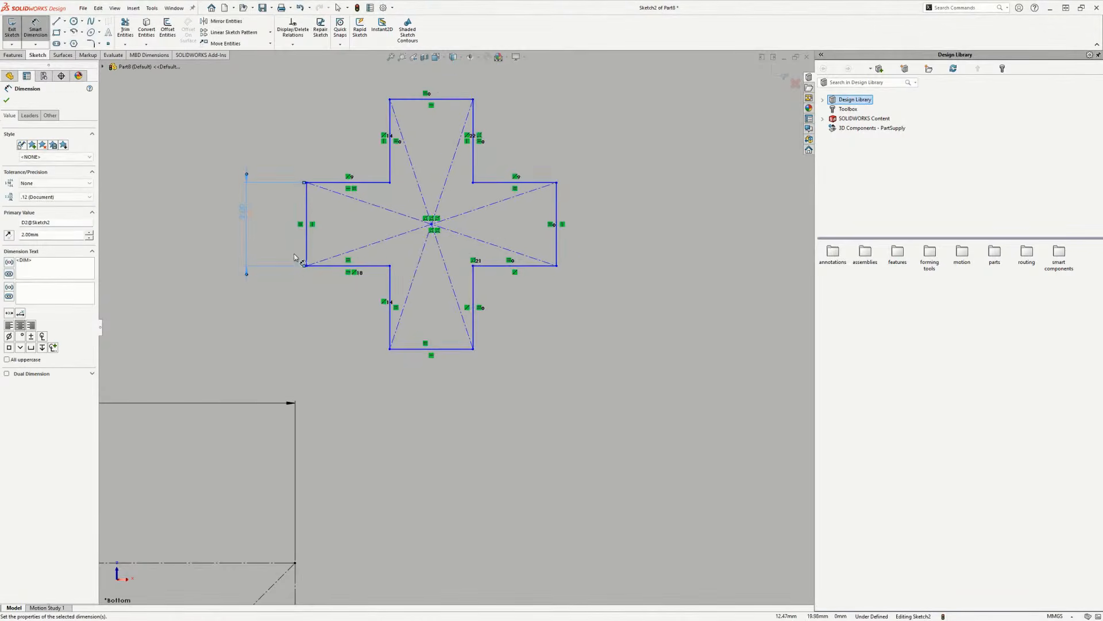
- Draw a vertical centerline from the origin to the midpoint of the construction square's top edge
{"action": "scroll", "coordinate": [307, 325], "scroll_direction": "up", "scroll_amount": 8}
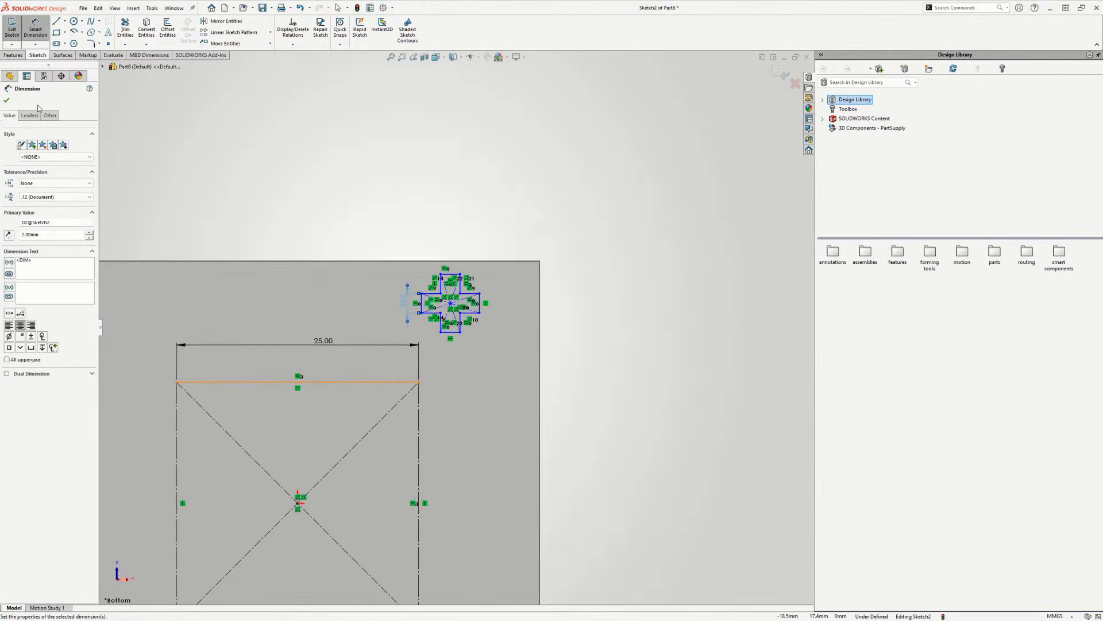
{"action": "left_click", "coordinate": [65, 20]}
{"action": "left_click", "coordinate": [77, 46]}
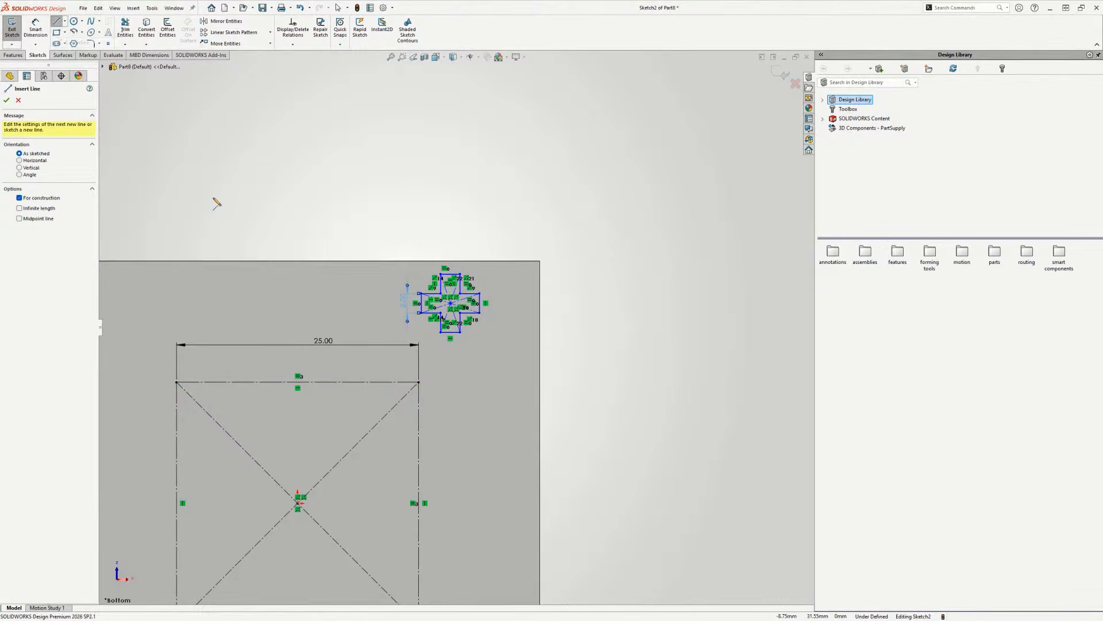
{"action": "left_click", "coordinate": [297, 499]}
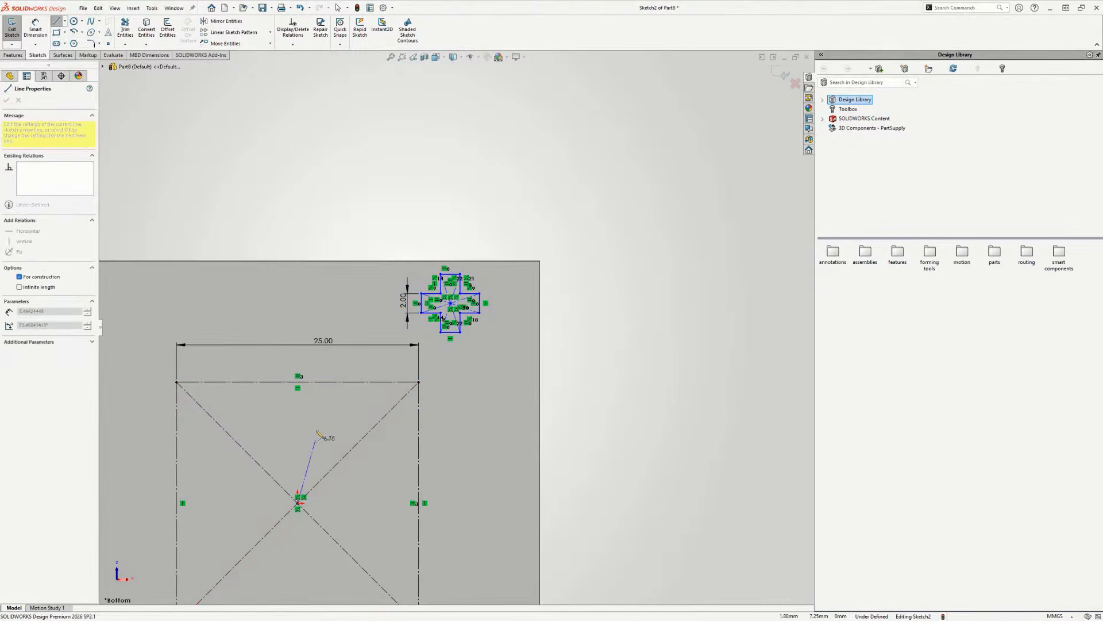
{"action": "left_click", "coordinate": [298, 381]}
{"action": "key", "text": "Escape"}
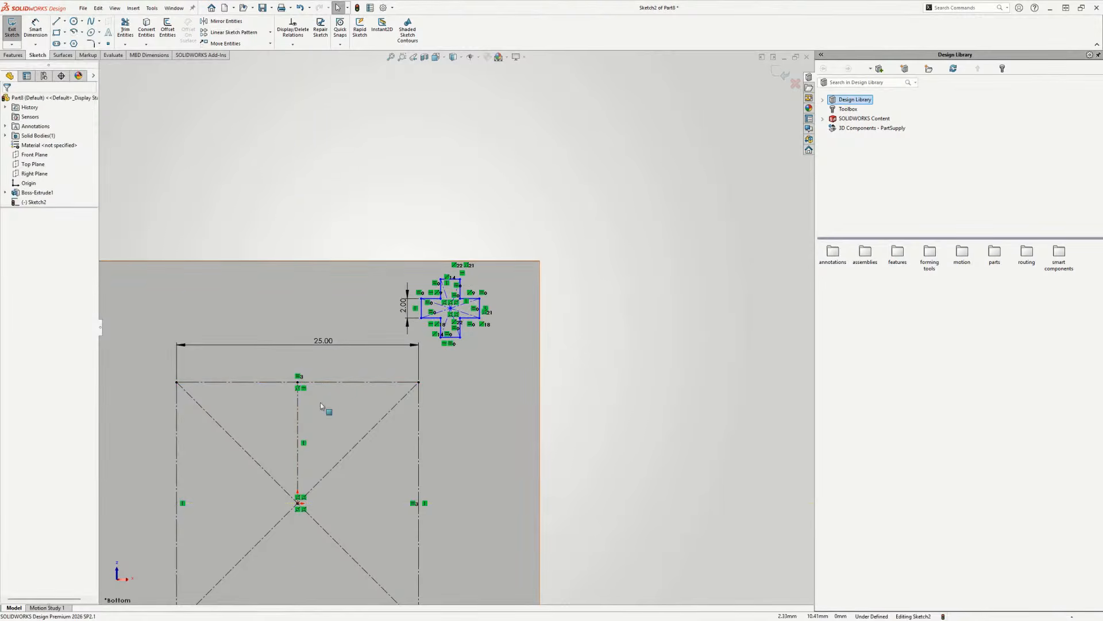
- Make the cross's centre point coincident with the midpoint of the vertical centerline
{"action": "left_click", "coordinate": [298, 442]}
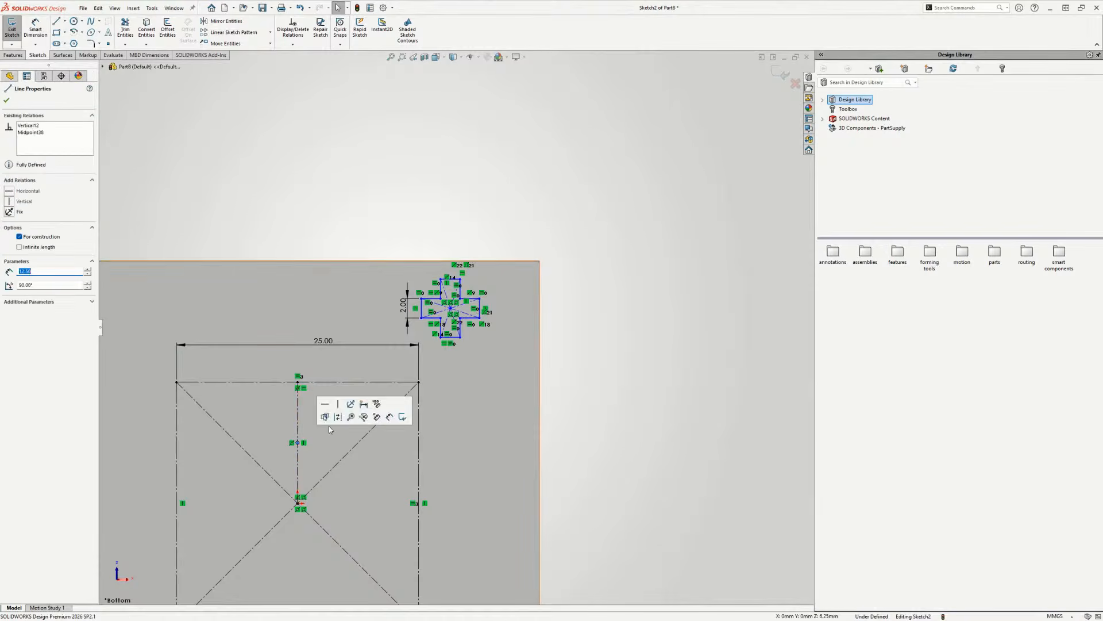
{"action": "left_click", "coordinate": [451, 309], "text": "ctrl"}
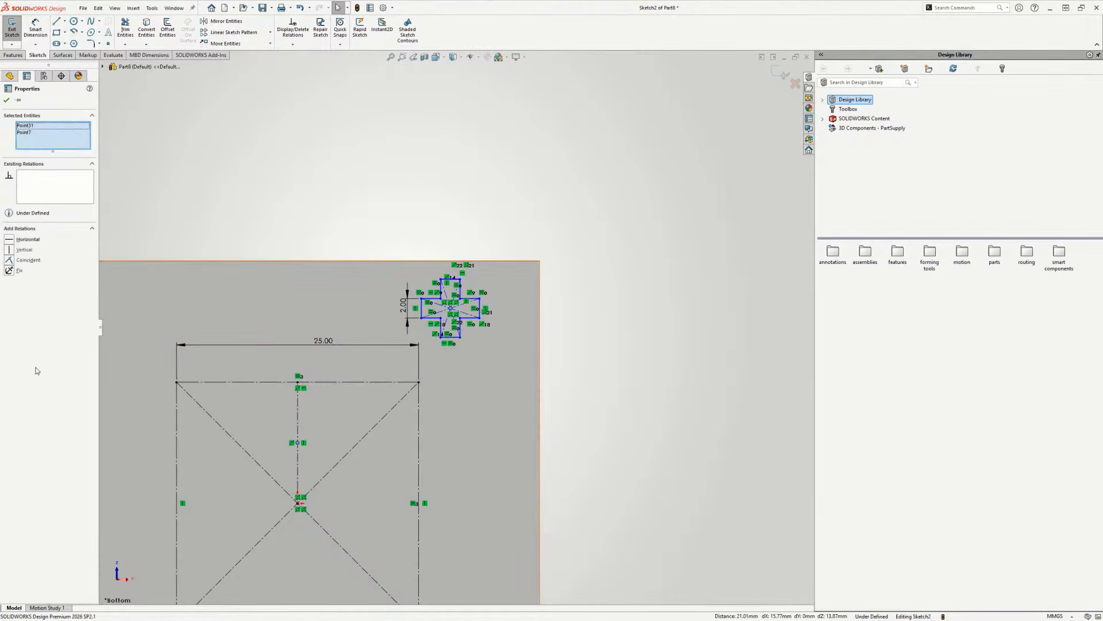
{"action": "left_click", "coordinate": [29, 260]}
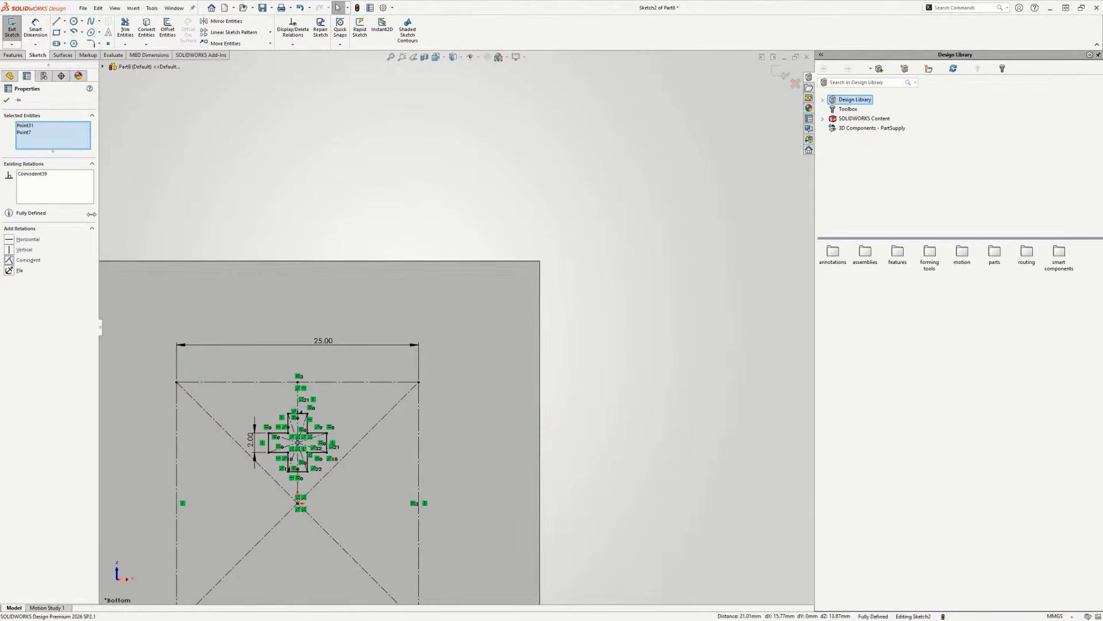
{"action": "left_click", "coordinate": [6, 101]}
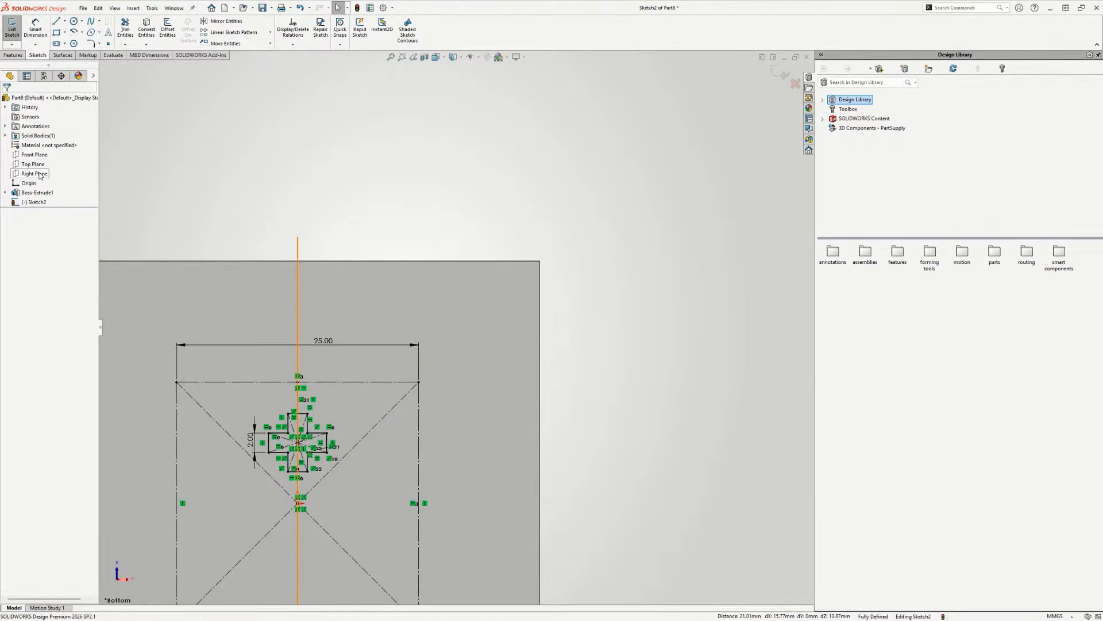
- Offset the whole cross outline outward by 0.5 mm with chain selection and an added dimension
{"action": "left_click", "coordinate": [34, 154]}
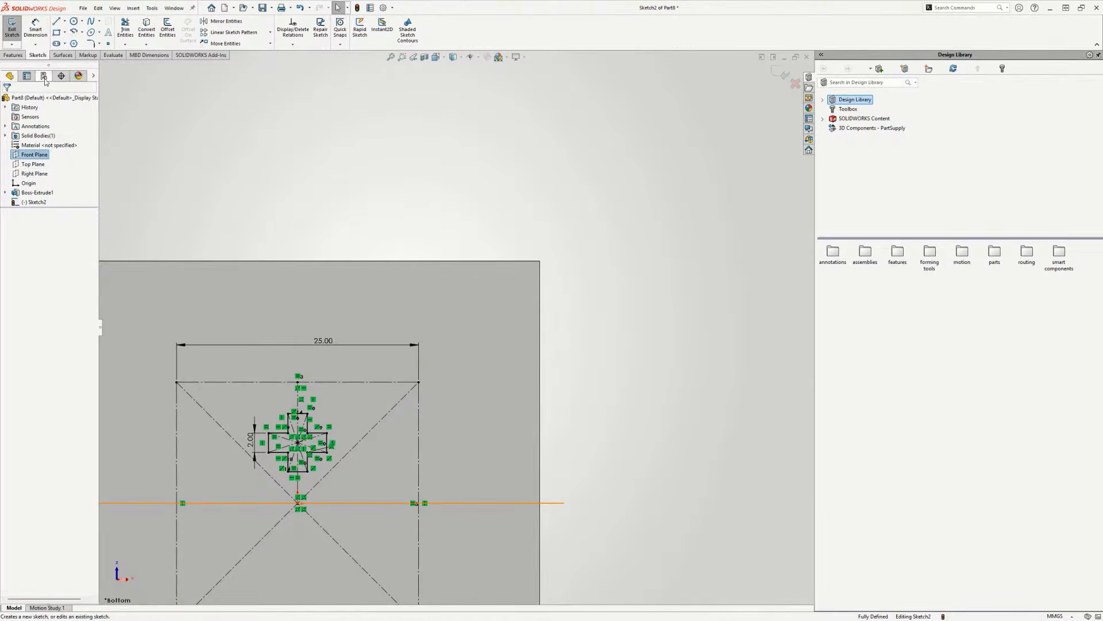
{"action": "scroll", "coordinate": [281, 435], "scroll_direction": "down", "scroll_amount": 4}
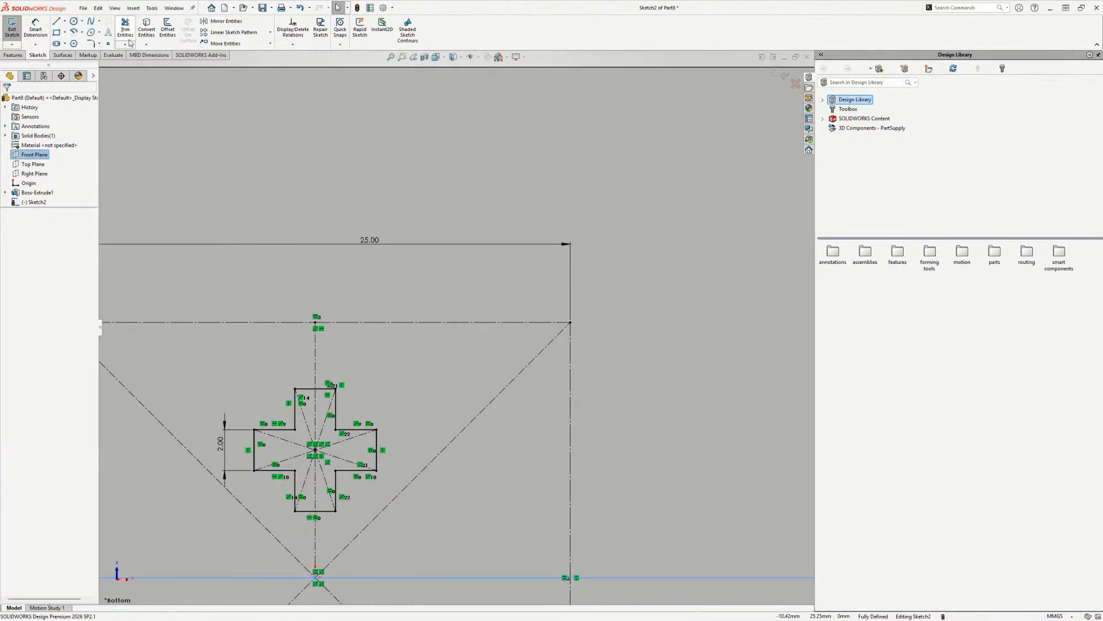
{"action": "left_click", "coordinate": [174, 25]}
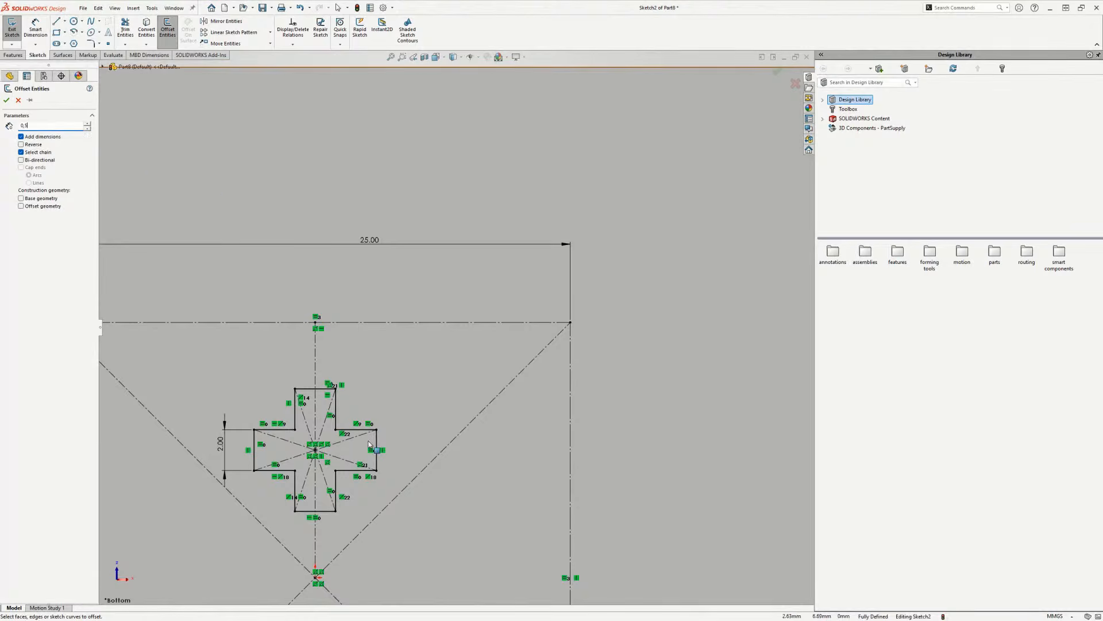
{"action": "left_click", "coordinate": [347, 432]}
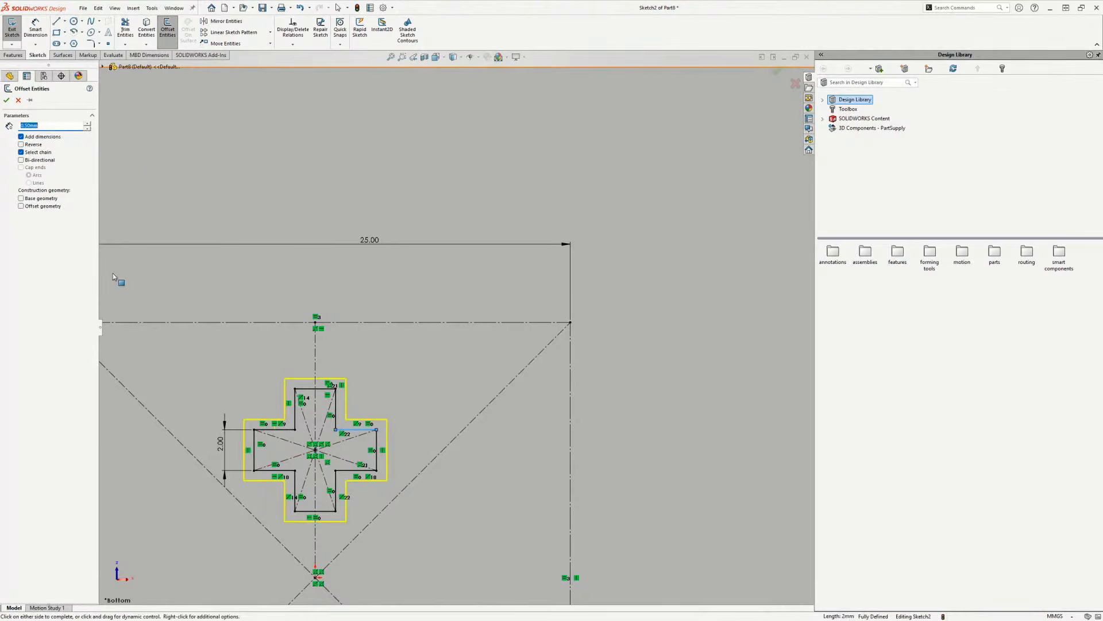
{"action": "left_click", "coordinate": [6, 100]}
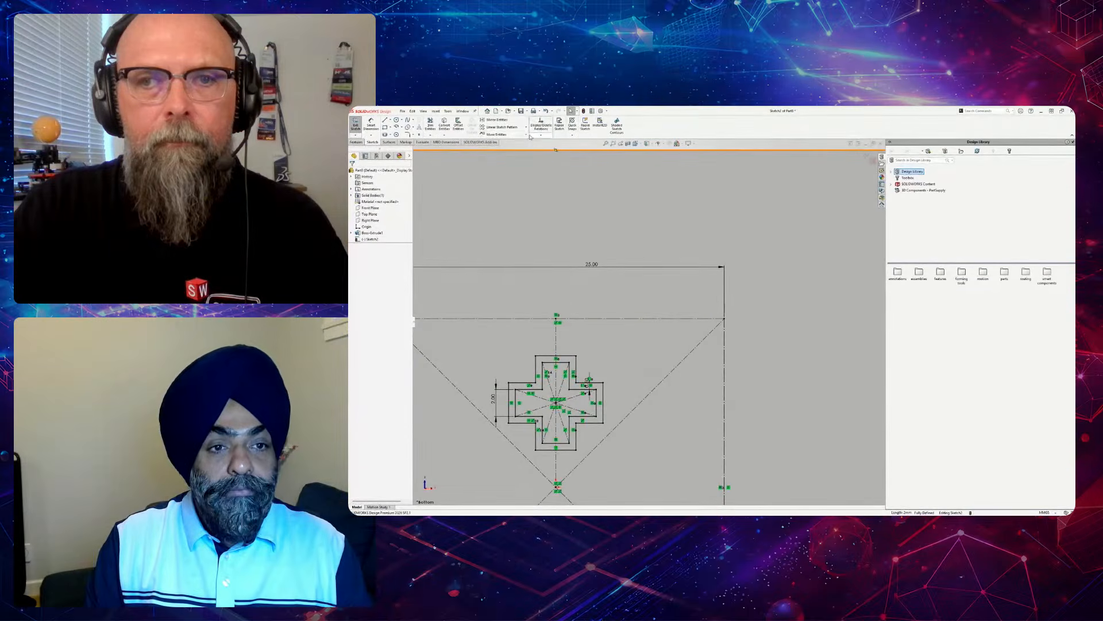
- Mirror the two cross outlines and their construction lines about the Front Plane with Copy enabled
{"action": "left_click", "coordinate": [270, 44]}
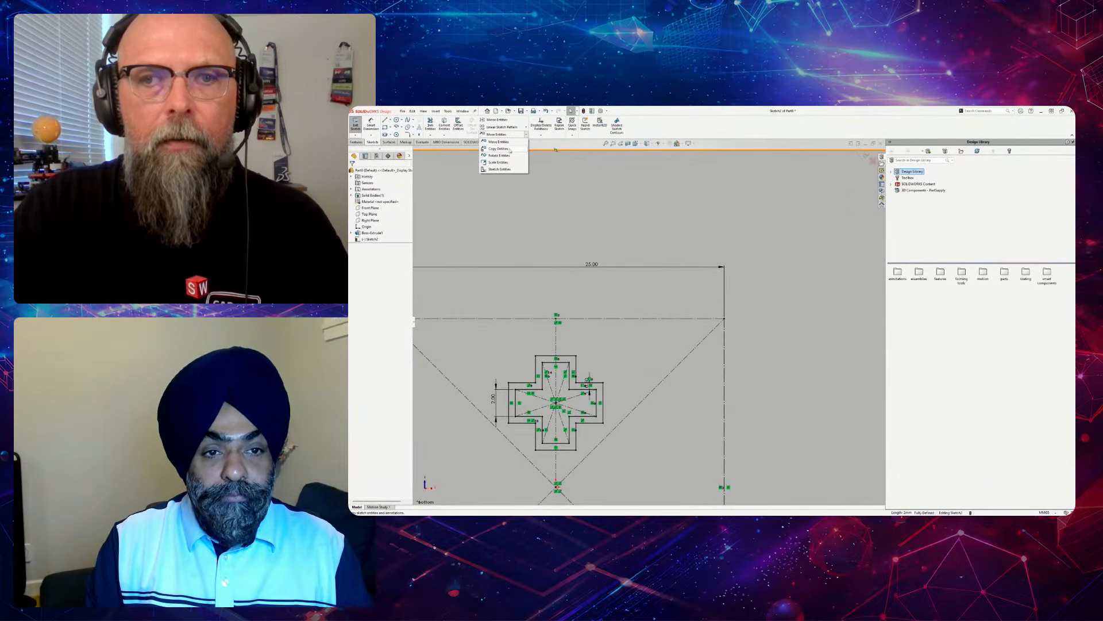
{"action": "left_click", "coordinate": [505, 141]}
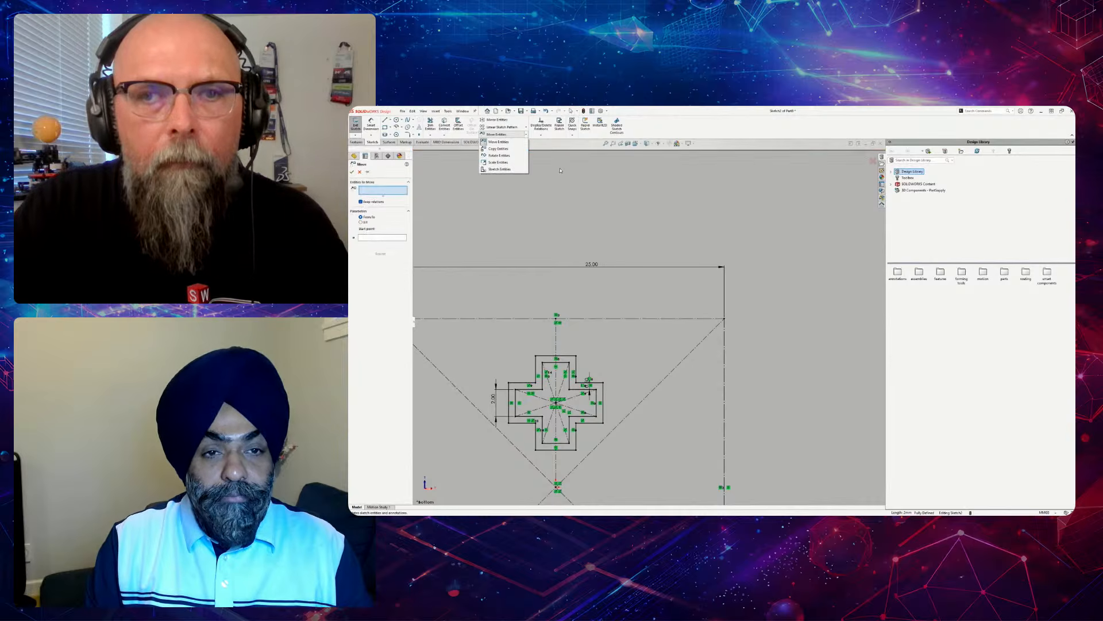
{"action": "left_click", "coordinate": [496, 119]}
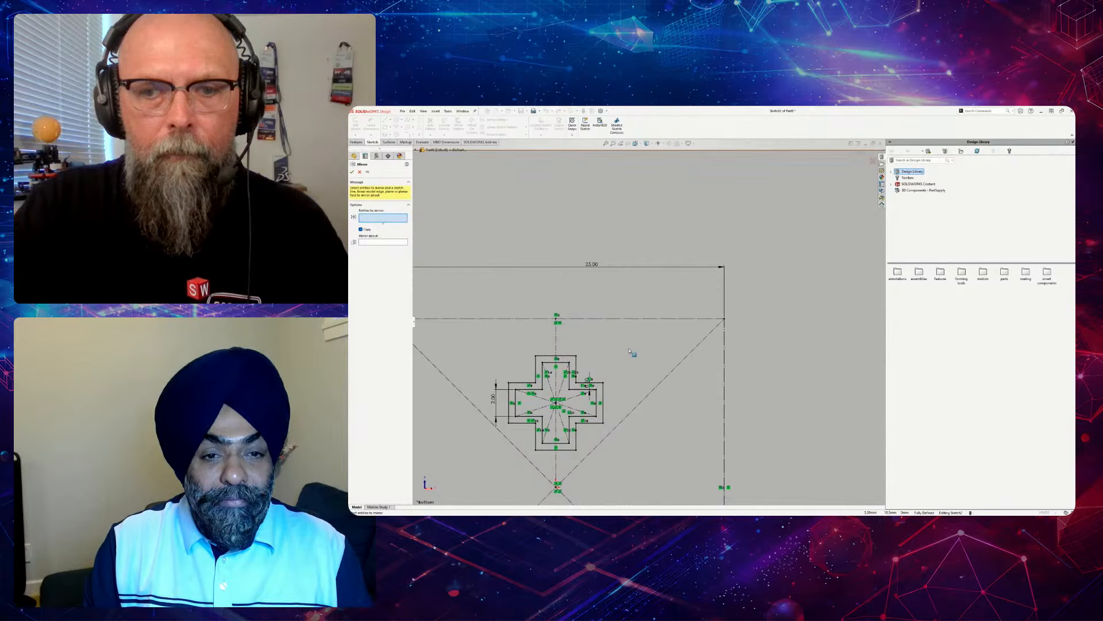
{"action": "mouse_move", "coordinate": [626, 343]}
{"action": "left_mouse_down"}
{"action": "mouse_move", "coordinate": [488, 482]}
{"action": "mouse_move", "coordinate": [493, 467]}
{"action": "left_mouse_up"}
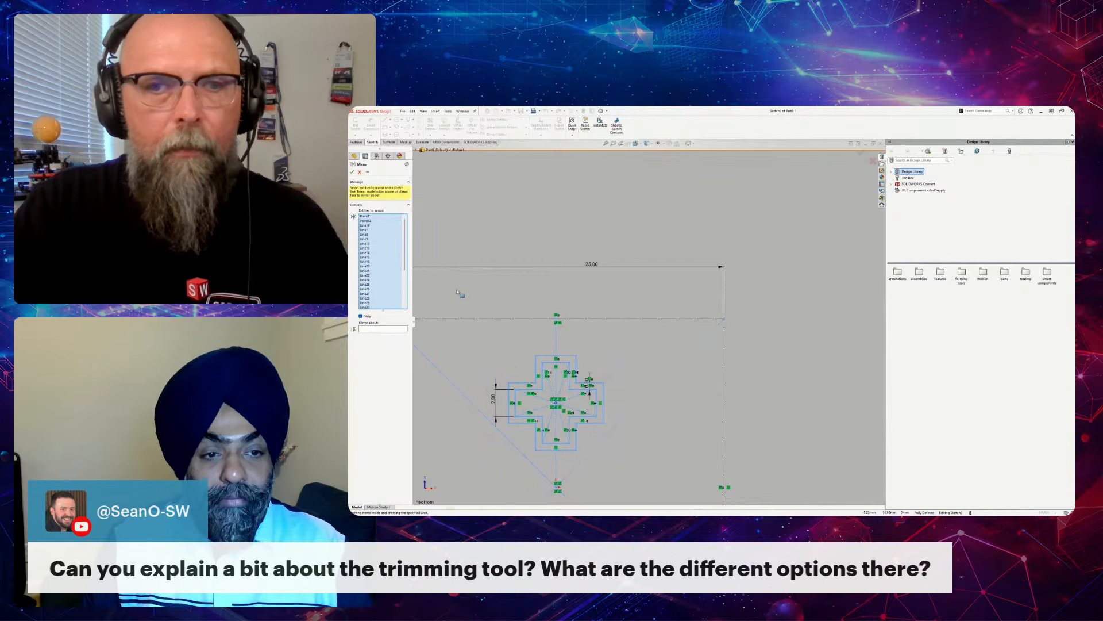
{"action": "left_click", "coordinate": [371, 330]}
{"action": "scroll", "coordinate": [557, 383], "scroll_direction": "up", "scroll_amount": 4}
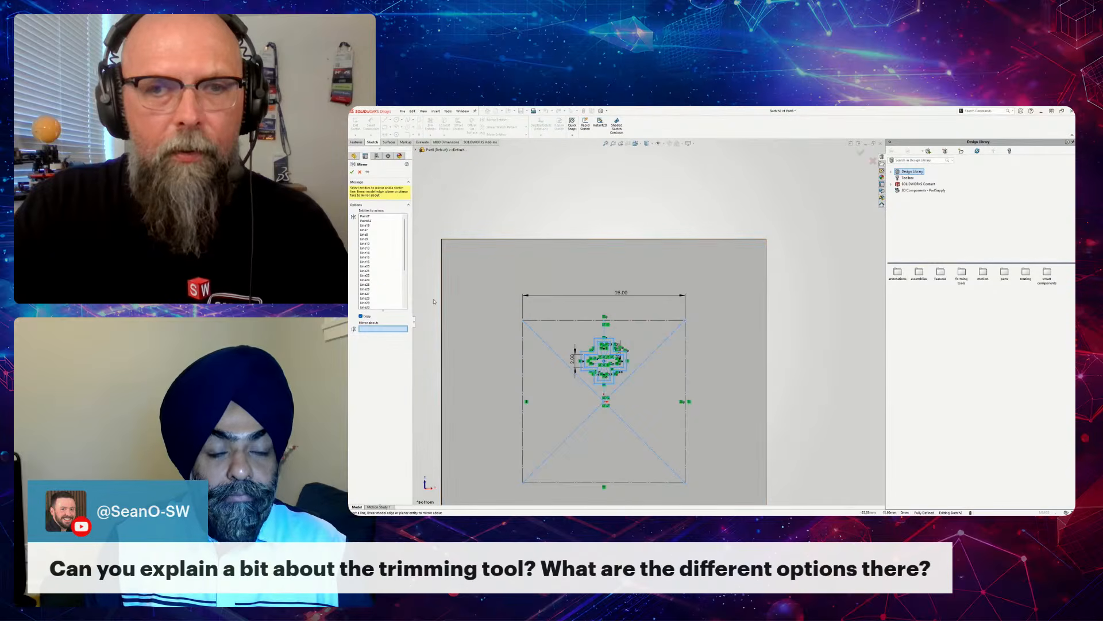
{"action": "left_click", "coordinate": [416, 150]}
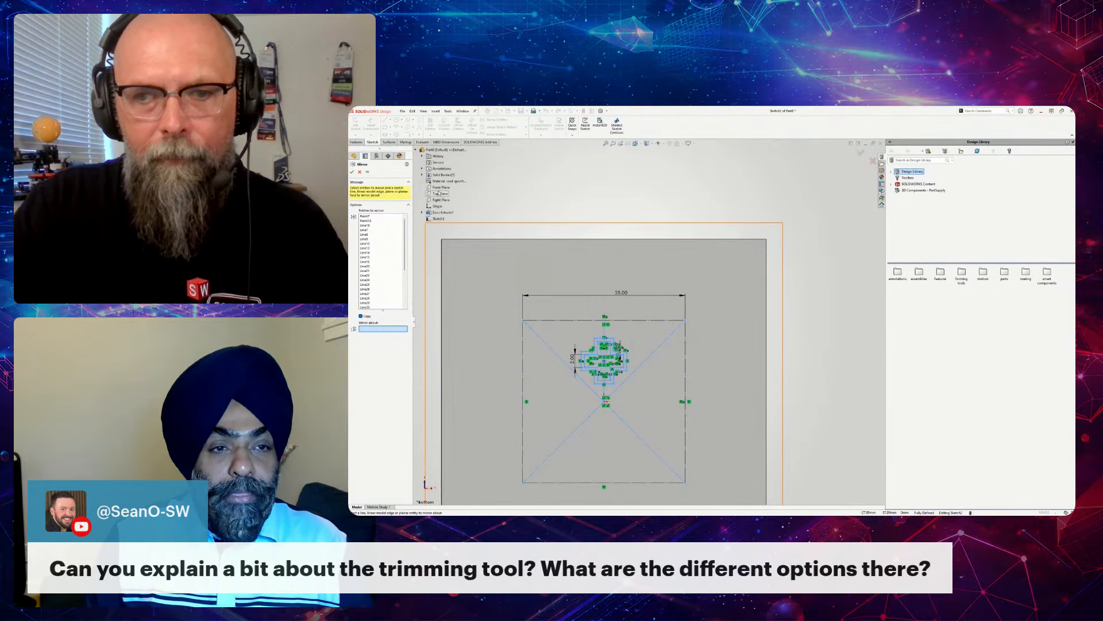
{"action": "left_click", "coordinate": [440, 187]}
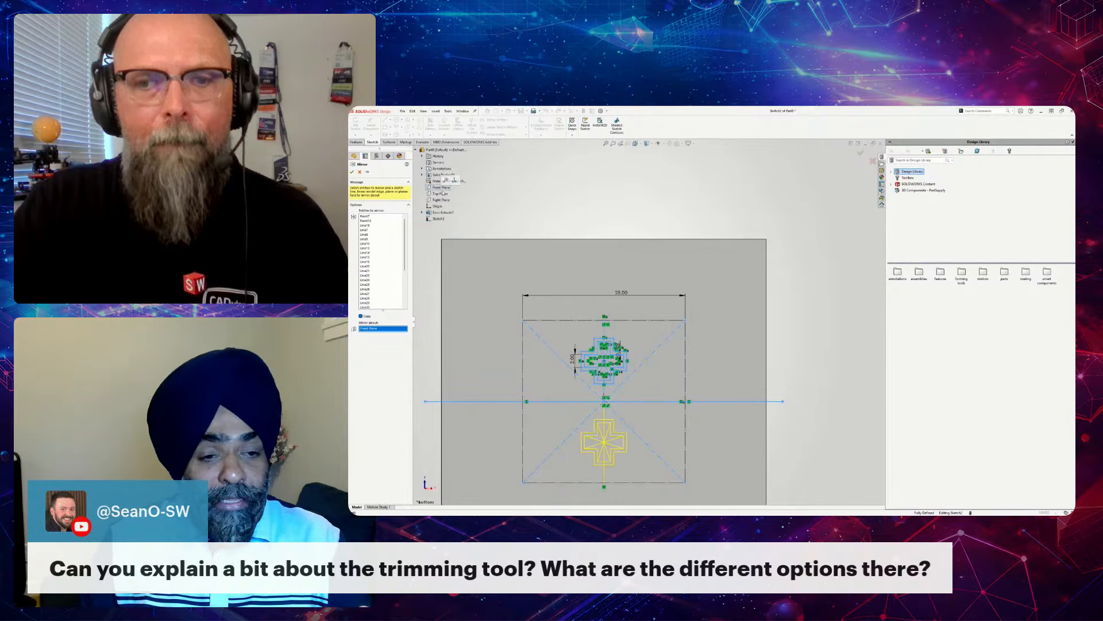
{"action": "left_click", "coordinate": [352, 171]}
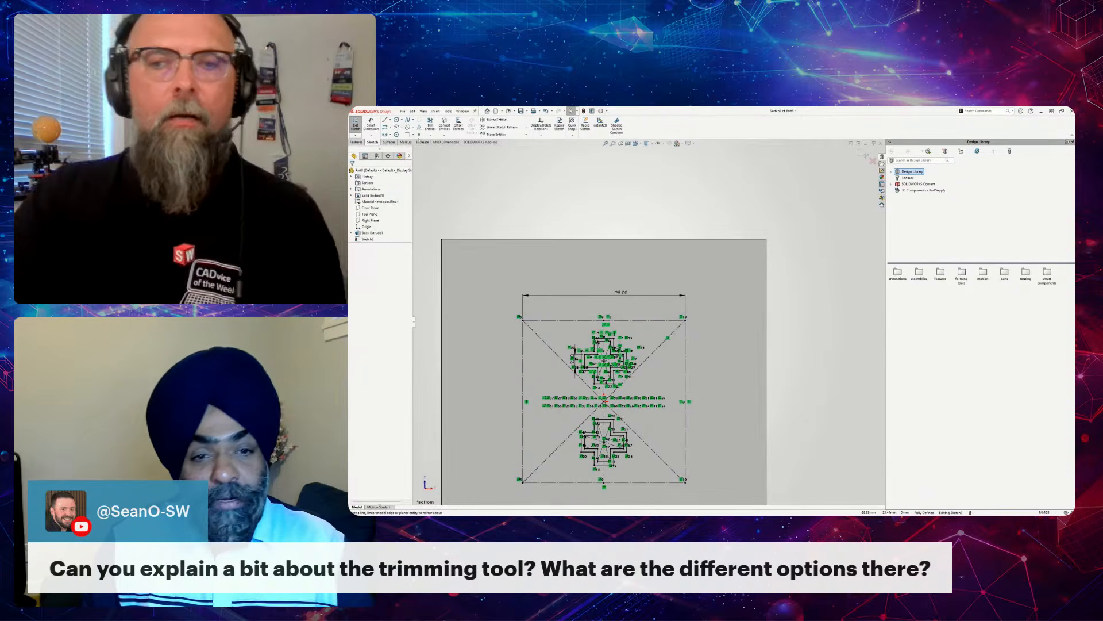
{"action": "left_click", "coordinate": [709, 367]}
{"action": "scroll", "coordinate": [709, 367], "scroll_direction": "down", "scroll_amount": 8}
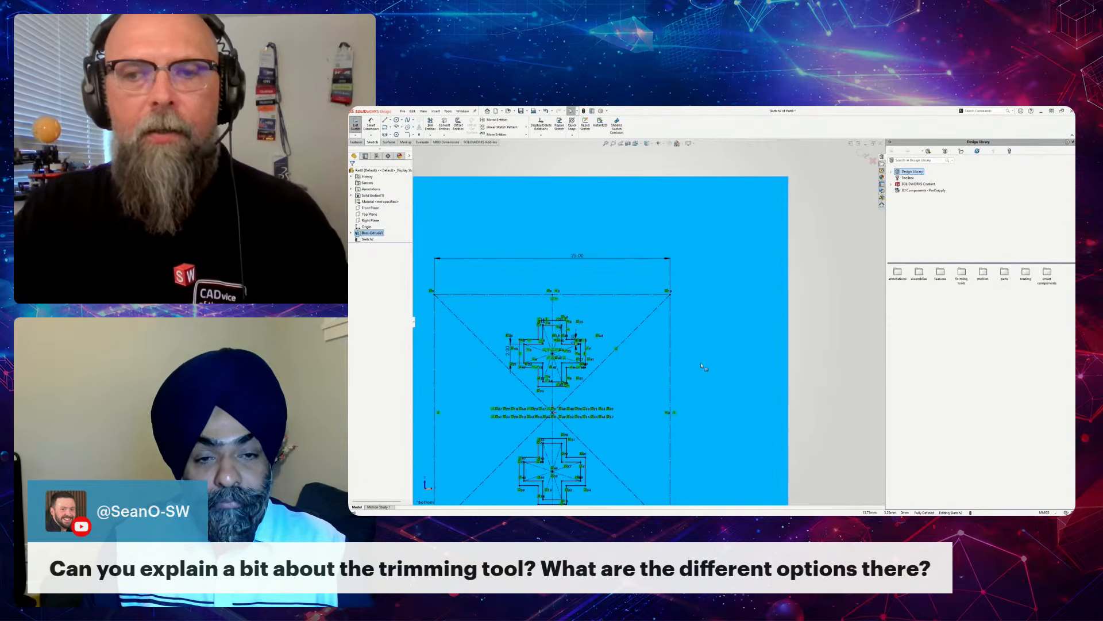
{"action": "left_click", "coordinate": [431, 124]}
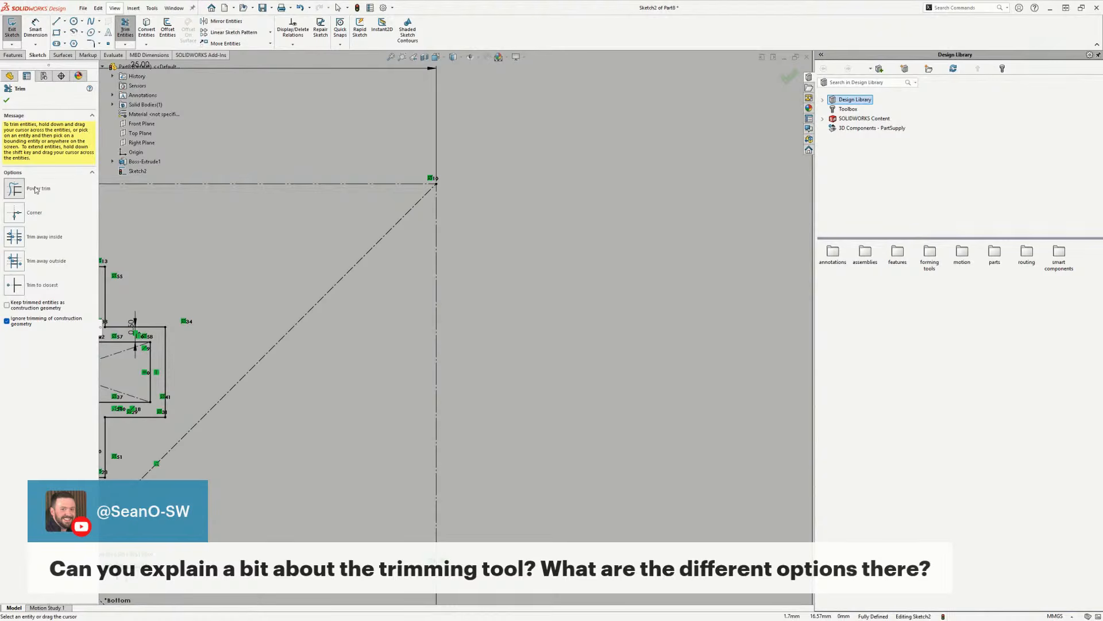
{"action": "scroll", "coordinate": [539, 270], "scroll_direction": "up", "scroll_amount": 4}
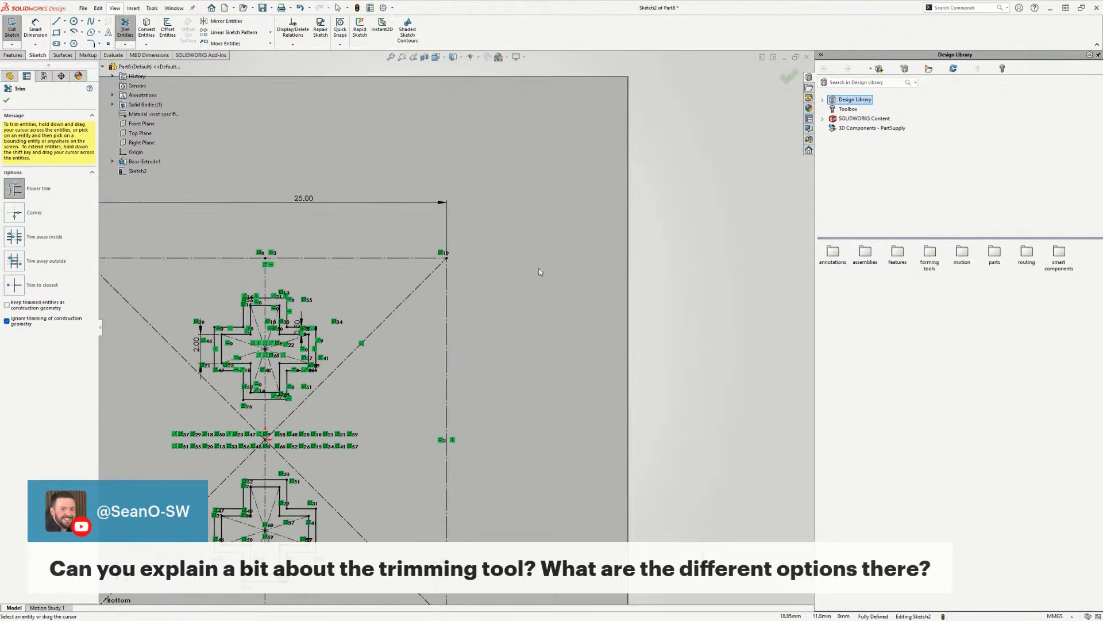
{"action": "scroll", "coordinate": [539, 269], "scroll_direction": "up", "scroll_amount": 2}
- Sketch a chain of four connected lines in the empty area beside the plate, starting with a vertical line that the third line crosses
{"action": "left_click", "coordinate": [56, 20]}
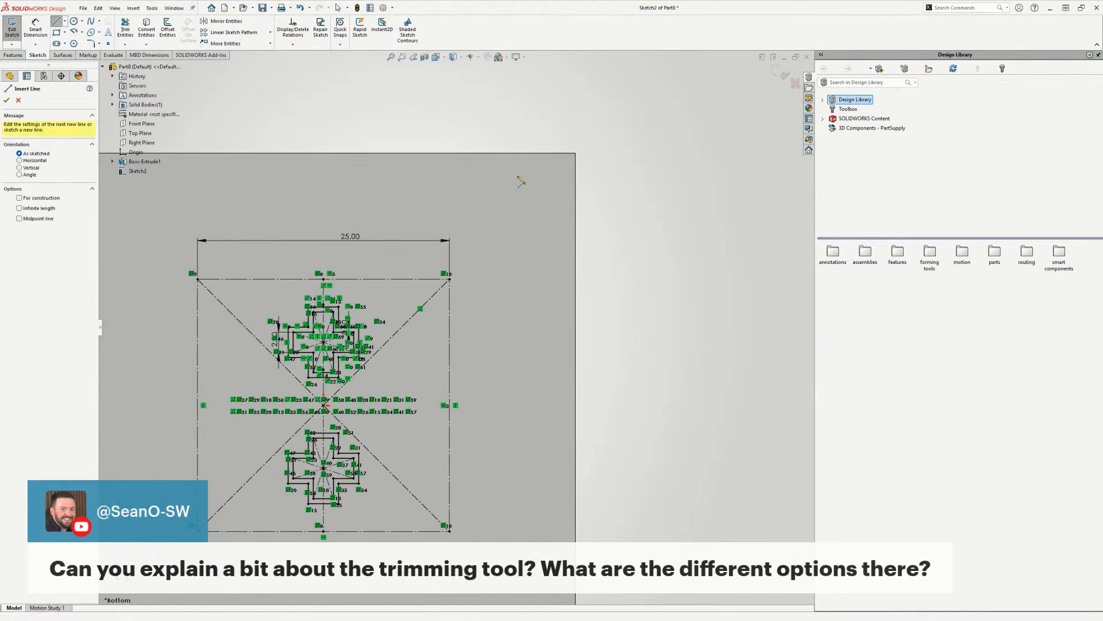
{"action": "left_click", "coordinate": [617, 205]}
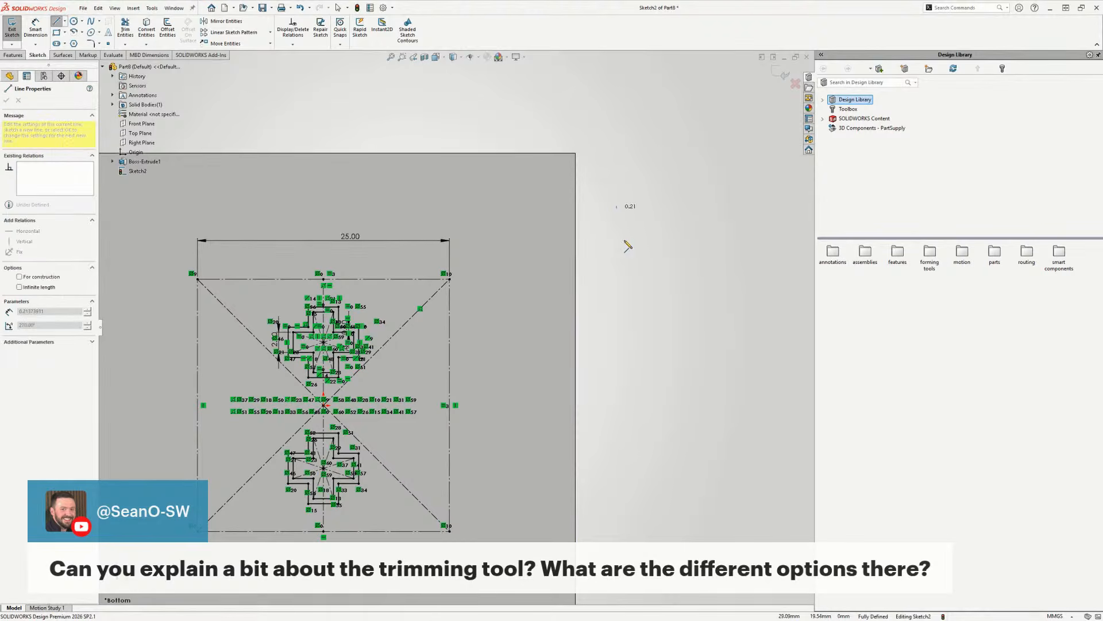
{"action": "left_click", "coordinate": [617, 272]}
{"action": "left_click", "coordinate": [657, 261]}
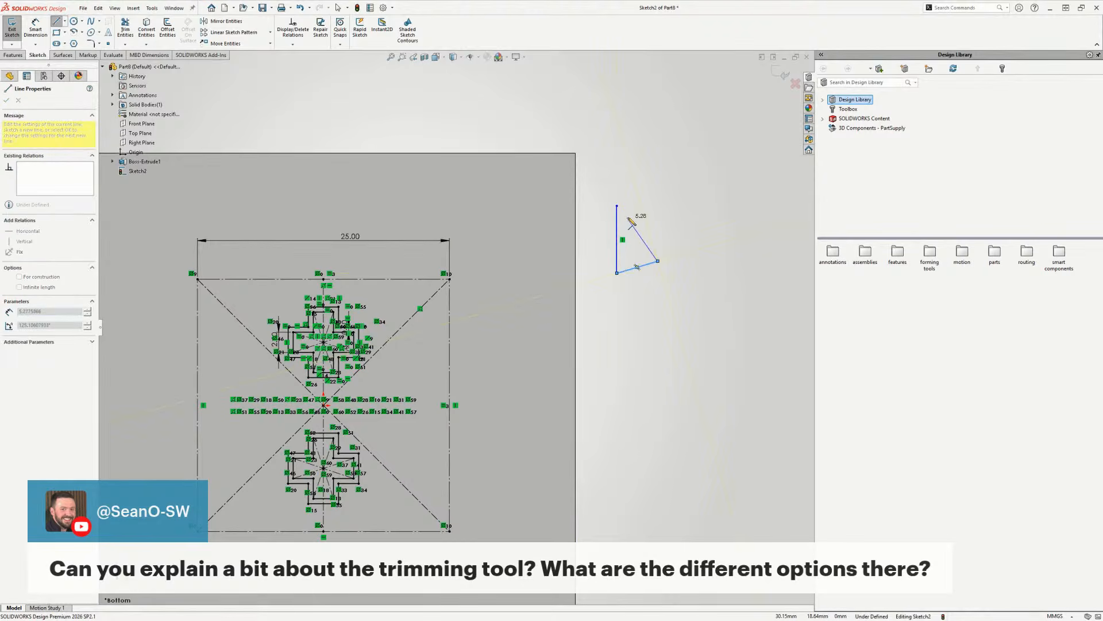
{"action": "left_click", "coordinate": [597, 217]}
{"action": "left_click", "coordinate": [607, 239]}
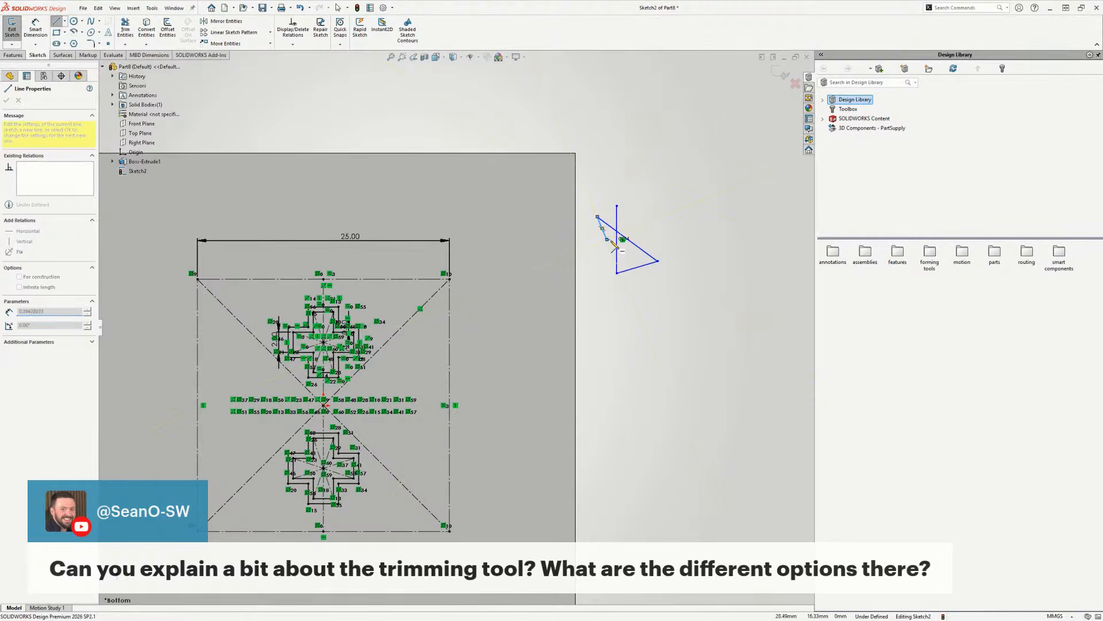
{"action": "key", "text": "Escape"}
- Power trim the end of the vertical line that sticks out above the long diagonal line
{"action": "left_click", "coordinate": [128, 36]}
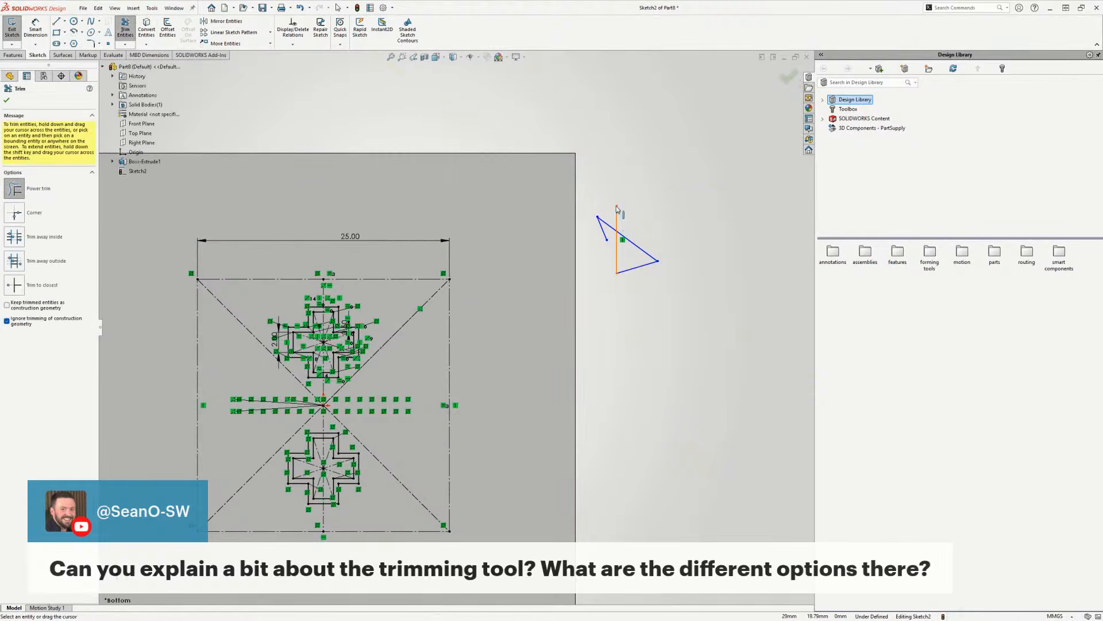
{"action": "scroll", "coordinate": [655, 229], "scroll_direction": "down", "scroll_amount": 5}
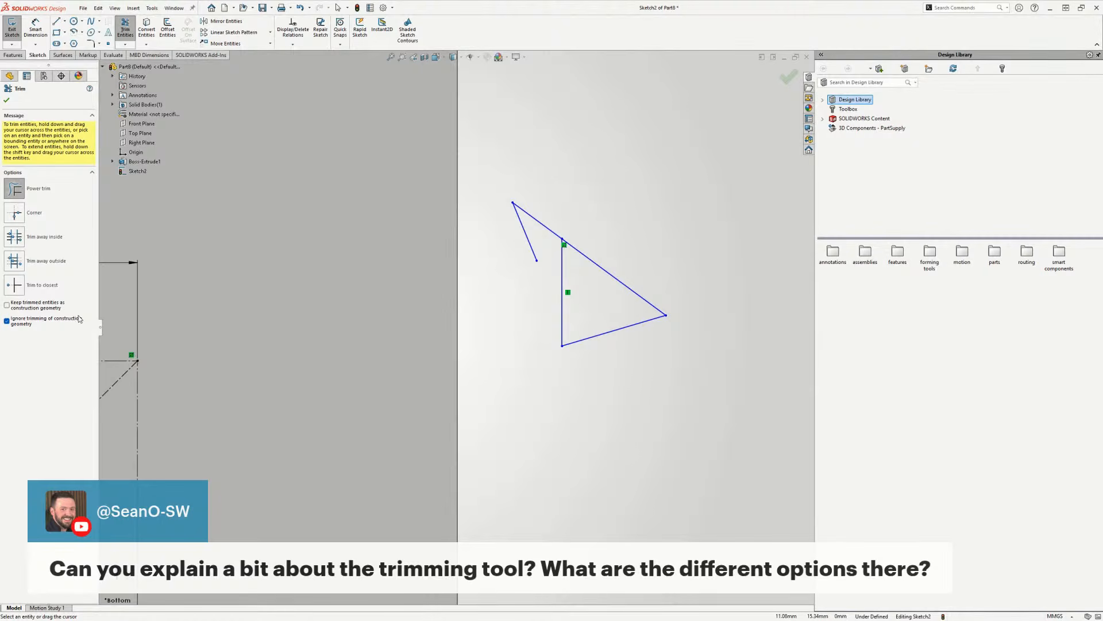
- Try the Corner trim on the long diagonal and the vertical line, and undo it
{"action": "left_click", "coordinate": [23, 221]}
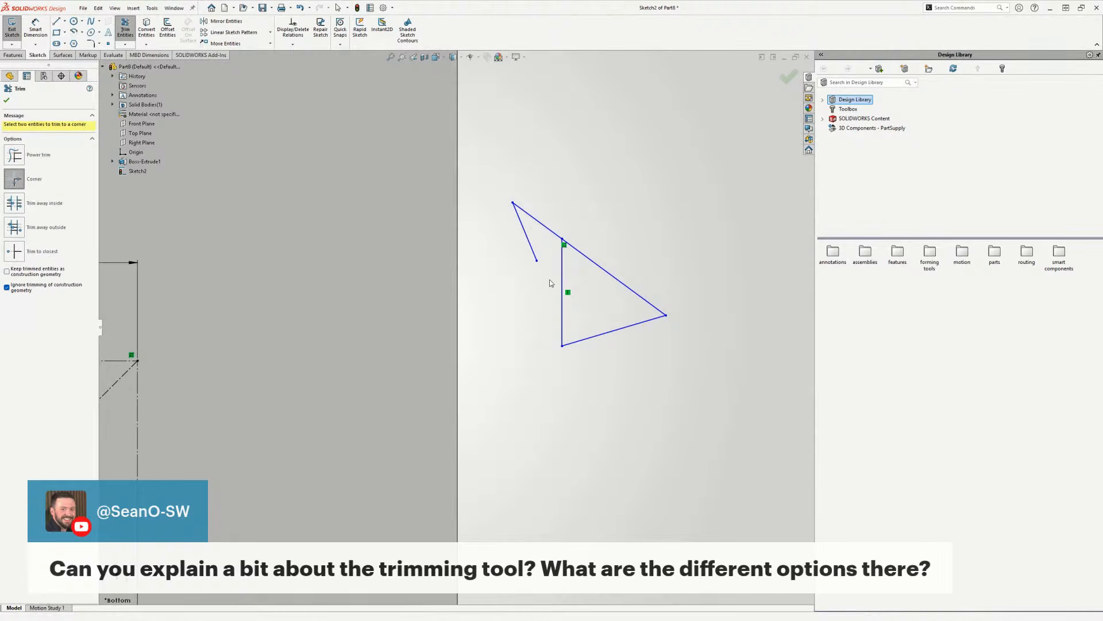
{"action": "left_click", "coordinate": [546, 230]}
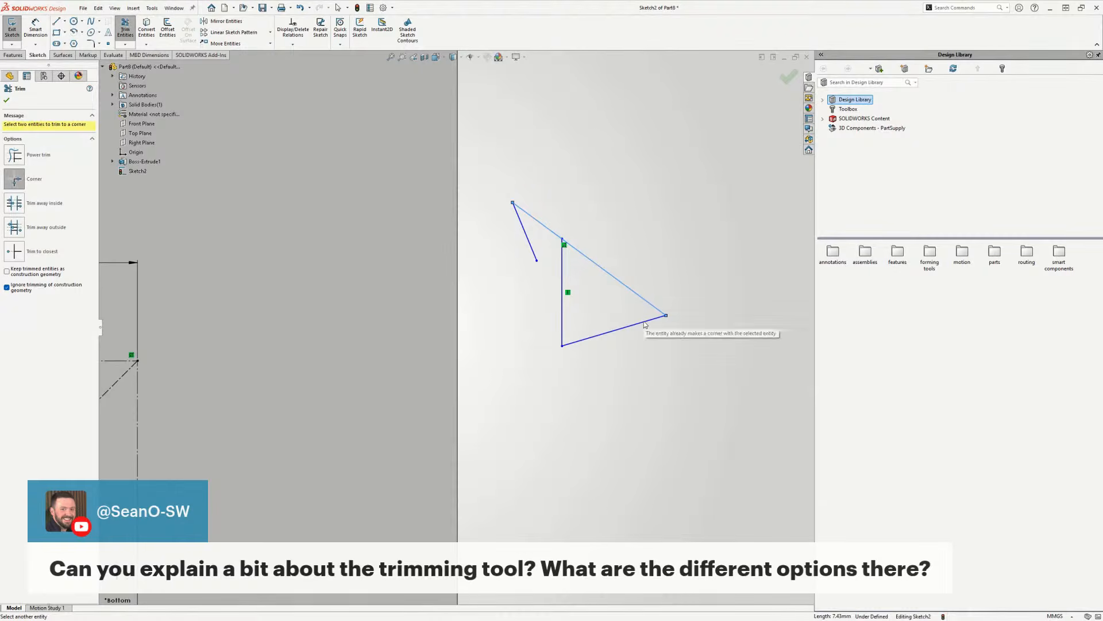
{"action": "left_click", "coordinate": [566, 283]}
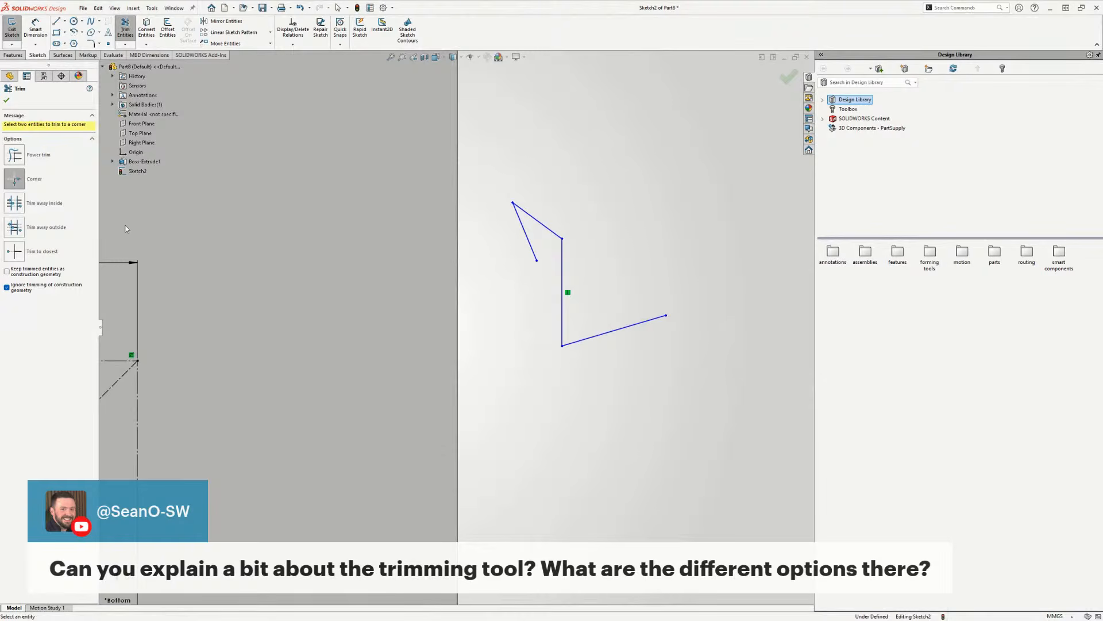
{"action": "key", "text": "Escape"}
{"action": "key", "text": "ctrl+z"}
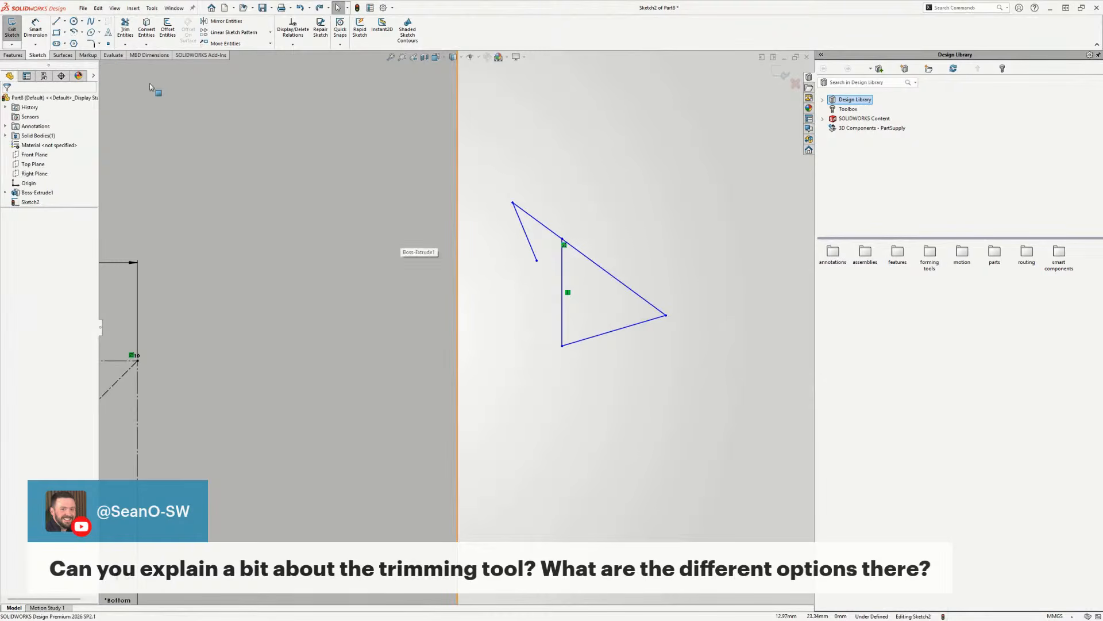
{"action": "left_click", "coordinate": [125, 29]}
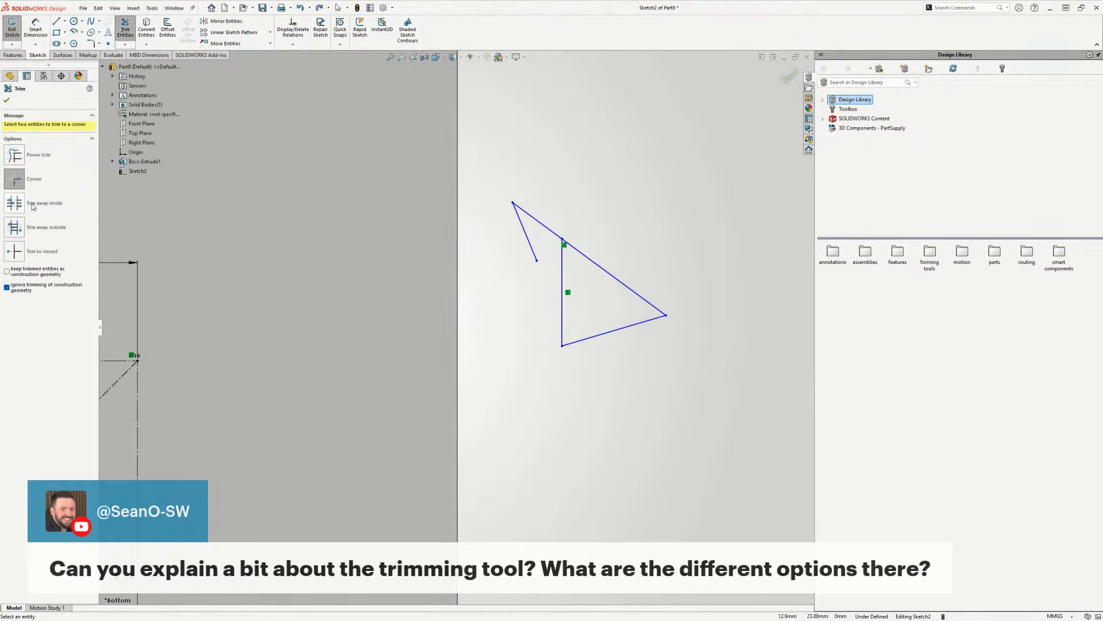
{"action": "left_click", "coordinate": [14, 203]}
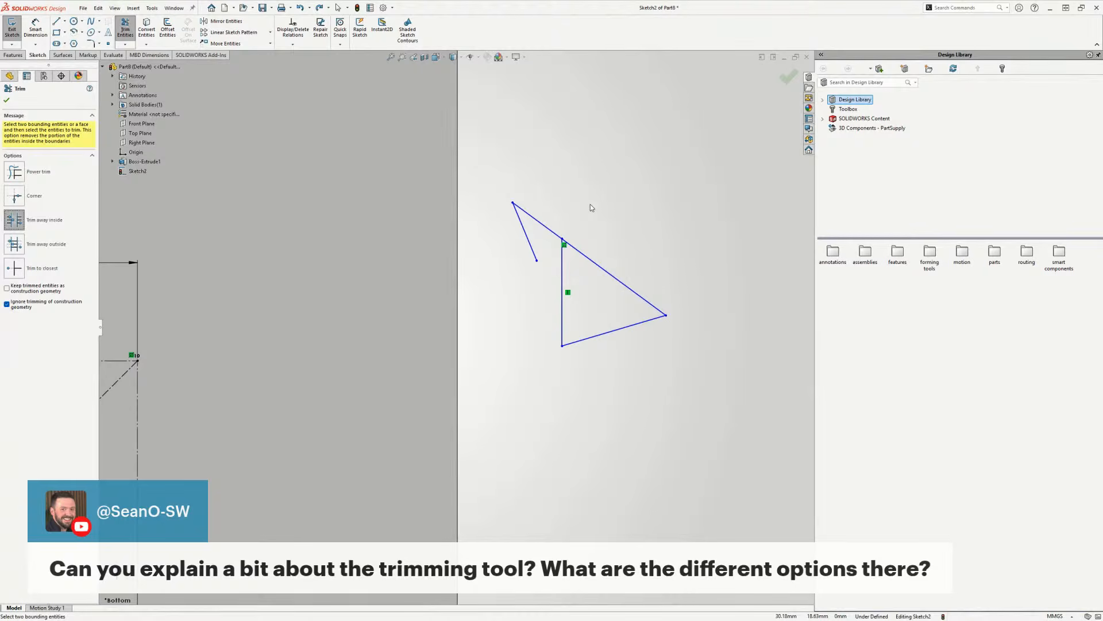
{"action": "key", "text": "Escape"}
{"action": "left_click", "coordinate": [563, 239]}
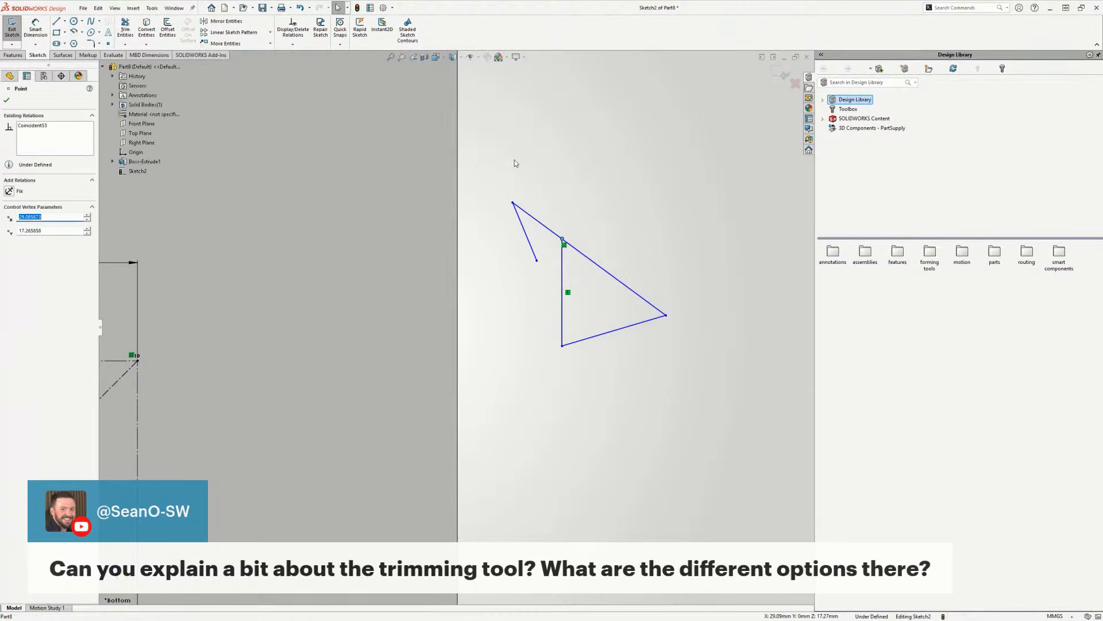
- Sketch a short slanted line ending on the vertical line and a nearly vertical line about 6.8 mm long crossing the triangle
{"action": "left_click", "coordinate": [56, 21]}
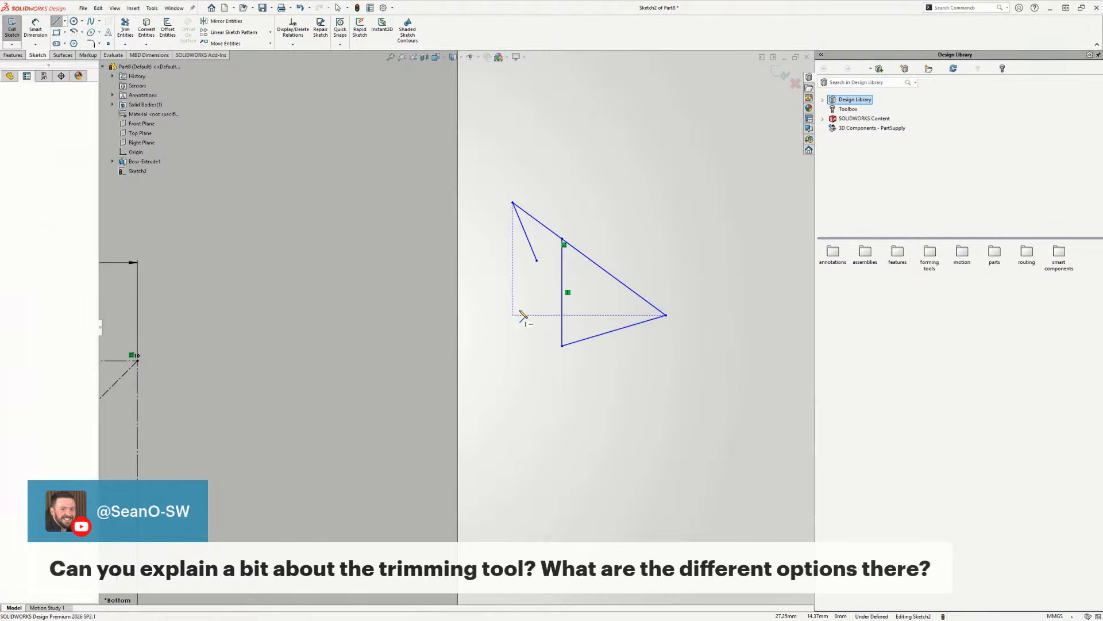
{"action": "left_click", "coordinate": [512, 314]}
{"action": "left_click", "coordinate": [561, 296]}
{"action": "key", "text": "Escape"}
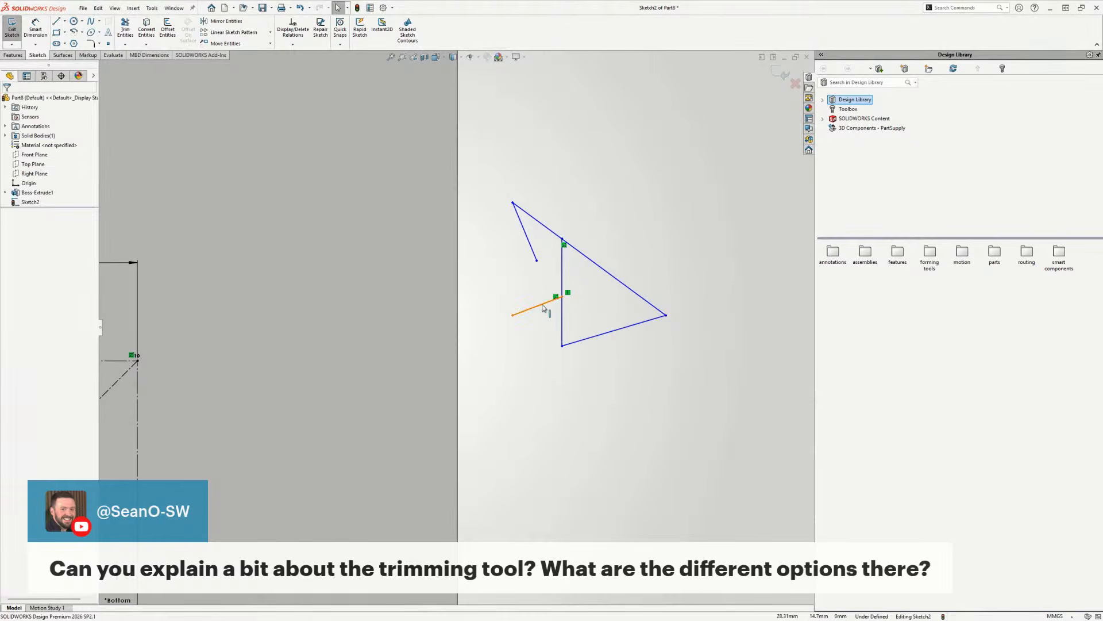
{"action": "left_click", "coordinate": [513, 315]}
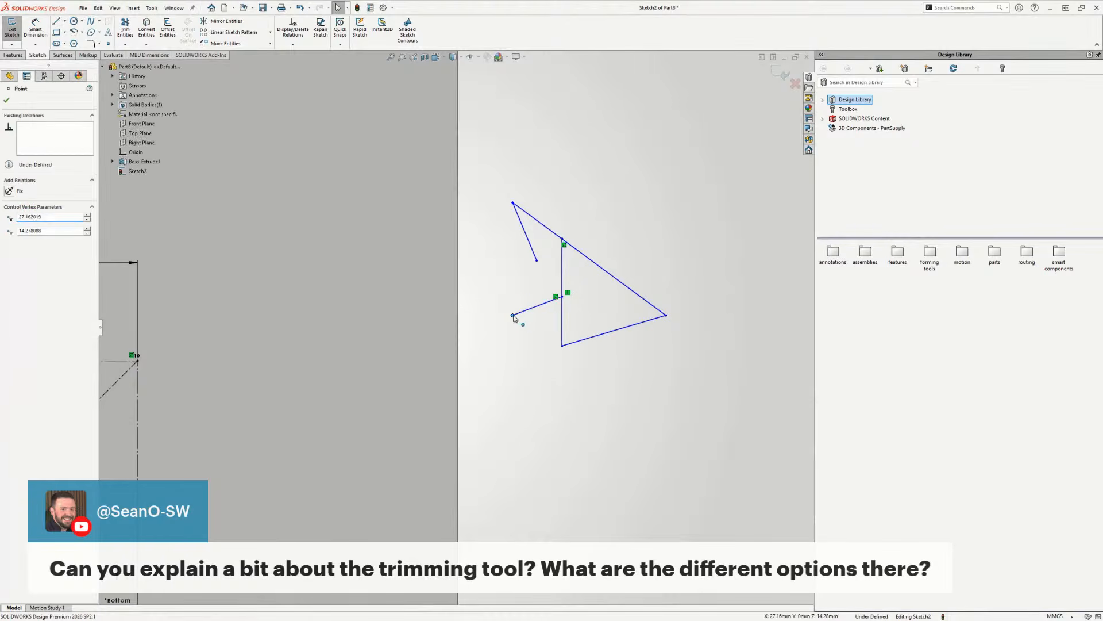
{"action": "left_click", "coordinate": [56, 21]}
{"action": "left_click", "coordinate": [620, 360]}
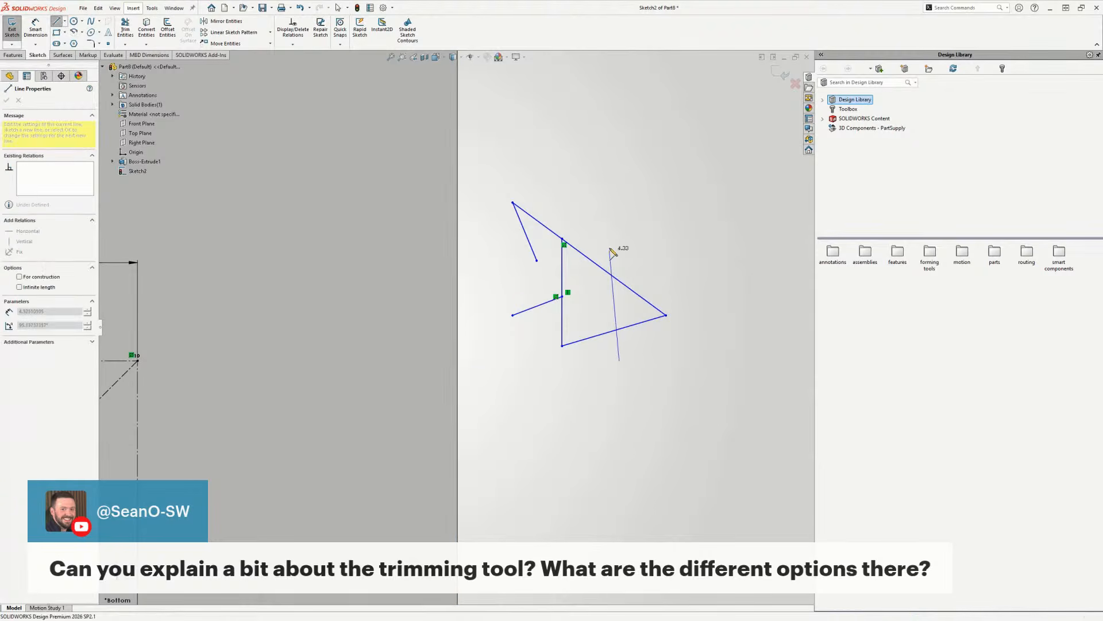
{"action": "left_click", "coordinate": [611, 186]}
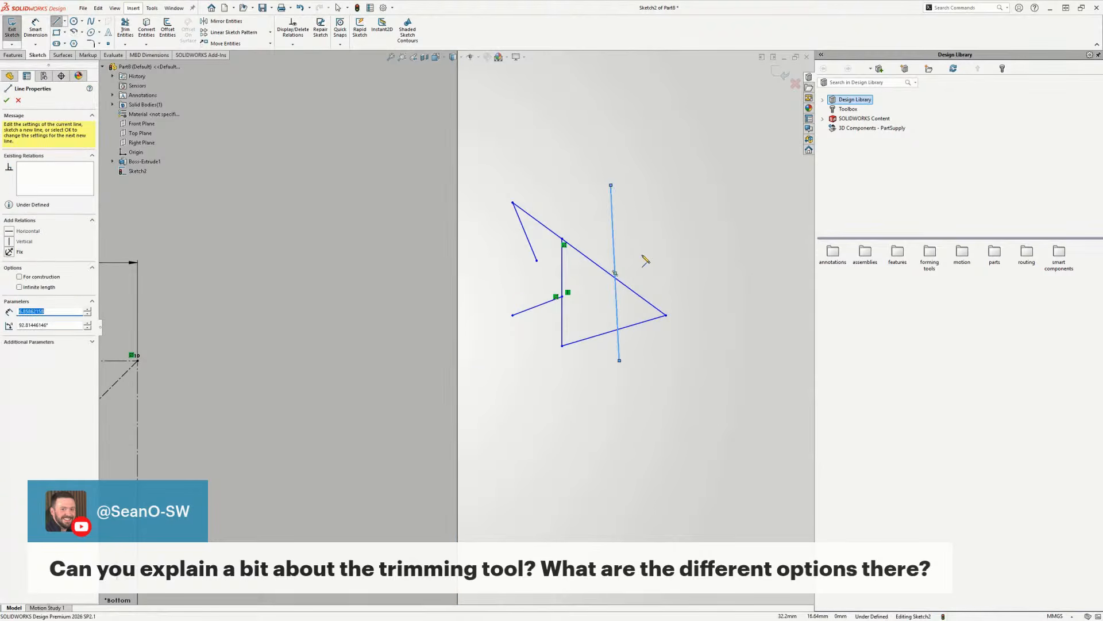
{"action": "left_click", "coordinate": [7, 100]}
- Trim away inside the section of the lower slanted line that lies between the long diagonal and the nearly vertical line
{"action": "left_click", "coordinate": [127, 27]}
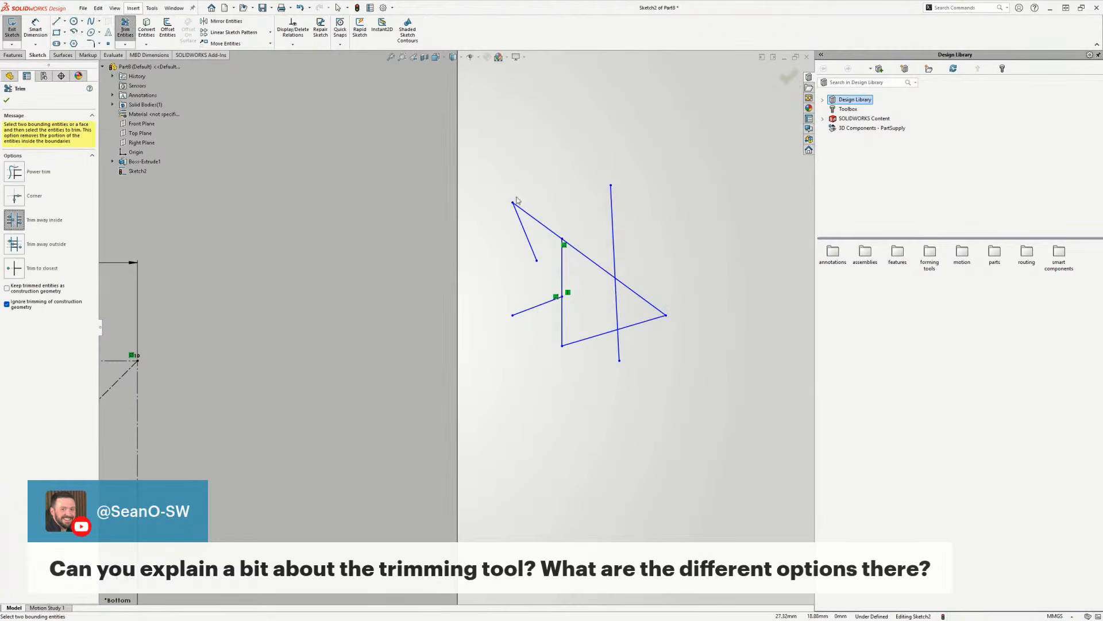
{"action": "left_click", "coordinate": [603, 272]}
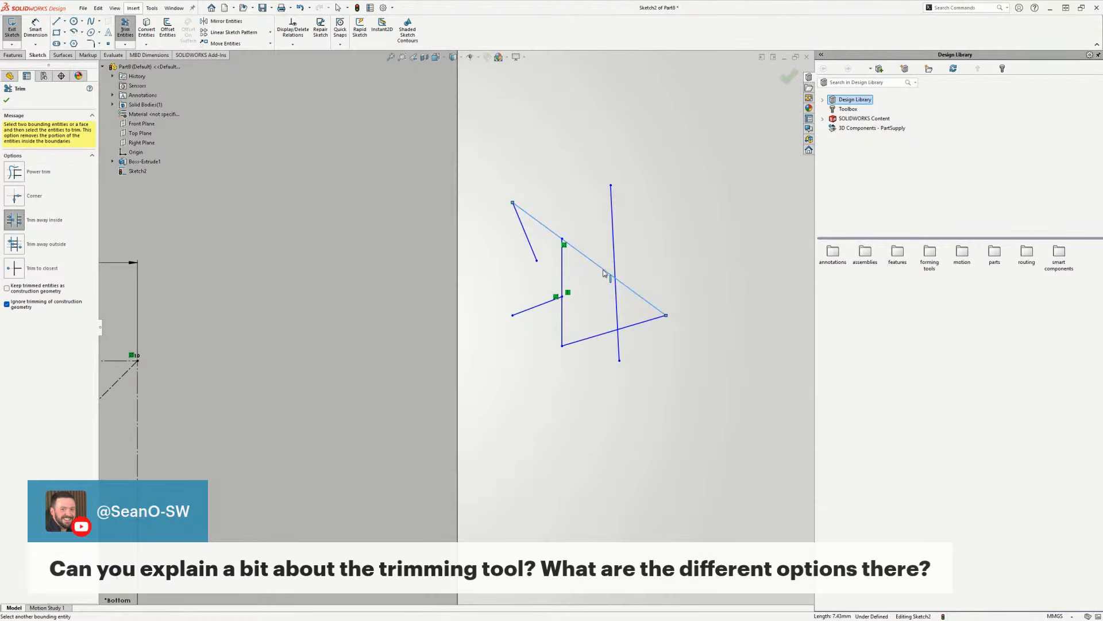
{"action": "left_click", "coordinate": [616, 298]}
{"action": "left_click", "coordinate": [632, 329]}
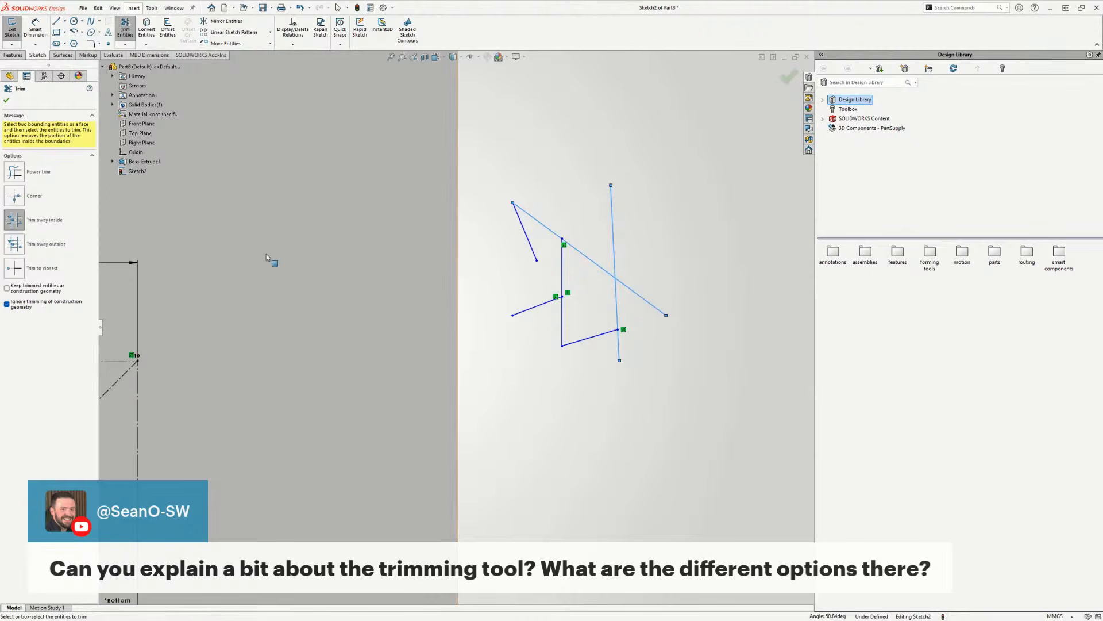
- Trim away outside the short slanted line and the ends of the long diagonal, using the vertical and nearly vertical lines as boundaries
{"action": "left_click", "coordinate": [15, 244]}
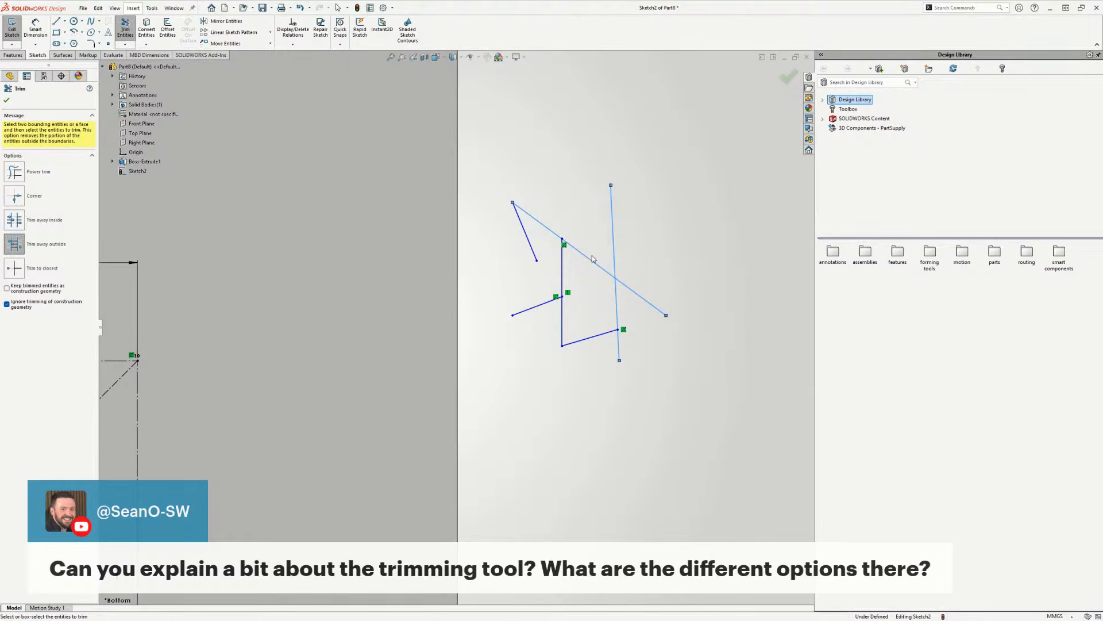
{"action": "left_click", "coordinate": [594, 262]}
{"action": "left_click", "coordinate": [562, 270]}
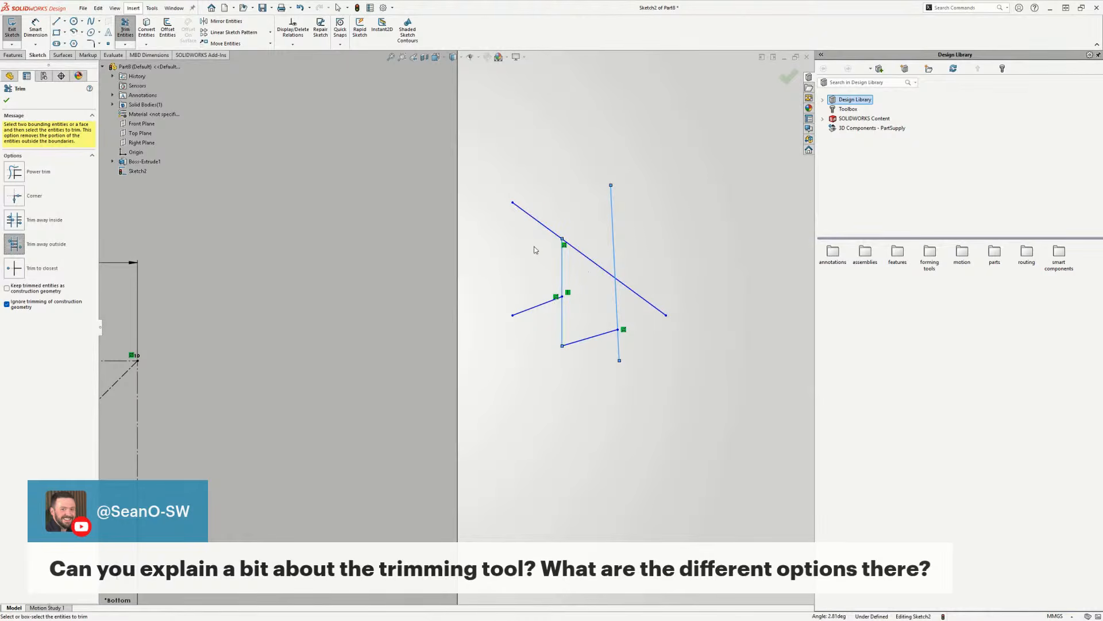
{"action": "left_click", "coordinate": [546, 228]}
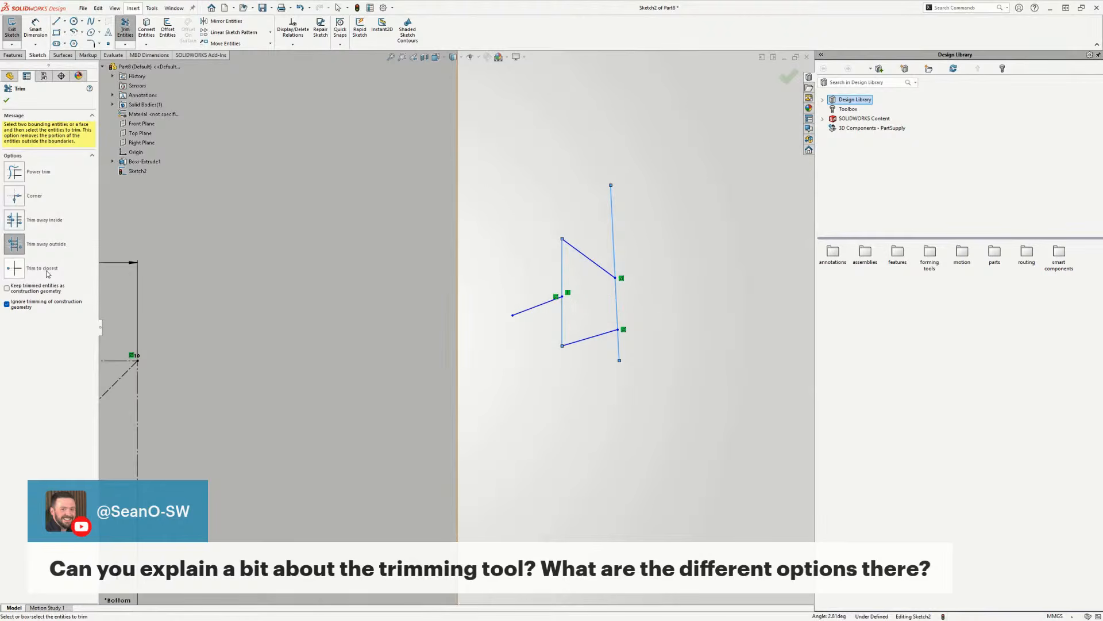
- Remove the short slanted line that ends on the vertical line with Trim to closest, accepting the deletion of its relation
{"action": "left_click", "coordinate": [23, 272]}
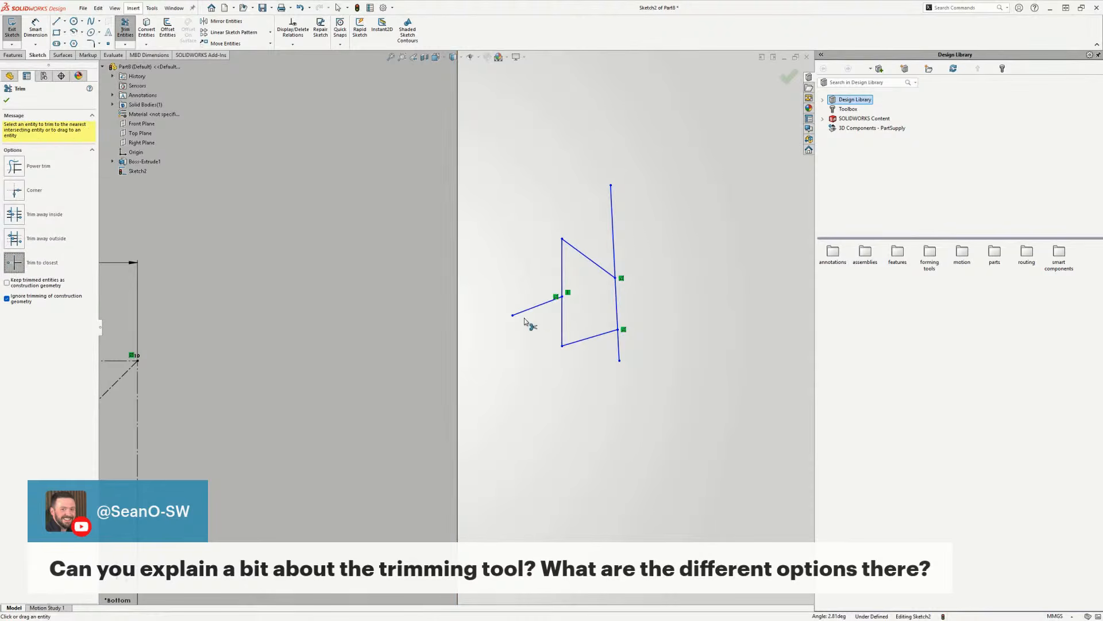
{"action": "left_click", "coordinate": [551, 303]}
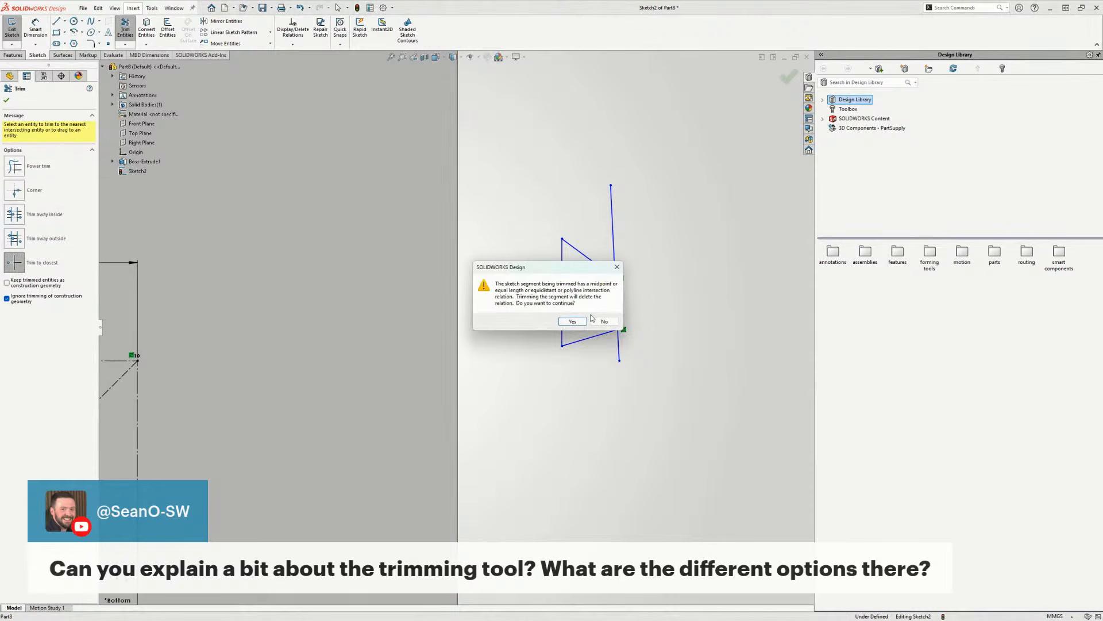
{"action": "left_click", "coordinate": [572, 320]}
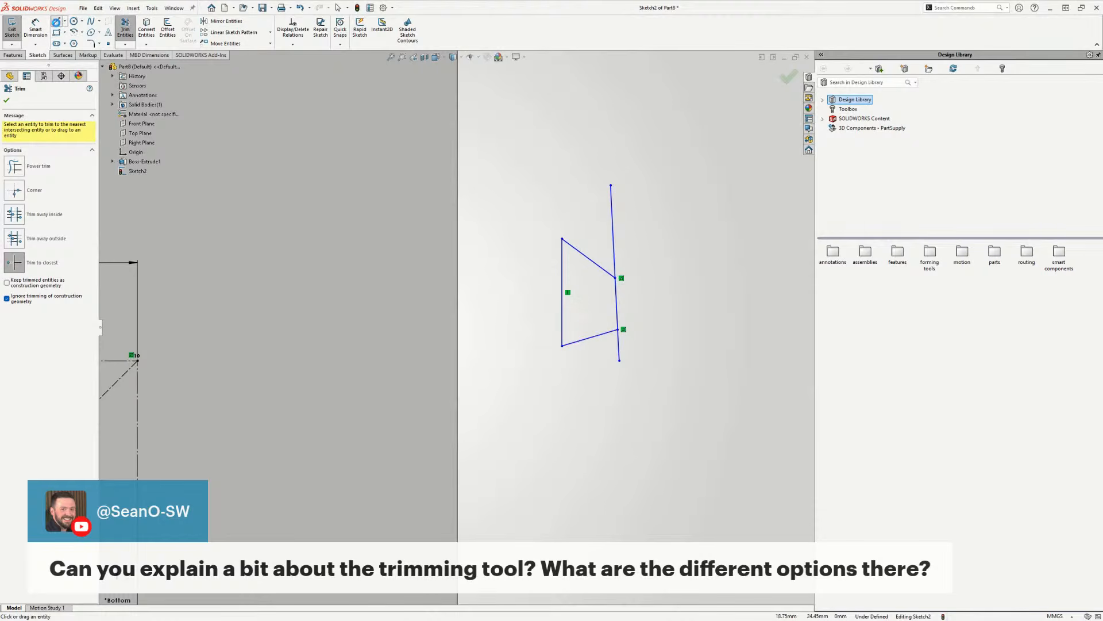
- Sketch a short slanted line that starts inside the practice shape and crosses the nearly vertical line
{"action": "left_click", "coordinate": [56, 21]}
{"action": "left_click", "coordinate": [593, 305]}
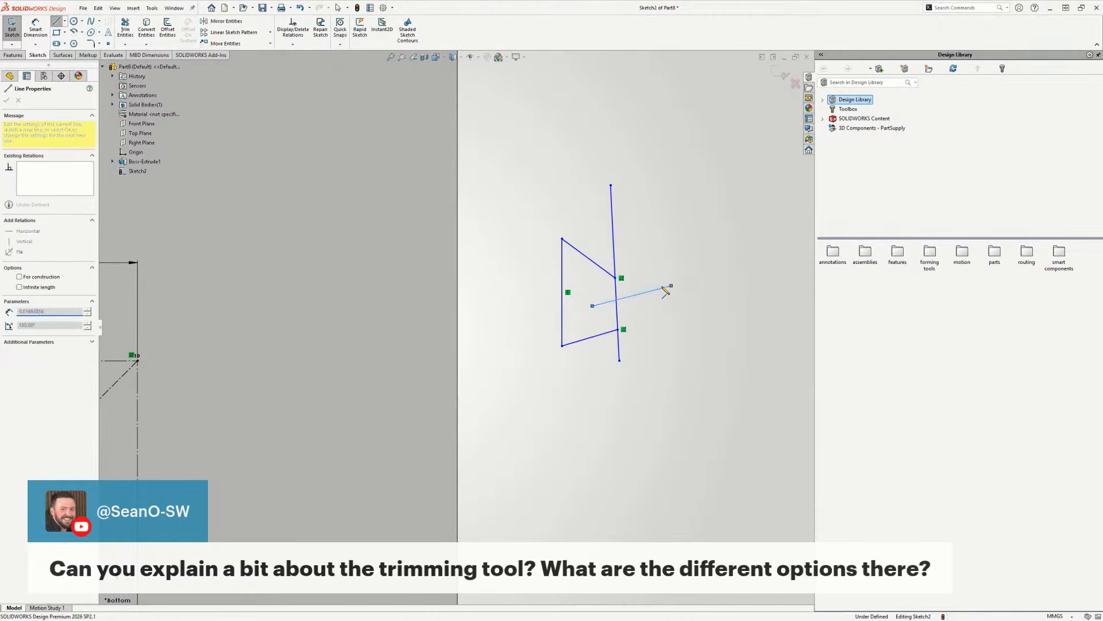
{"action": "left_click", "coordinate": [670, 286]}
{"action": "key", "text": "Escape"}
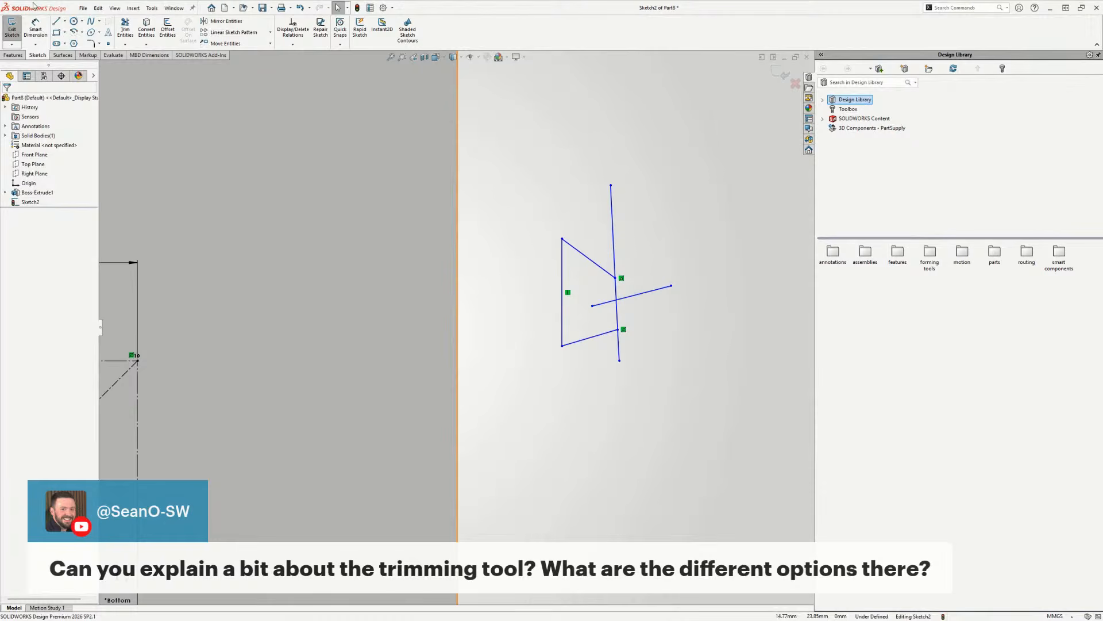
- Trim the part of the new slanted line inside the shape with Trim to closest, accepting the deletion of the relation
{"action": "left_click", "coordinate": [124, 32]}
{"action": "left_click", "coordinate": [603, 305]}
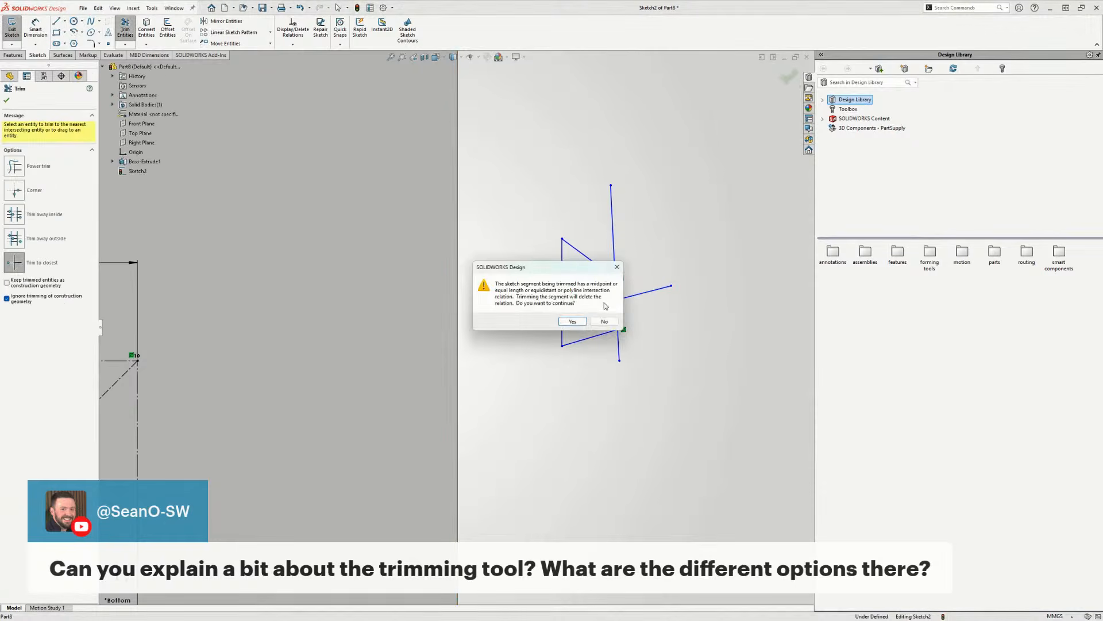
{"action": "key", "text": "Return"}
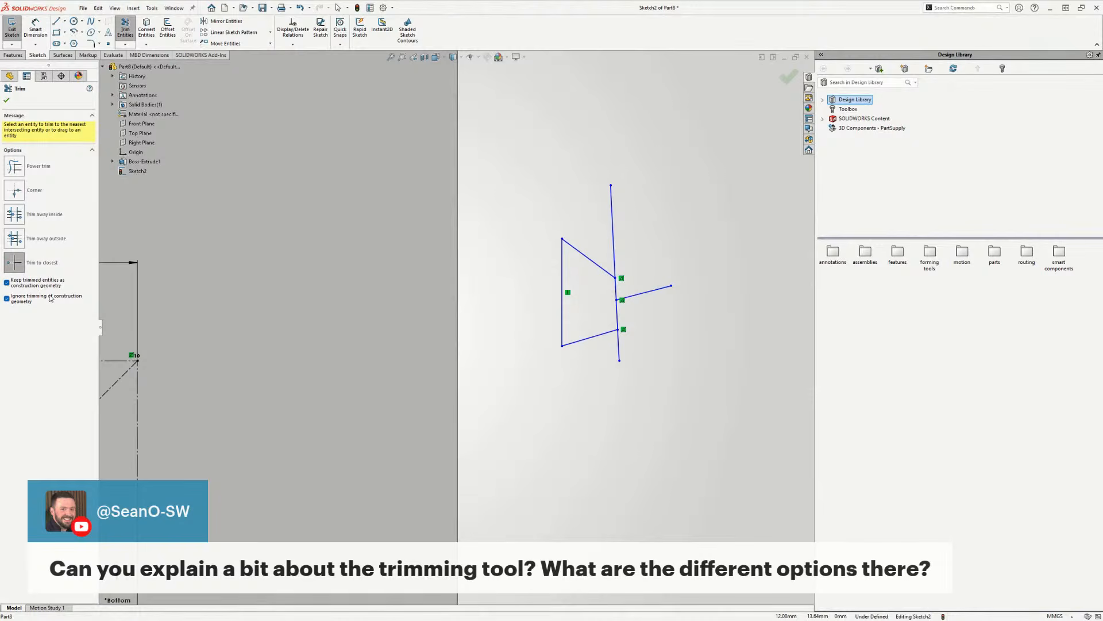
- Trim the shape's upper diagonal with trimmed entities kept as construction geometry, accept the relation's deletion, and turn that option off again
{"action": "left_click", "coordinate": [586, 256]}
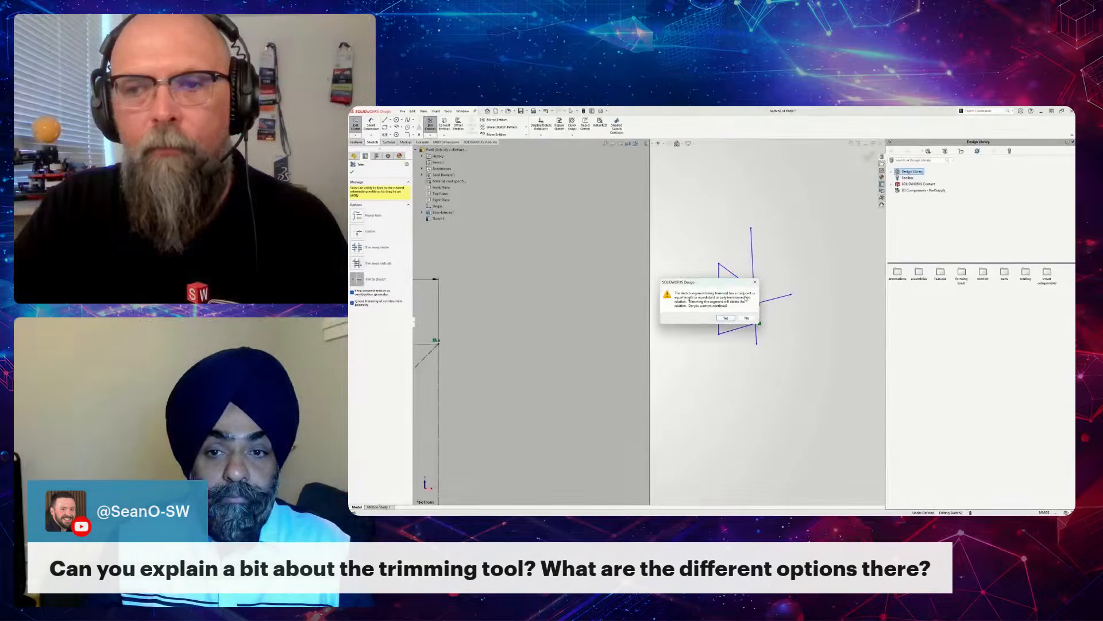
{"action": "left_click", "coordinate": [725, 317]}
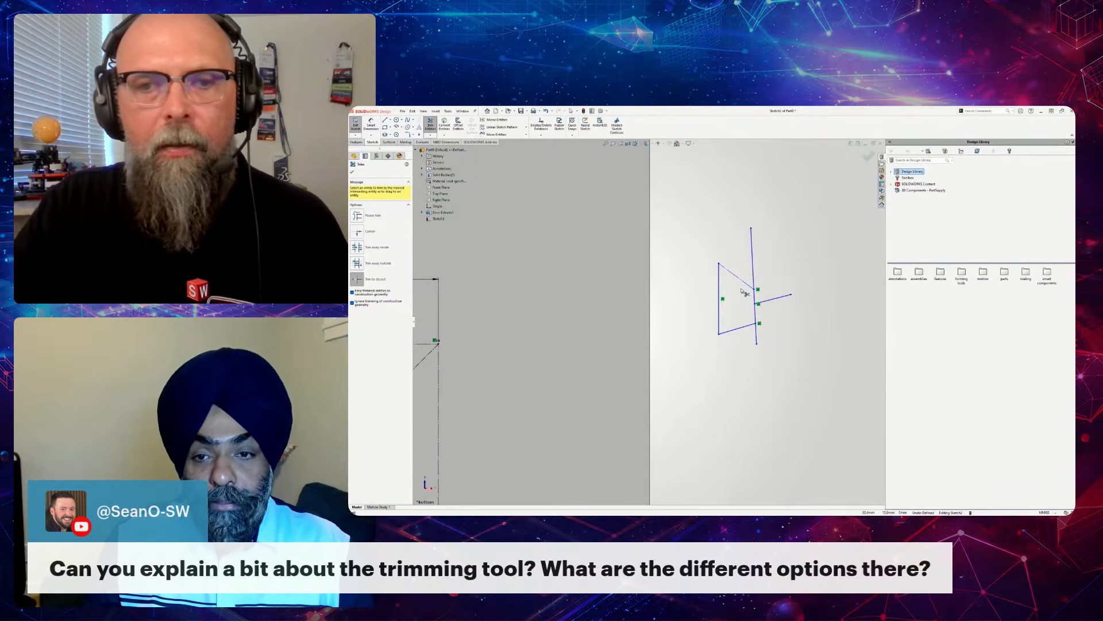
{"action": "left_click", "coordinate": [352, 293]}
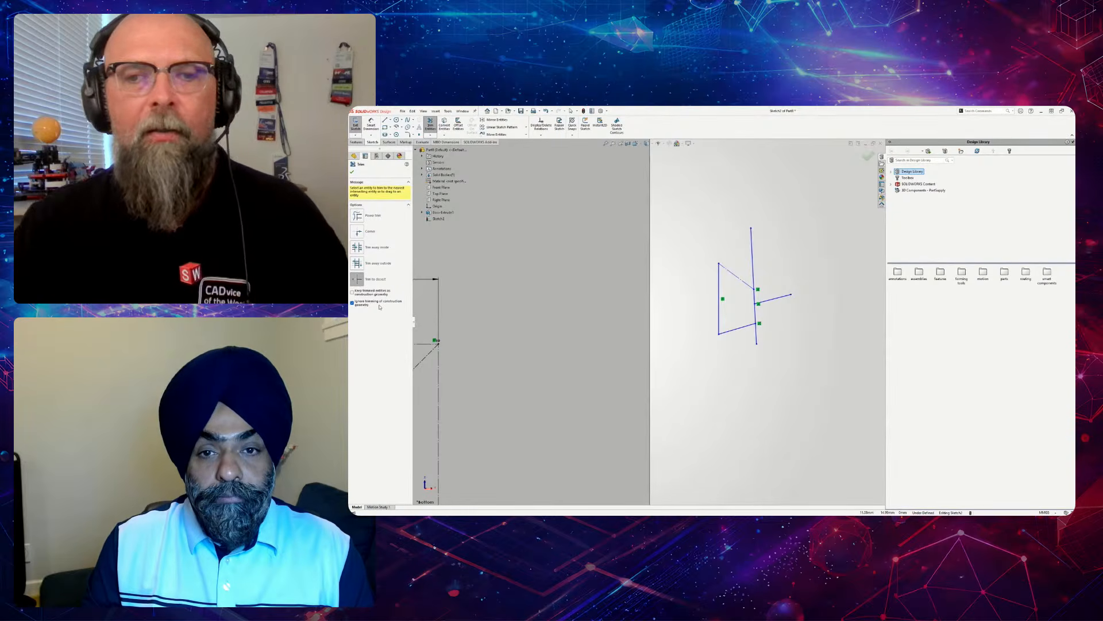
- Delete all the practice lines beside the plate and exit the sketch of the crosses
{"action": "scroll", "coordinate": [689, 278], "scroll_direction": "up", "scroll_amount": 1}
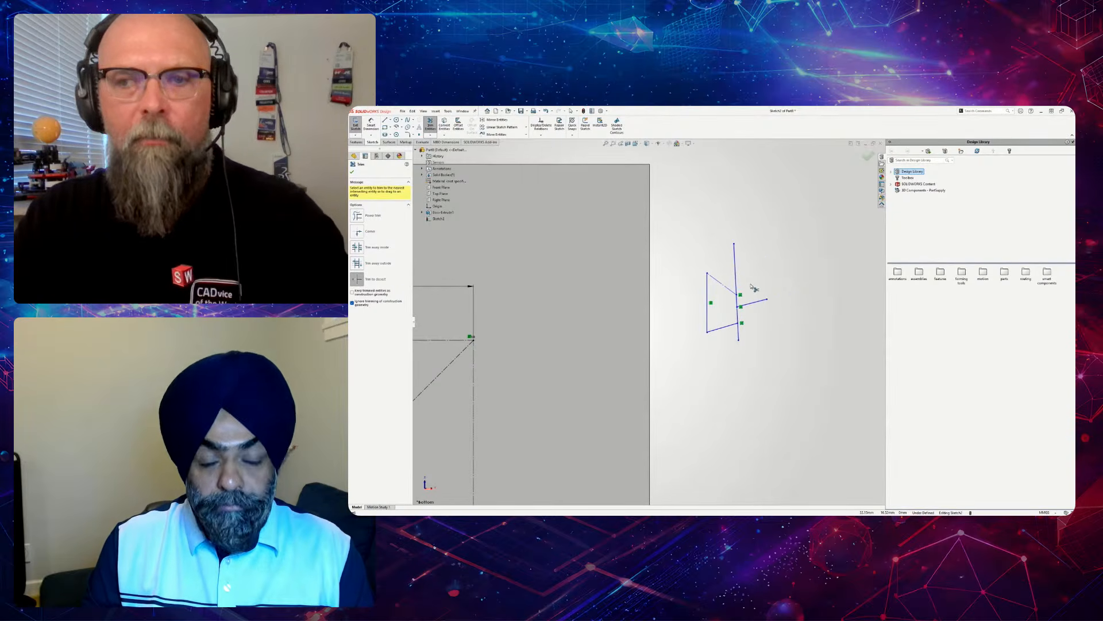
{"action": "key", "text": "Escape"}
{"action": "left_click_drag", "start_coordinate": [794, 222], "coordinate": [681, 389]}
{"action": "key", "text": "Delete"}
{"action": "key", "text": "ctrl+z"}
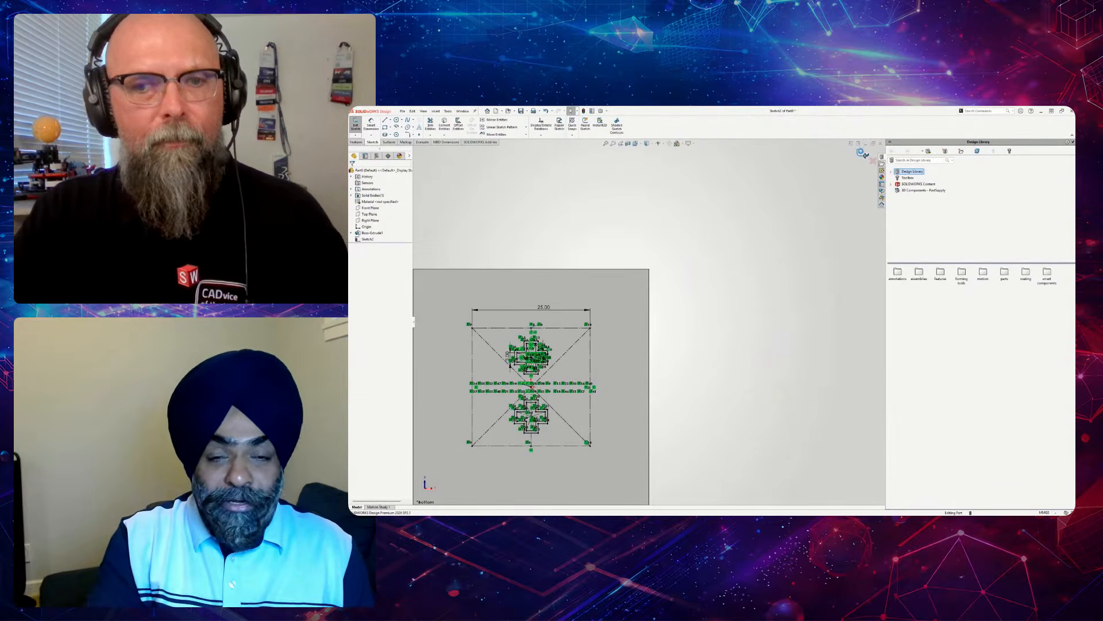
{"action": "left_click", "coordinate": [873, 161]}
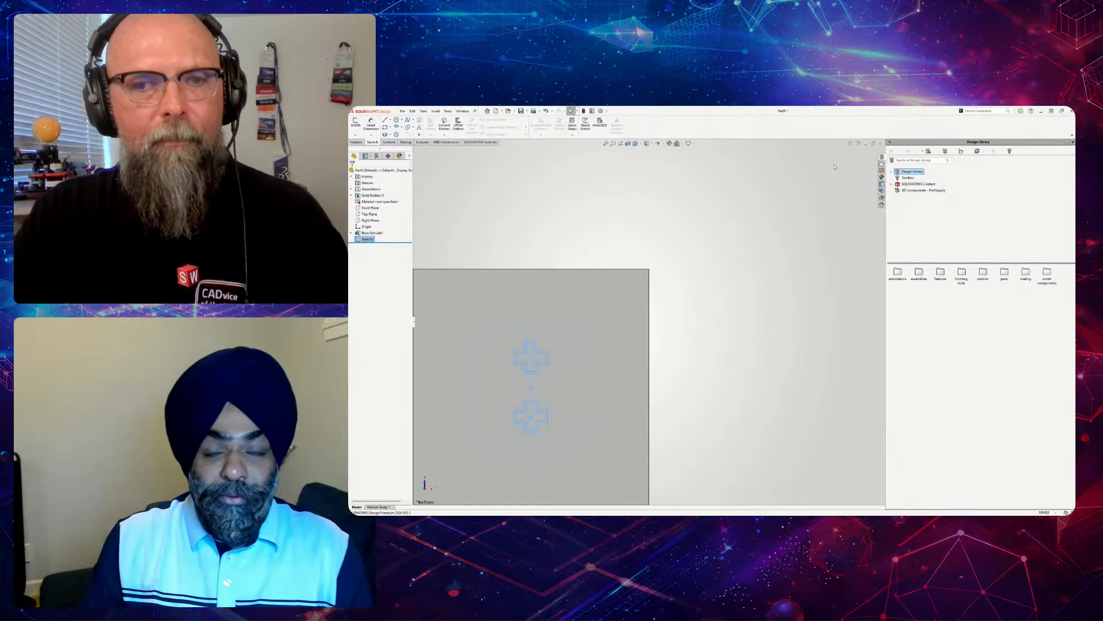
- Extrude the two offset cross outlines 5 mm out from the plate face as hollow studs
{"action": "left_click", "coordinate": [357, 142]}
{"action": "left_click", "coordinate": [359, 124]}
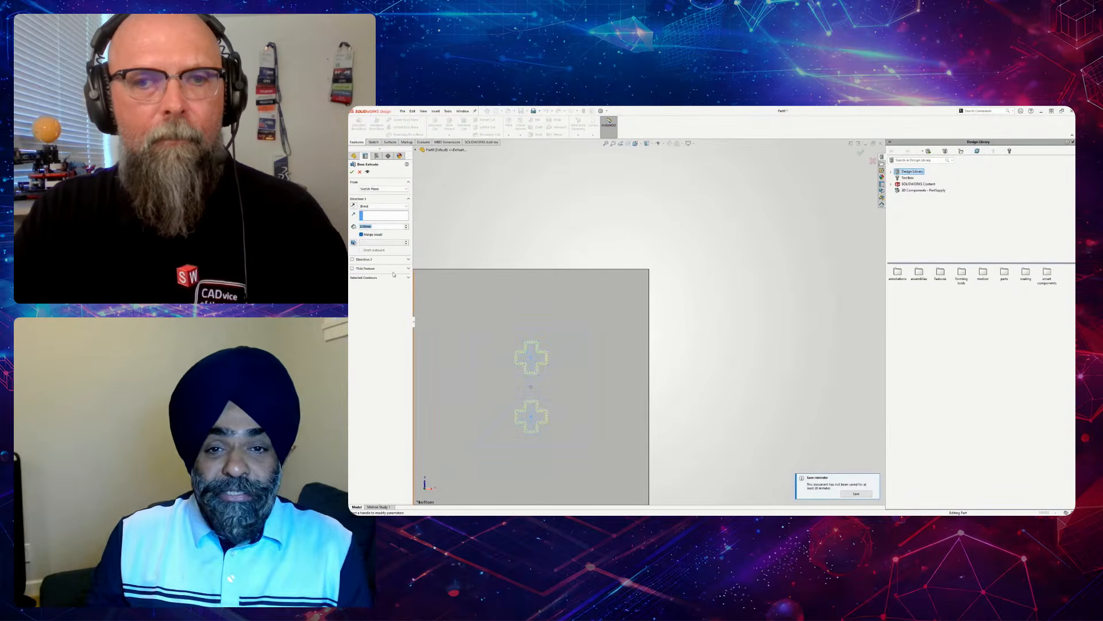
{"action": "left_click", "coordinate": [361, 278]}
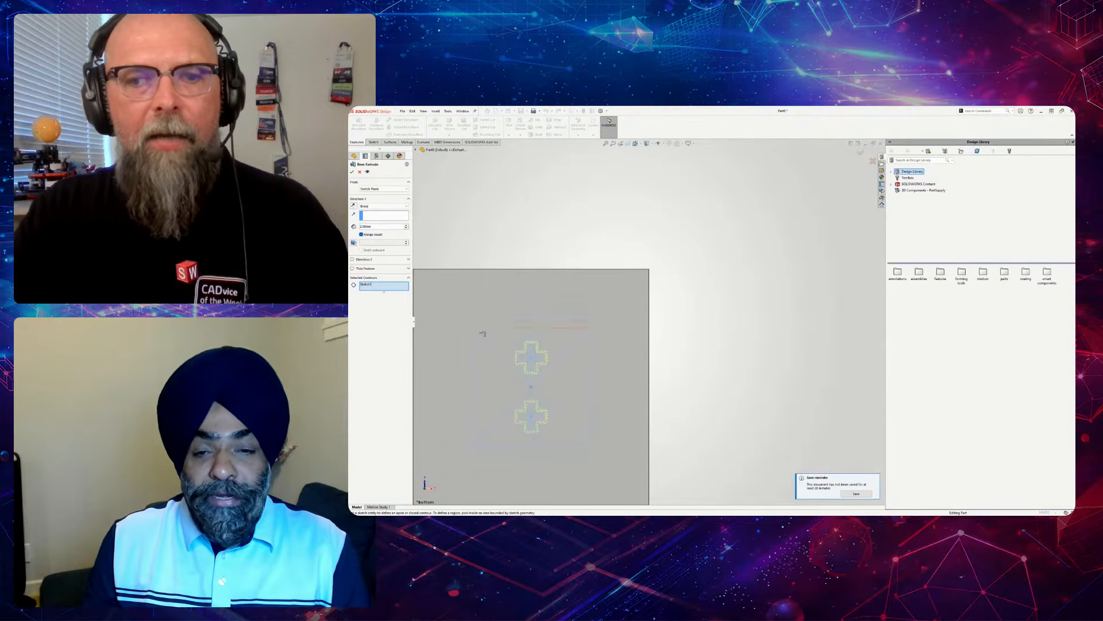
{"action": "scroll", "coordinate": [510, 368], "scroll_direction": "down", "scroll_amount": 5}
{"action": "middle_click_drag", "start_coordinate": [539, 373], "coordinate": [525, 399]}
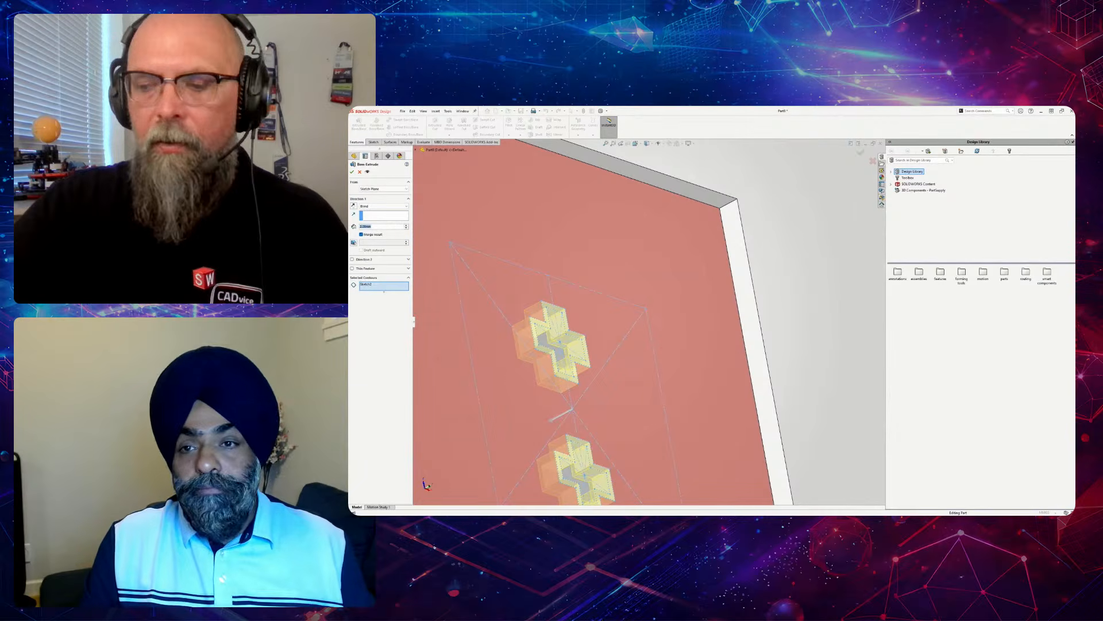
{"action": "type", "text": "5"}
{"action": "key", "text": "Return"}
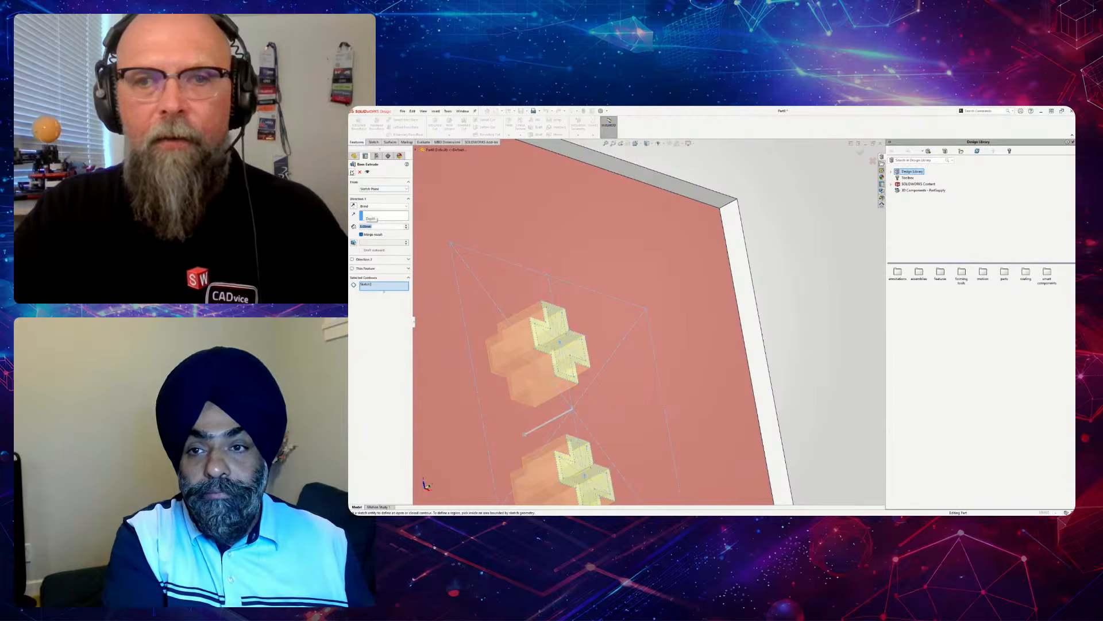
{"action": "key", "text": "Return"}
{"action": "scroll", "coordinate": [611, 271], "scroll_direction": "up", "scroll_amount": 4}
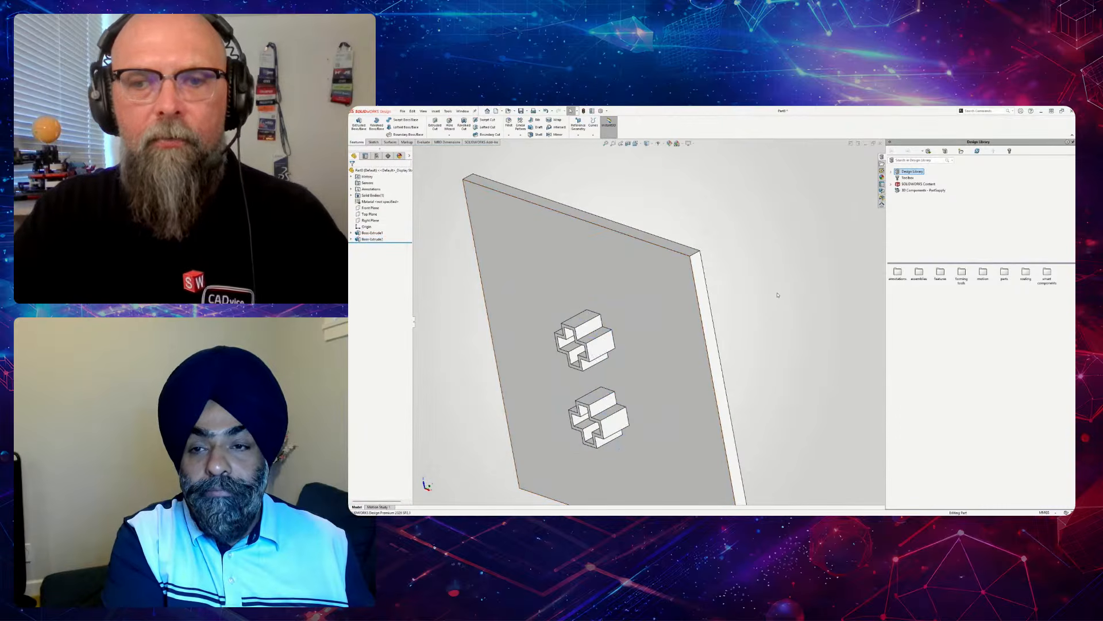
- Save the plate part as side in the Live presentation folder
{"action": "key", "text": "ctrl+s"}
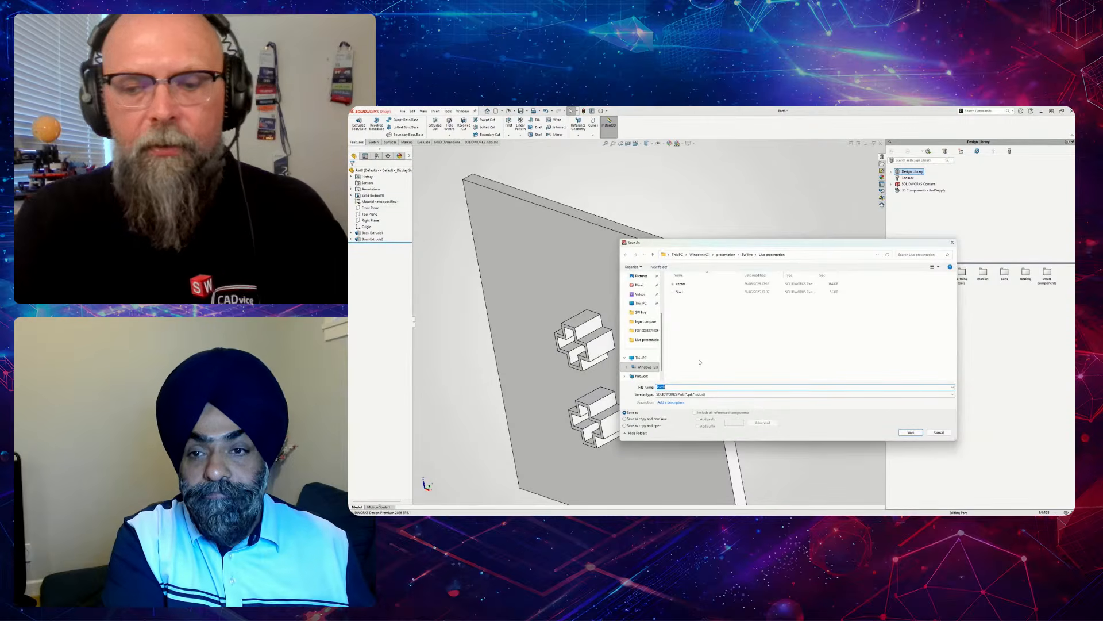
{"action": "type", "text": "side"}
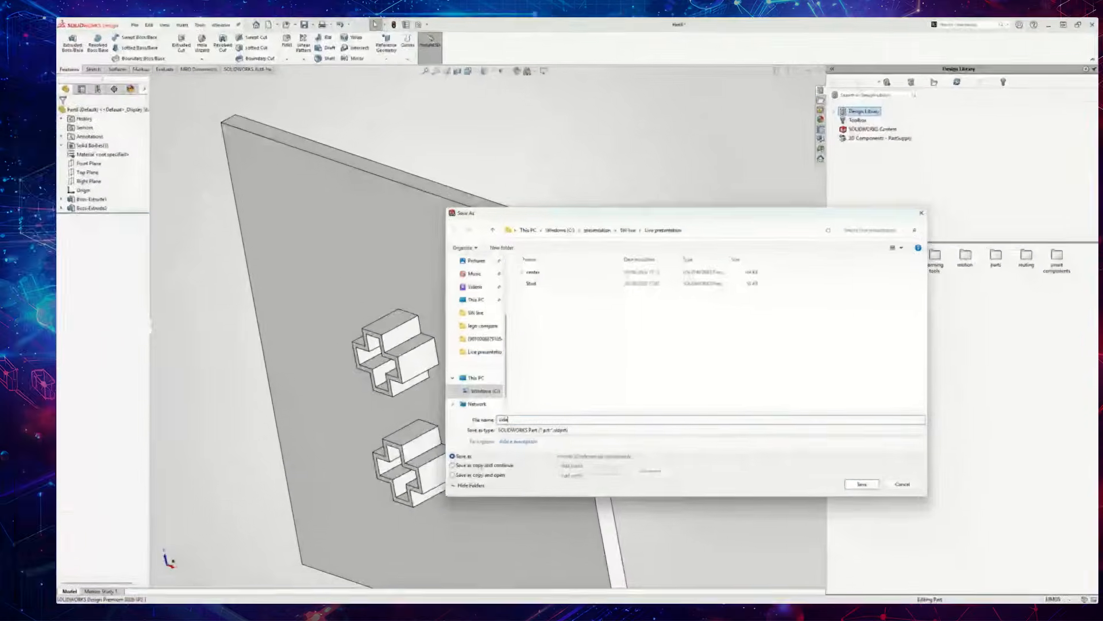
{"action": "key", "text": "Return"}
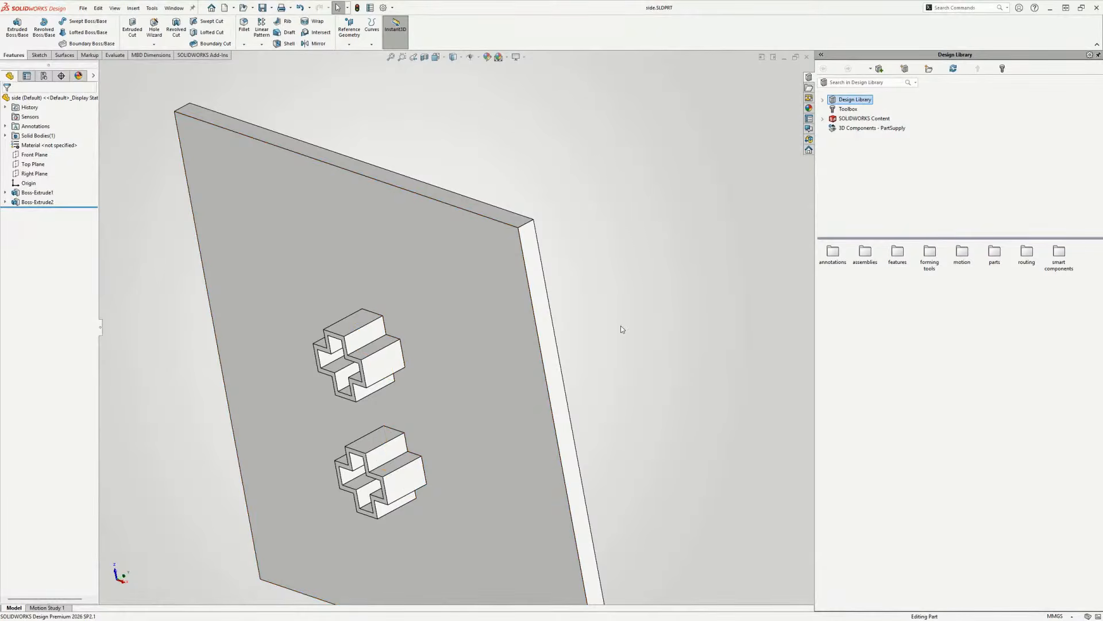
- Switch to the center part, make a new assembly from it with graphics preview on, and place it at the origin
{"action": "key", "text": "ctrl+Tab"}
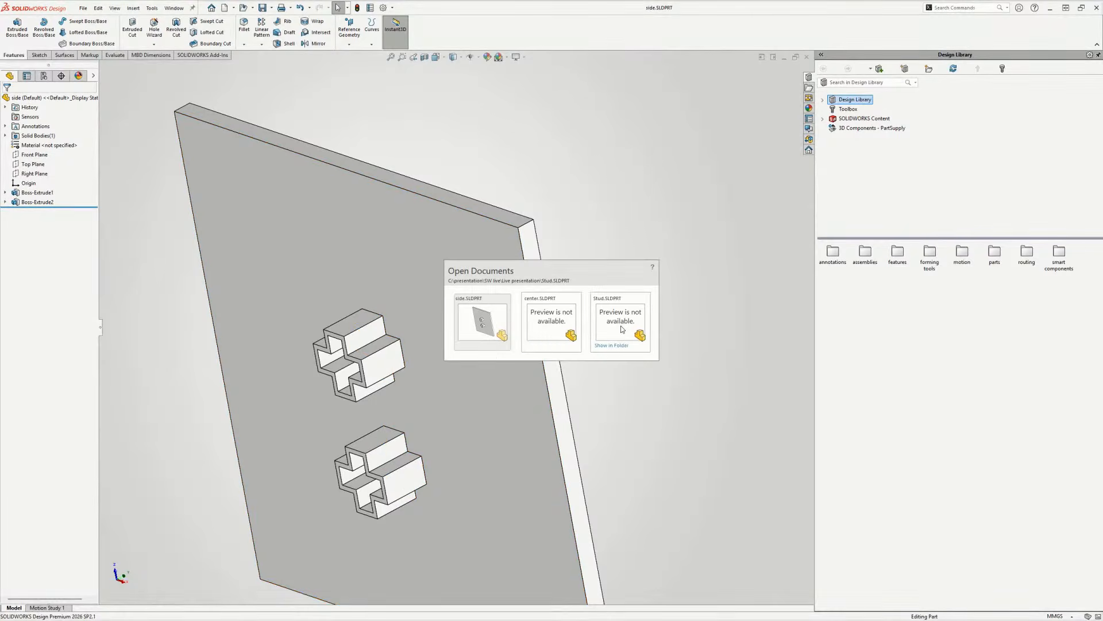
{"action": "left_click", "coordinate": [550, 321]}
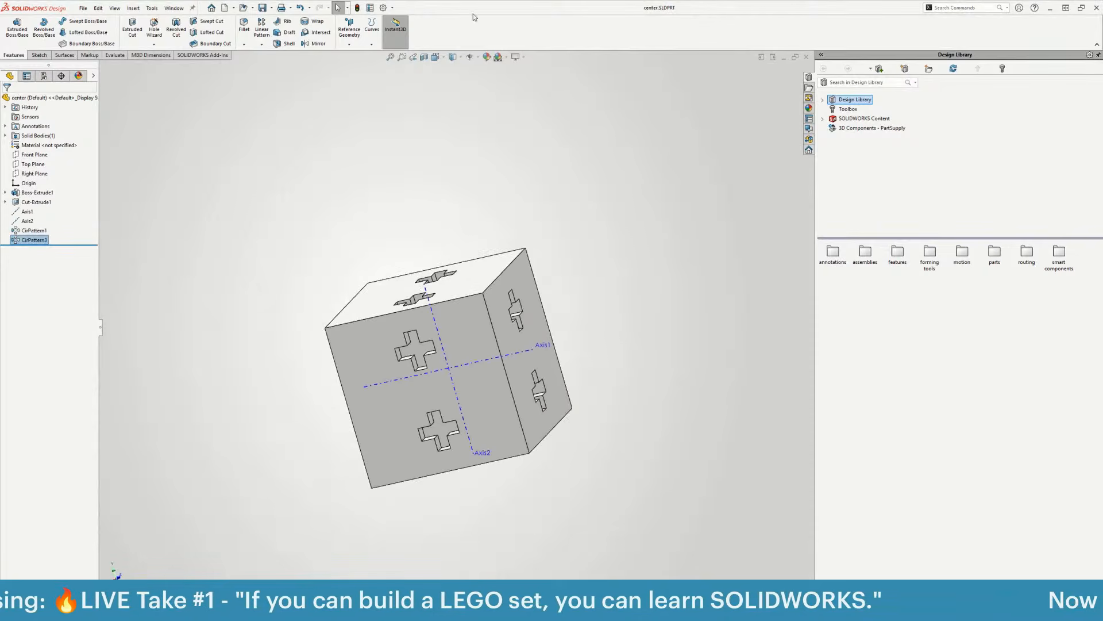
{"action": "left_click", "coordinate": [532, 168]}
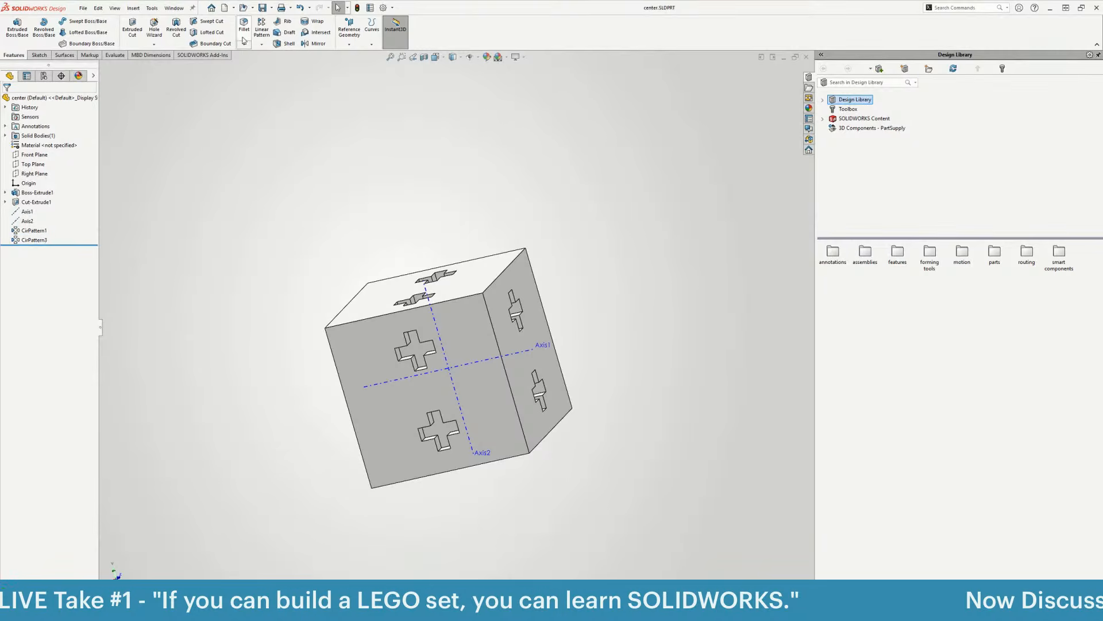
{"action": "left_click", "coordinate": [81, 9]}
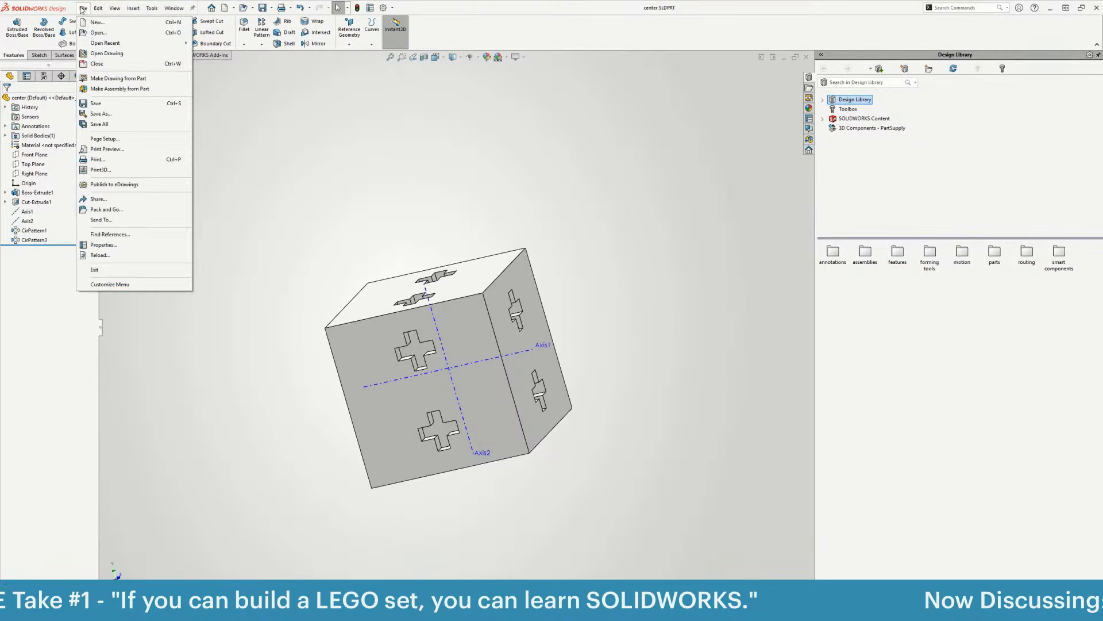
{"action": "left_click", "coordinate": [130, 89]}
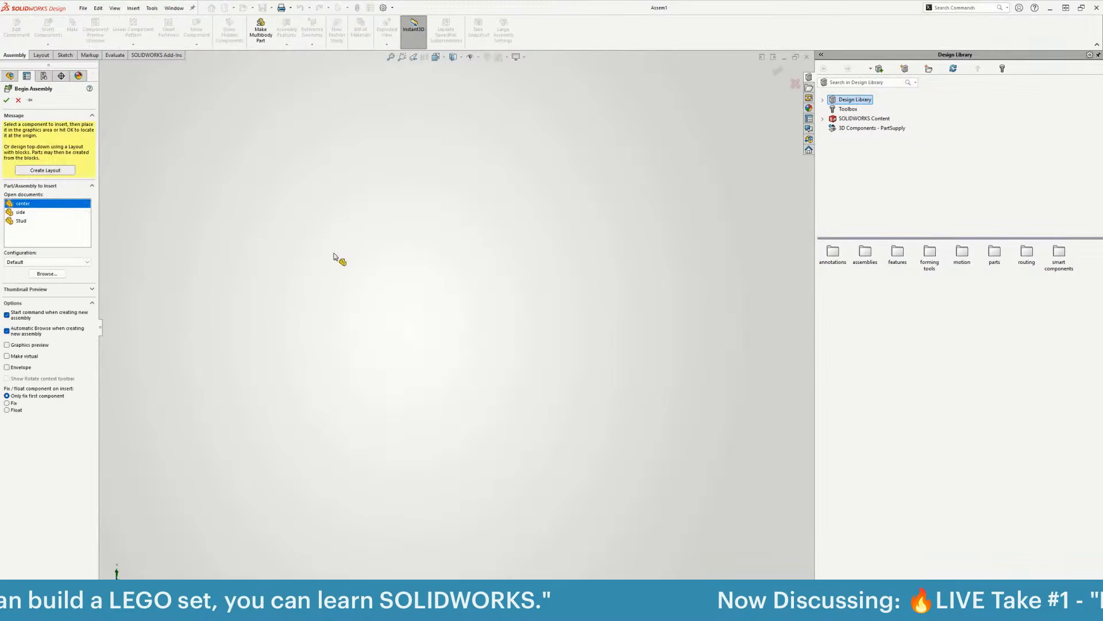
{"action": "left_click", "coordinate": [7, 346]}
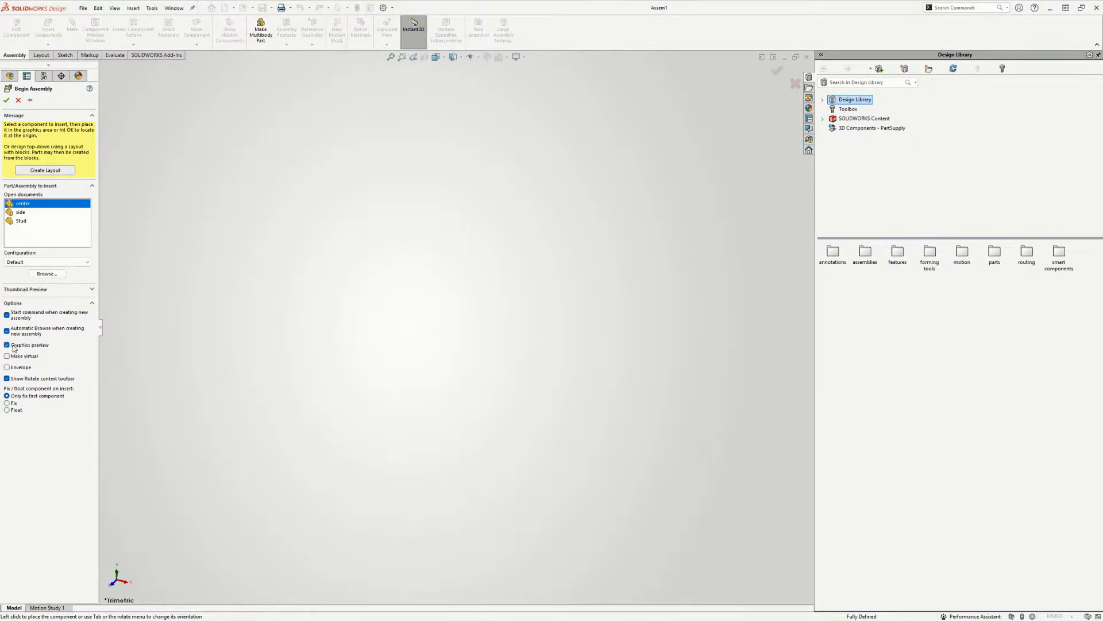
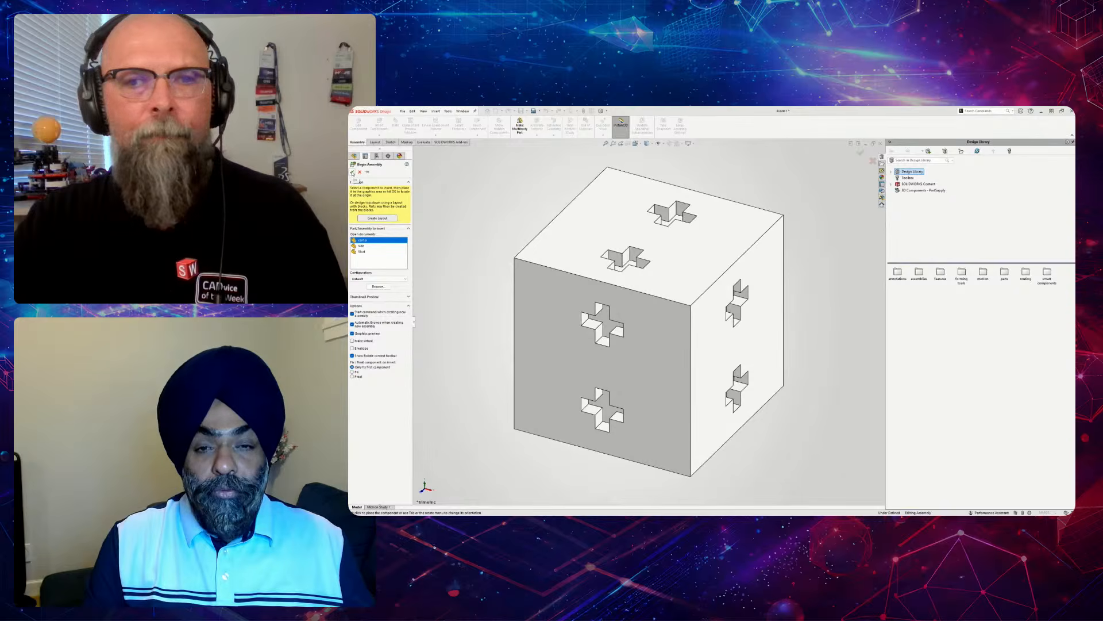
{"action": "left_click", "coordinate": [353, 172]}
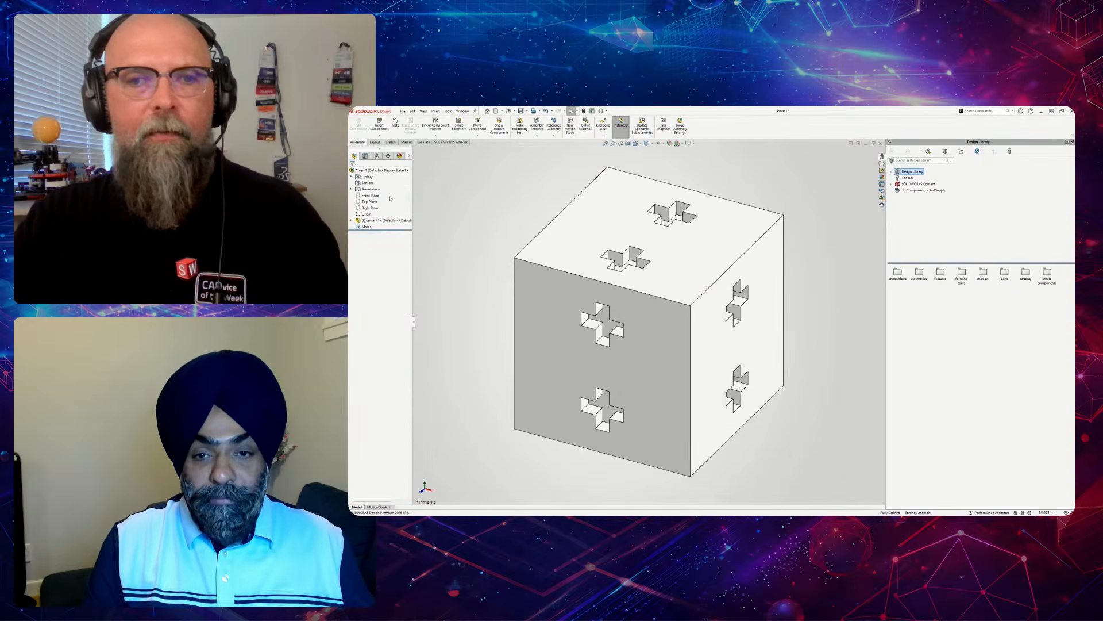
- Compare the center part's Top Plane with the assembly's Top Plane in the feature tree
{"action": "left_click", "coordinate": [352, 220]}
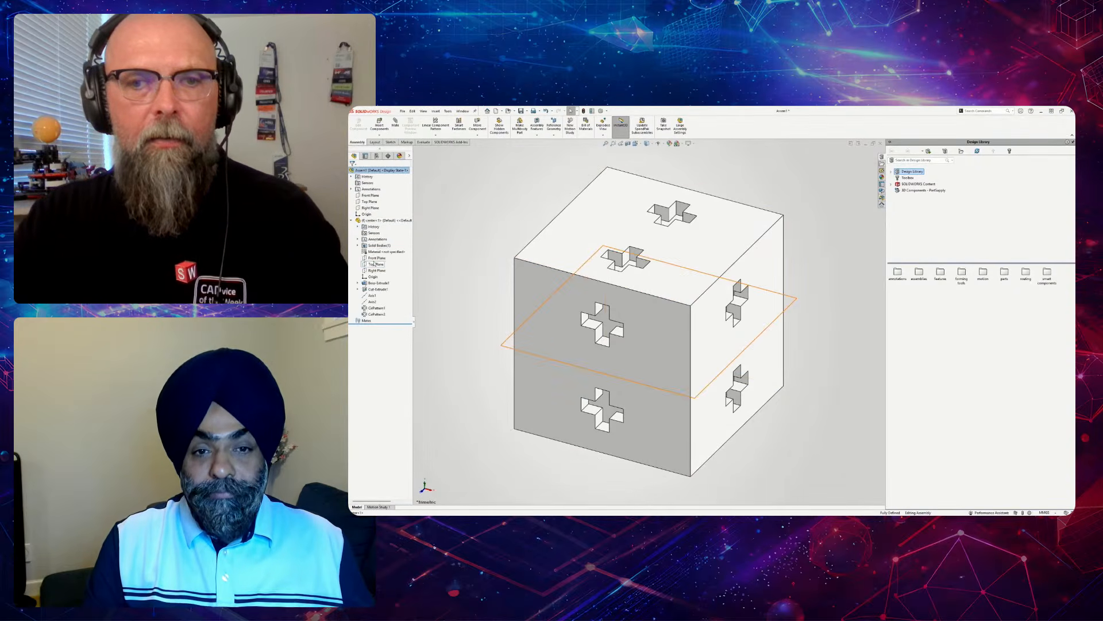
{"action": "left_click", "coordinate": [375, 264]}
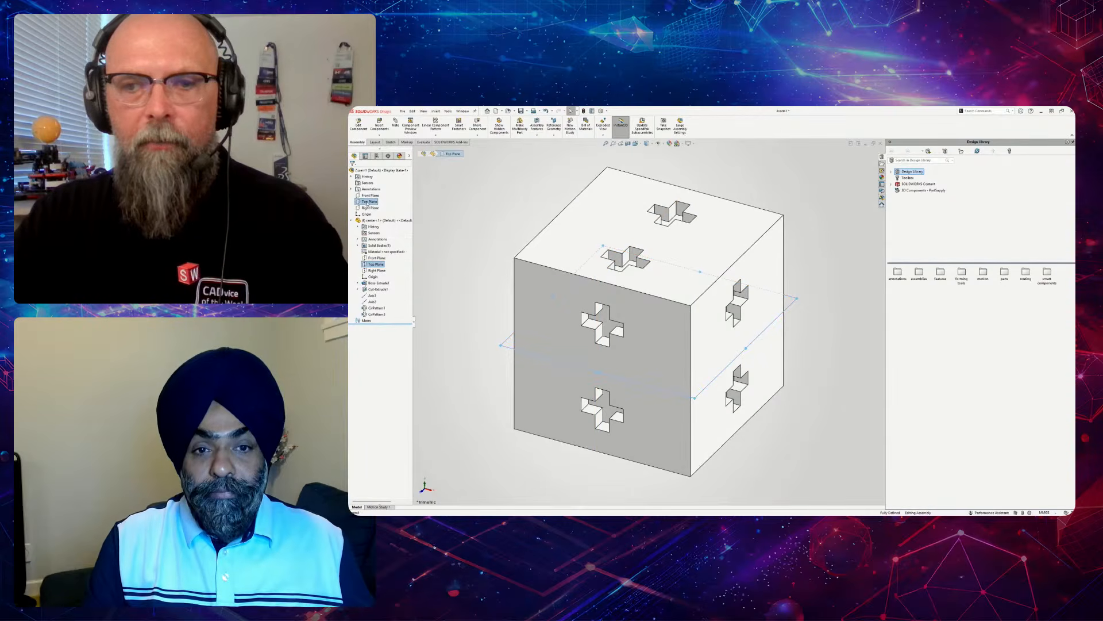
{"action": "left_click", "coordinate": [368, 202]}
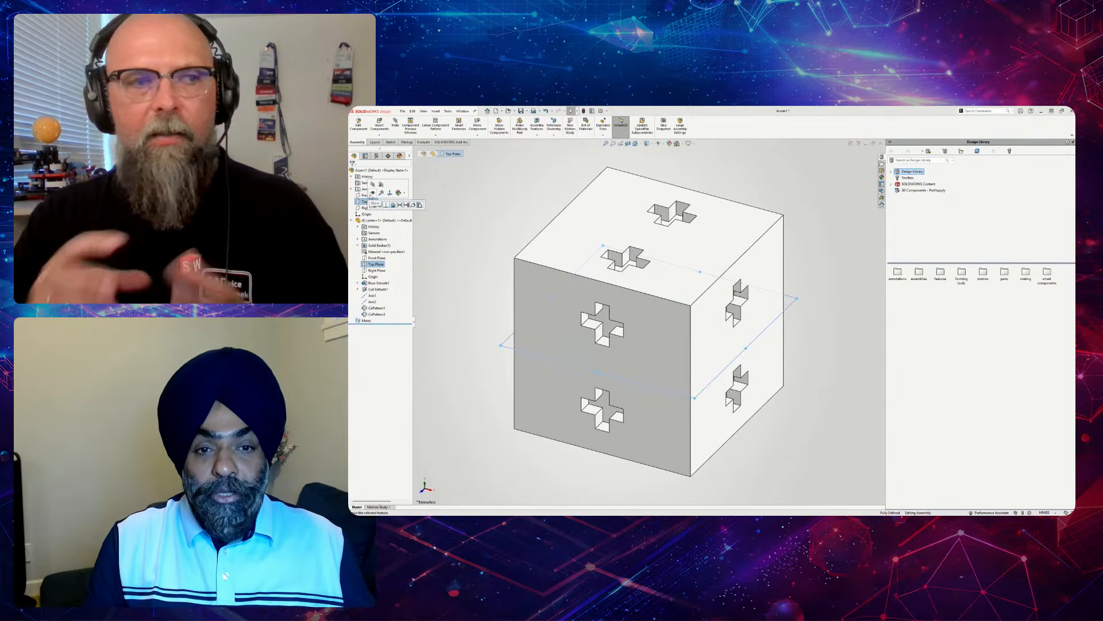
{"action": "key", "text": "Escape"}
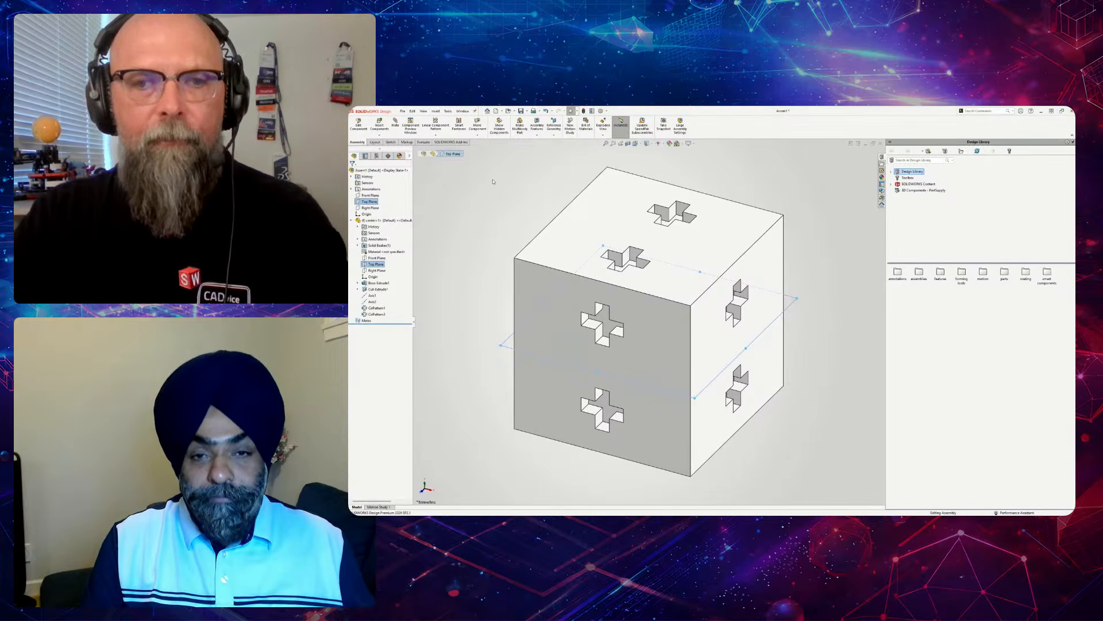
{"action": "left_click", "coordinate": [351, 220]}
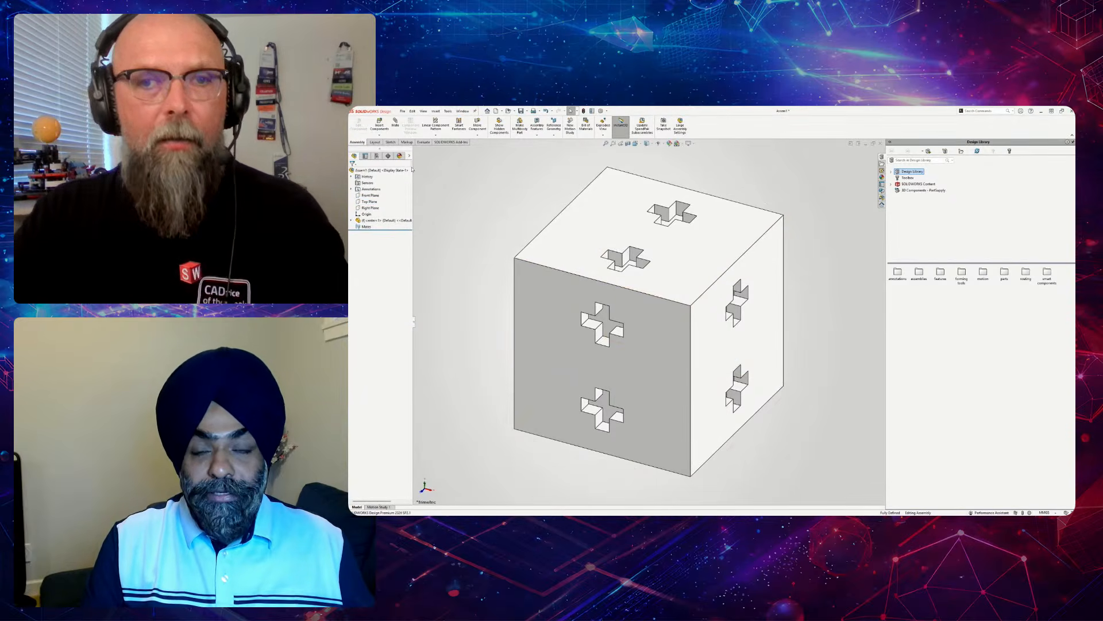
- Insert the Stud part into the assembly and place it freely beside the center cube
{"action": "left_click", "coordinate": [379, 125]}
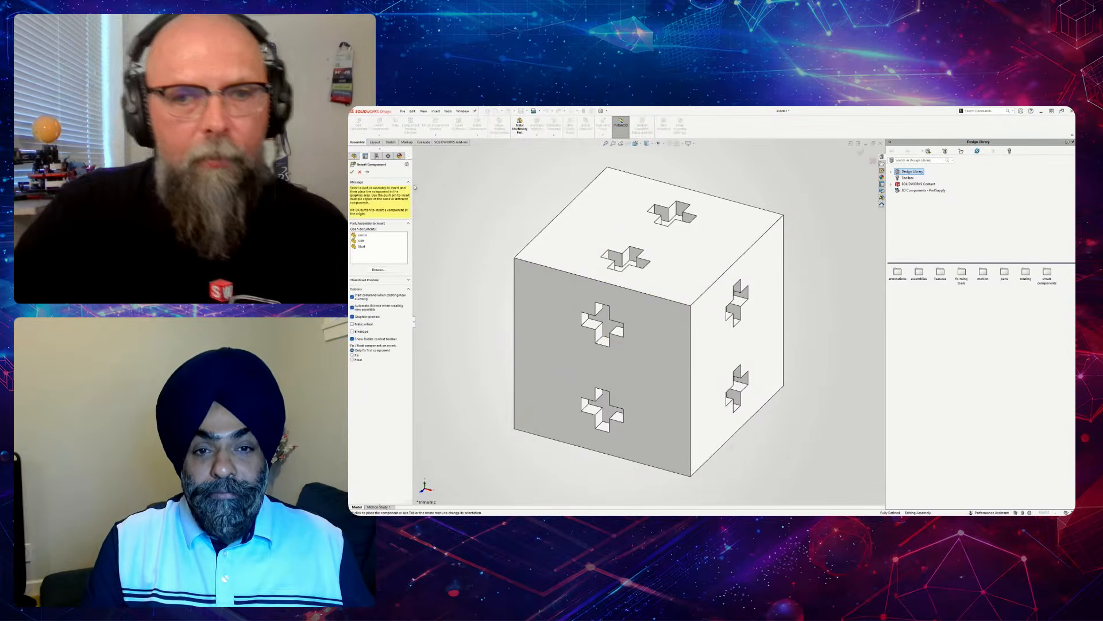
{"action": "left_click", "coordinate": [362, 246]}
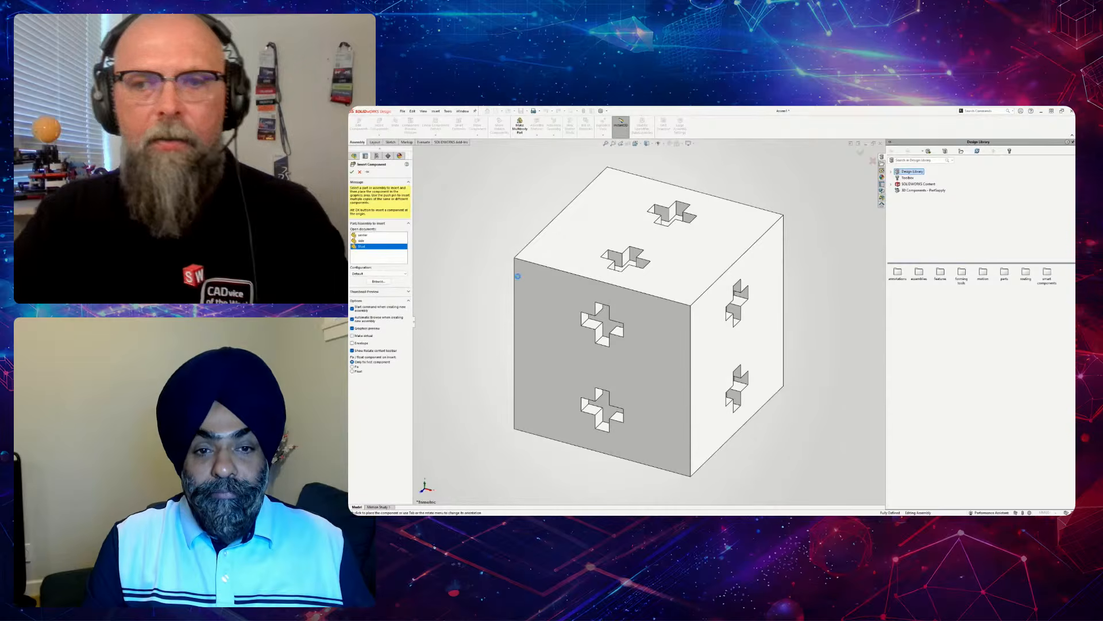
{"action": "scroll", "coordinate": [667, 243], "scroll_direction": "up", "scroll_amount": 4}
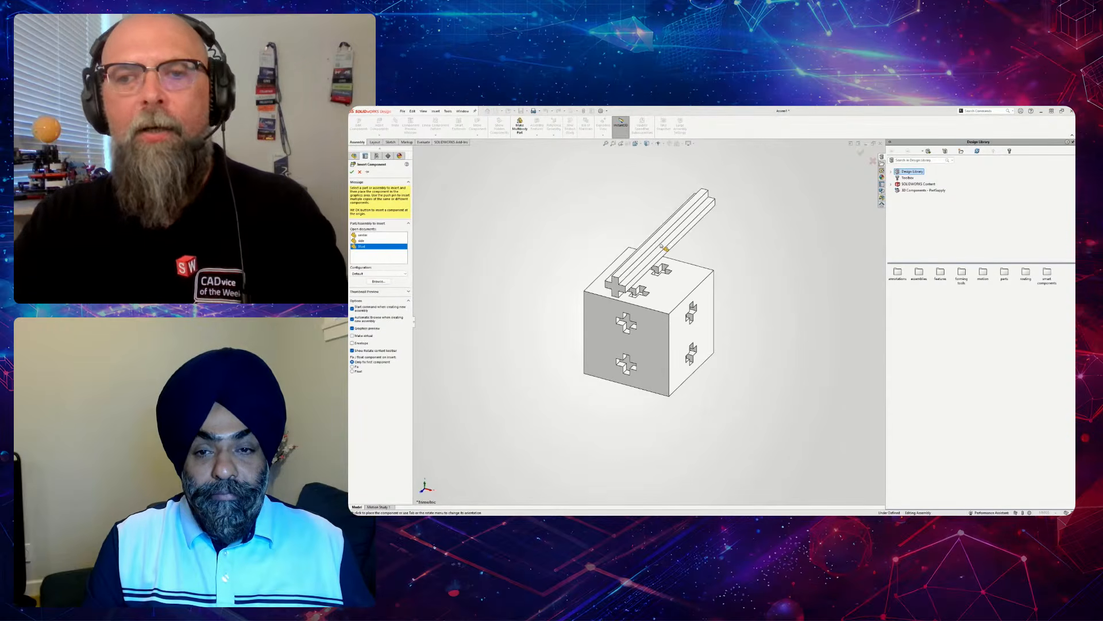
{"action": "left_click", "coordinate": [595, 238]}
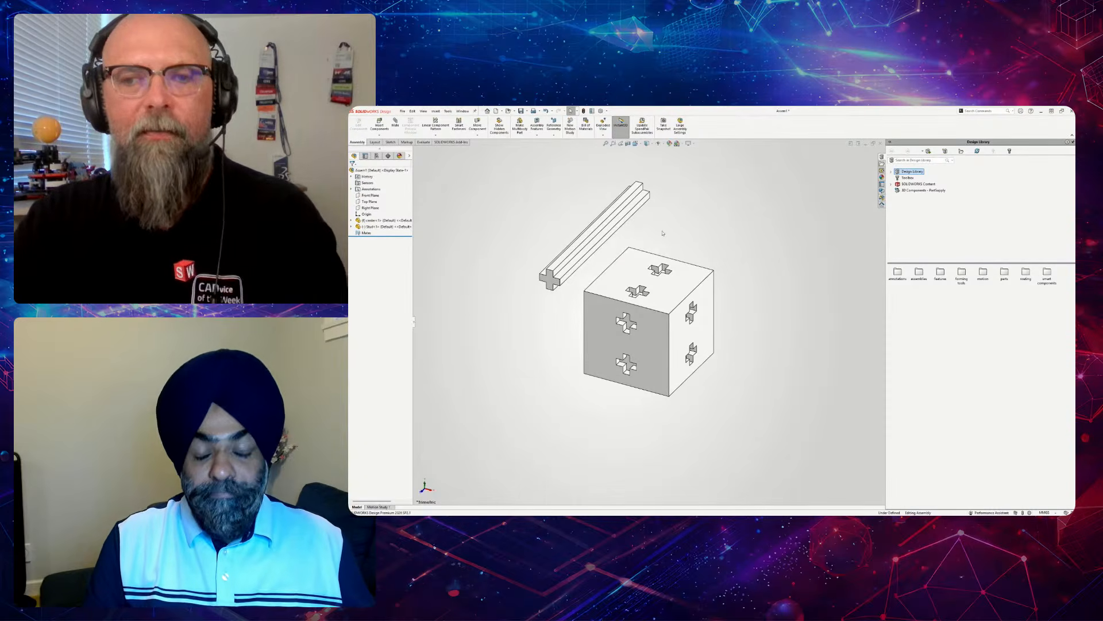
- Mate the stud's cross-shaped end face coincident with the floor of a cross pocket in the cube
{"action": "middle_click_drag", "start_coordinate": [662, 233], "coordinate": [620, 198]}
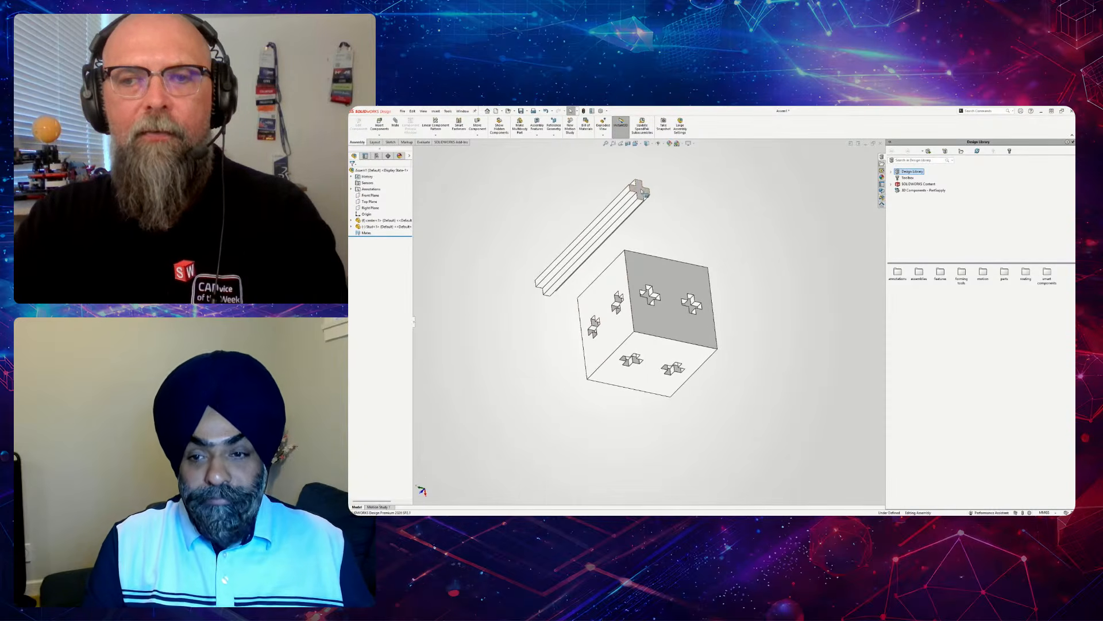
{"action": "left_click", "coordinate": [644, 193]}
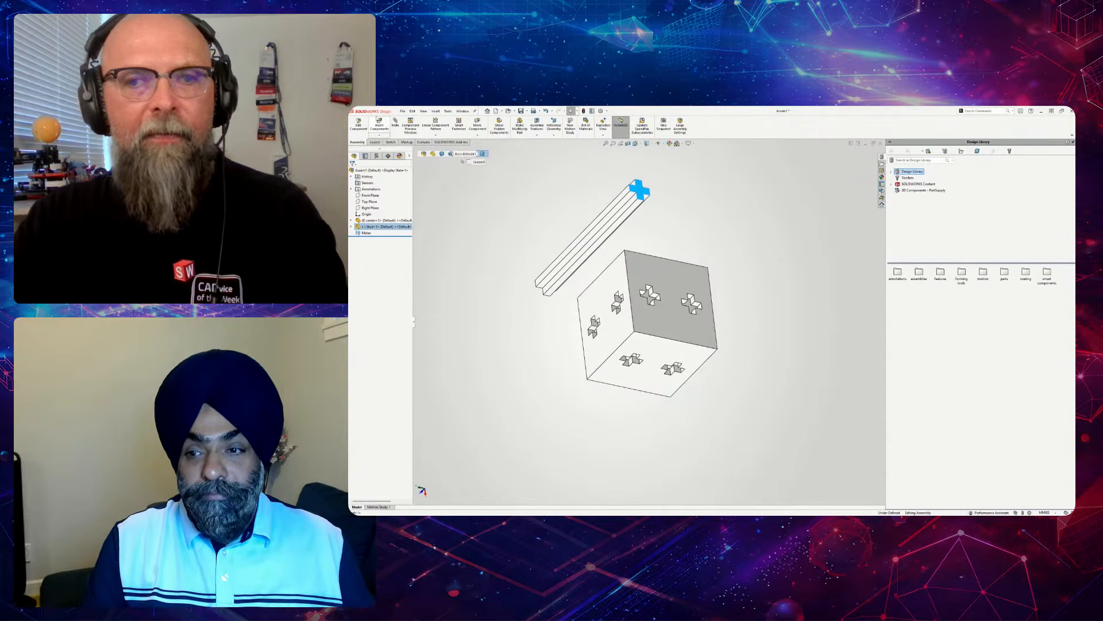
{"action": "scroll", "coordinate": [594, 326], "scroll_direction": "down", "scroll_amount": 4}
{"action": "middle_click_drag", "start_coordinate": [595, 326], "coordinate": [656, 307]}
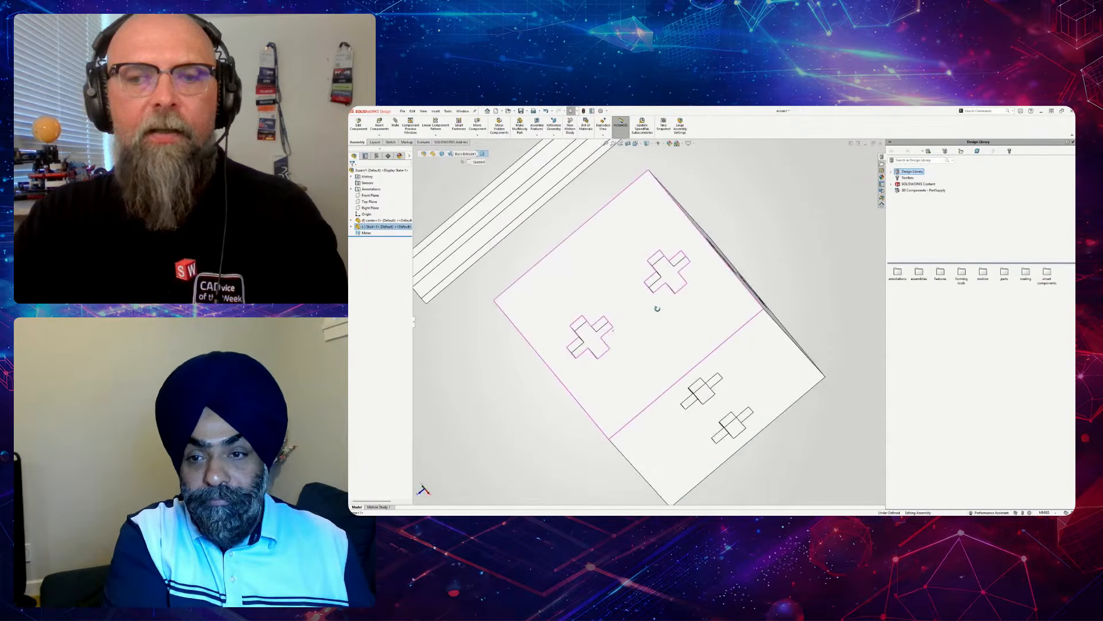
{"action": "left_click", "coordinate": [597, 343], "text": "ctrl"}
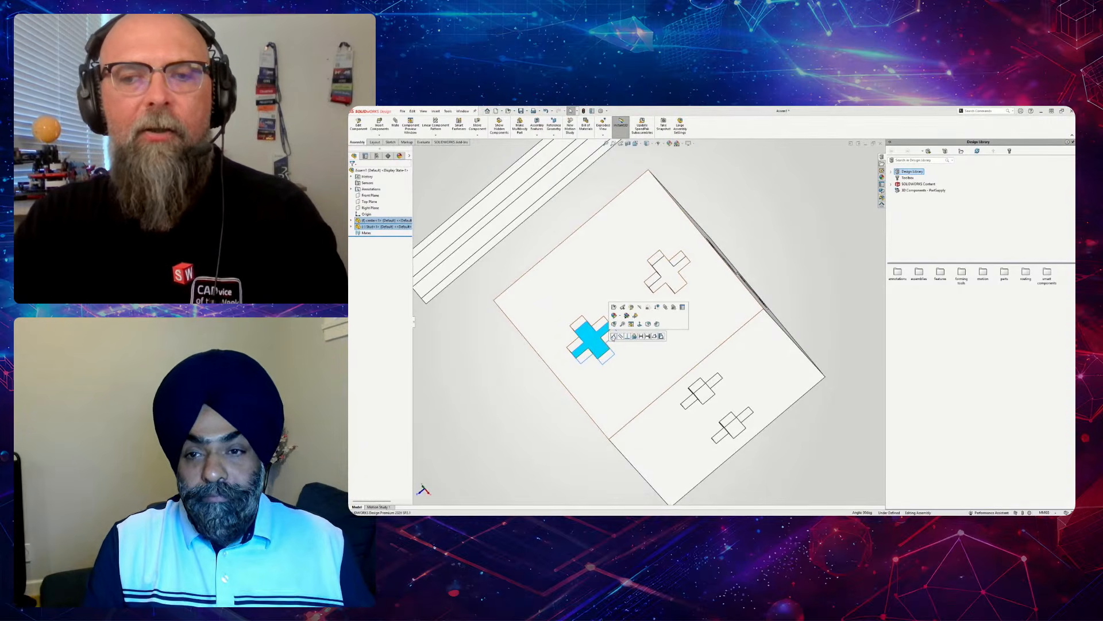
{"action": "left_click", "coordinate": [614, 338]}
{"action": "left_click", "coordinate": [614, 338]}
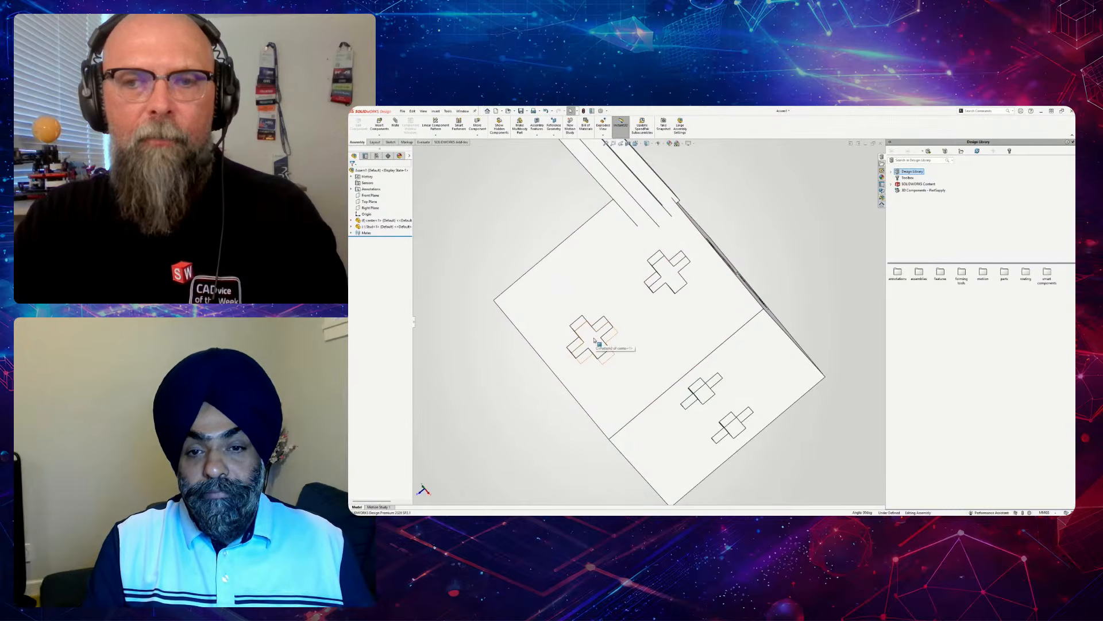
- Mate one long side face of the stud coincident with the matching inner wall of the same cross pocket
{"action": "left_click", "coordinate": [650, 201]}
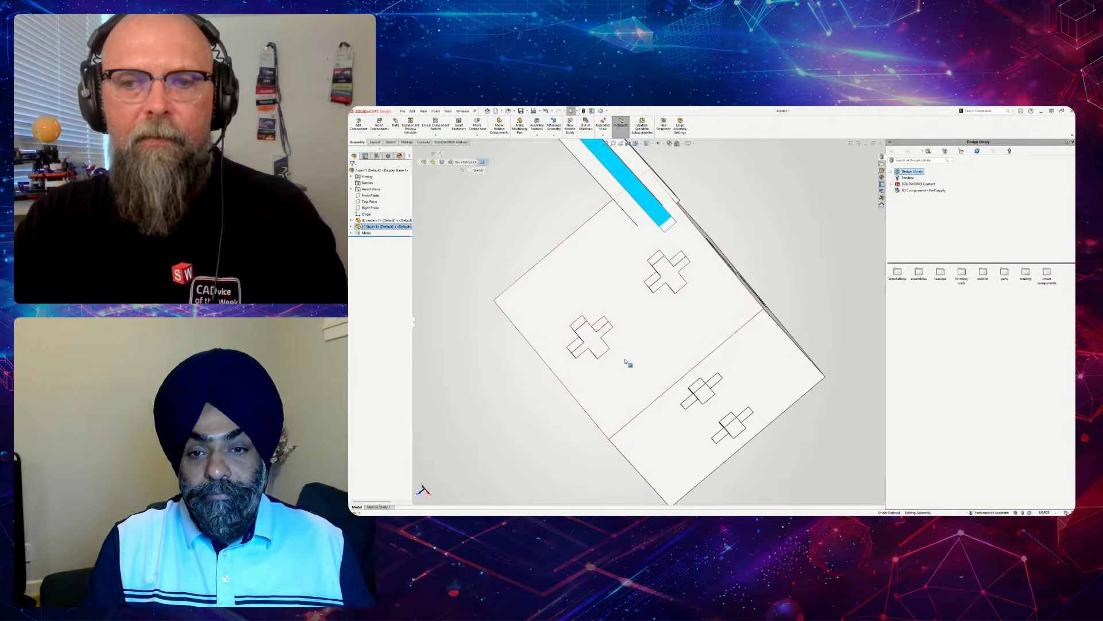
{"action": "middle_click_drag", "start_coordinate": [626, 362], "coordinate": [694, 410]}
{"action": "left_click", "coordinate": [606, 359], "text": "ctrl"}
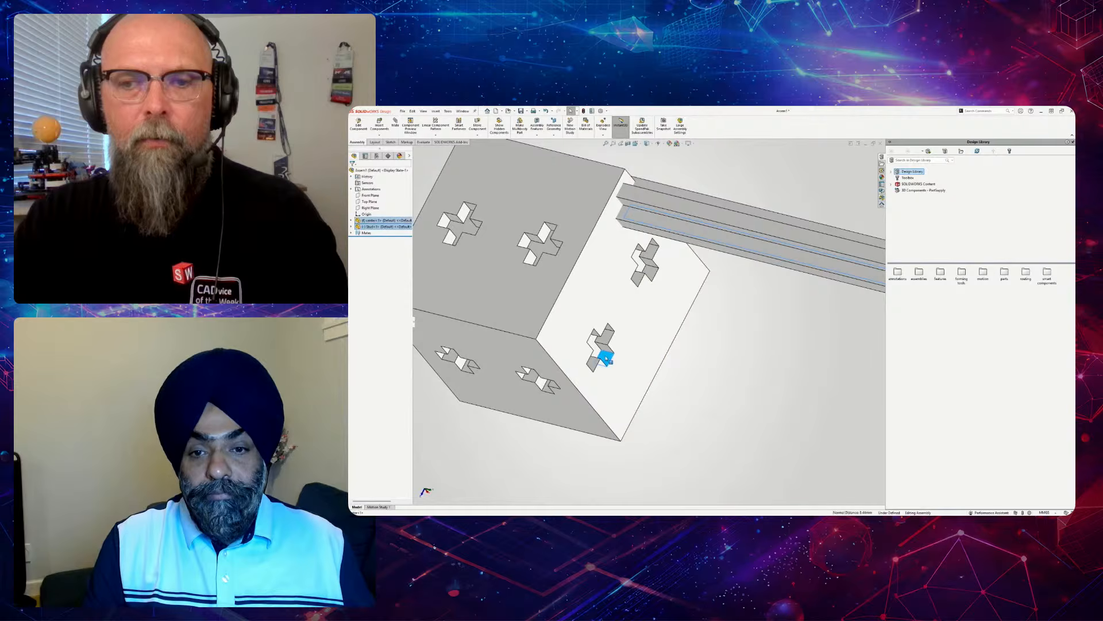
{"action": "left_click", "coordinate": [624, 351]}
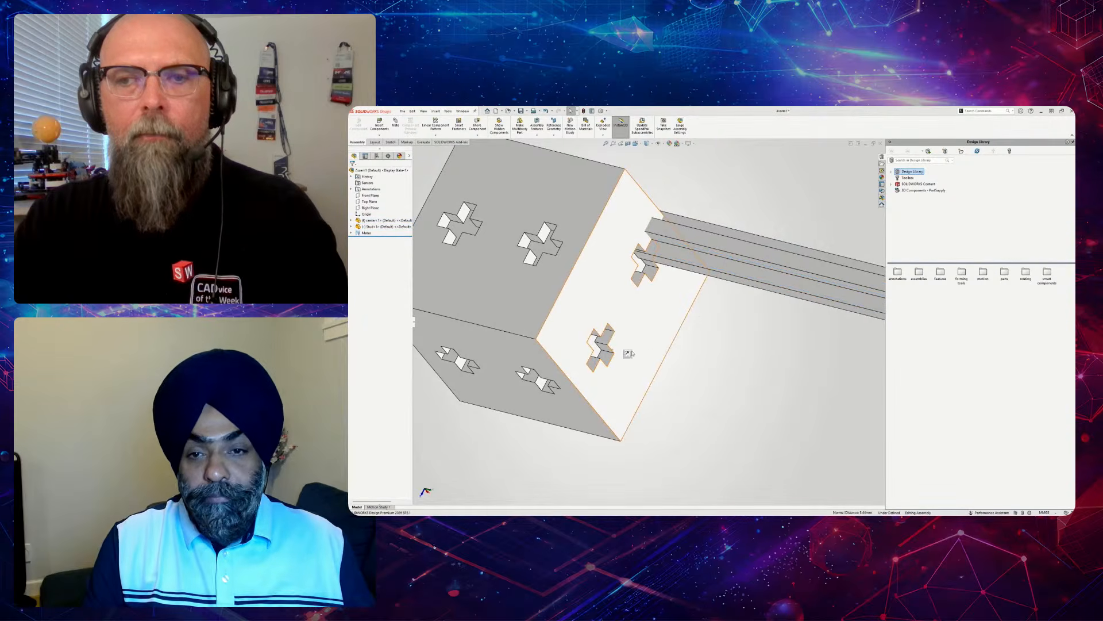
- Move the stud to test its remaining freedom, and mate a second side face coincident with the adjoining pocket wall
{"action": "middle_click_drag", "start_coordinate": [588, 296], "coordinate": [707, 317]}
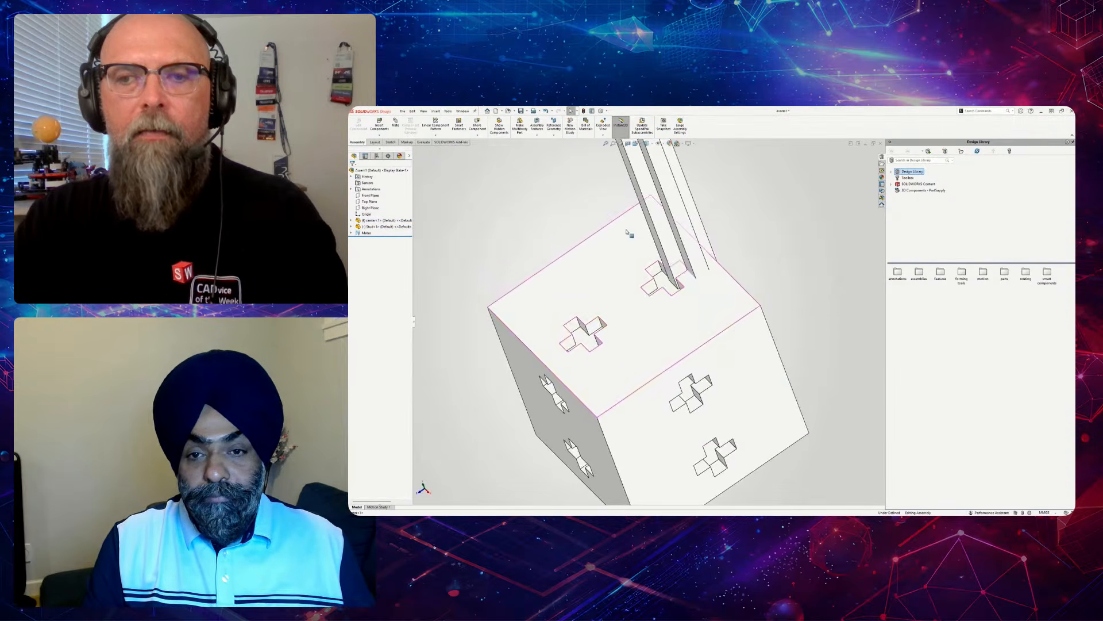
{"action": "left_click", "coordinate": [721, 319]}
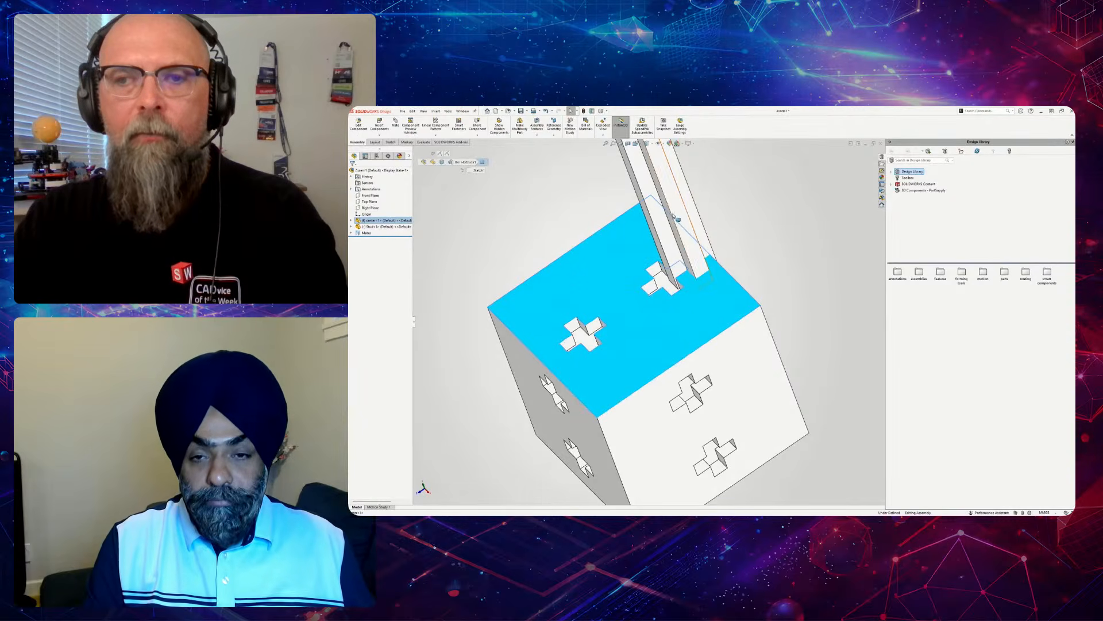
{"action": "mouse_move", "coordinate": [677, 216]}
{"action": "left_mouse_down"}
{"action": "mouse_move", "coordinate": [454, 270]}
{"action": "mouse_move", "coordinate": [758, 184]}
{"action": "mouse_move", "coordinate": [665, 199]}
{"action": "left_mouse_up"}
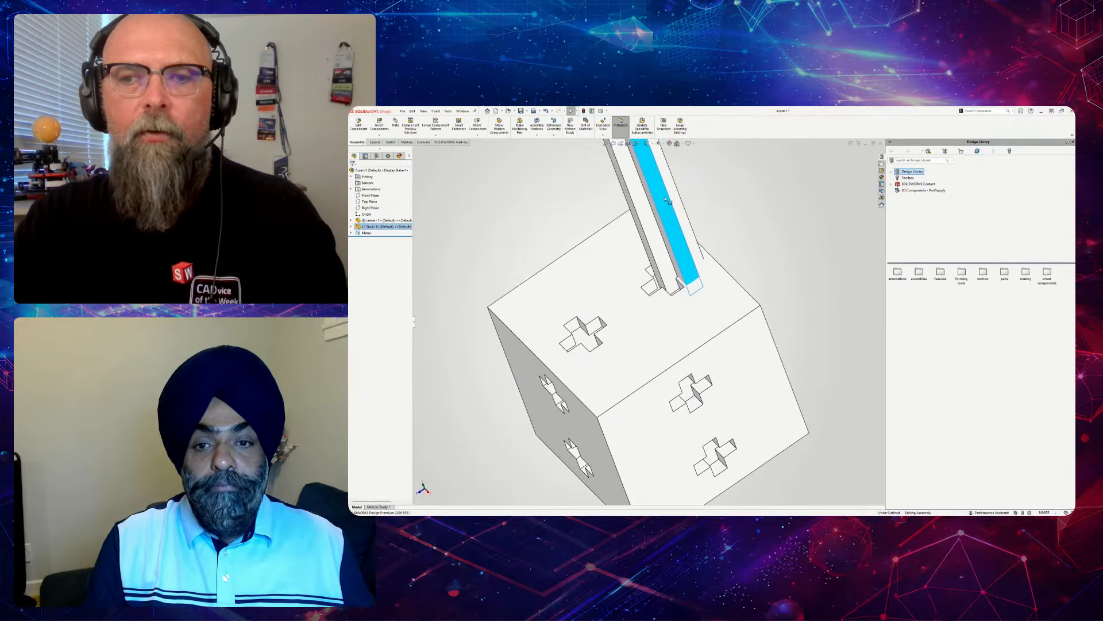
{"action": "left_click", "coordinate": [650, 255]}
{"action": "middle_click_drag", "start_coordinate": [647, 267], "coordinate": [622, 323]}
{"action": "scroll", "coordinate": [567, 337], "scroll_direction": "down", "scroll_amount": 4}
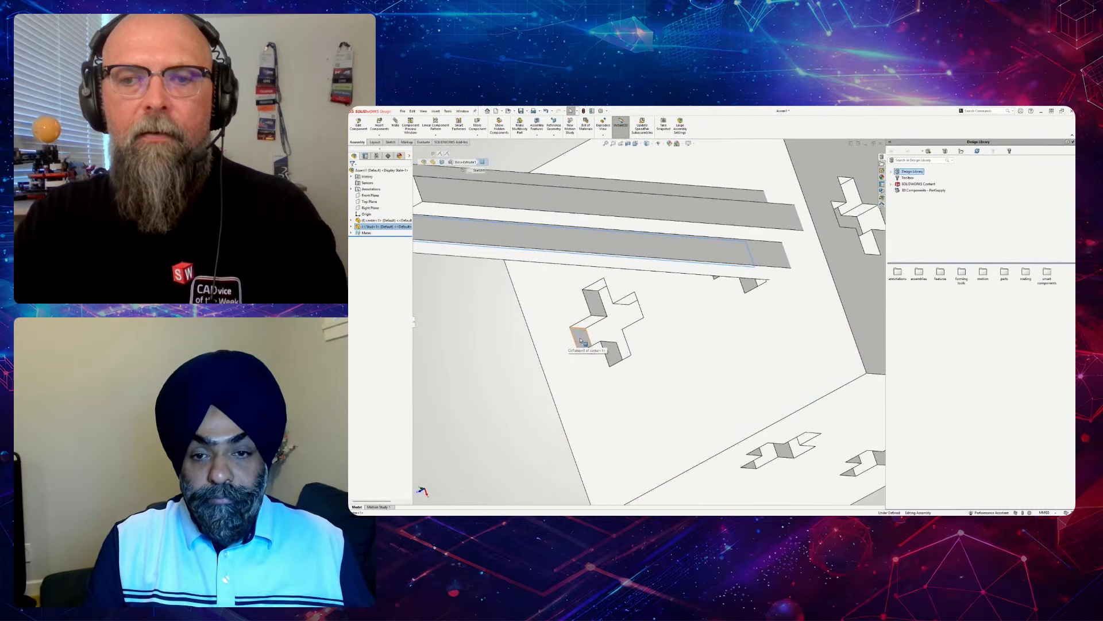
{"action": "left_click", "coordinate": [584, 342], "text": "ctrl"}
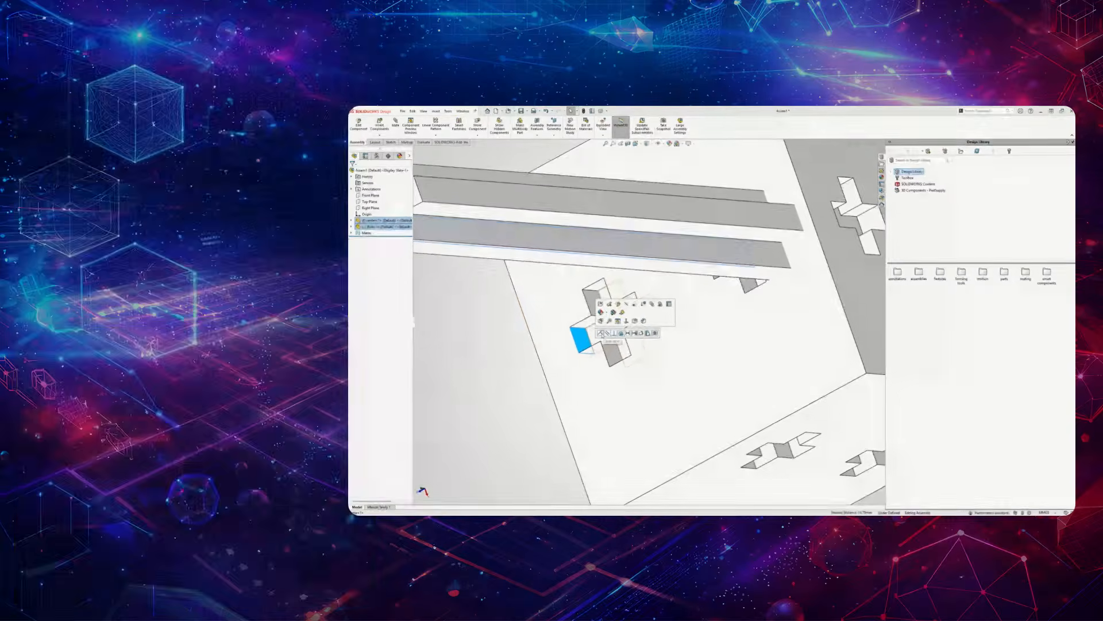
{"action": "left_click", "coordinate": [603, 334]}
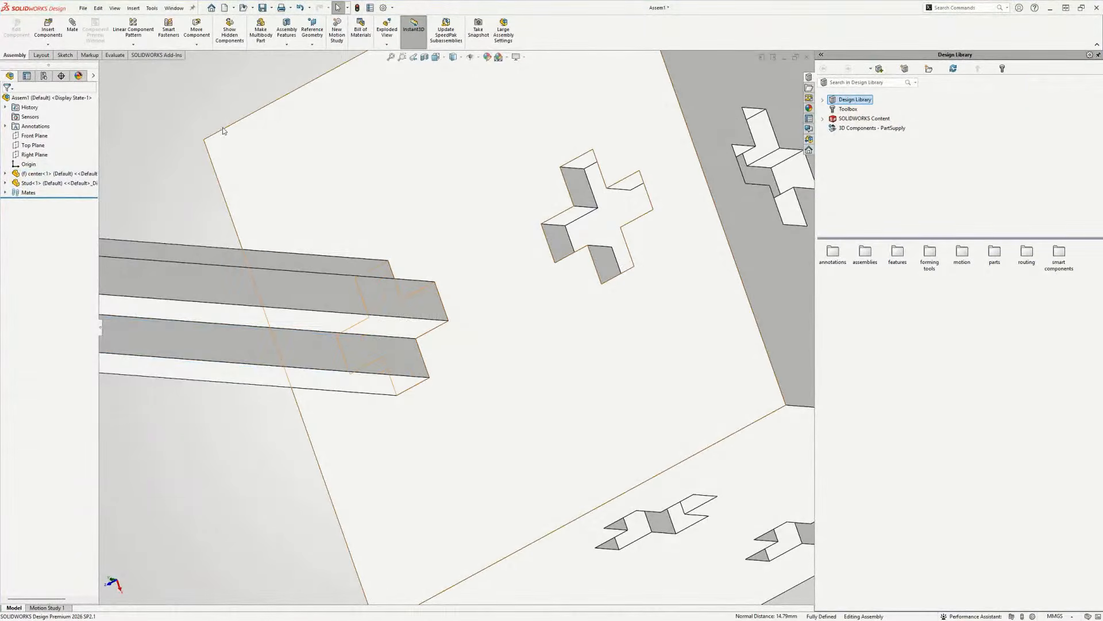
{"action": "left_click", "coordinate": [74, 26]}
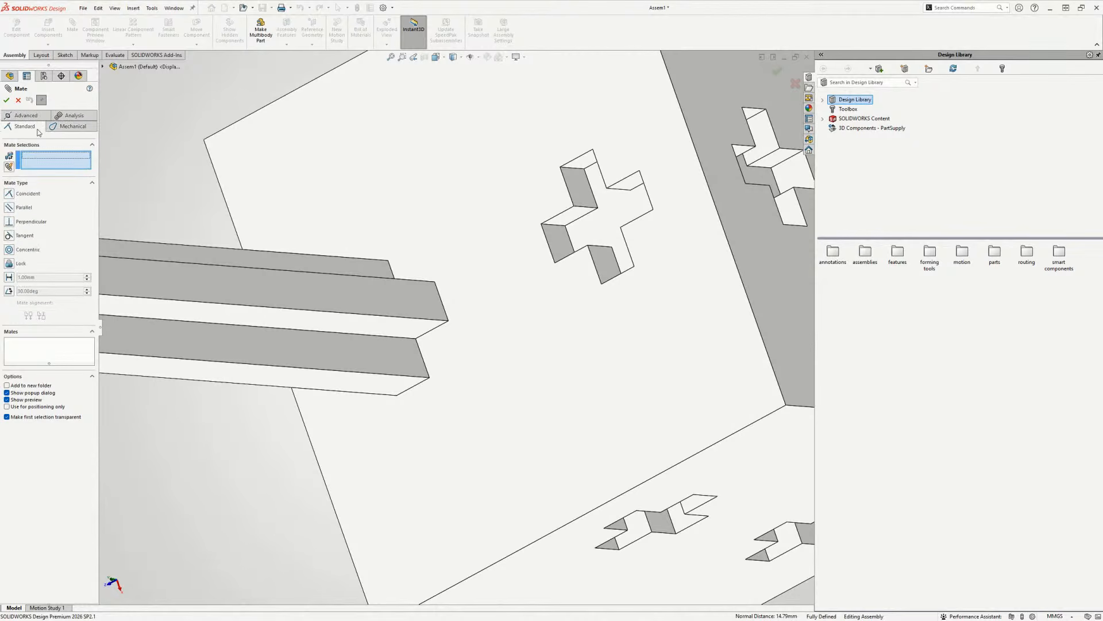
{"action": "scroll", "coordinate": [155, 170], "scroll_direction": "up", "scroll_amount": 3}
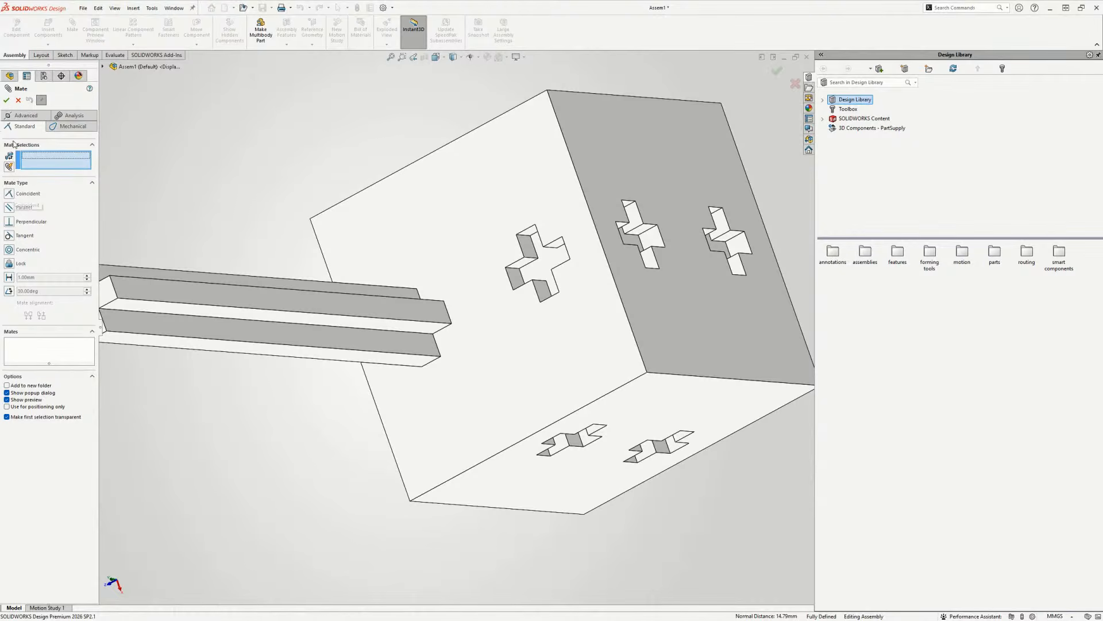
{"action": "left_click", "coordinate": [6, 100]}
- Start a linear component pattern of the stud, using the cube edge parallel to the row of pockets as Direction 1
{"action": "middle_click_drag", "start_coordinate": [249, 241], "coordinate": [328, 203]}
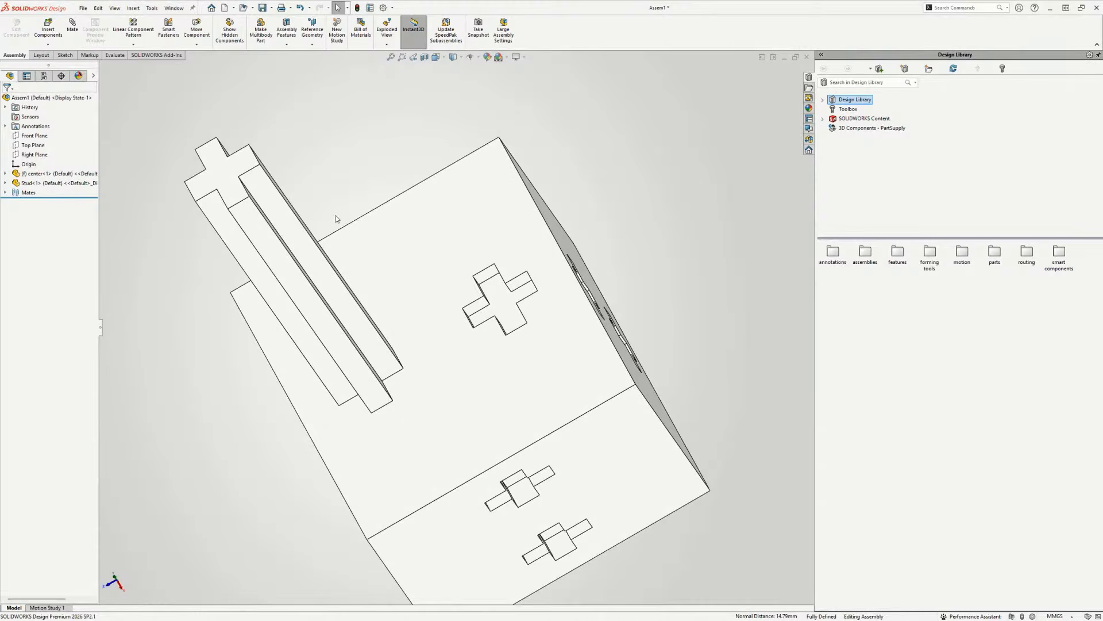
{"action": "left_click", "coordinate": [133, 44]}
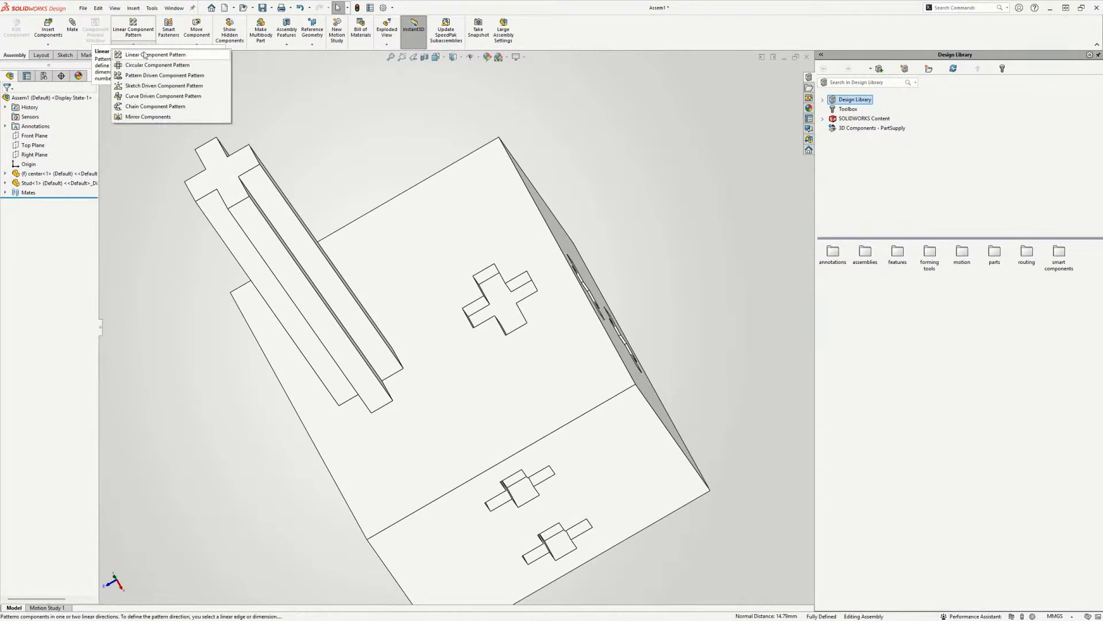
{"action": "left_click", "coordinate": [145, 55]}
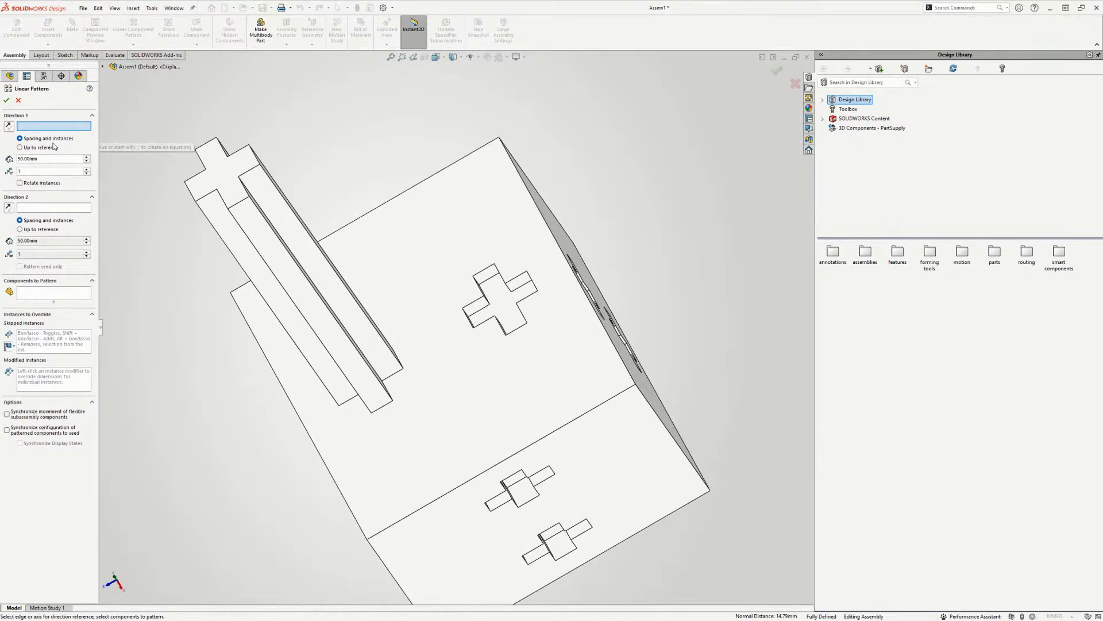
{"action": "left_click", "coordinate": [517, 452]}
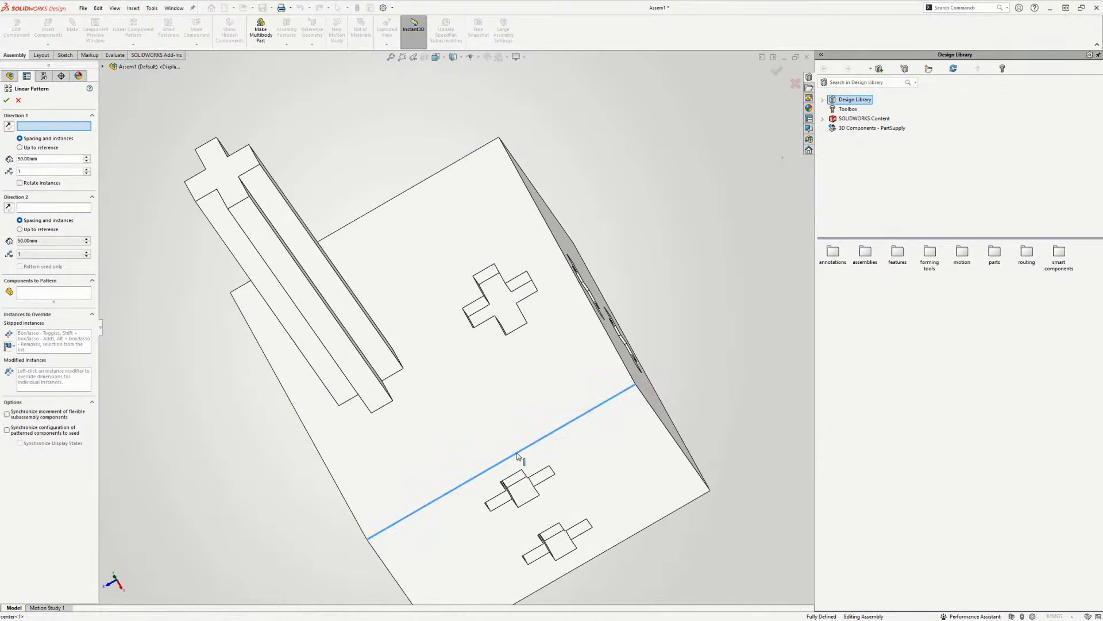
{"action": "left_click", "coordinate": [57, 292]}
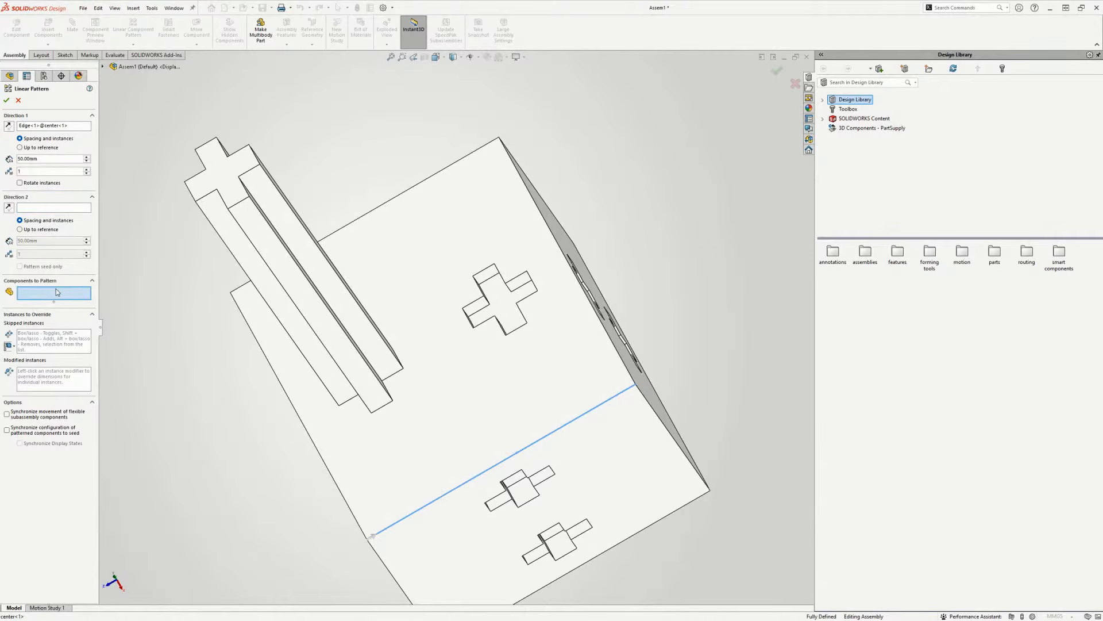
{"action": "left_click", "coordinate": [261, 230]}
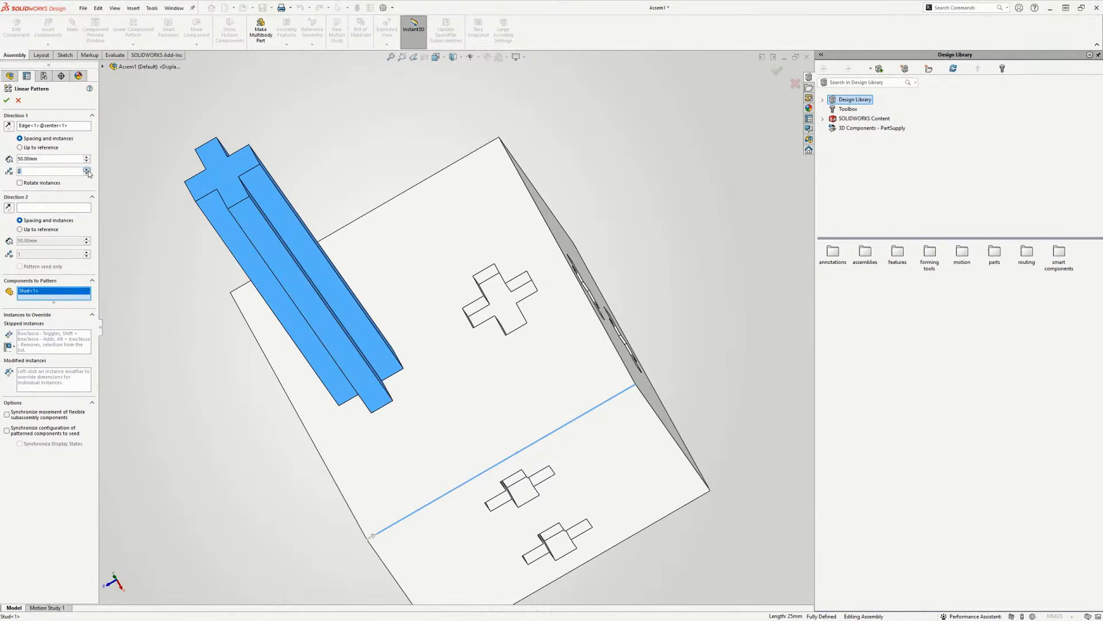
- Set the linear pattern to two stud instances spaced 12.5 mm apart and complete it
{"action": "scroll", "coordinate": [354, 349], "scroll_direction": "up", "scroll_amount": 6}
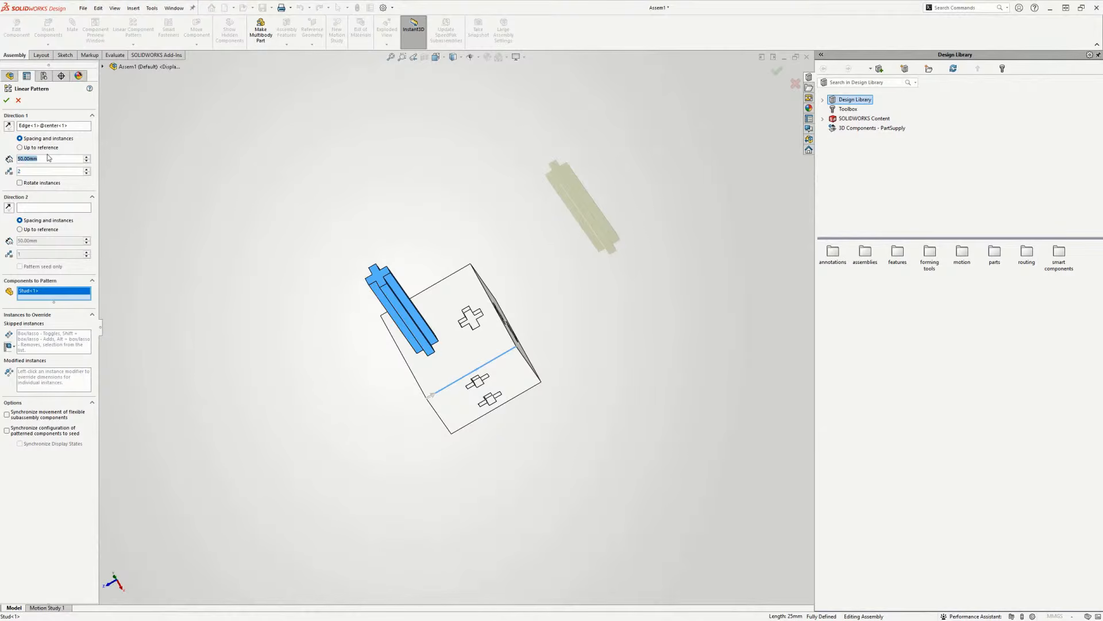
{"action": "type", "text": "20"}
{"action": "key", "text": "Return"}
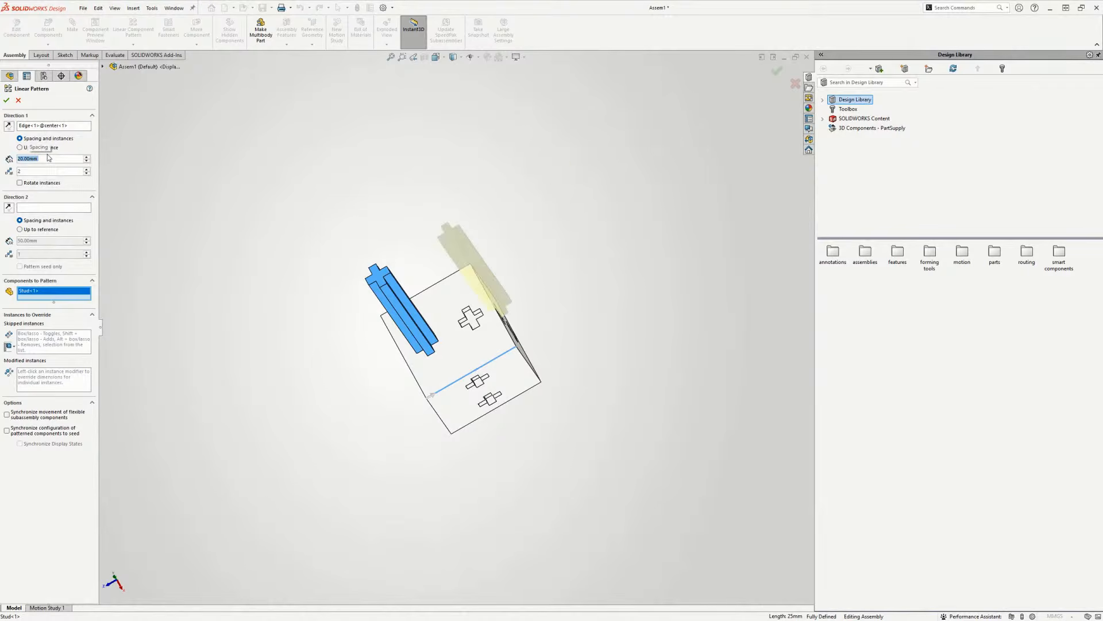
{"action": "key", "text": "Return"}
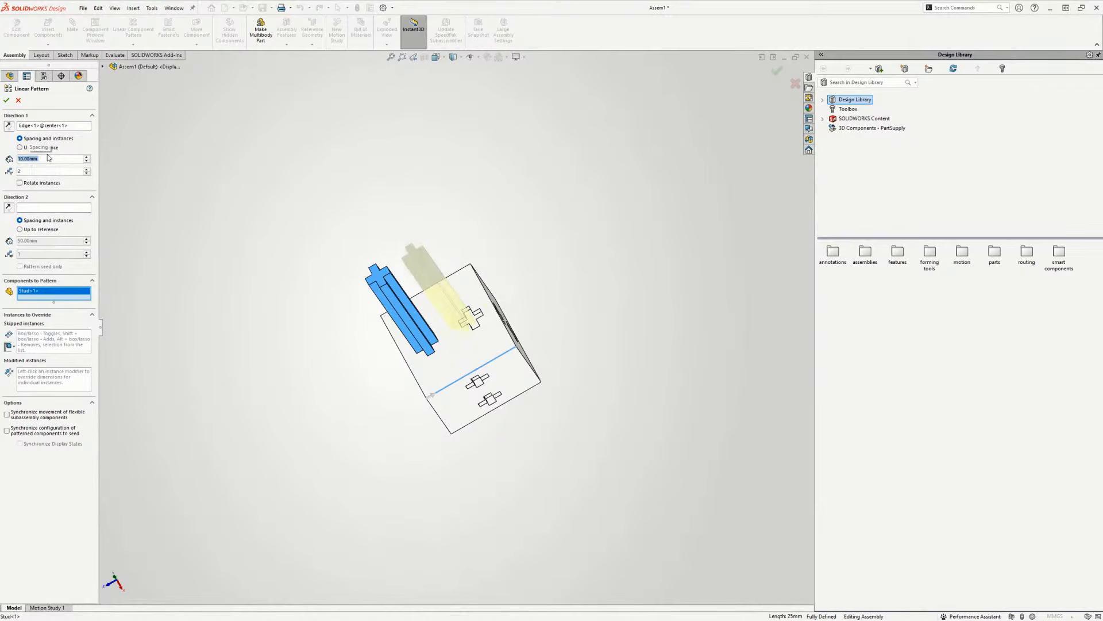
{"action": "type", "text": "12.5"}
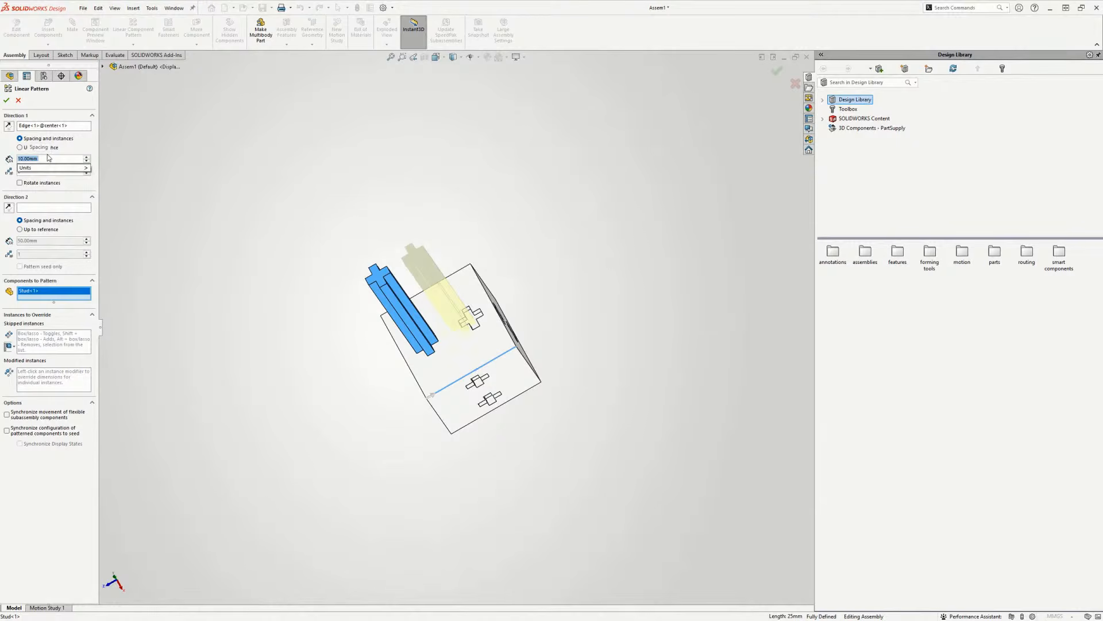
{"action": "key", "text": "Return"}
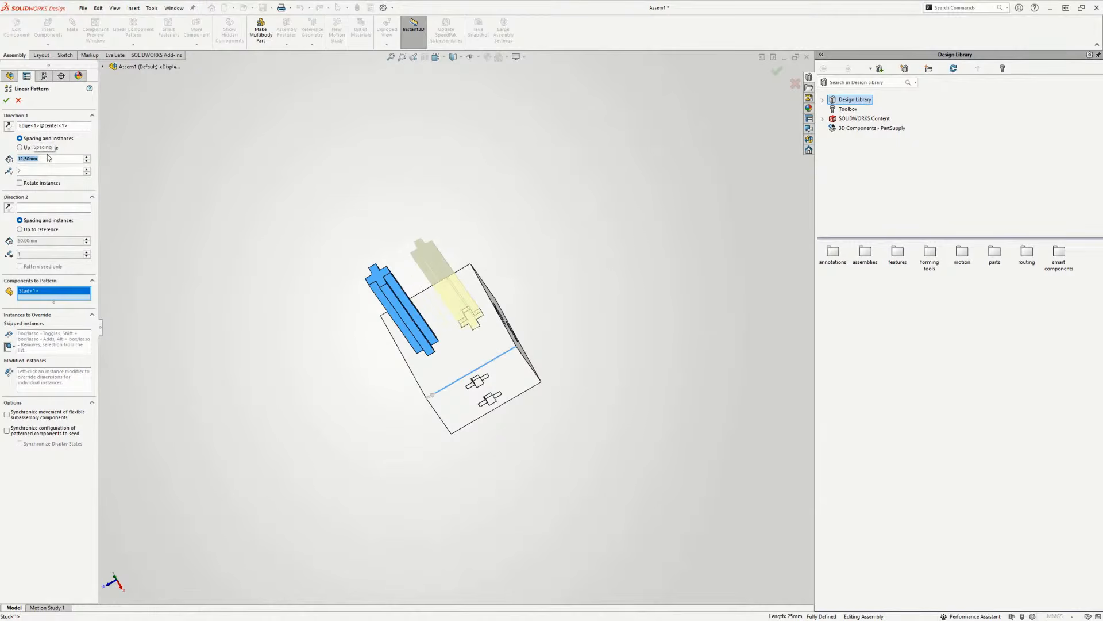
{"action": "scroll", "coordinate": [454, 299], "scroll_direction": "down", "scroll_amount": 5}
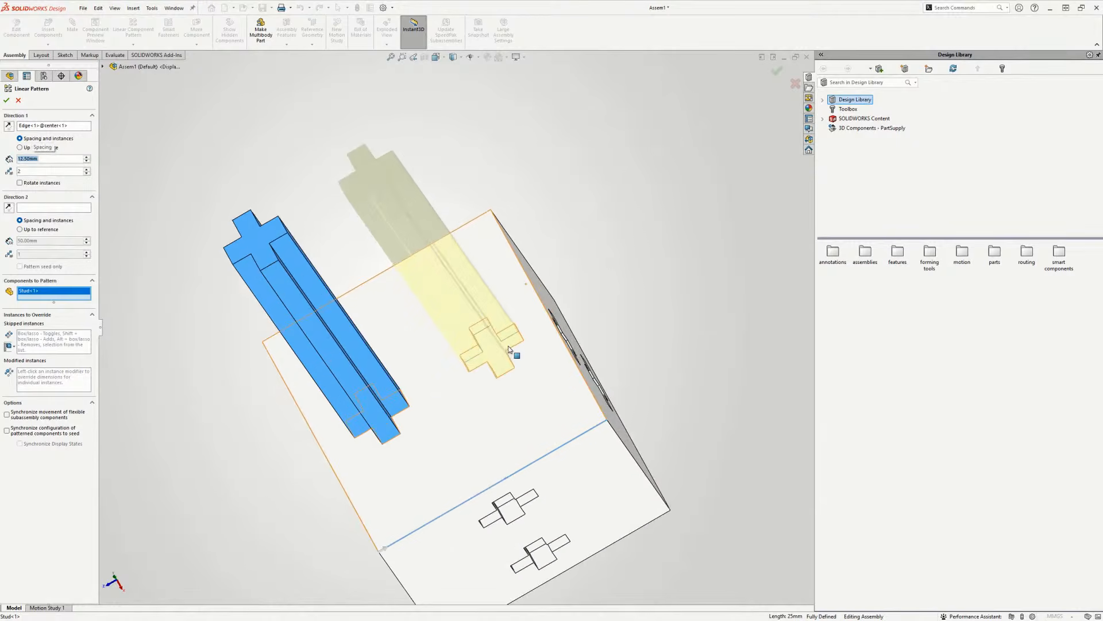
{"action": "middle_click_drag", "start_coordinate": [510, 348], "coordinate": [467, 393]}
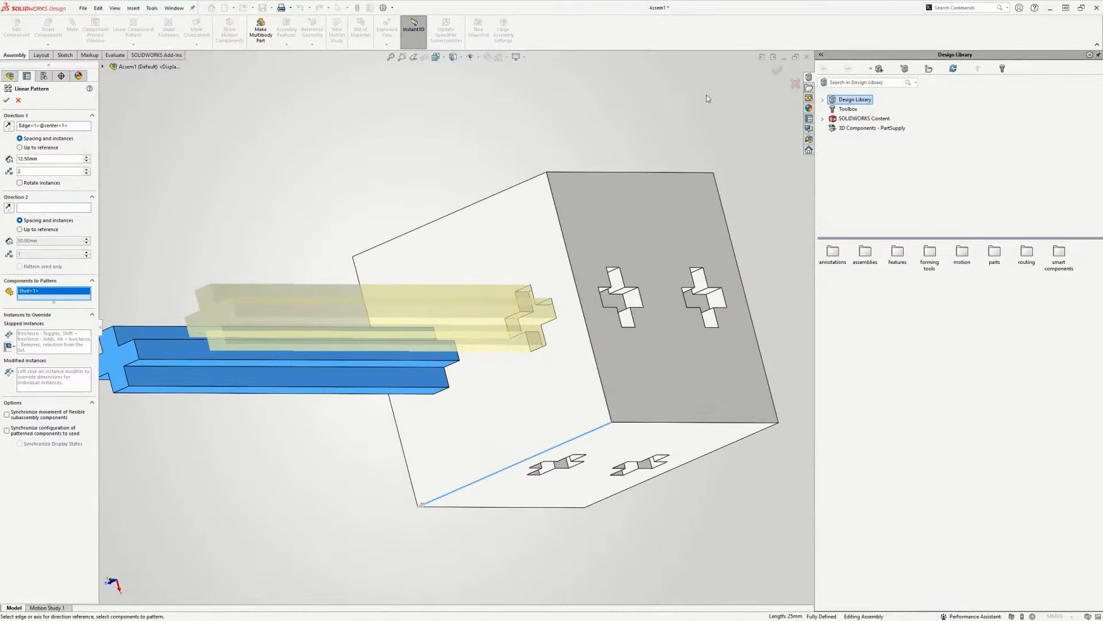
{"action": "left_click", "coordinate": [776, 72]}
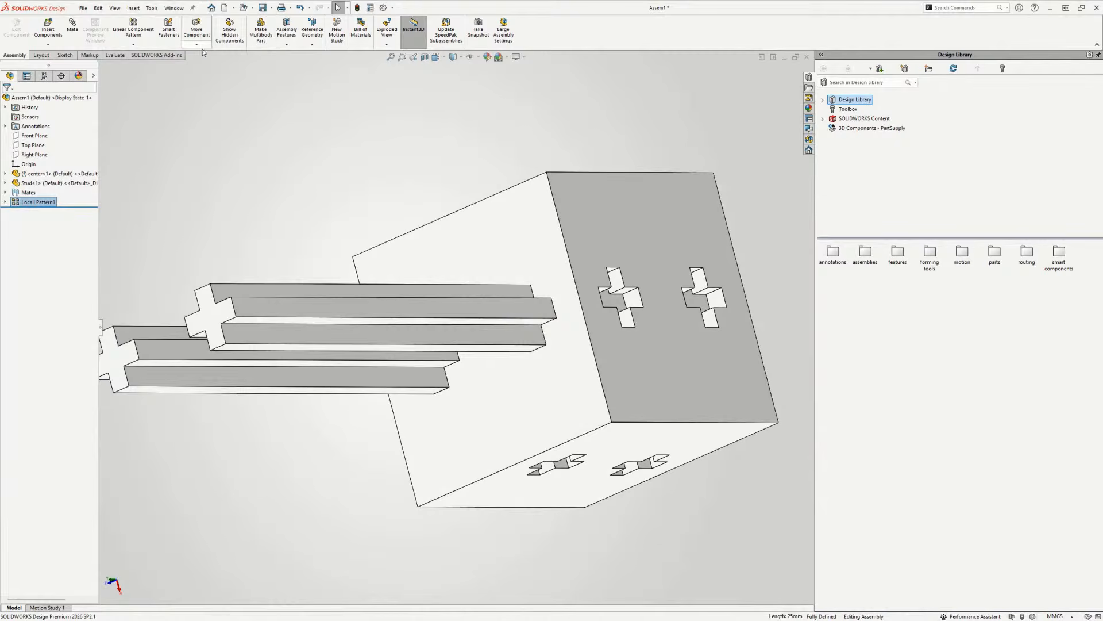
{"action": "left_click", "coordinate": [133, 44]}
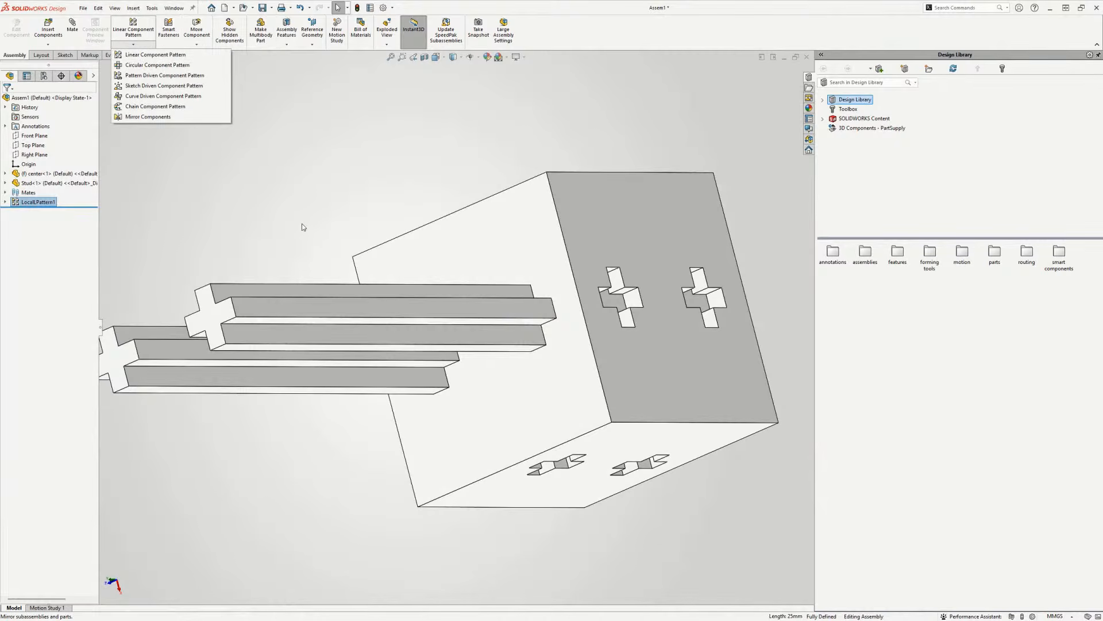
{"action": "left_click", "coordinate": [314, 211]}
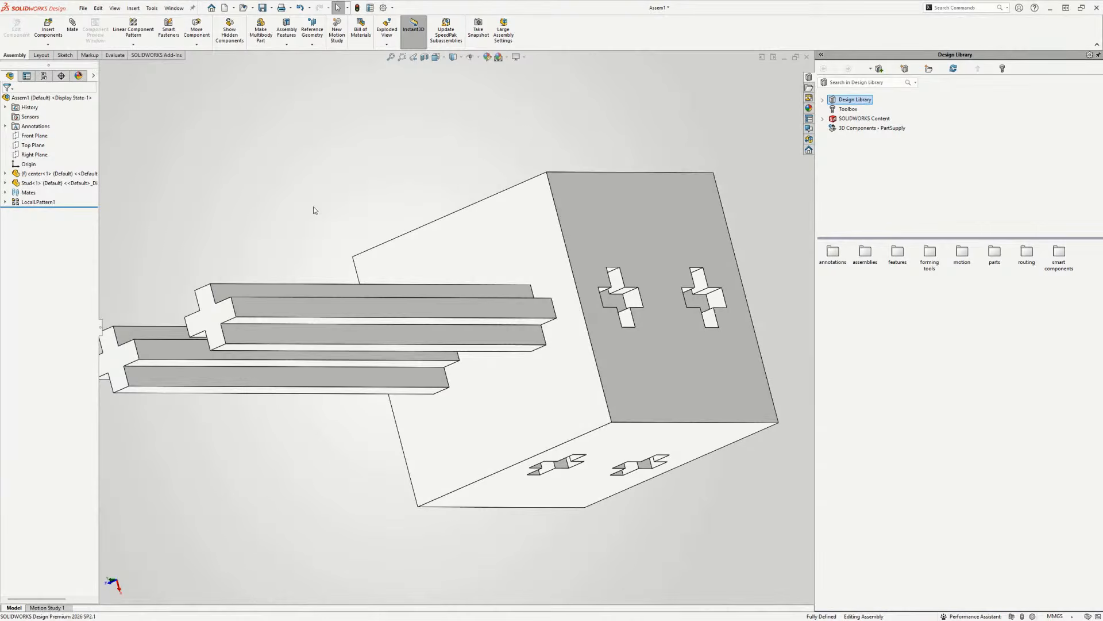
- Insert the side part and place it in open space beyond the free ends of the studs, sockets facing the cube
{"action": "left_click", "coordinate": [49, 37]}
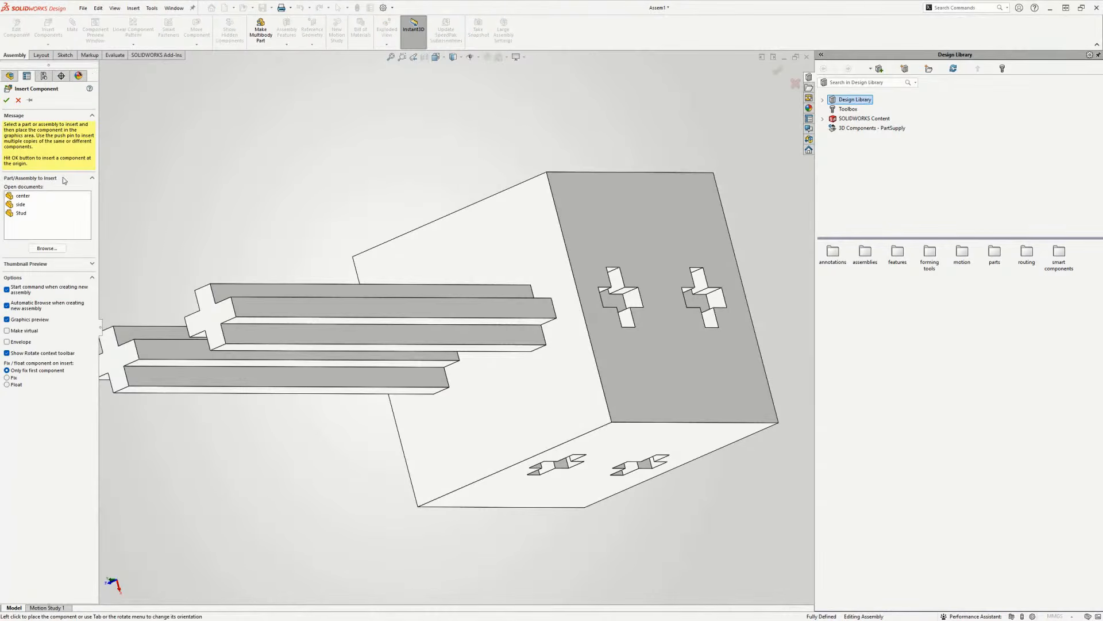
{"action": "left_click", "coordinate": [24, 206]}
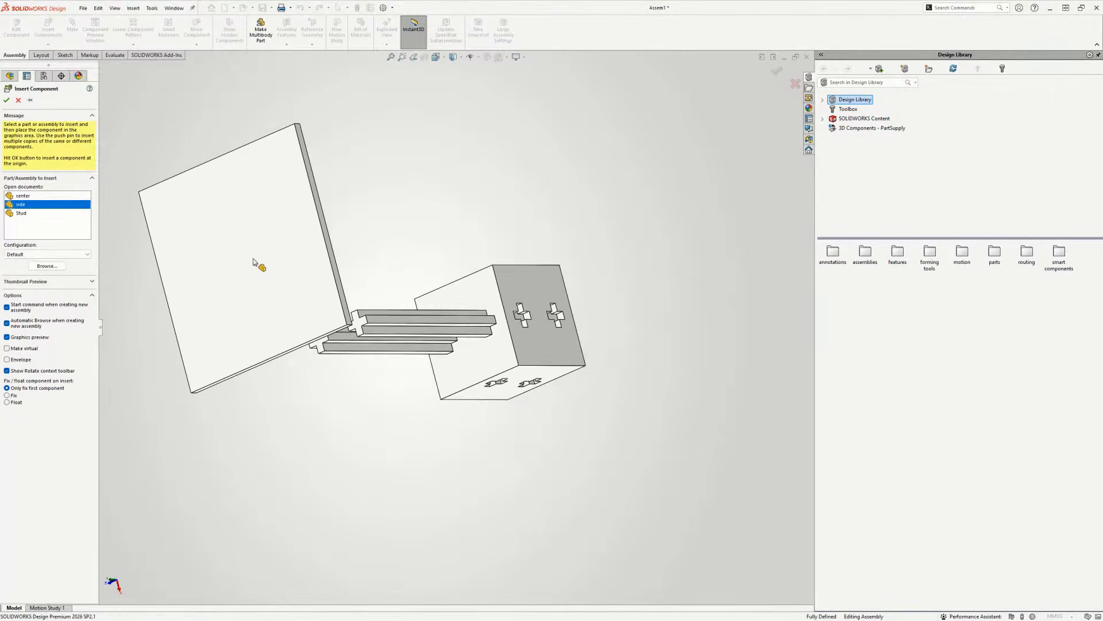
{"action": "middle_click_drag", "start_coordinate": [253, 262], "coordinate": [402, 524]}
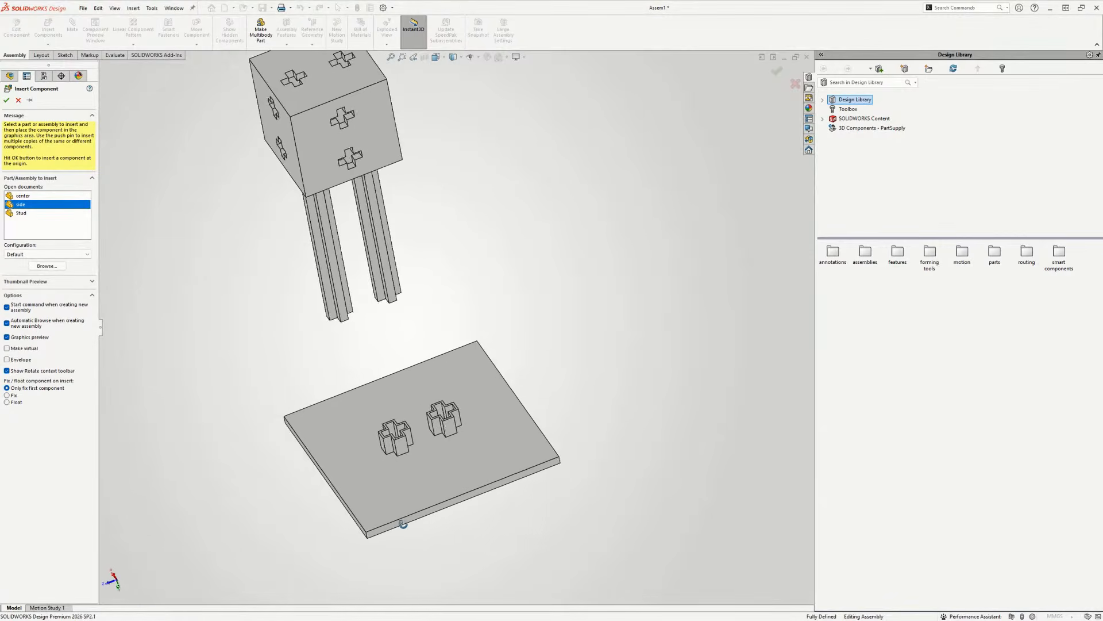
{"action": "left_click", "coordinate": [389, 454]}
- Mate the floor of one cross-shaped socket on the side plate coincident with the free end face of the original stud
{"action": "scroll", "coordinate": [379, 460], "scroll_direction": "down", "scroll_amount": 5}
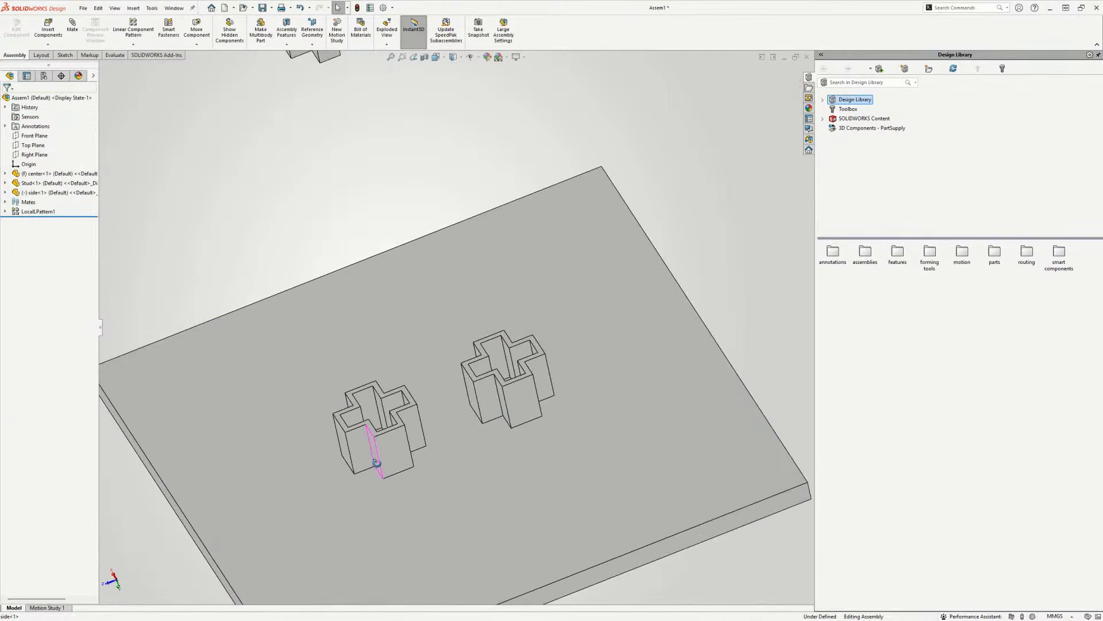
{"action": "middle_click_drag", "start_coordinate": [376, 463], "coordinate": [380, 509]}
{"action": "left_click", "coordinate": [378, 428]}
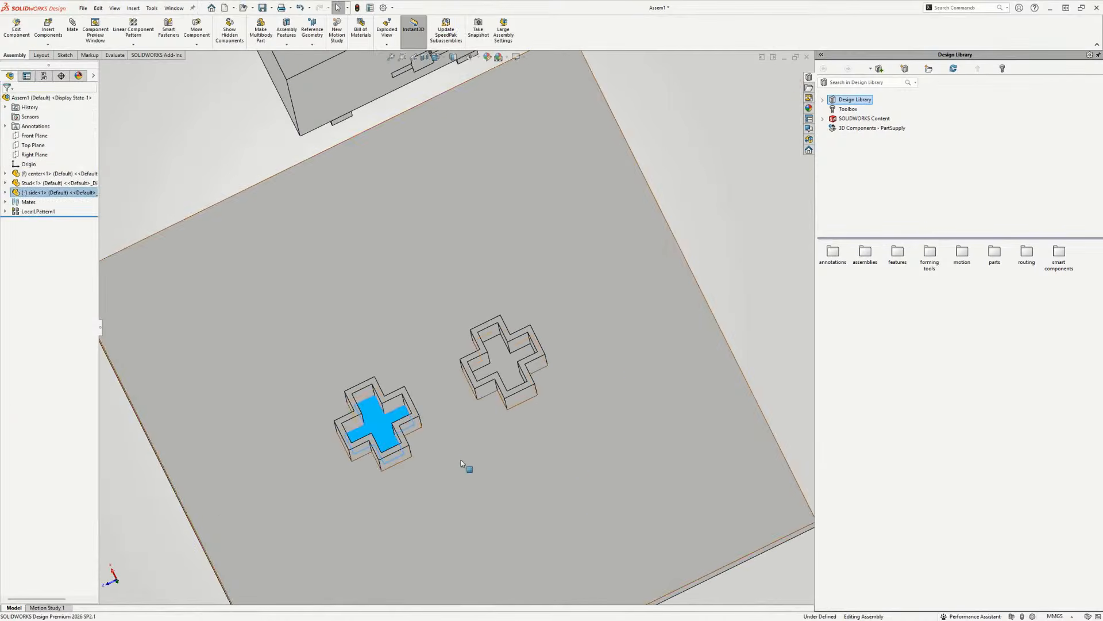
{"action": "scroll", "coordinate": [461, 463], "scroll_direction": "up", "scroll_amount": 3}
{"action": "middle_click_drag", "start_coordinate": [461, 463], "coordinate": [501, 251]}
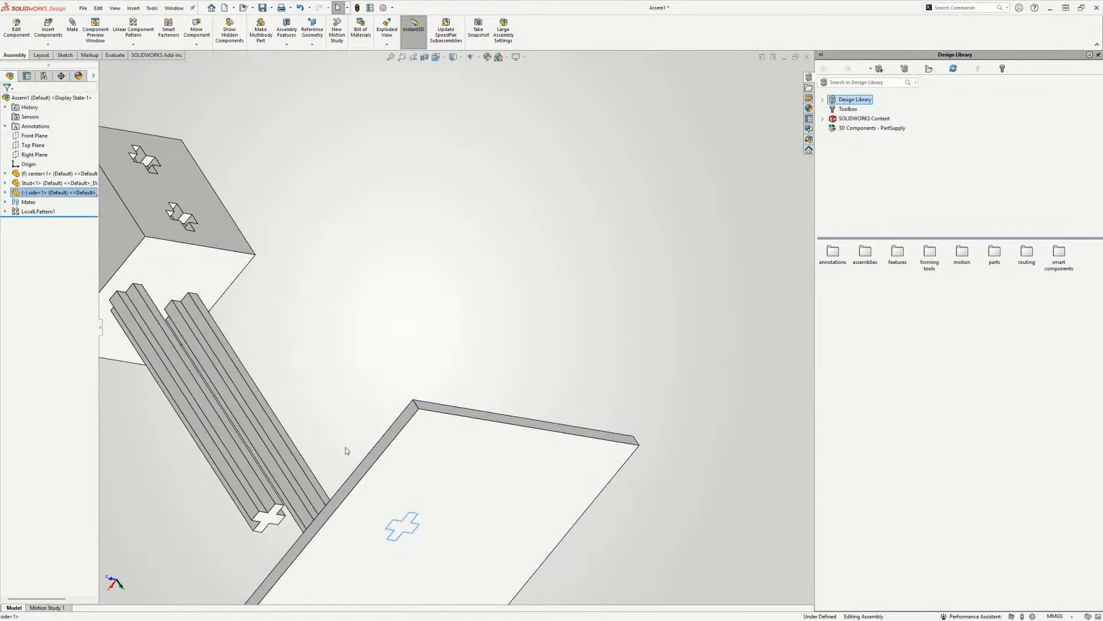
{"action": "scroll", "coordinate": [267, 519], "scroll_direction": "down", "scroll_amount": 3}
{"action": "left_click", "coordinate": [290, 463], "text": "ctrl"}
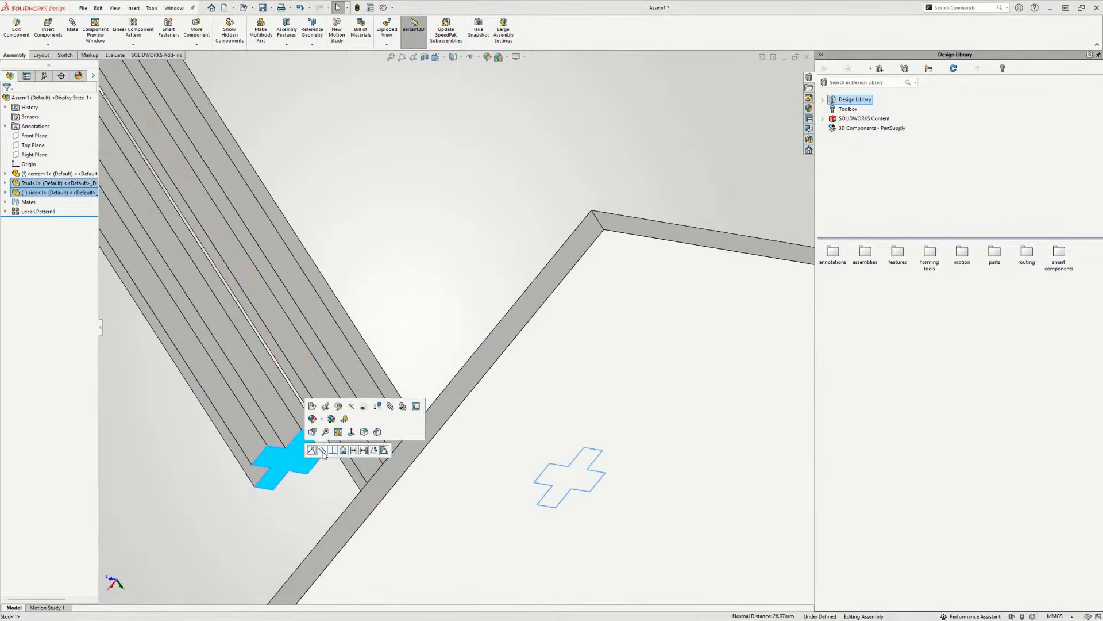
{"action": "left_click", "coordinate": [313, 451]}
- Mate an inner wall of the same socket coincident with the matching long side face of the stud
{"action": "scroll", "coordinate": [328, 463], "scroll_direction": "up", "scroll_amount": 4}
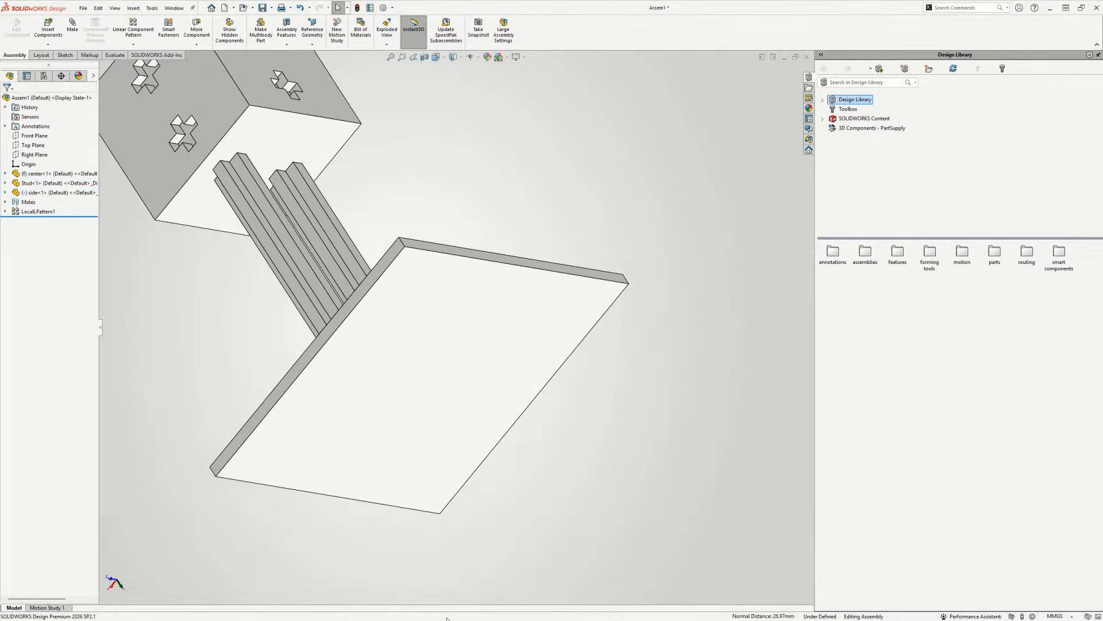
{"action": "middle_click_drag", "start_coordinate": [423, 383], "coordinate": [414, 555]}
{"action": "scroll", "coordinate": [368, 405], "scroll_direction": "down", "scroll_amount": 4}
{"action": "middle_click_drag", "start_coordinate": [416, 438], "coordinate": [307, 326]}
{"action": "left_click", "coordinate": [451, 403]}
{"action": "left_click", "coordinate": [349, 382], "text": "ctrl"}
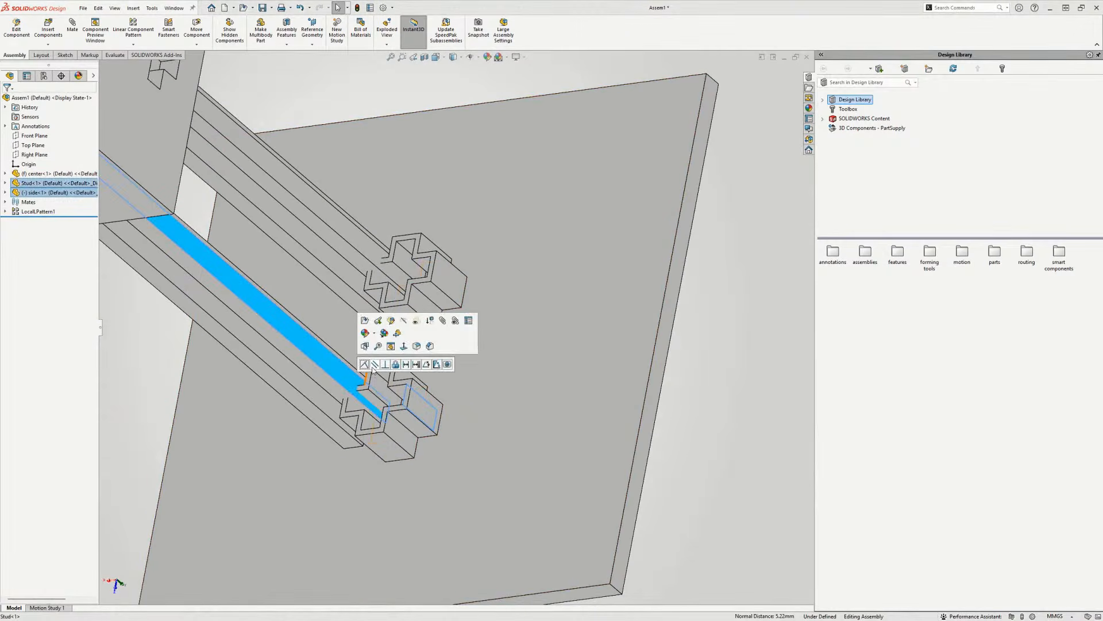
{"action": "left_click", "coordinate": [364, 365]}
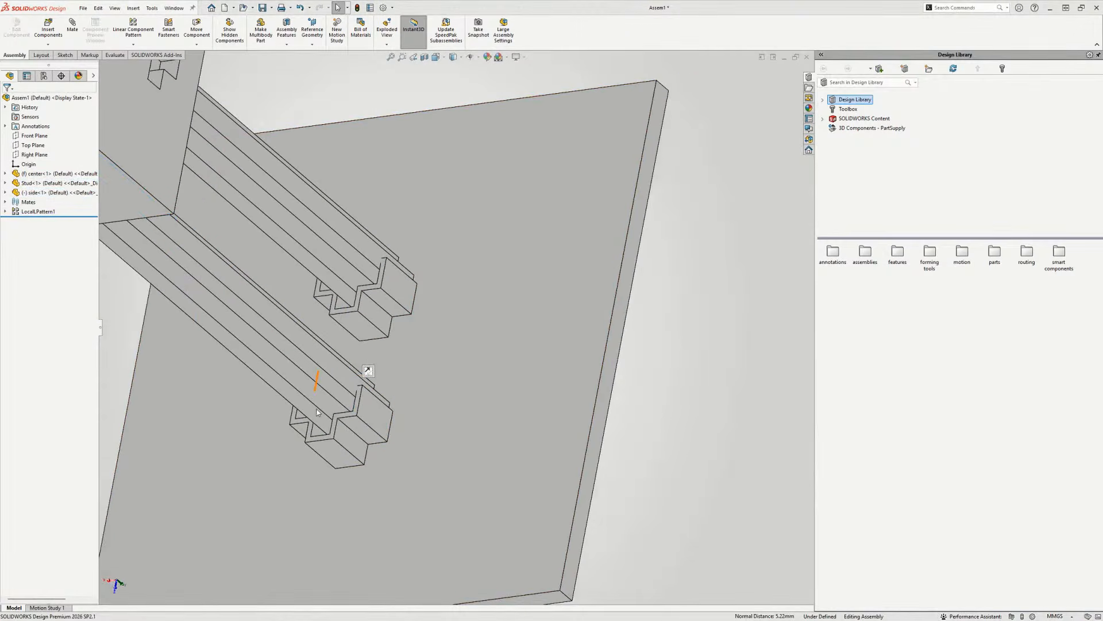
- Mate the inner end wall of one socket arm coincident with the outer face of the matching stud arm
{"action": "middle_click_drag", "start_coordinate": [325, 428], "coordinate": [307, 470]}
{"action": "scroll", "coordinate": [307, 469], "scroll_direction": "down", "scroll_amount": 5}
{"action": "left_click", "coordinate": [387, 382]}
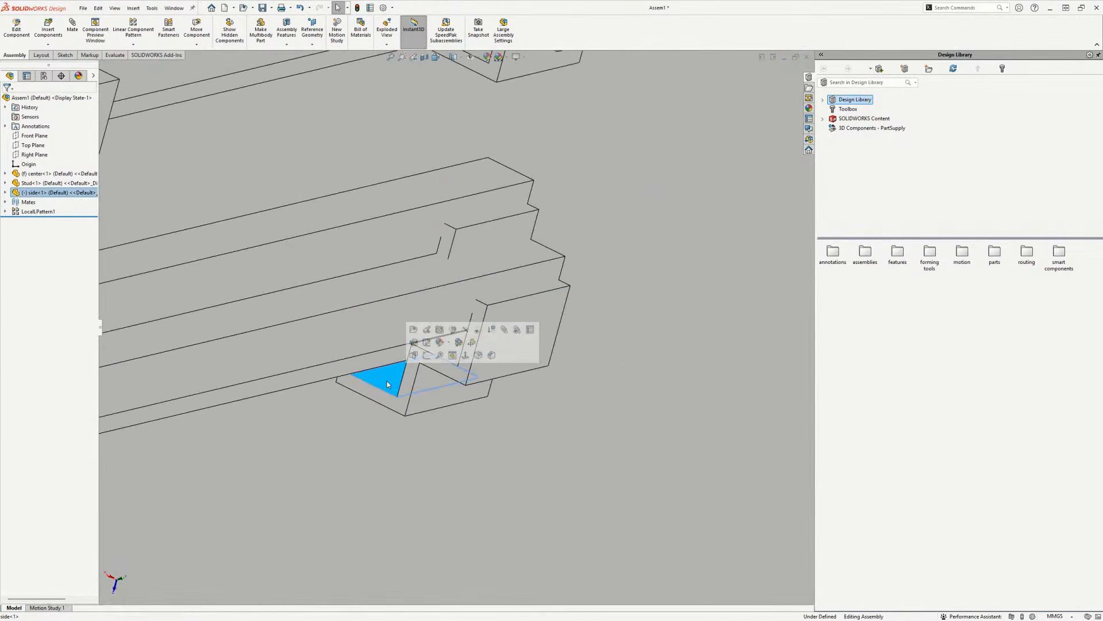
{"action": "middle_click_drag", "start_coordinate": [387, 381], "coordinate": [457, 258]}
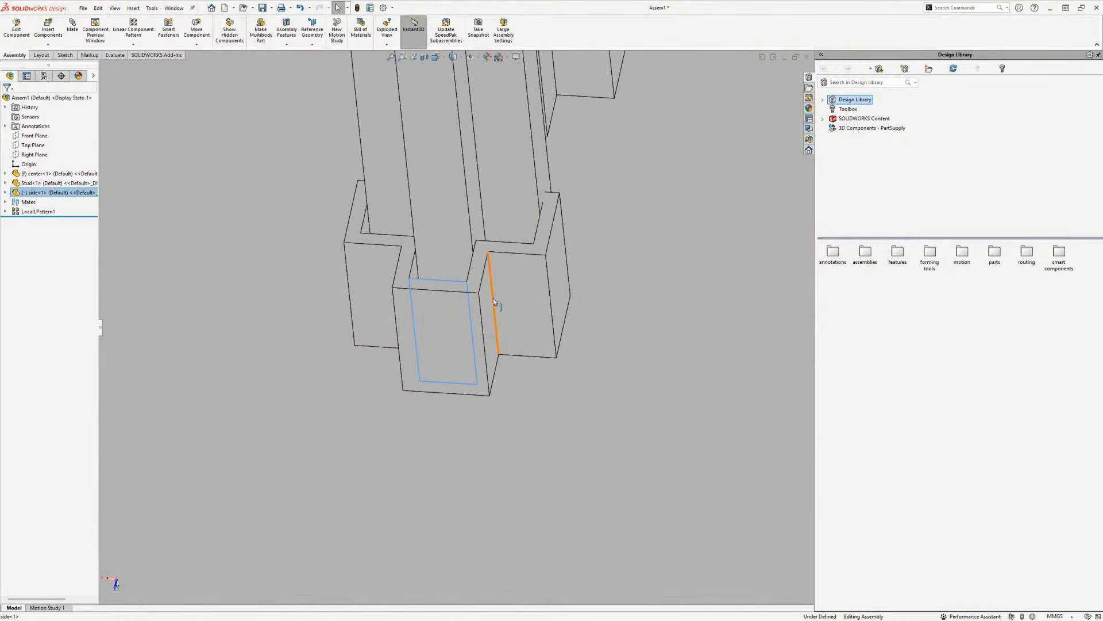
{"action": "left_click", "coordinate": [447, 211], "text": "ctrl"}
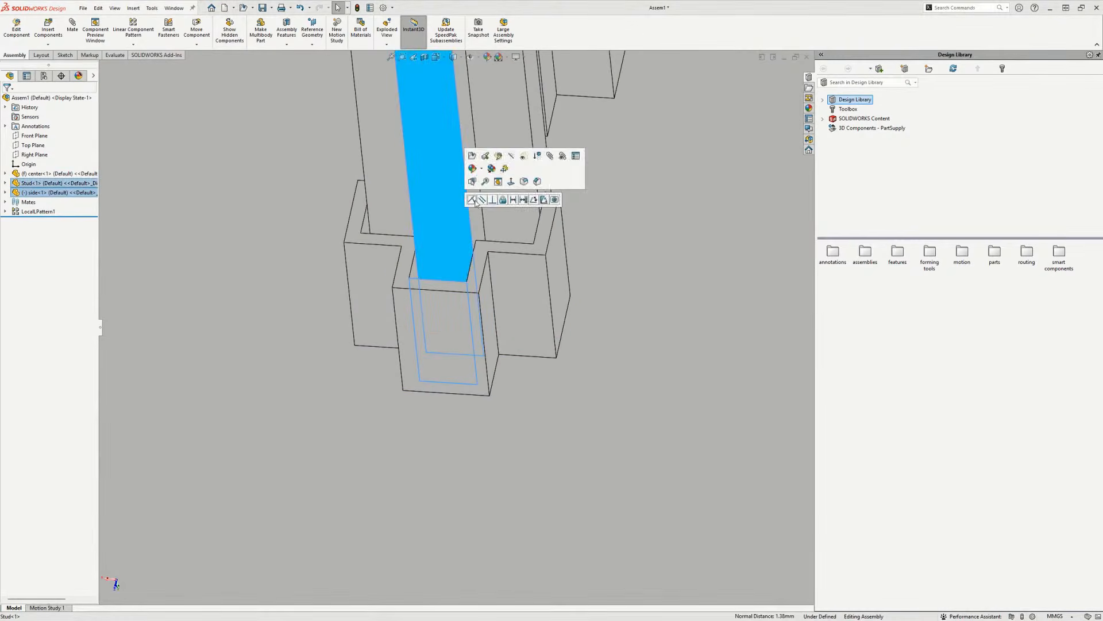
{"action": "left_click", "coordinate": [473, 199]}
- Start a circular component pattern using Axis1 of the center part as the rotation axis
{"action": "scroll", "coordinate": [503, 306], "scroll_direction": "up", "scroll_amount": 5}
{"action": "middle_click_drag", "start_coordinate": [503, 306], "coordinate": [400, 351]}
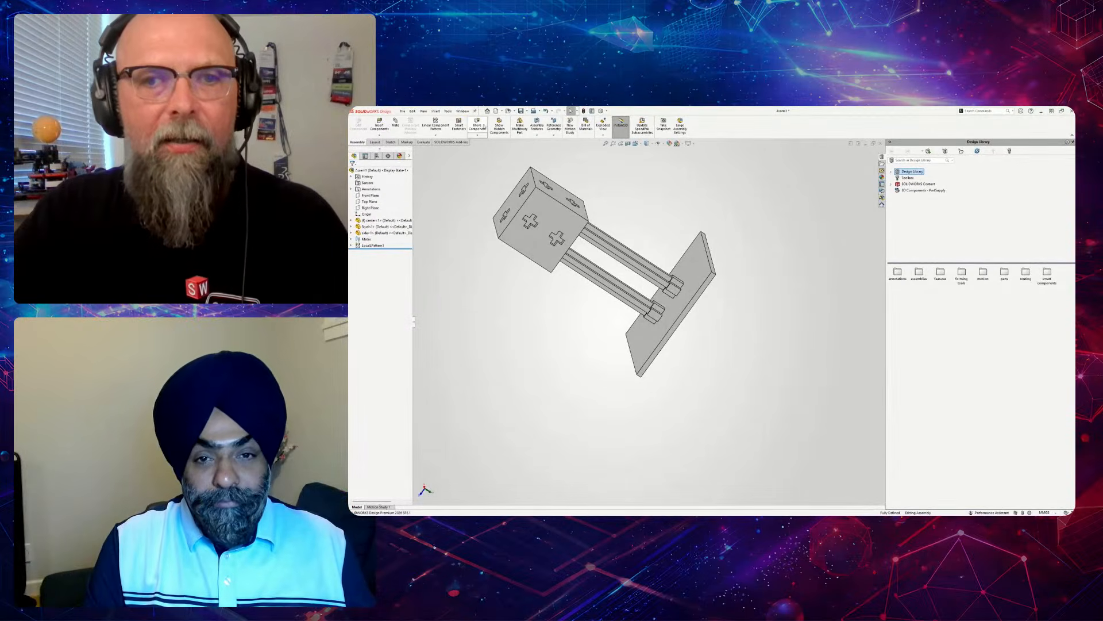
{"action": "left_click", "coordinate": [436, 135]}
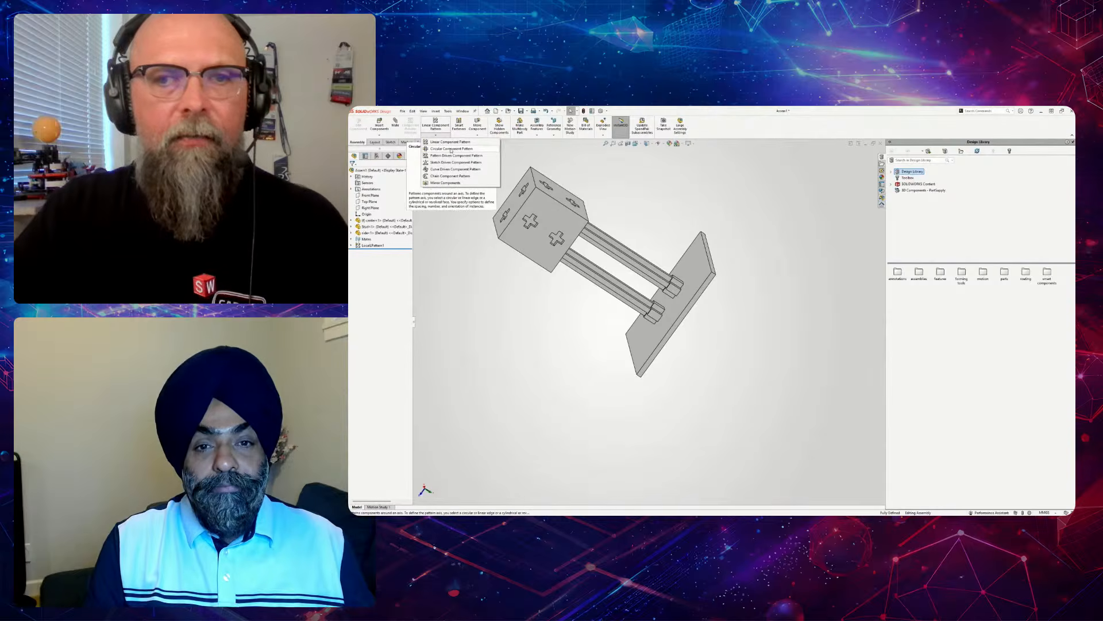
{"action": "left_click", "coordinate": [451, 148]}
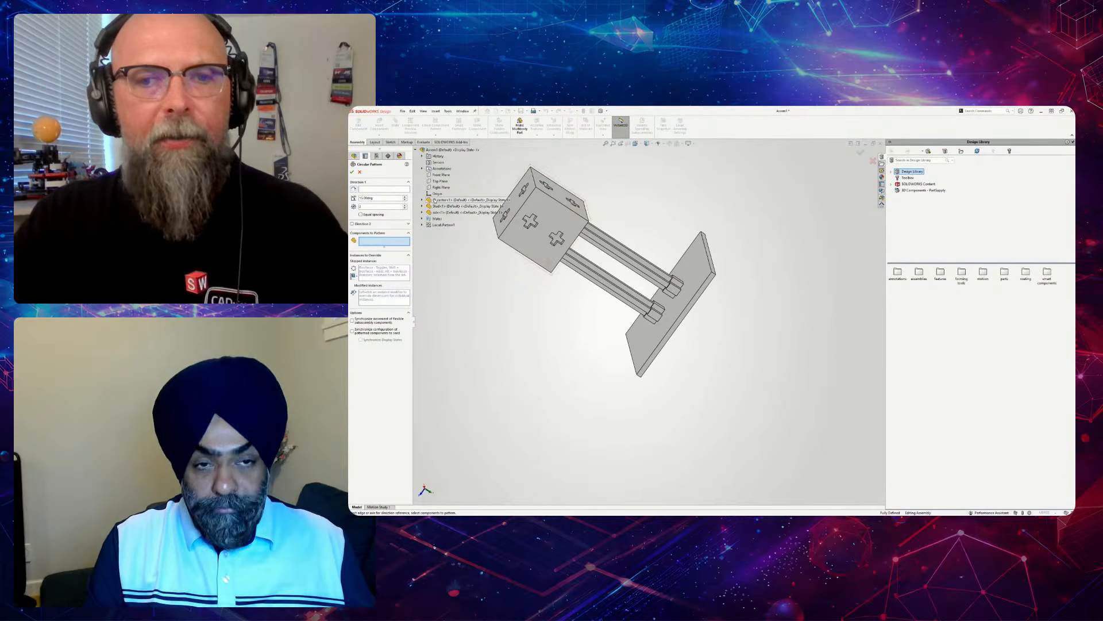
{"action": "left_click", "coordinate": [421, 200]}
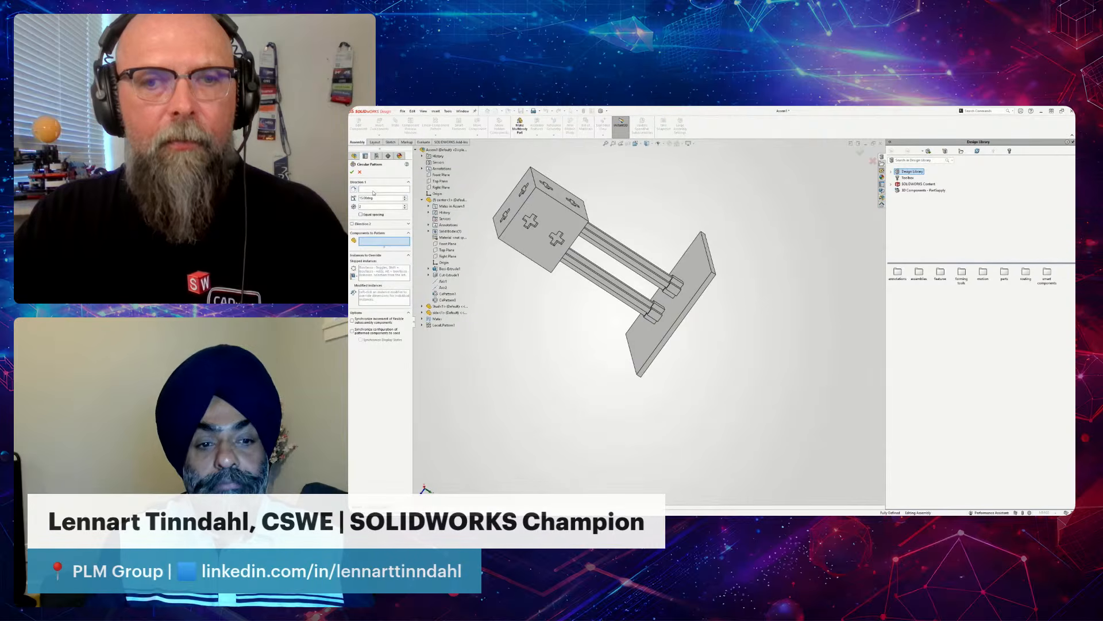
{"action": "left_click", "coordinate": [373, 191]}
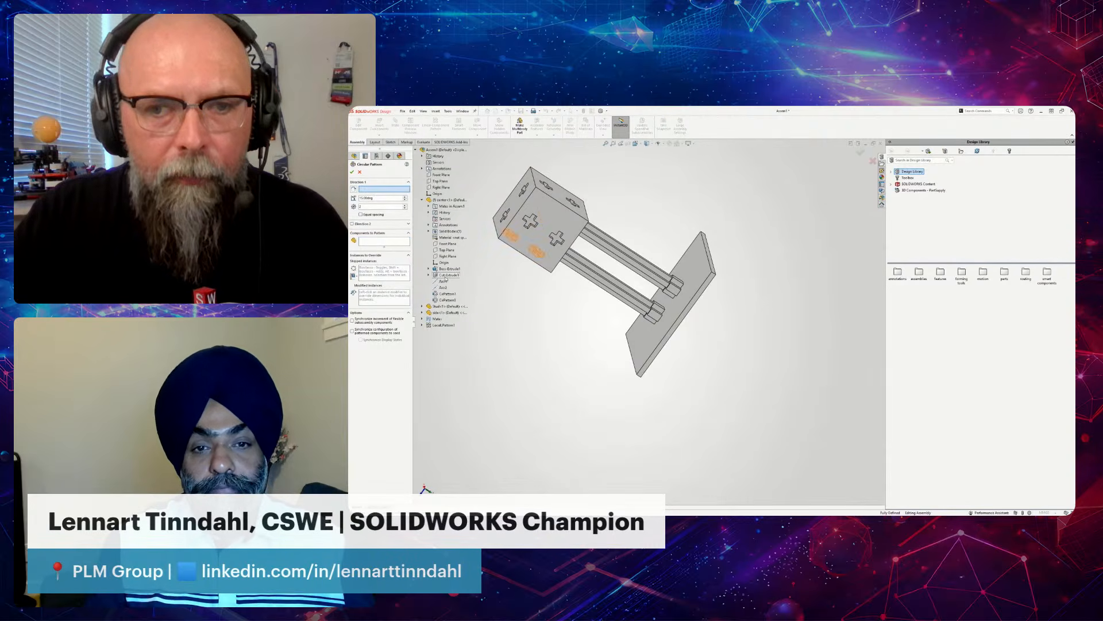
{"action": "left_click", "coordinate": [444, 281]}
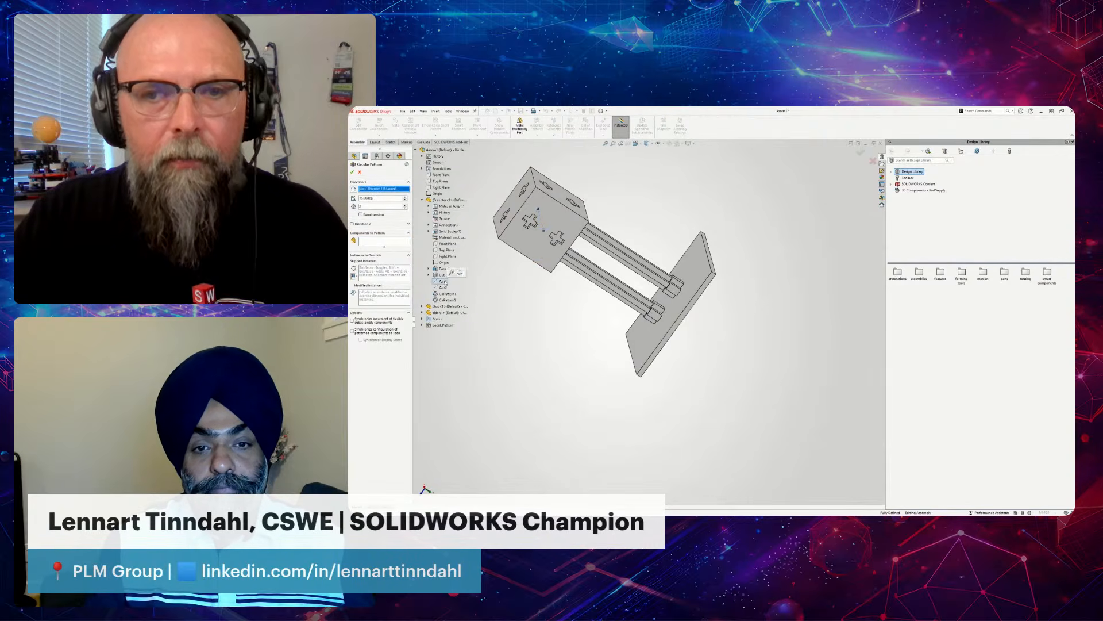
- Pattern both studs and the side plate as four equally spaced instances around the axis, and complete the circular pattern
{"action": "left_click", "coordinate": [383, 243]}
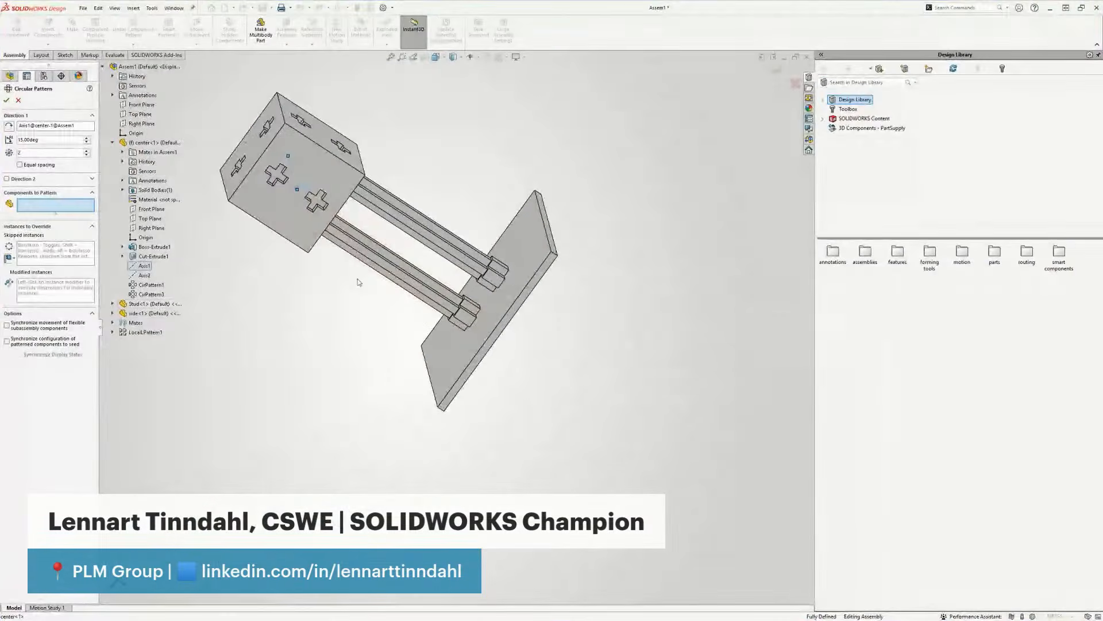
{"action": "left_click", "coordinate": [395, 267]}
{"action": "left_click", "coordinate": [420, 231]}
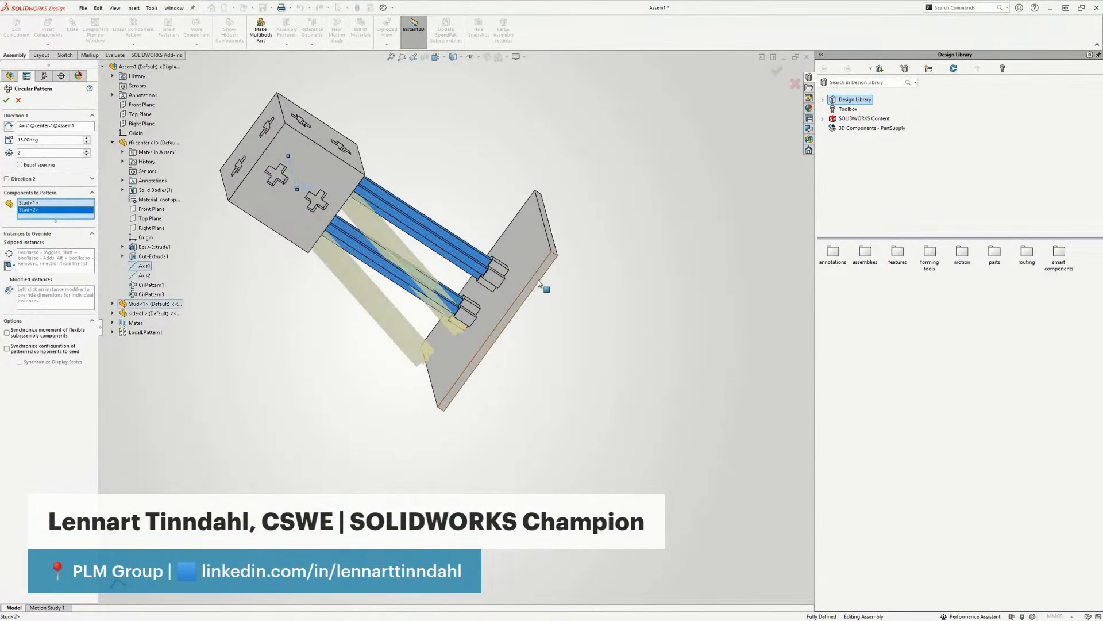
{"action": "left_click", "coordinate": [523, 264]}
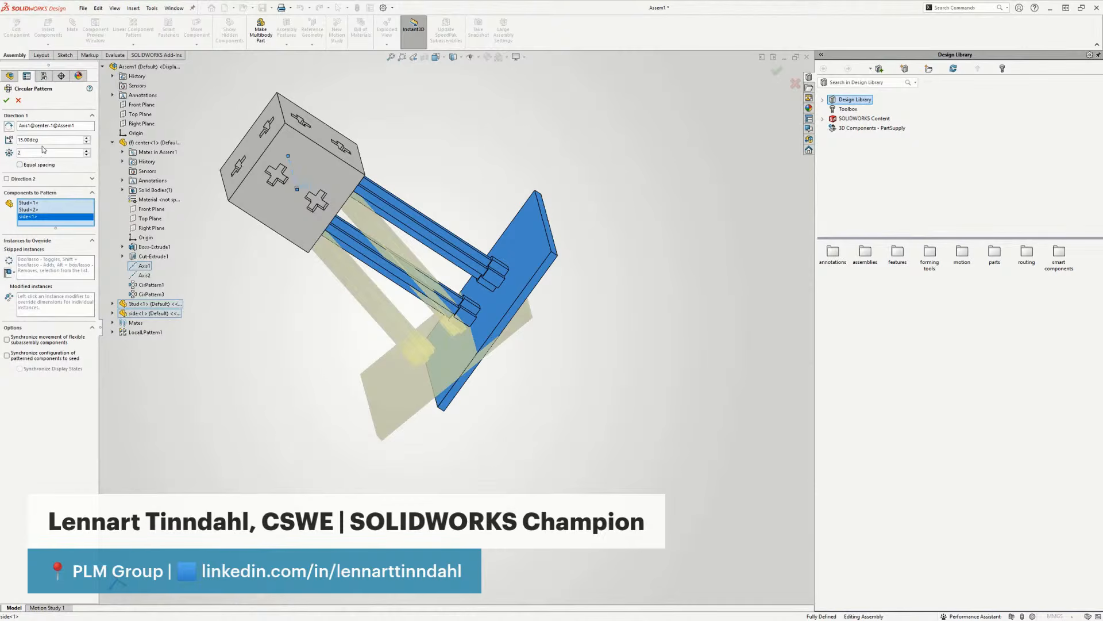
{"action": "left_click", "coordinate": [20, 165]}
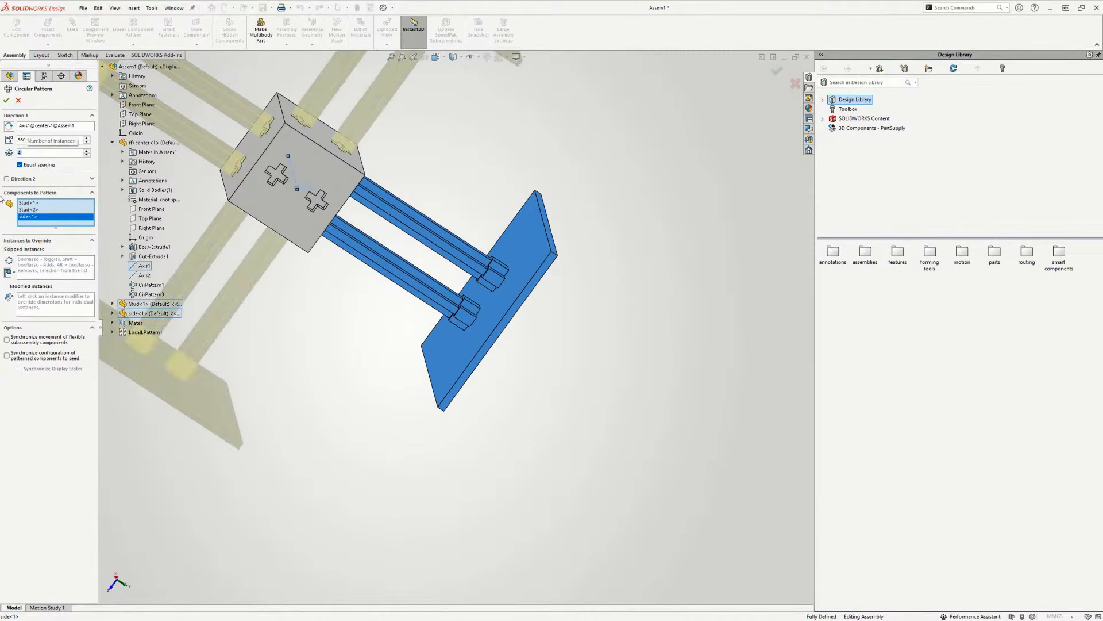
{"action": "left_click", "coordinate": [7, 100]}
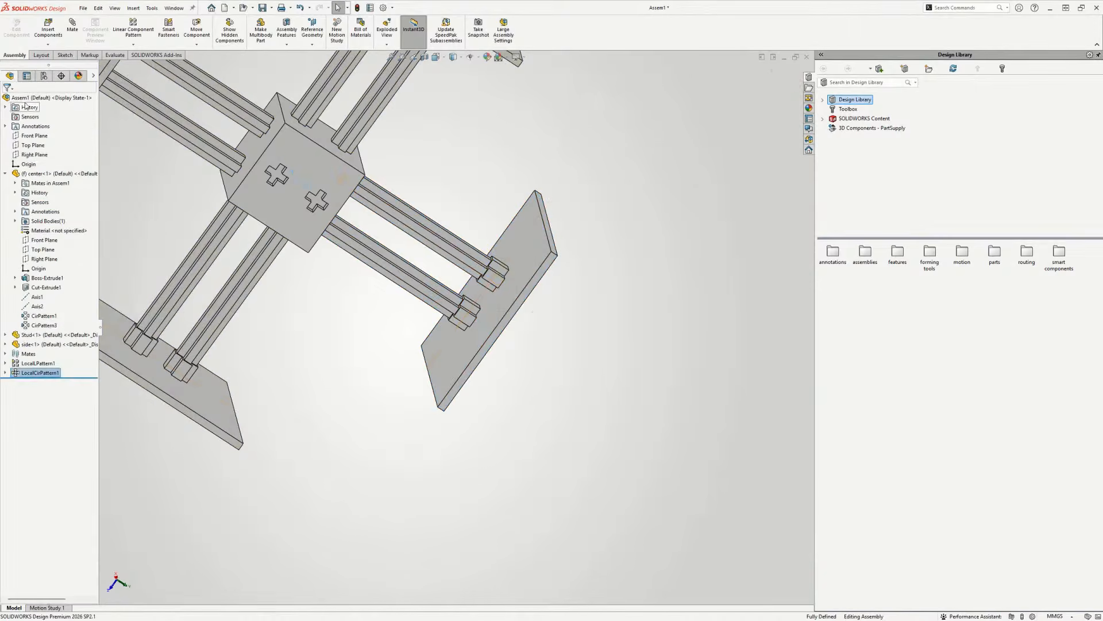
{"action": "middle_click_drag", "start_coordinate": [394, 227], "coordinate": [339, 279]}
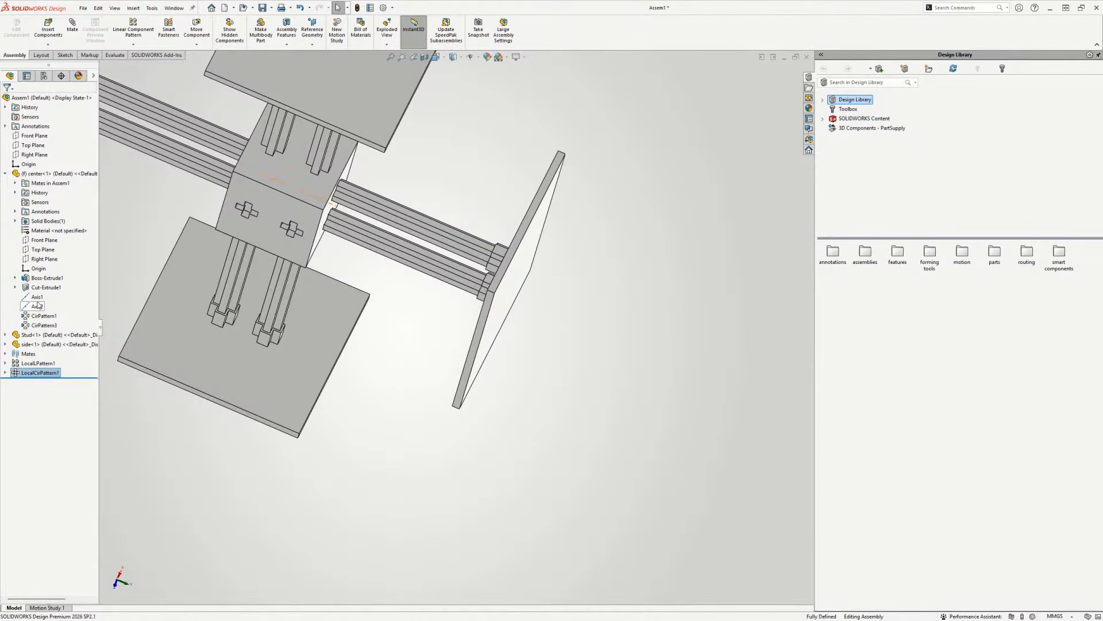
- Start a second circular component pattern using Axis2 of the center part as the rotation axis
{"action": "left_click", "coordinate": [133, 44]}
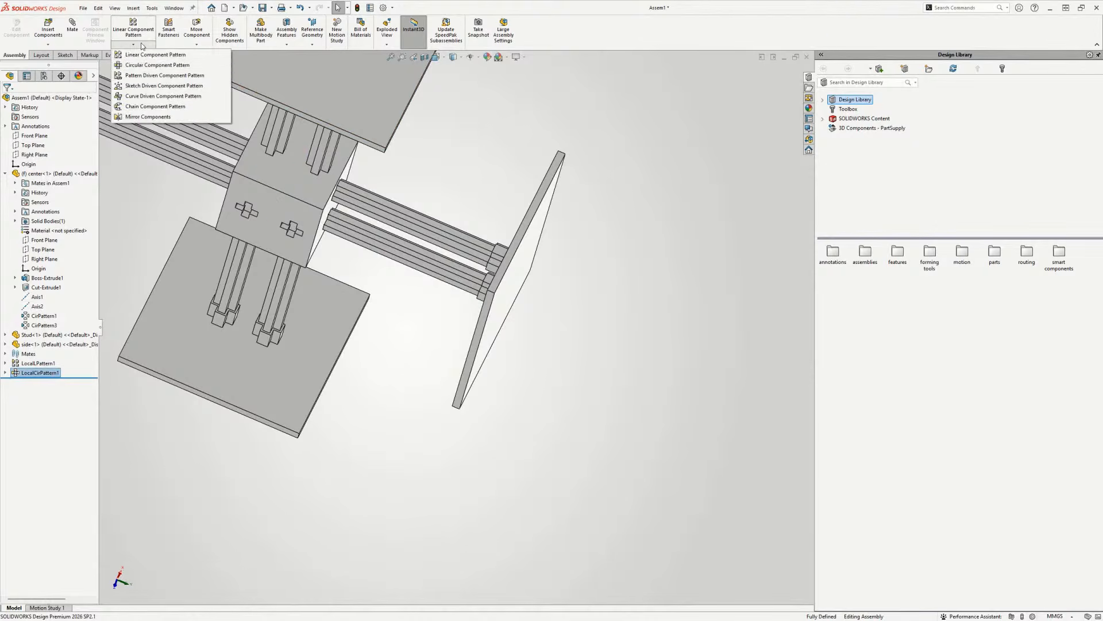
{"action": "left_click", "coordinate": [144, 66]}
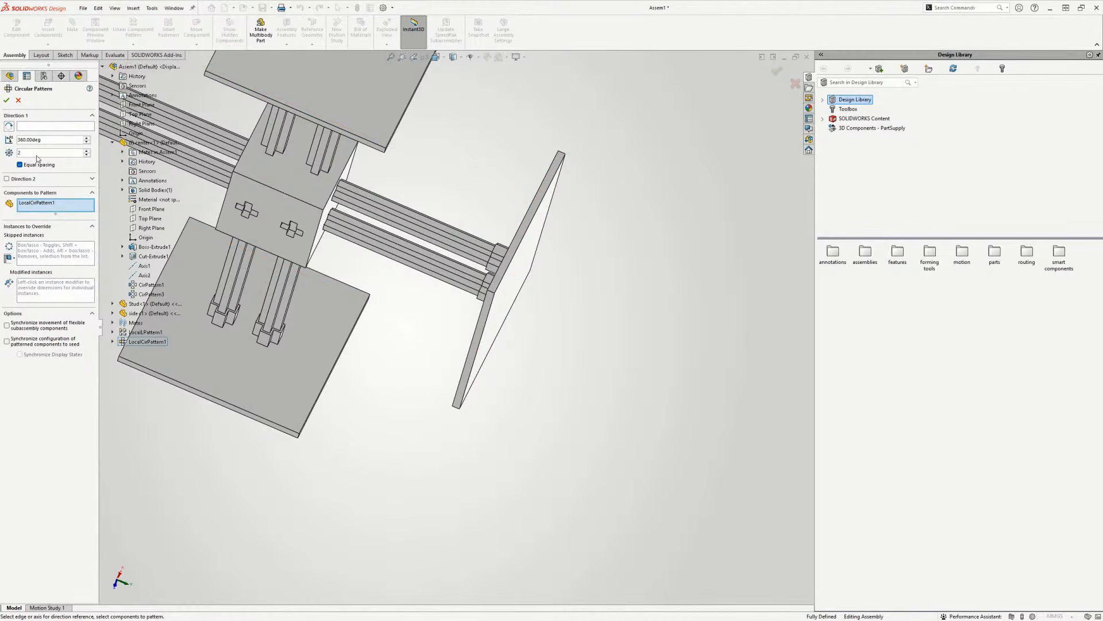
{"action": "left_click", "coordinate": [42, 127]}
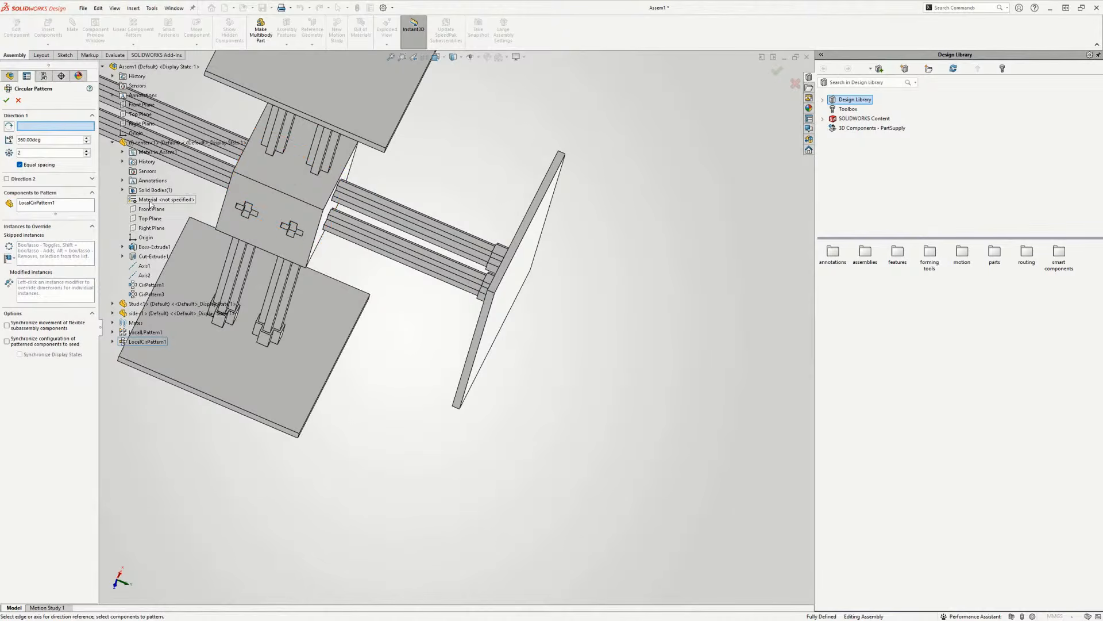
{"action": "left_click", "coordinate": [144, 275]}
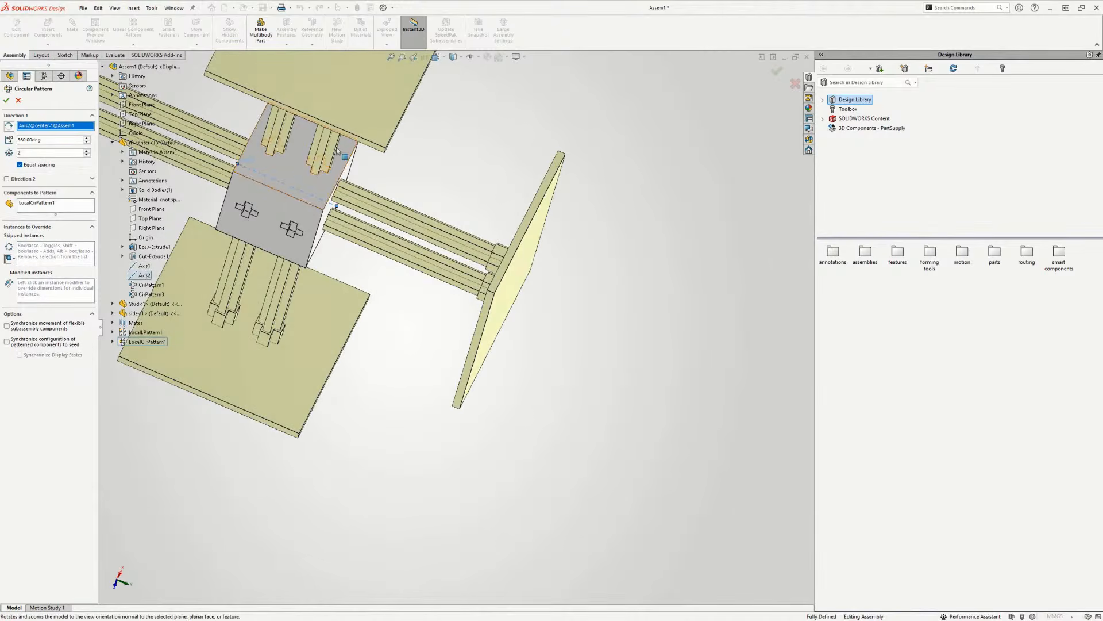
- Replace the preselected pattern with the two upper studs and their side plate, and set four equally spaced instances over 360 degrees
{"action": "left_click", "coordinate": [46, 211]}
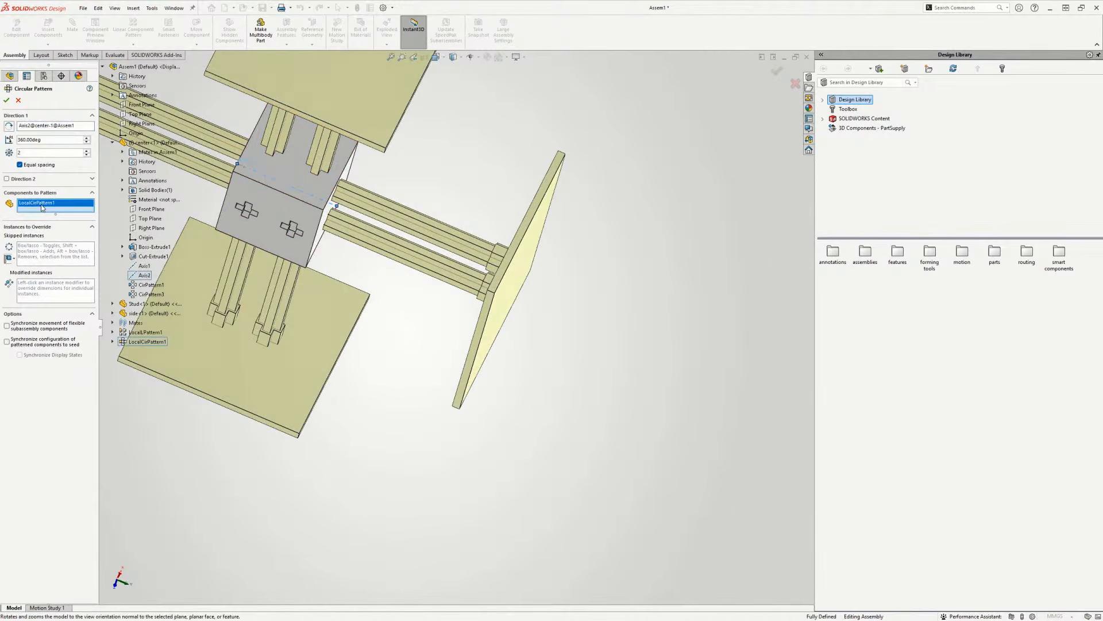
{"action": "key", "text": "Delete"}
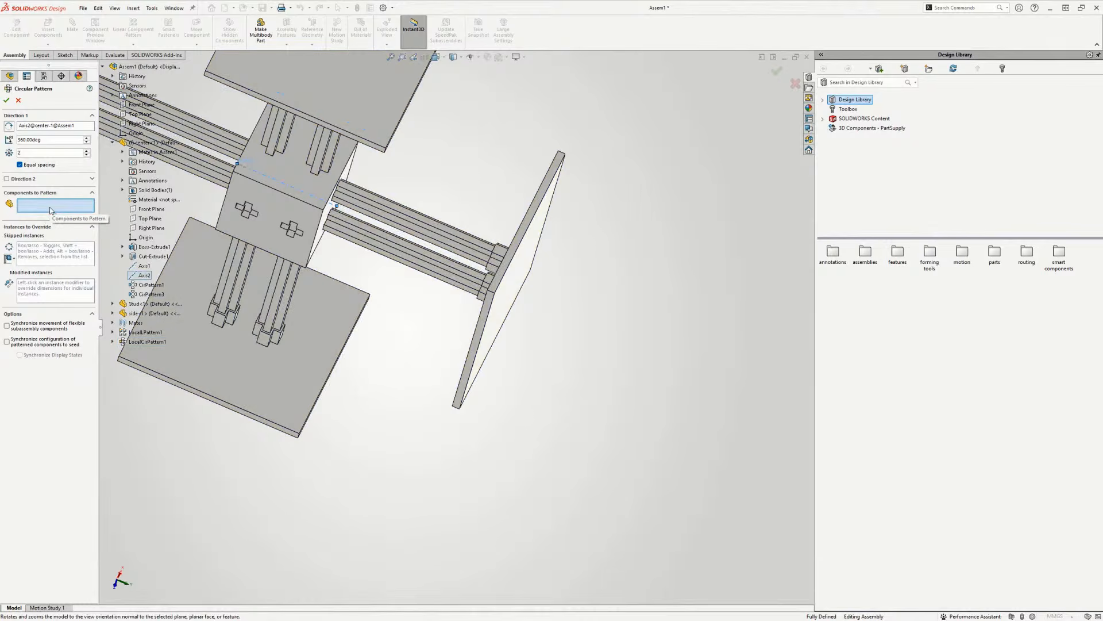
{"action": "left_click", "coordinate": [323, 146]}
{"action": "left_click", "coordinate": [282, 129]}
{"action": "left_click", "coordinate": [305, 105]}
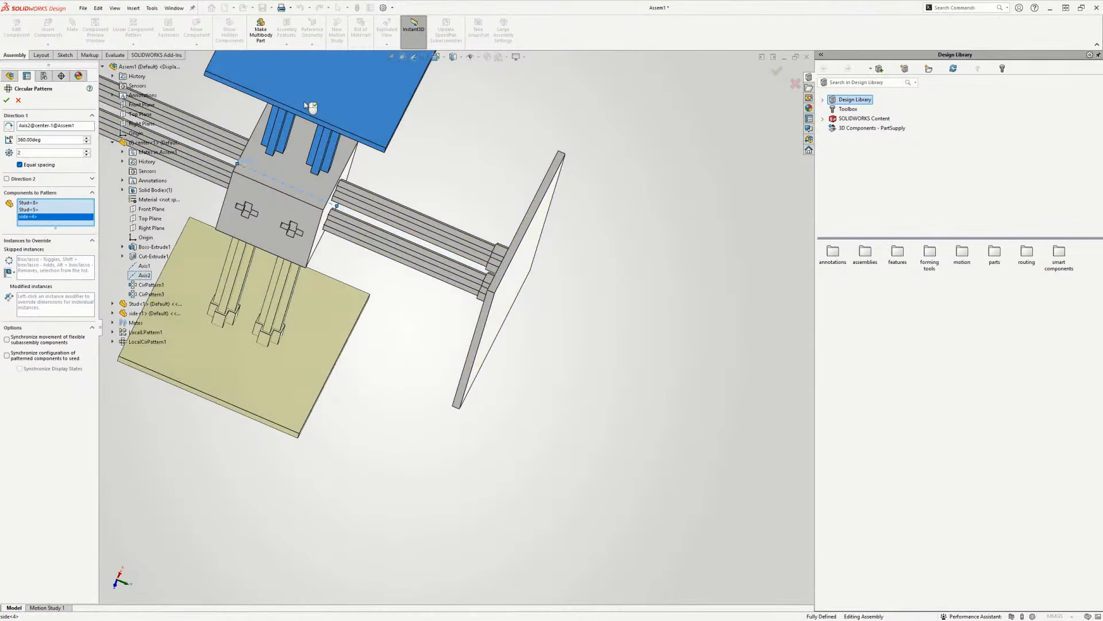
{"action": "left_click", "coordinate": [87, 151]}
{"action": "left_click", "coordinate": [87, 150]}
{"action": "middle_click_drag", "start_coordinate": [274, 223], "coordinate": [241, 160]}
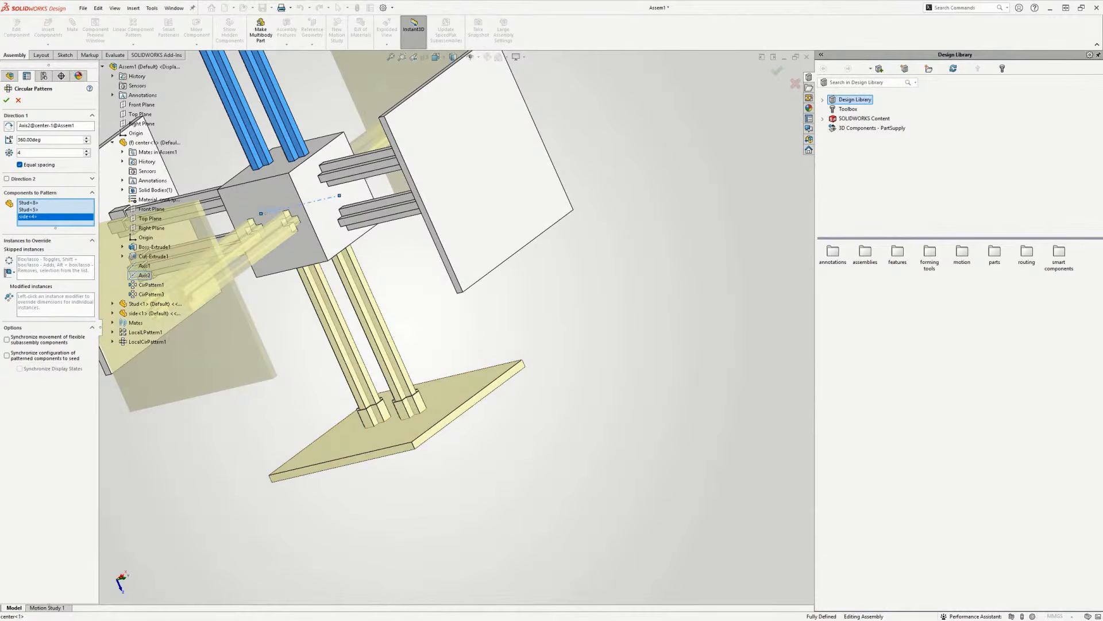
- Skip the third instance, opposite the seed components where a plate already exists, and complete the circular pattern
{"action": "left_click", "coordinate": [50, 275]}
{"action": "middle_click_drag", "start_coordinate": [322, 270], "coordinate": [349, 293]}
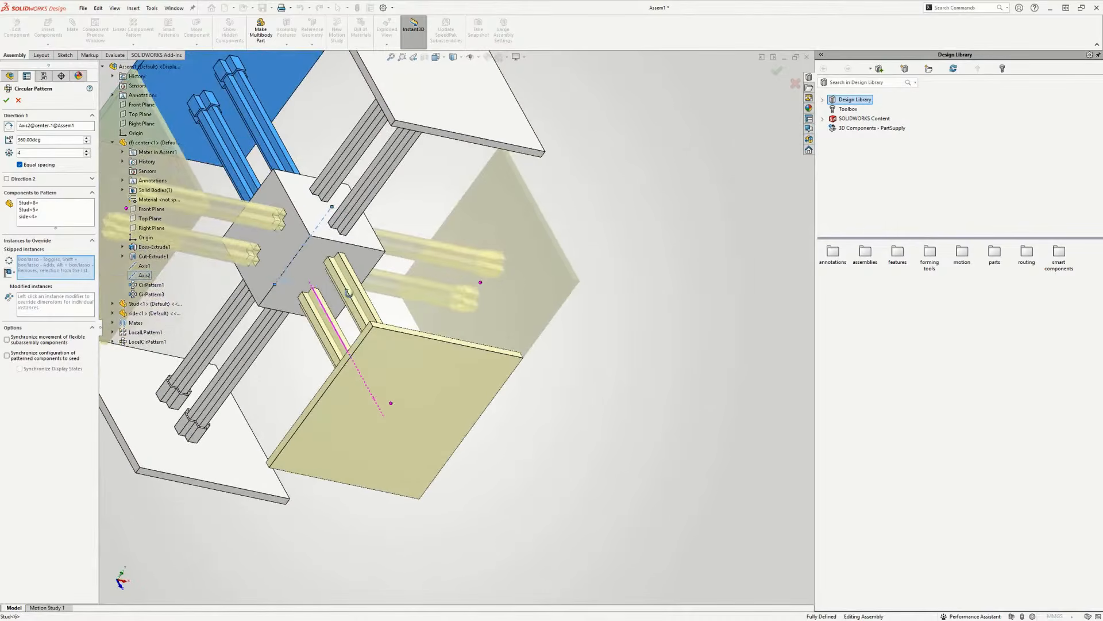
{"action": "left_click", "coordinate": [391, 405]}
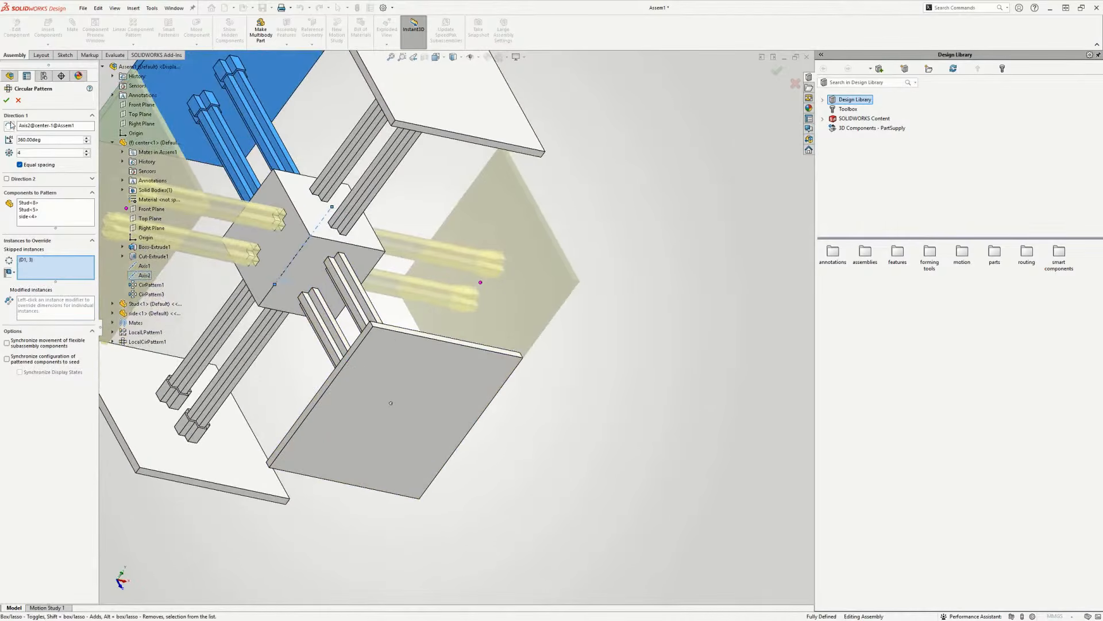
{"action": "left_click", "coordinate": [7, 100]}
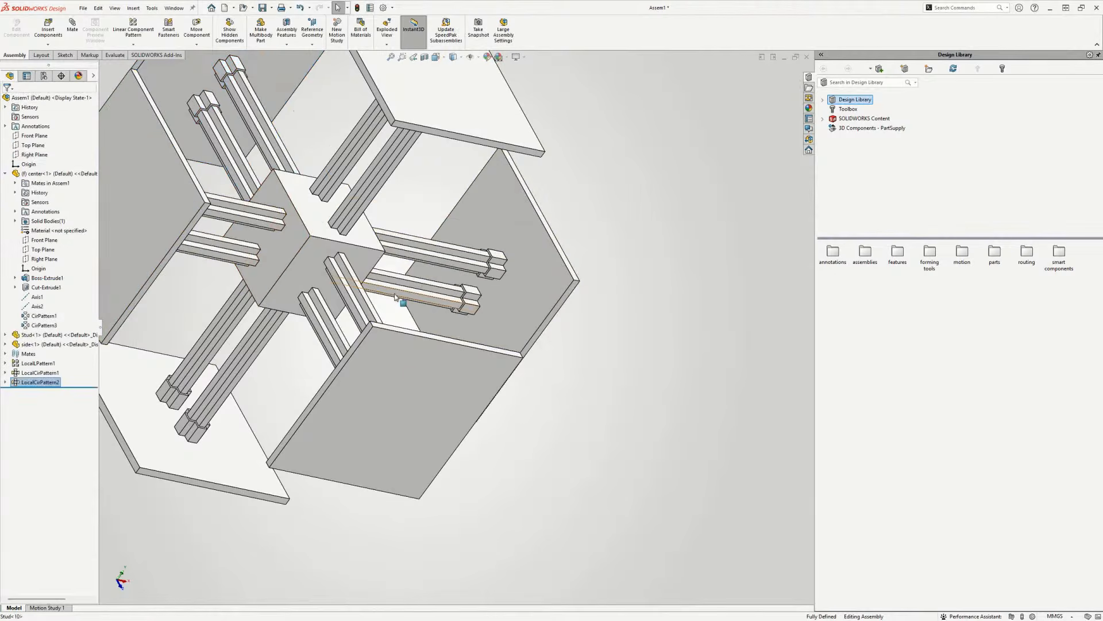
- Measure the XYZ distances between the inner face of one side plate and the near edge of an adjacent plate
{"action": "middle_click_drag", "start_coordinate": [367, 322], "coordinate": [373, 257]}
{"action": "scroll", "coordinate": [371, 268], "scroll_direction": "up", "scroll_amount": 4}
{"action": "middle_click_drag", "start_coordinate": [354, 322], "coordinate": [294, 356]}
{"action": "scroll", "coordinate": [230, 402], "scroll_direction": "down", "scroll_amount": 5}
{"action": "left_click", "coordinate": [396, 320]}
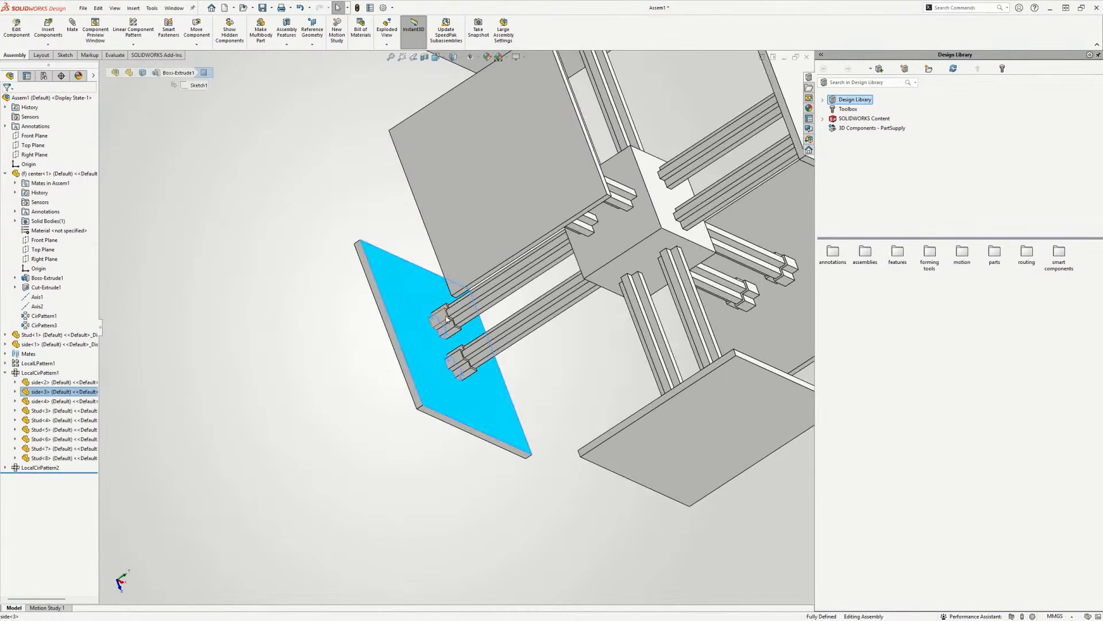
{"action": "scroll", "coordinate": [534, 236], "scroll_direction": "down", "scroll_amount": 4}
{"action": "middle_click_drag", "start_coordinate": [534, 235], "coordinate": [567, 244]}
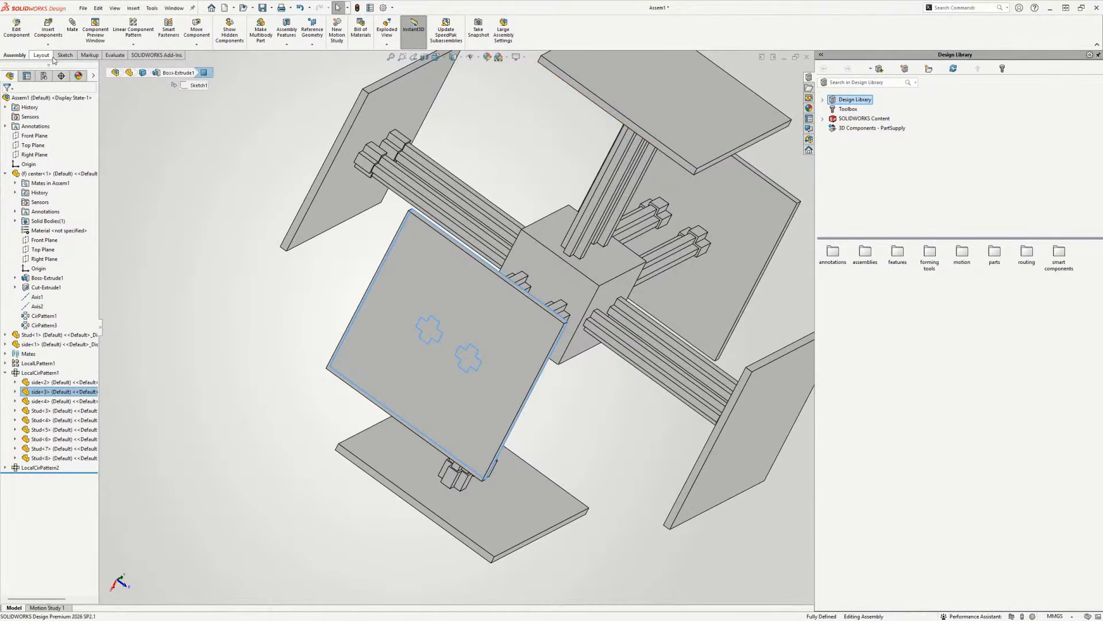
{"action": "left_click", "coordinate": [115, 55]}
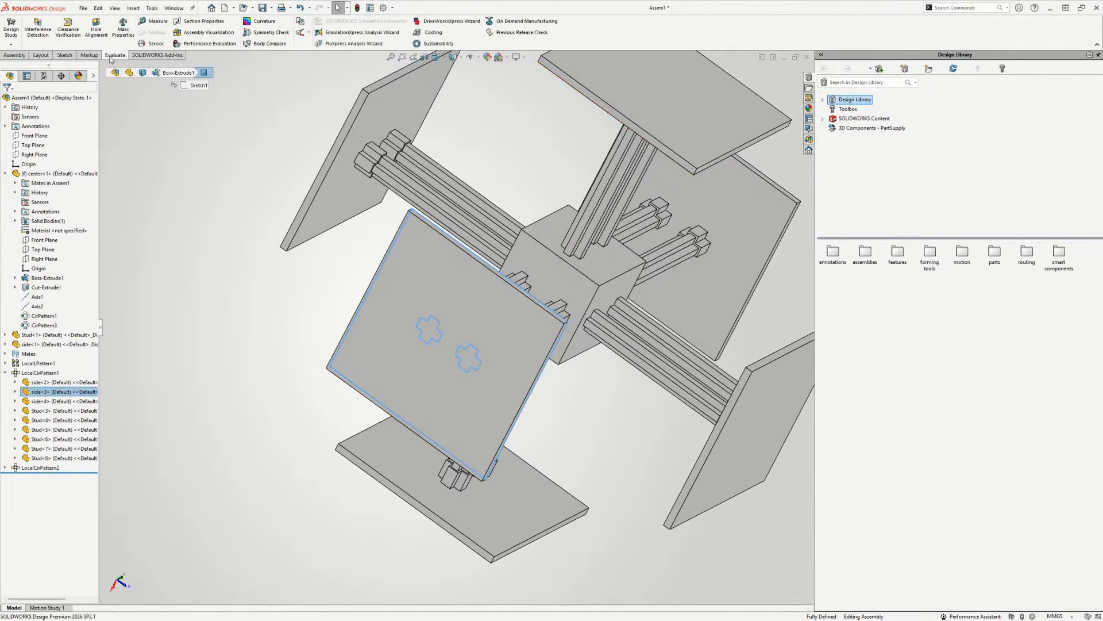
{"action": "left_click", "coordinate": [156, 22]}
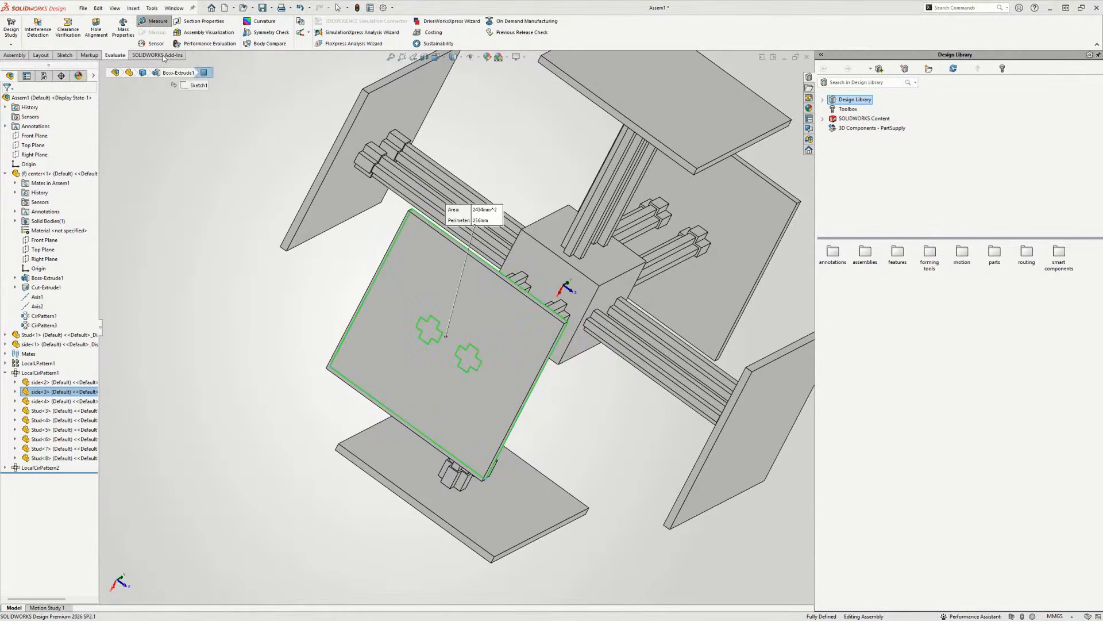
{"action": "left_click", "coordinate": [653, 152]}
{"action": "middle_click_drag", "start_coordinate": [653, 152], "coordinate": [549, 202]}
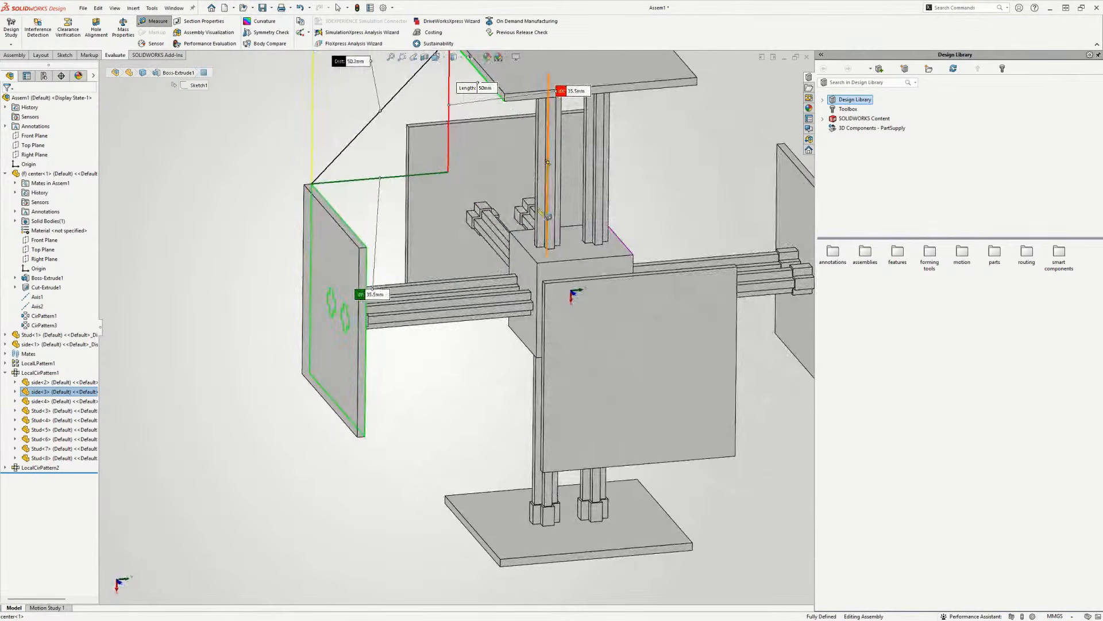
{"action": "scroll", "coordinate": [454, 227], "scroll_direction": "up", "scroll_amount": 2}
{"action": "scroll", "coordinate": [426, 291], "scroll_direction": "down", "scroll_amount": 3}
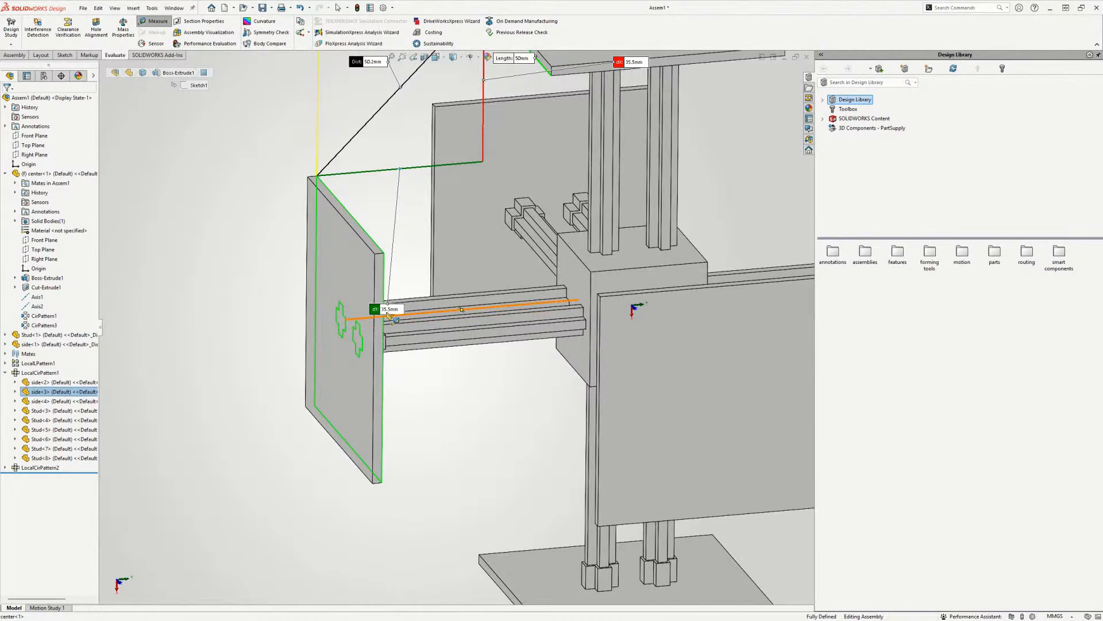
{"action": "left_click", "coordinate": [224, 306]}
{"action": "right_click", "coordinate": [439, 328]}
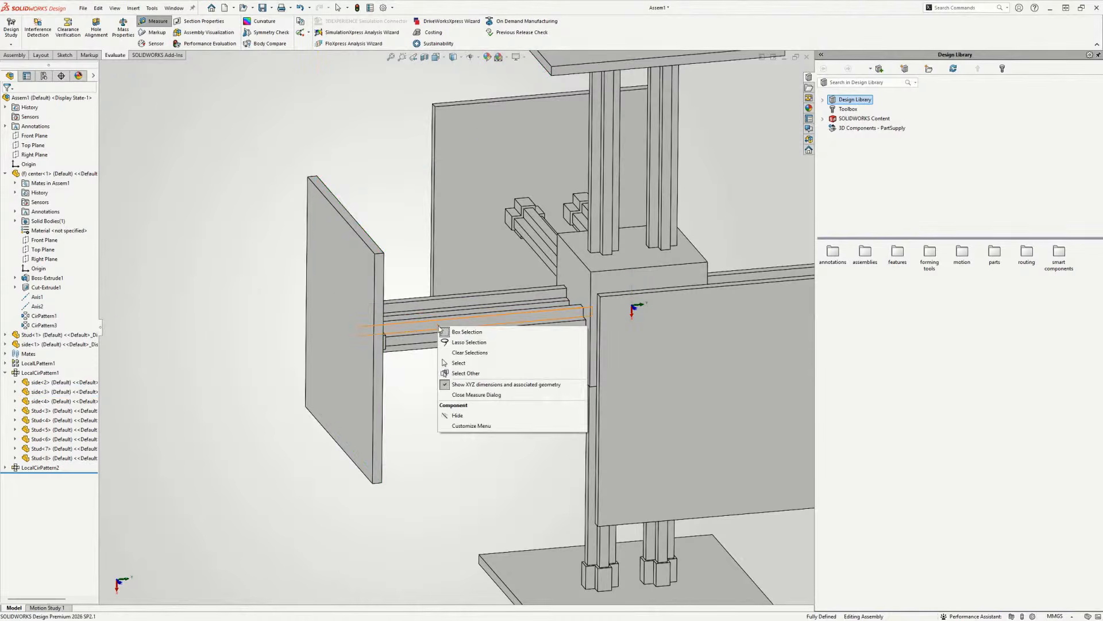
{"action": "left_click", "coordinate": [396, 281]}
{"action": "key", "text": "Escape"}
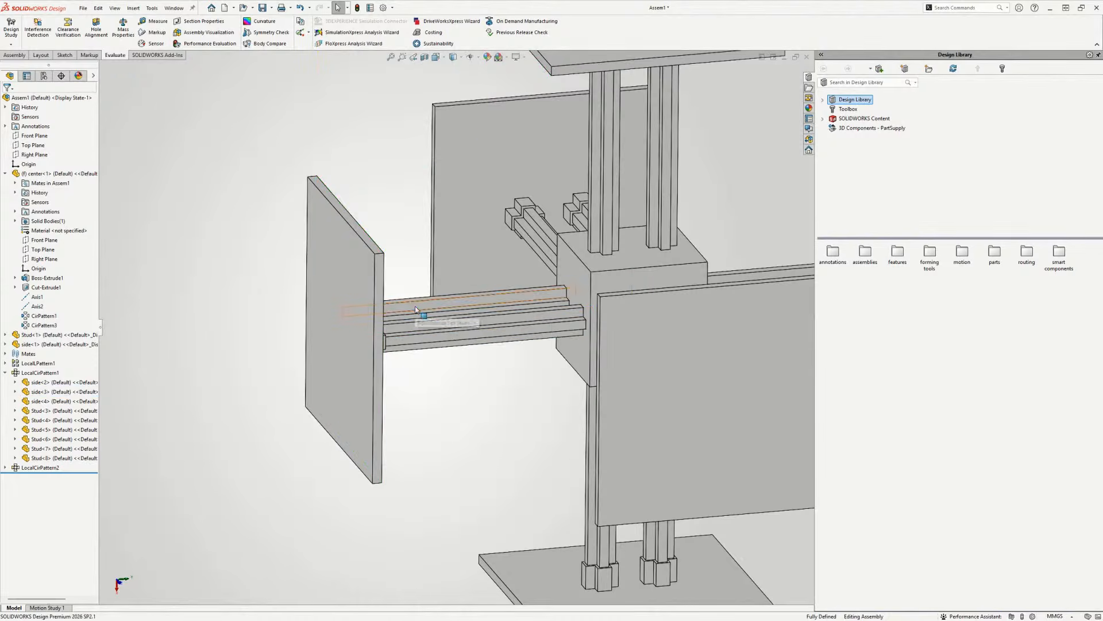
- Open the Stud part from the assembly and reduce its extrusion depth by 35.5 mm
{"action": "right_click", "coordinate": [416, 310]}
{"action": "left_click", "coordinate": [423, 270]}
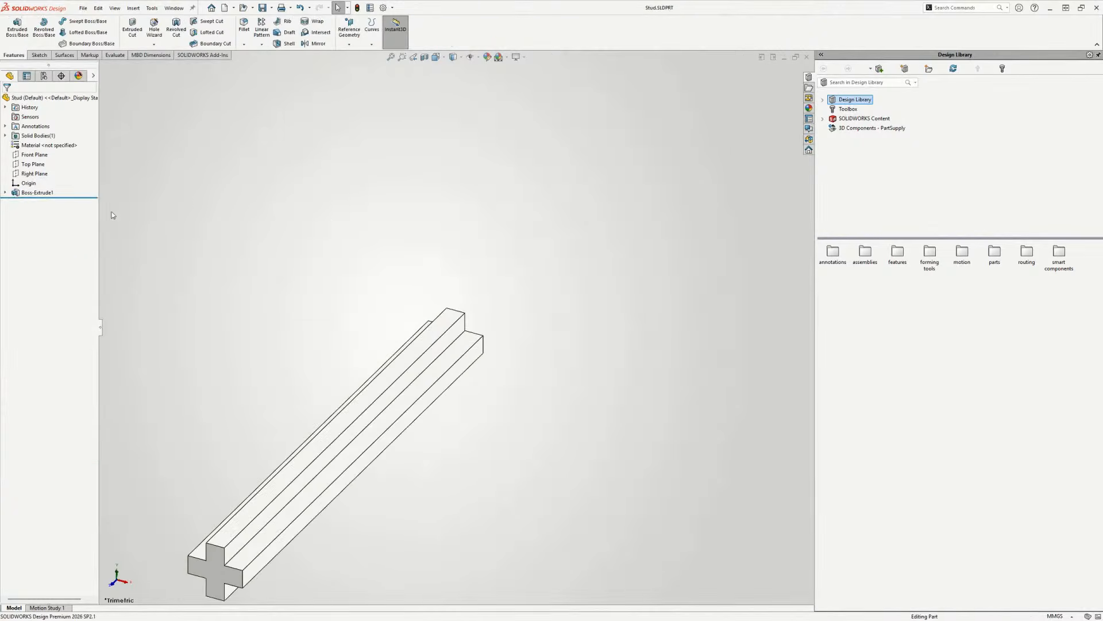
{"action": "right_click", "coordinate": [29, 193]}
{"action": "left_click", "coordinate": [35, 166]}
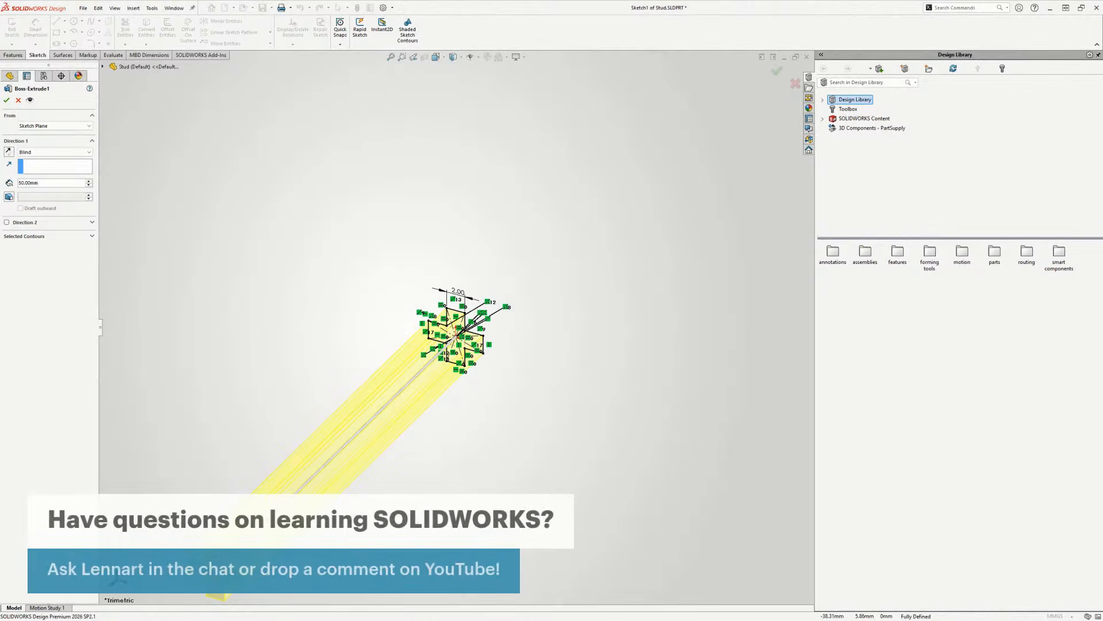
{"action": "type", "text": "-35.5"}
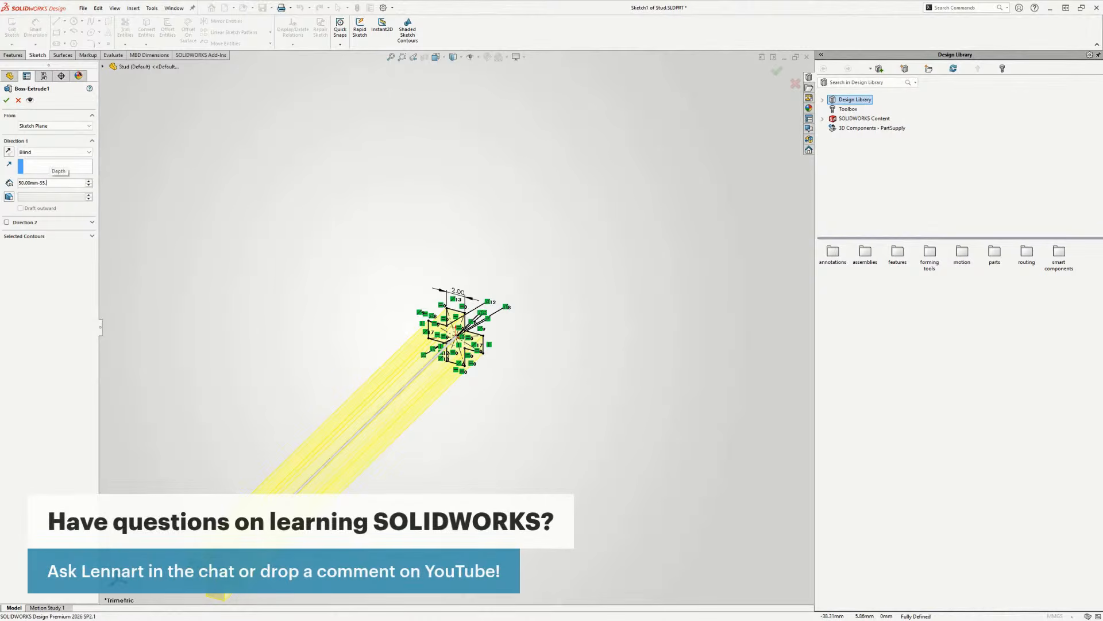
{"action": "key", "text": "Return"}
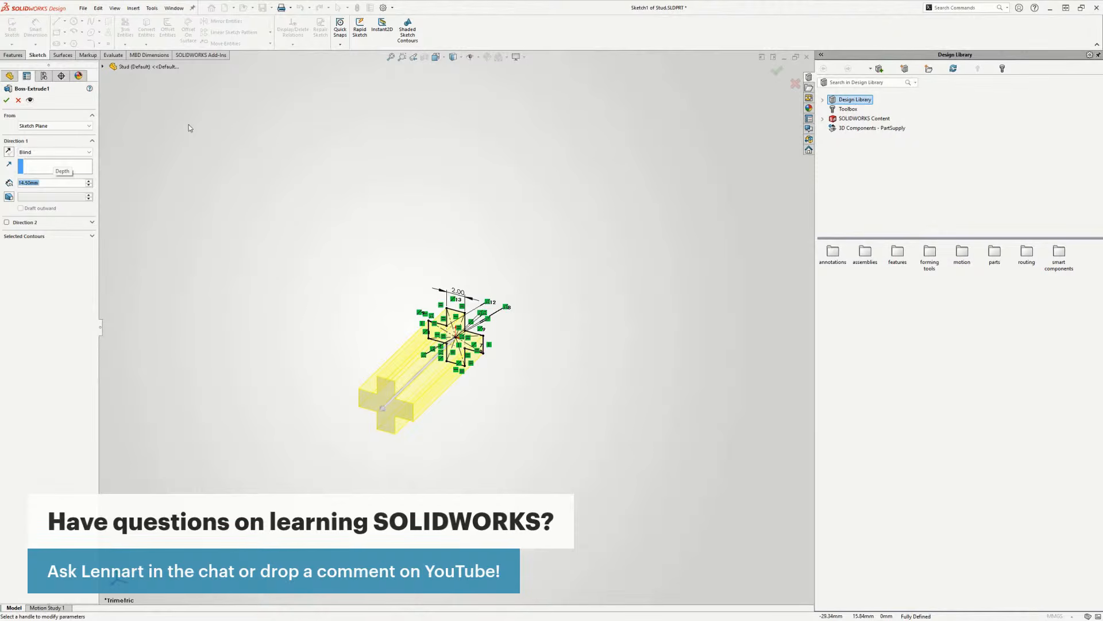
{"action": "left_click", "coordinate": [7, 100]}
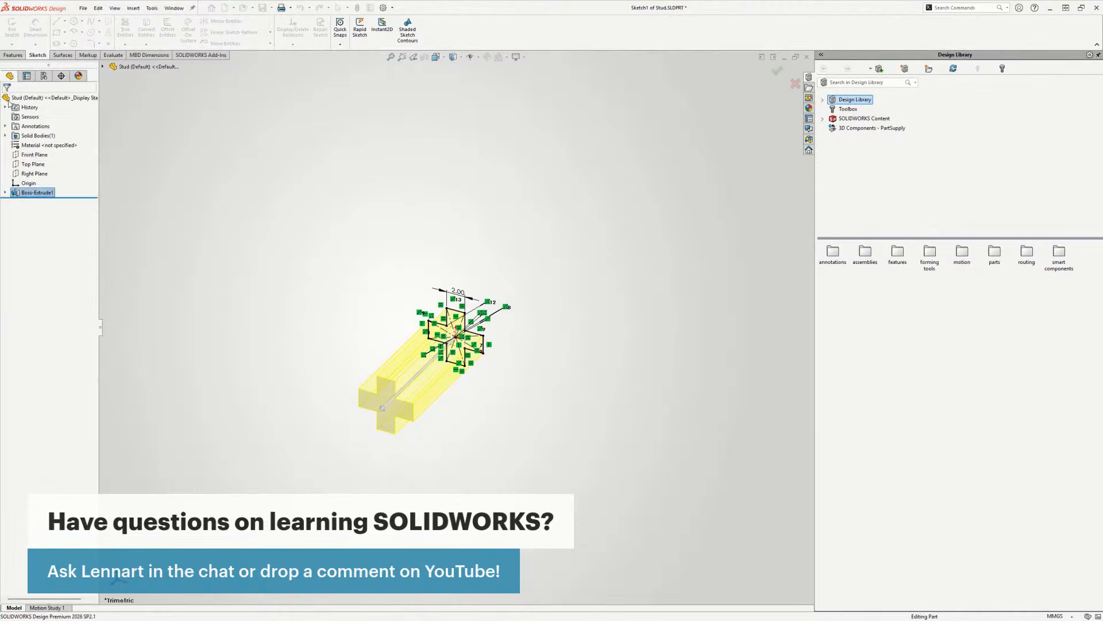
- Switch back to the Assem1 assembly
{"action": "key", "text": "ctrl+Tab"}
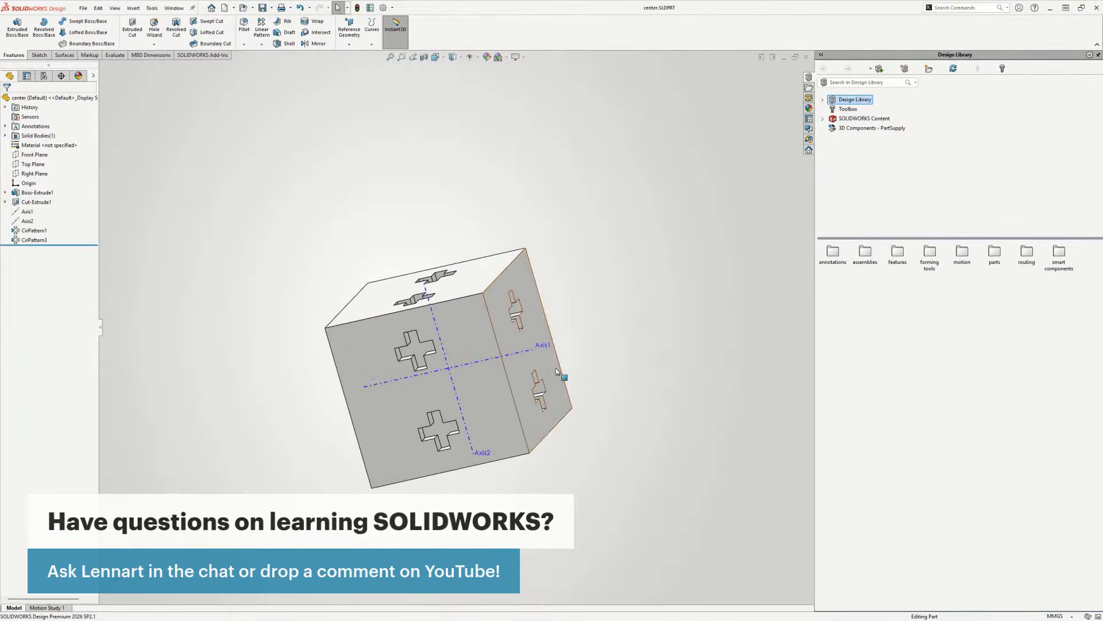
{"action": "key", "text": "ctrl+Tab"}
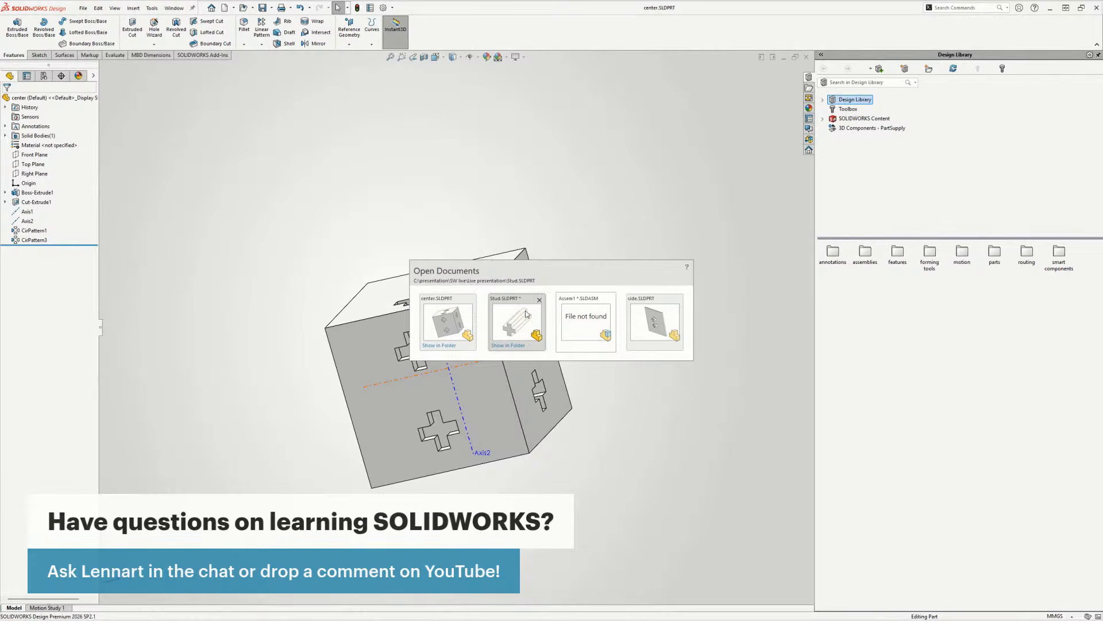
{"action": "left_click", "coordinate": [588, 322]}
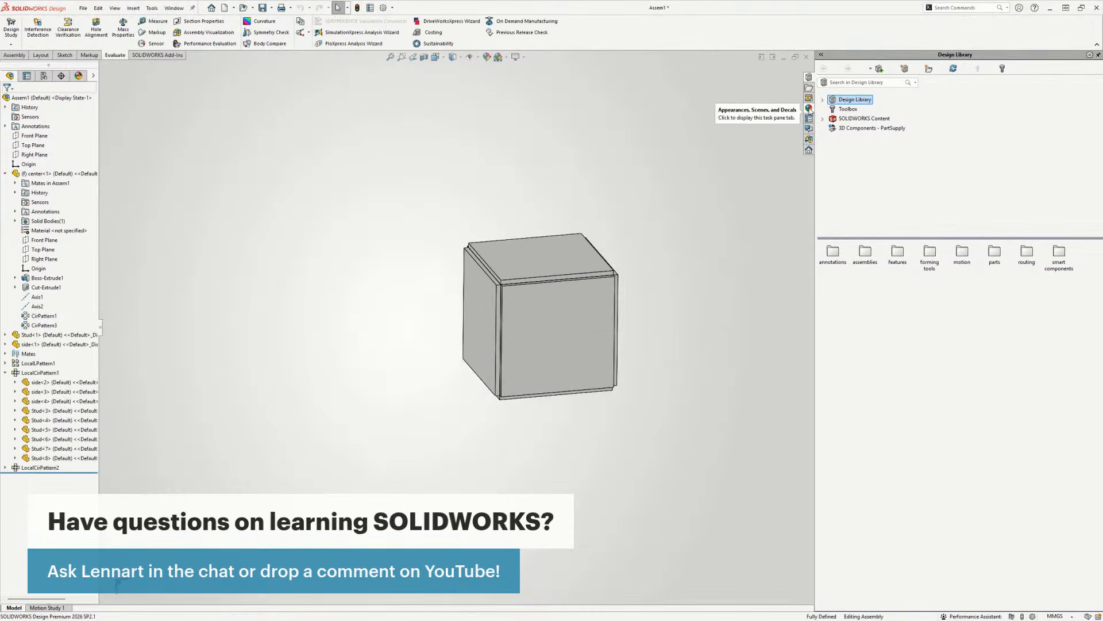
- Open the decal logos library and place the S decal on one side plate of the cube
{"action": "left_click", "coordinate": [809, 108]}
{"action": "left_click", "coordinate": [823, 105]}
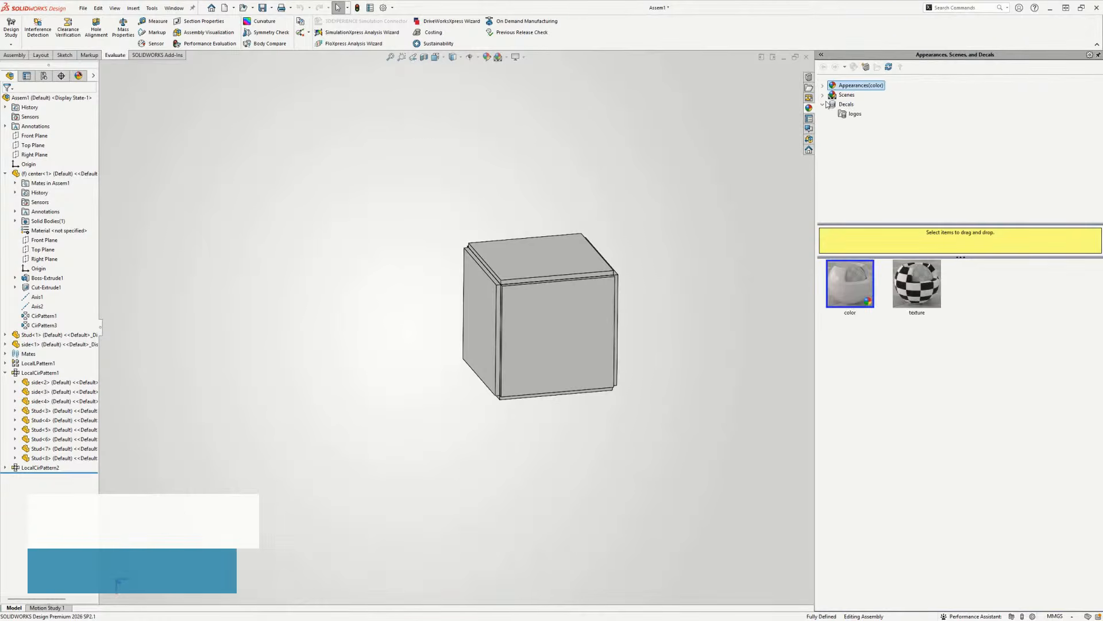
{"action": "left_click", "coordinate": [844, 115]}
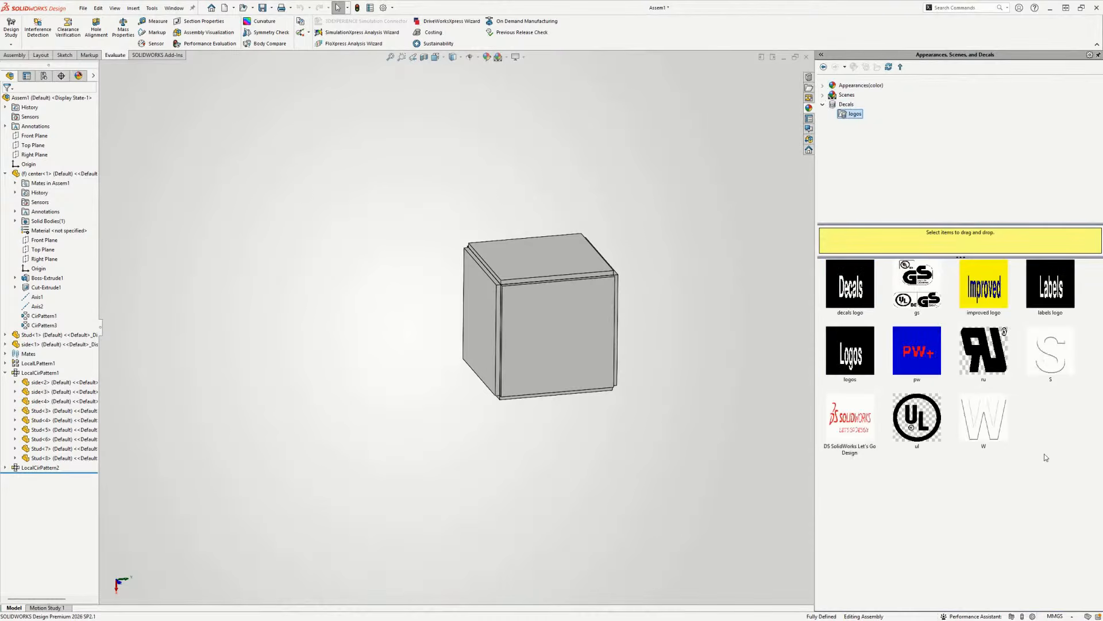
{"action": "left_click_drag", "start_coordinate": [1060, 369], "coordinate": [482, 332]}
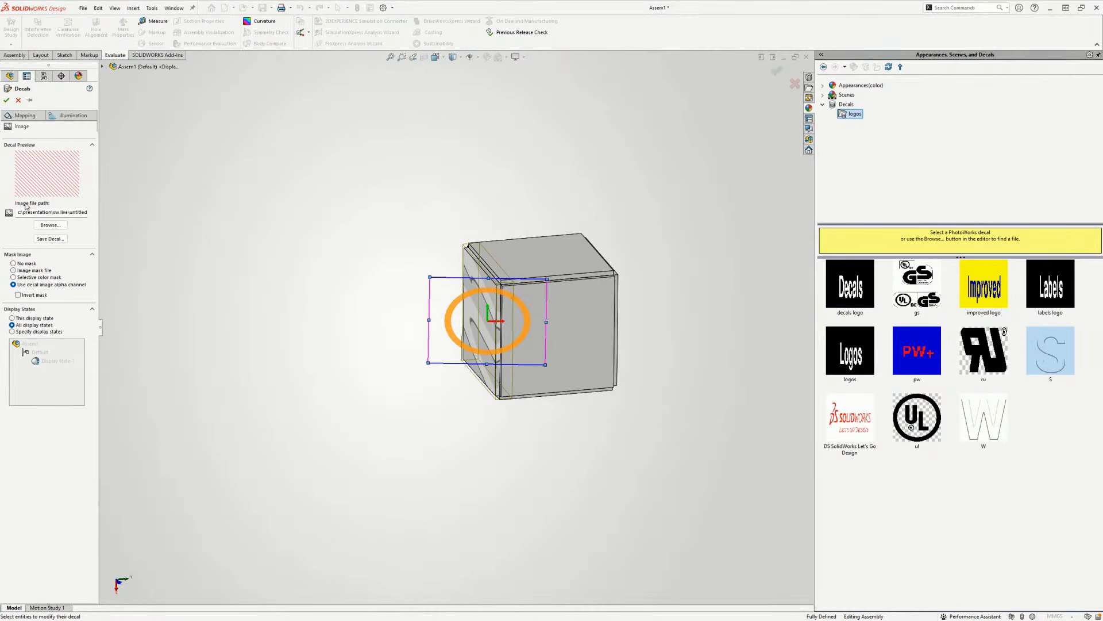
- Try projecting the S decal along different axis planes, ending on XY, and remove the side plate from its selected geometry
{"action": "left_click", "coordinate": [40, 117]}
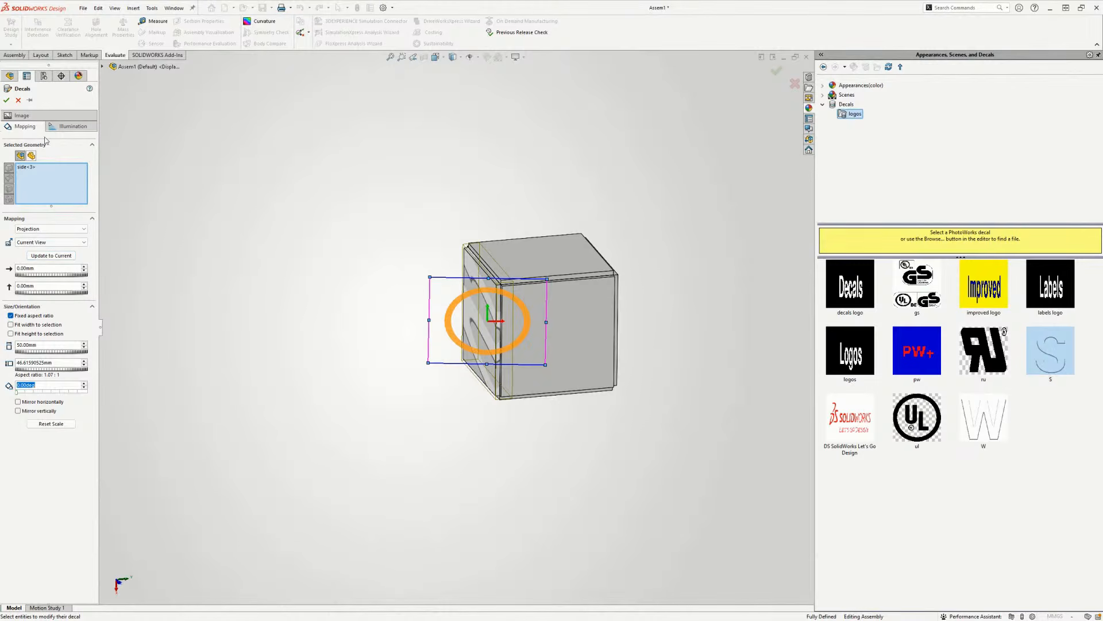
{"action": "middle_click_drag", "start_coordinate": [267, 267], "coordinate": [339, 296]}
{"action": "left_click", "coordinate": [50, 242]}
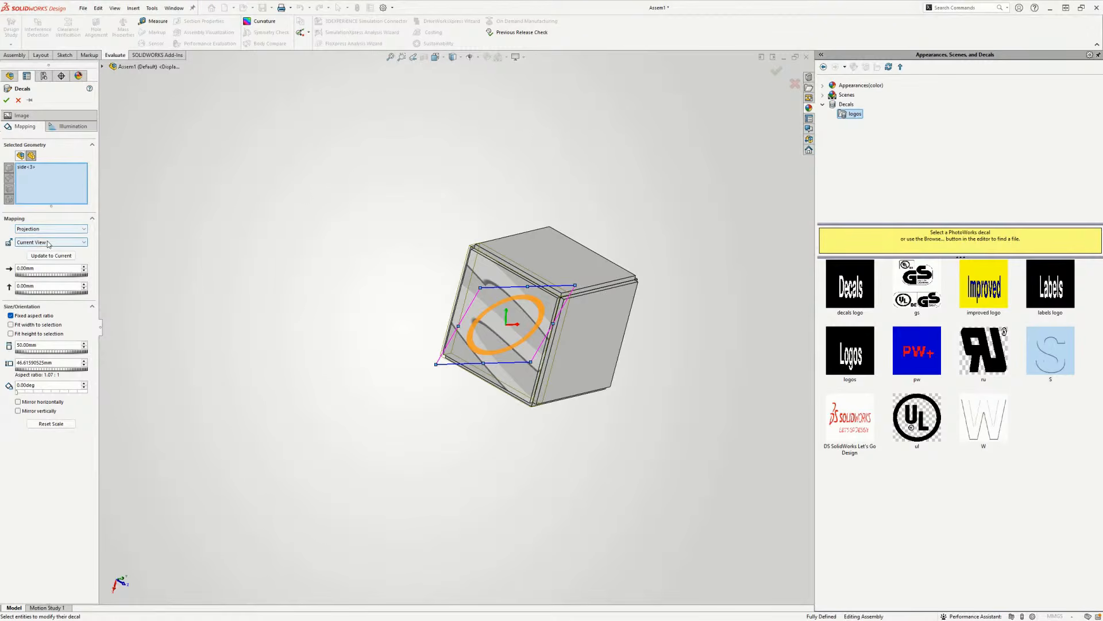
{"action": "left_click", "coordinate": [47, 257]}
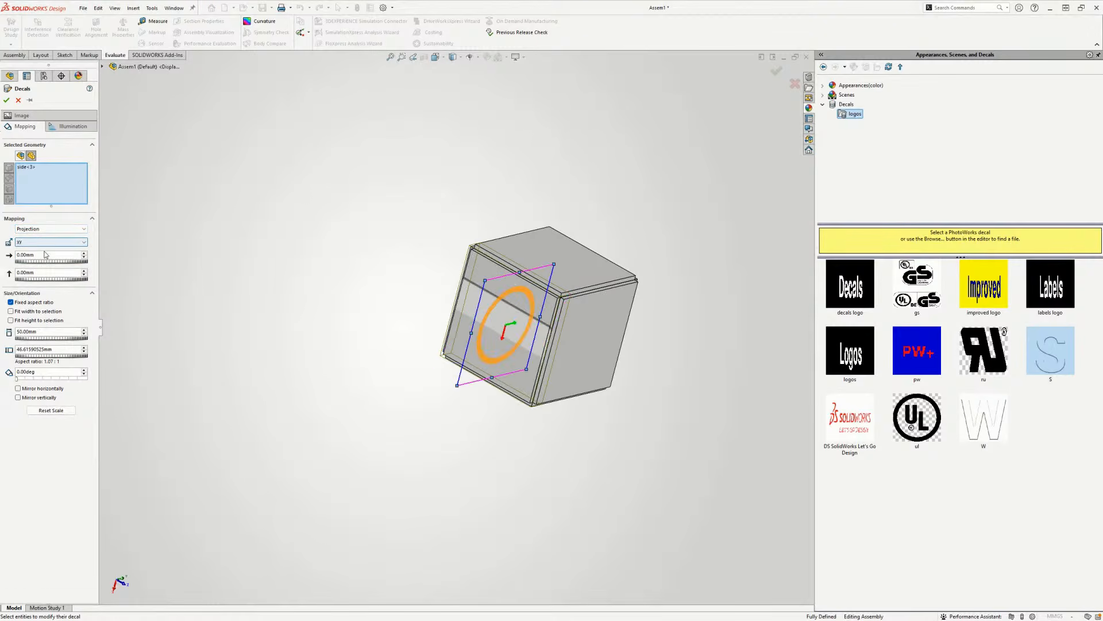
{"action": "left_click", "coordinate": [44, 243]}
{"action": "left_click", "coordinate": [42, 260]}
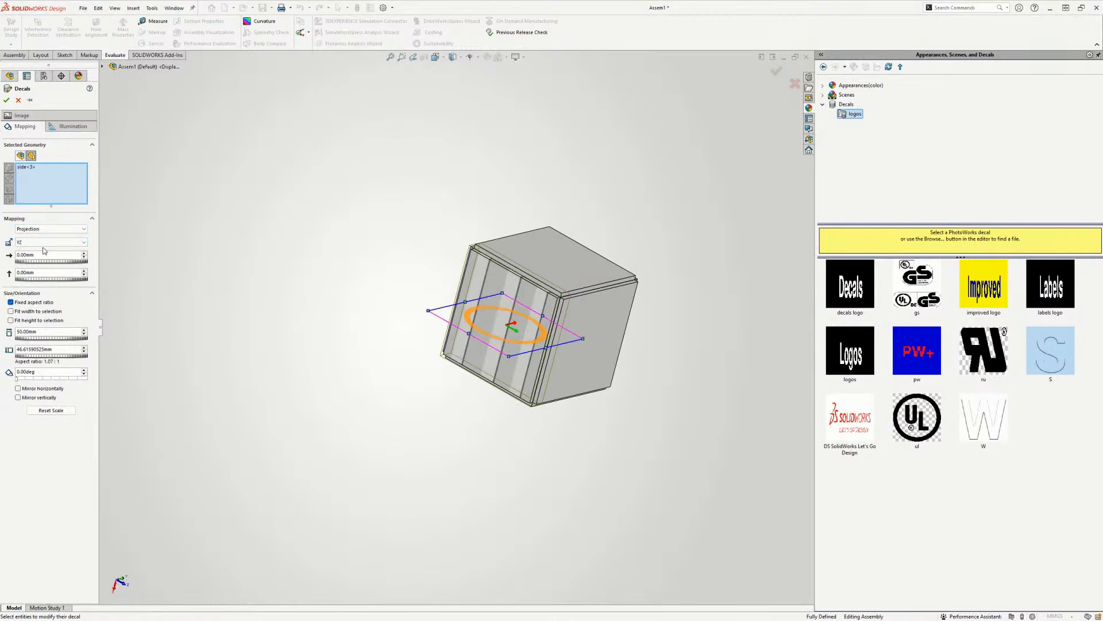
{"action": "left_click", "coordinate": [43, 242]}
{"action": "left_click", "coordinate": [45, 248]}
{"action": "left_click", "coordinate": [45, 244]}
{"action": "left_click", "coordinate": [42, 259]}
{"action": "left_click", "coordinate": [44, 242]}
{"action": "left_click", "coordinate": [44, 249]}
{"action": "mouse_move", "coordinate": [629, 361]}
{"action": "middle_mouse_down"}
{"action": "mouse_move", "coordinate": [652, 361]}
{"action": "mouse_move", "coordinate": [637, 361]}
{"action": "middle_mouse_up"}
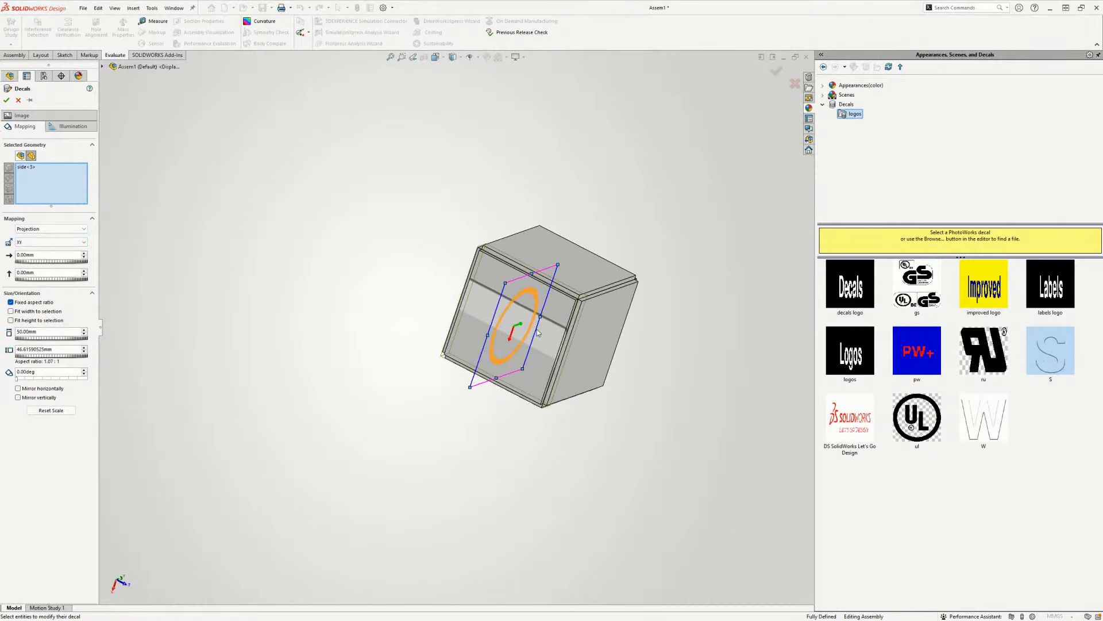
{"action": "left_click", "coordinate": [33, 173]}
{"action": "key", "text": "Delete"}
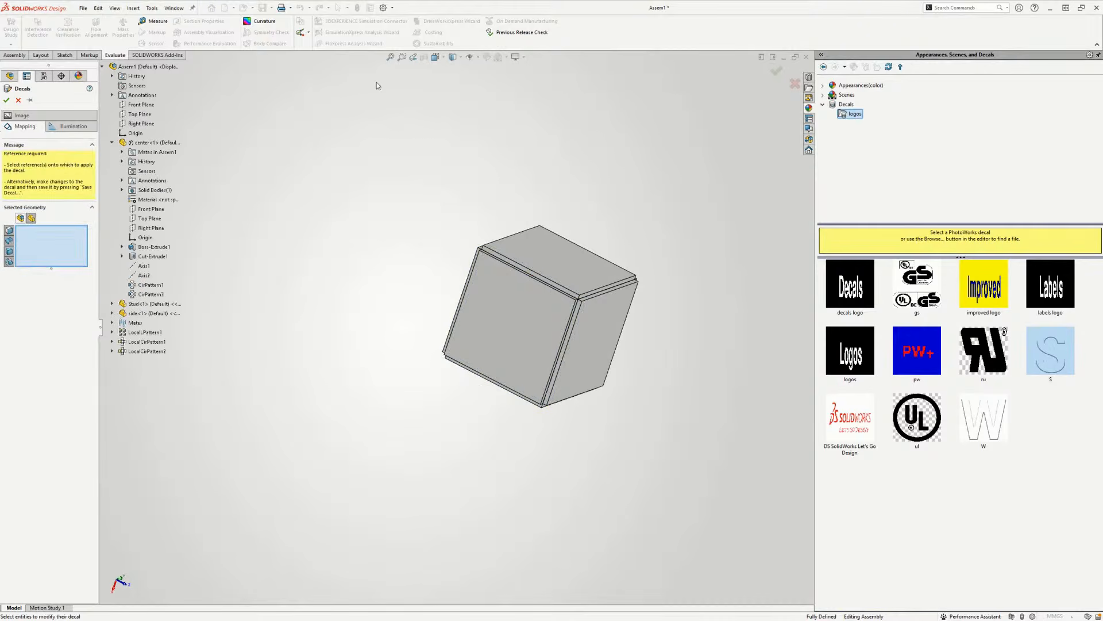
- Set the view to trimetric and apply the S decal to the front plate of the cube
{"action": "left_click", "coordinate": [453, 57]}
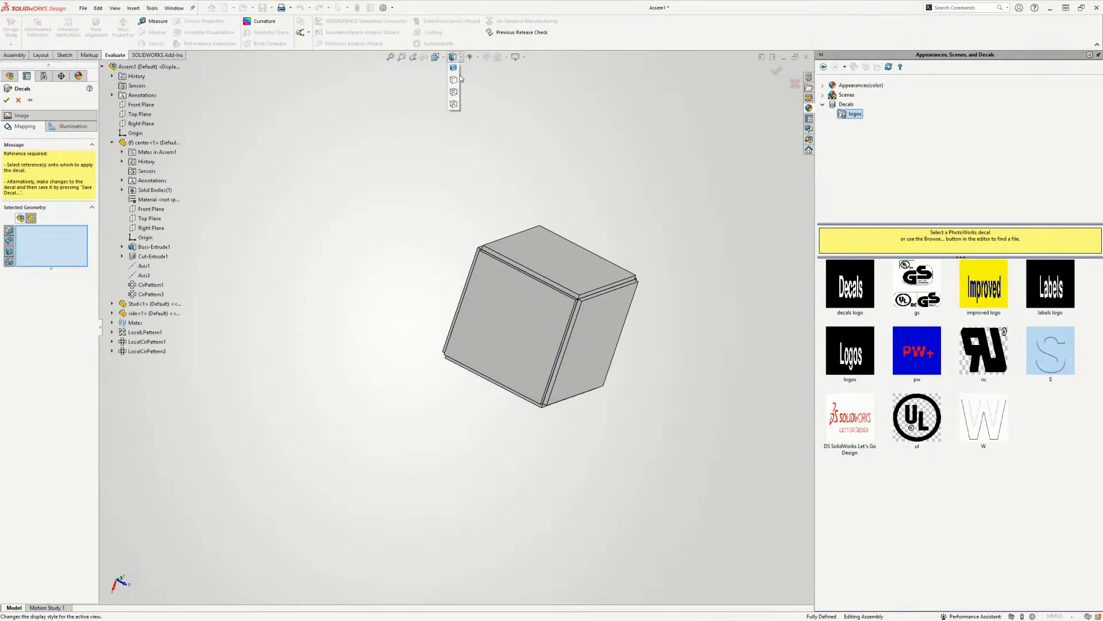
{"action": "left_click", "coordinate": [436, 57]}
{"action": "left_click", "coordinate": [483, 87]}
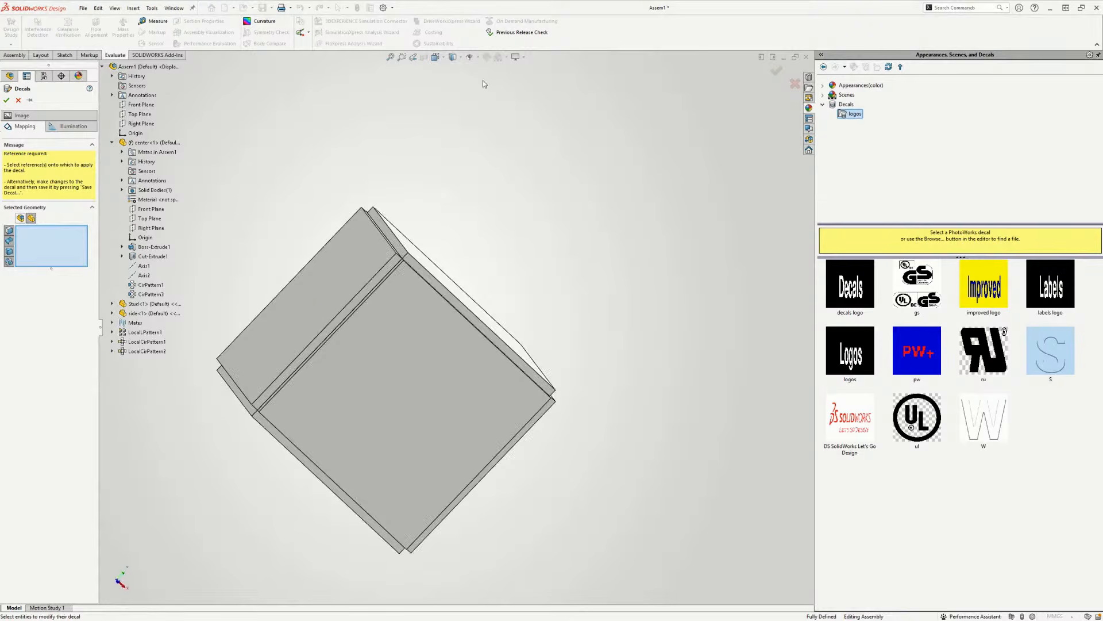
{"action": "left_click_drag", "start_coordinate": [1051, 350], "coordinate": [402, 399]}
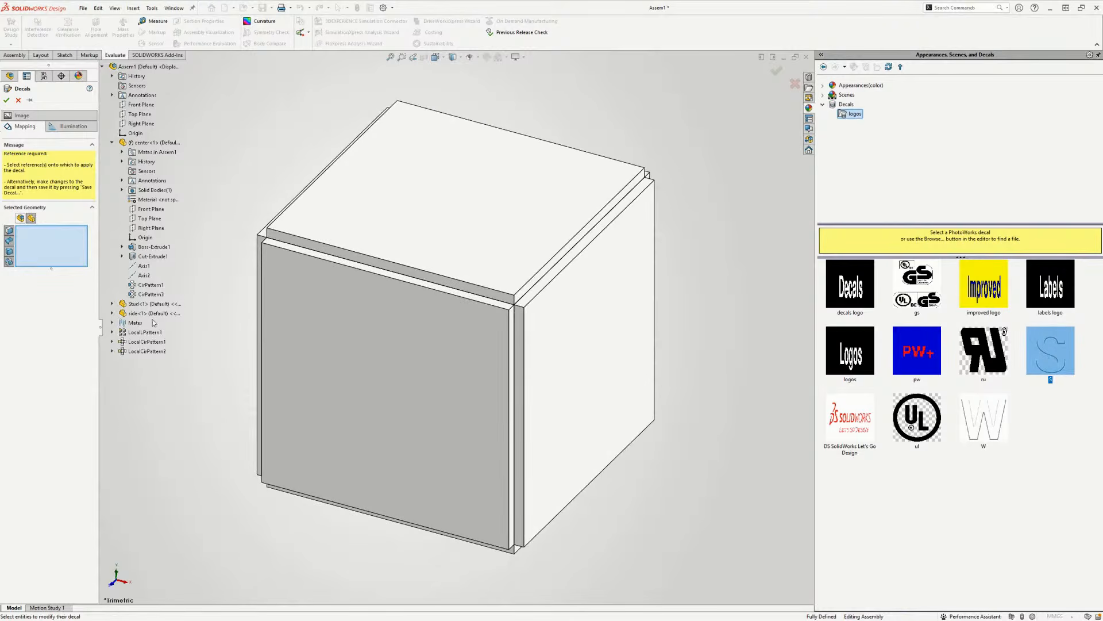